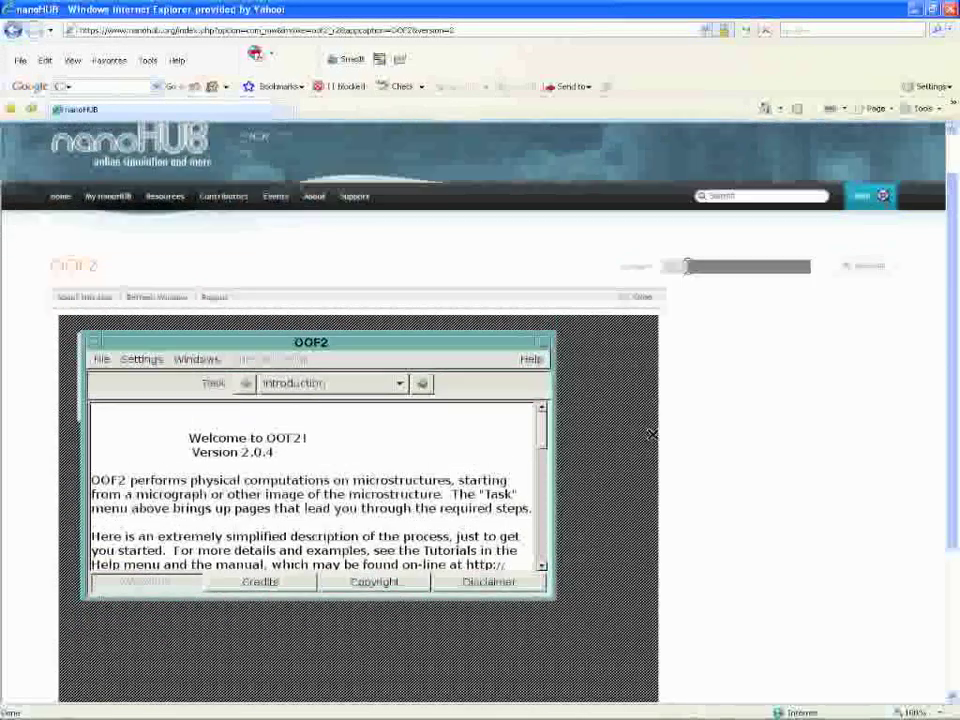
Step: Go from the Introduction page to the Microstructure task page
{"action": "scroll", "coordinate": [651, 434], "scroll_direction": "down", "scroll_amount": 2}
{"action": "scroll", "coordinate": [651, 378], "scroll_direction": "down", "scroll_amount": 3}
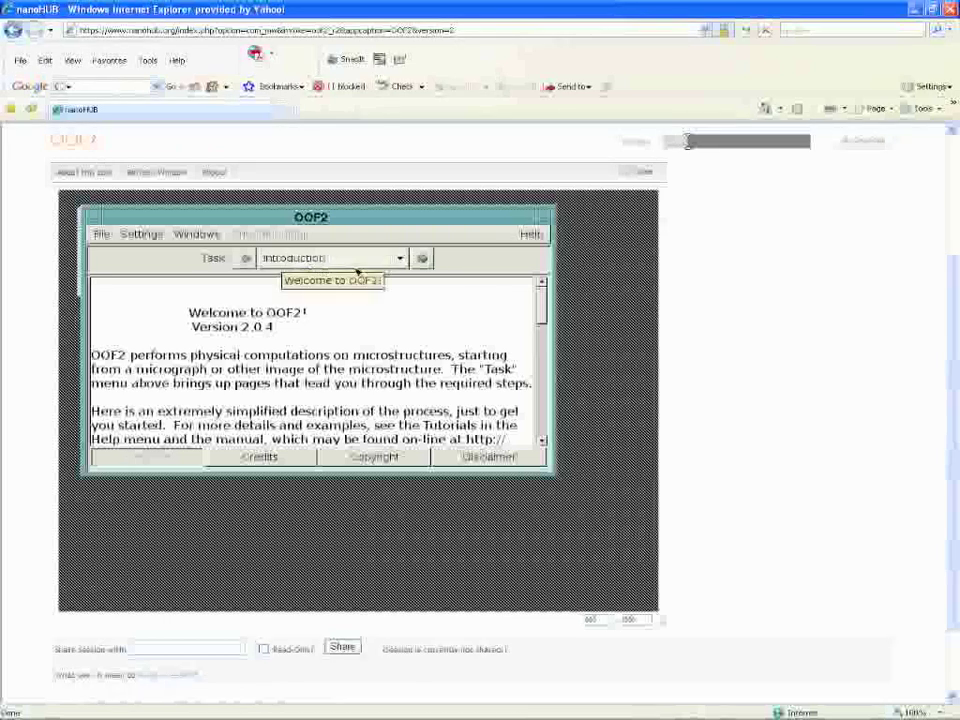
{"action": "left_click", "coordinate": [400, 260]}
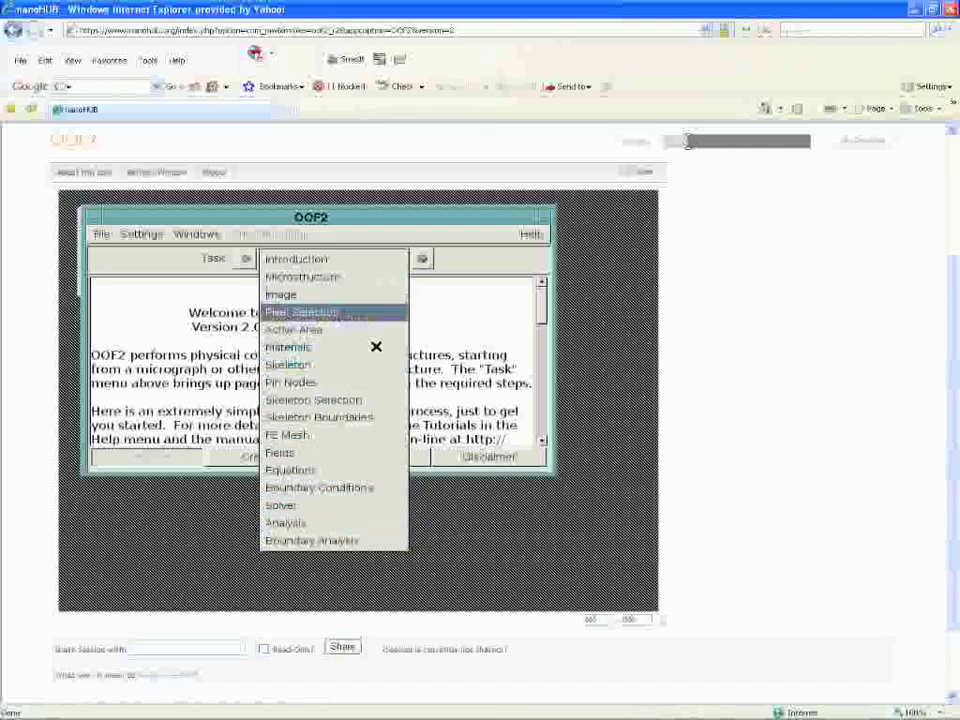
{"action": "left_click", "coordinate": [346, 283]}
{"action": "left_click", "coordinate": [247, 258]}
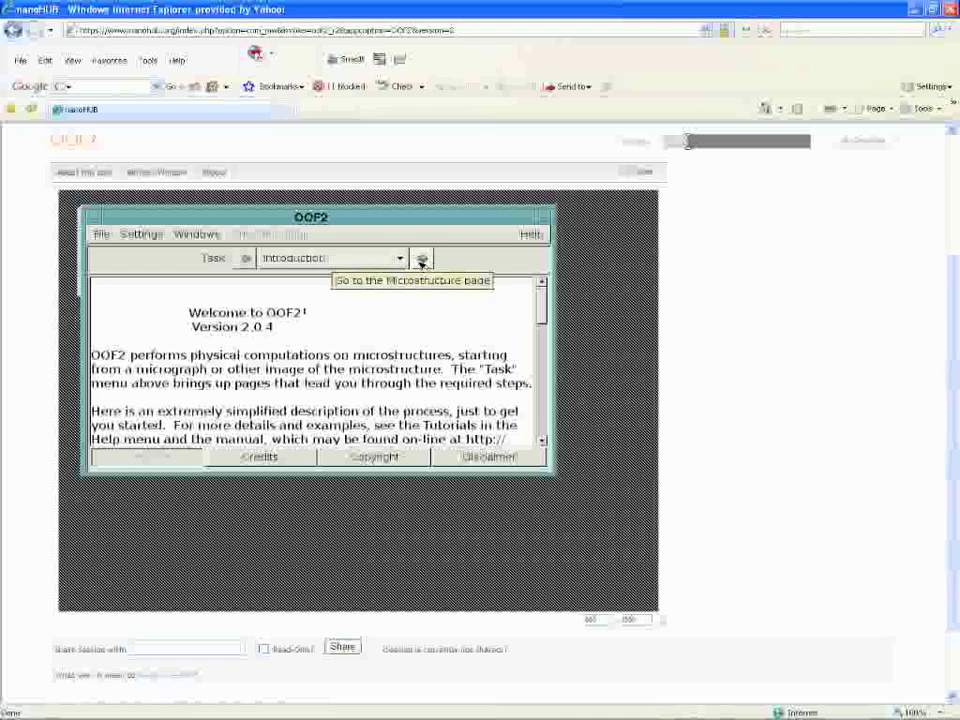
{"action": "left_click", "coordinate": [422, 260]}
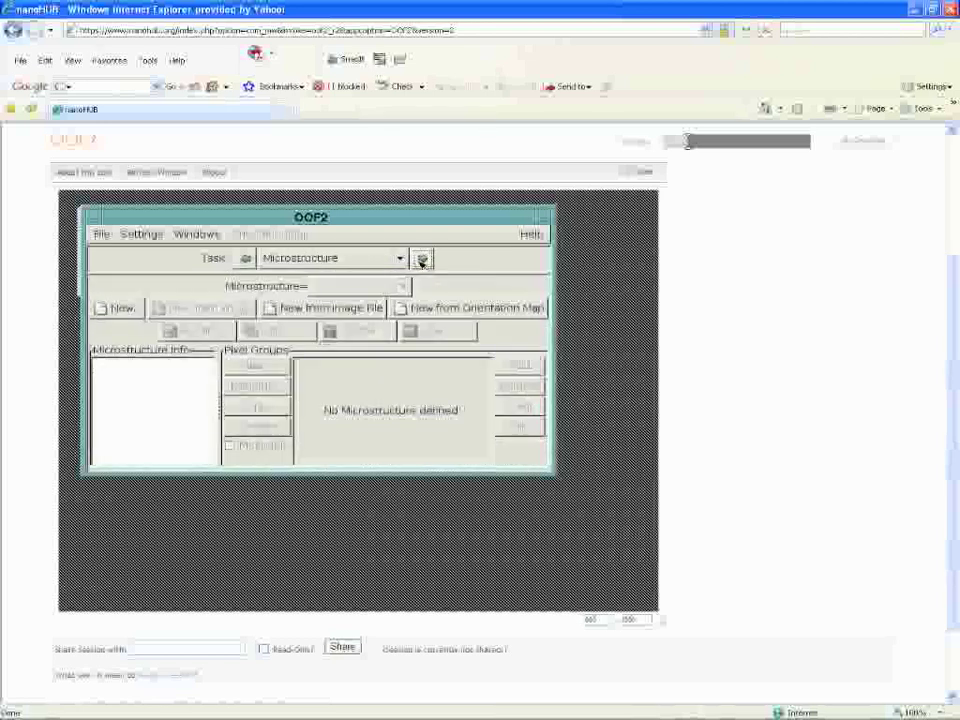
Step: Create a microstructure from the image file spinodal.tif in the Tutorial-Spinodal folder, with a width of 200e-6
{"action": "left_click", "coordinate": [308, 310]}
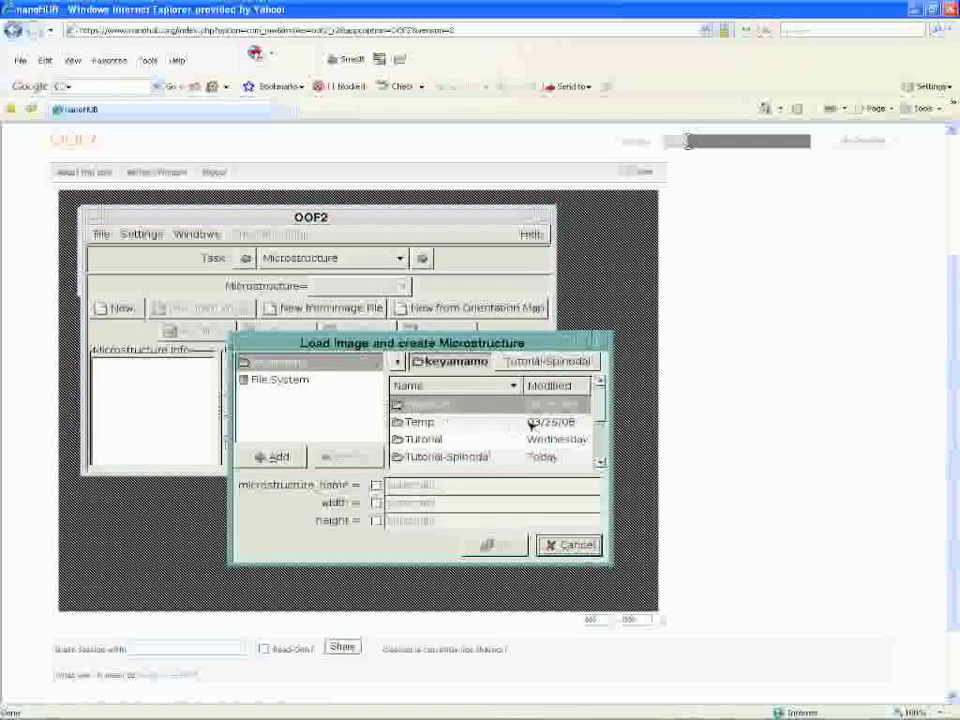
{"action": "left_click_drag", "start_coordinate": [599, 398], "coordinate": [599, 402]}
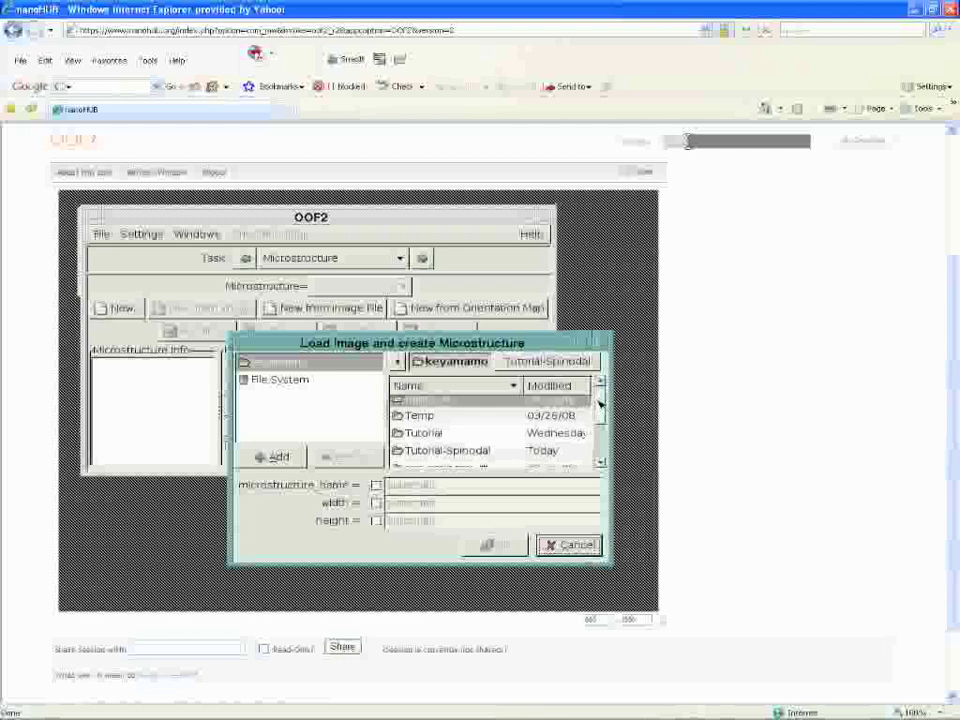
{"action": "double_click", "coordinate": [443, 452]}
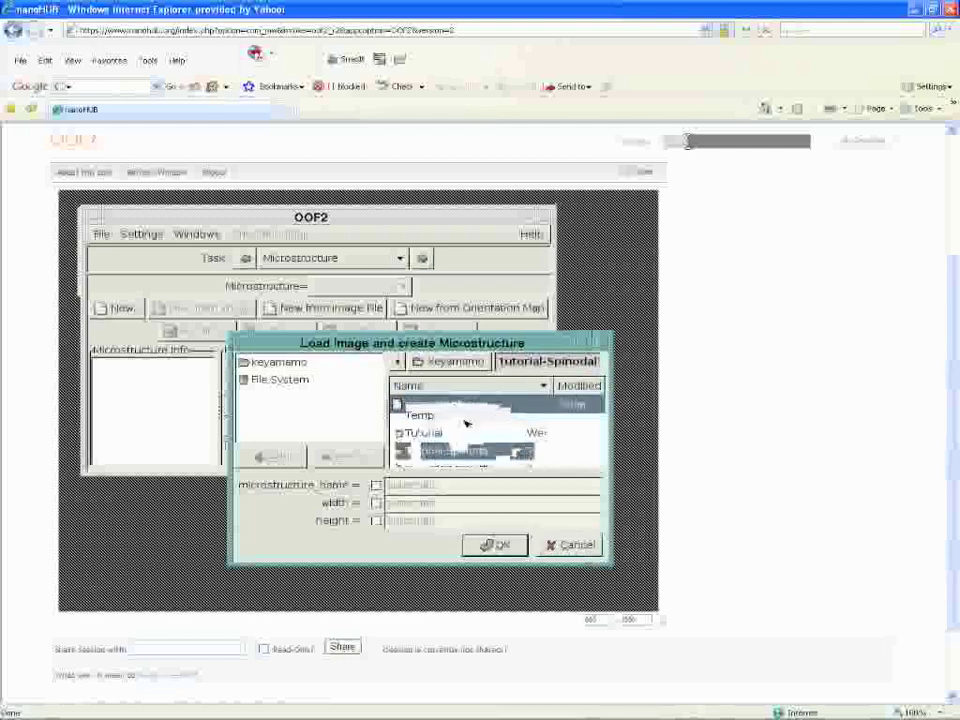
{"action": "left_click_drag", "start_coordinate": [367, 350], "coordinate": [341, 301]}
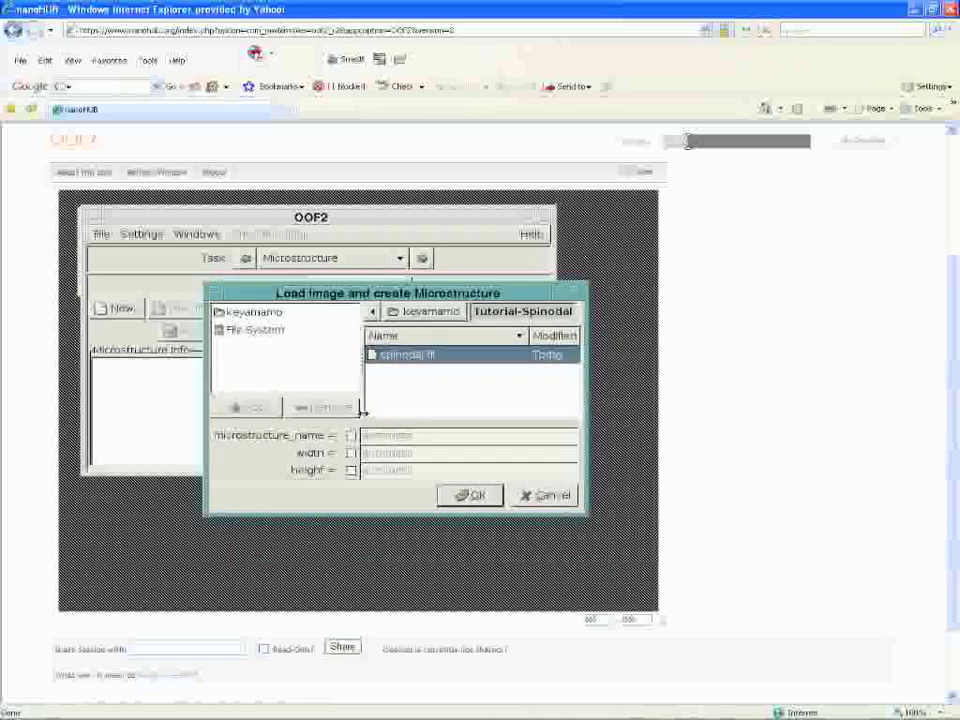
{"action": "left_click", "coordinate": [351, 453]}
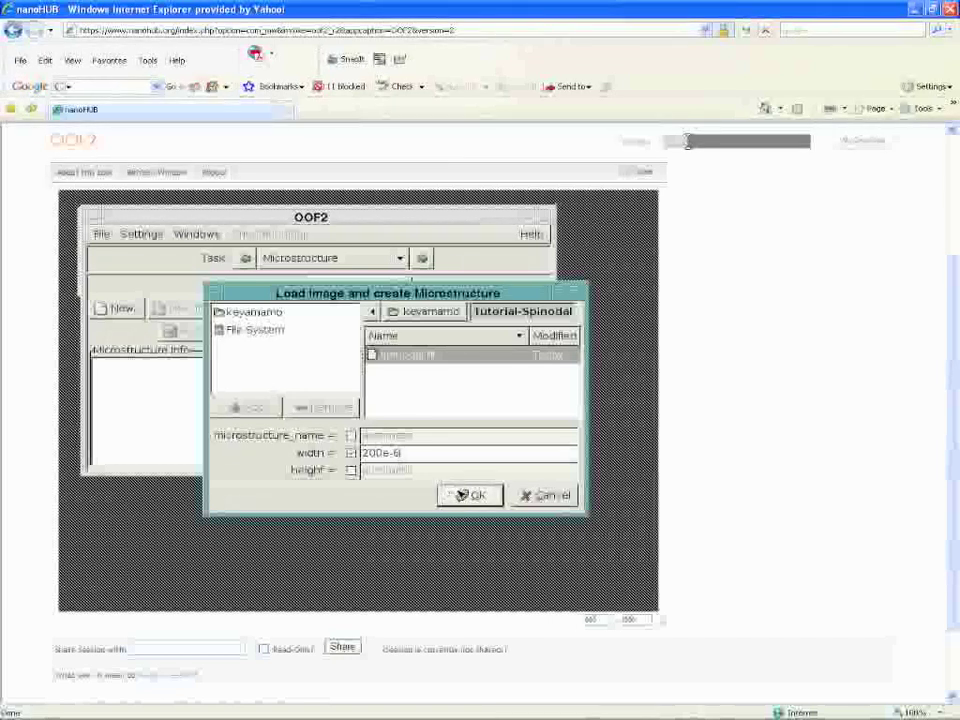
{"action": "left_click", "coordinate": [466, 495]}
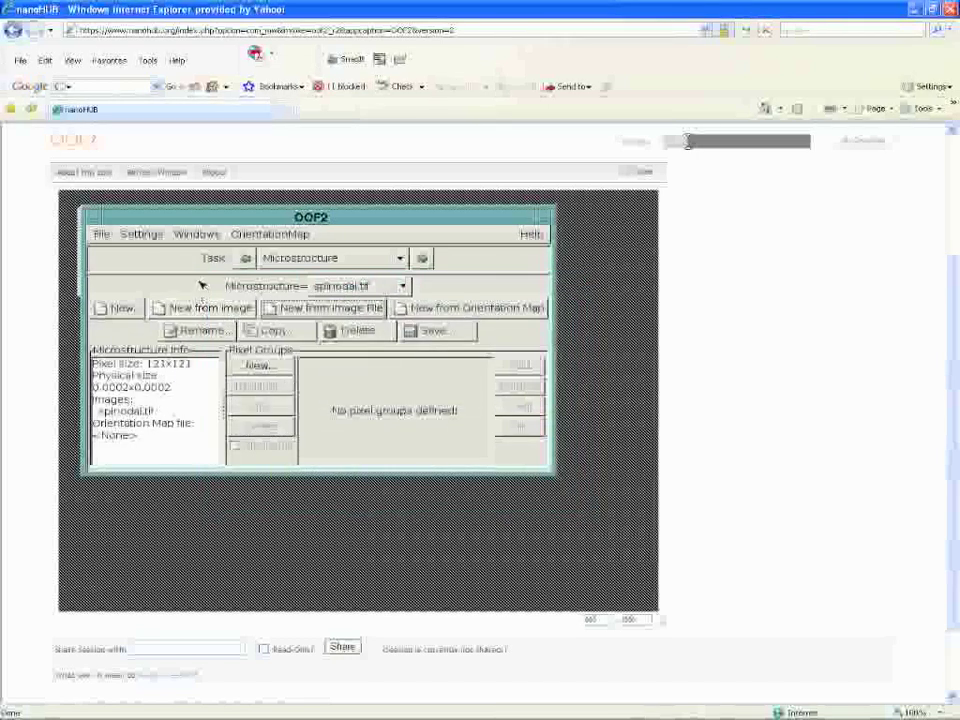
Step: Open a new graphics window below the main window's header and inspect the boundaries between the image's red and cyan phases up close
{"action": "left_click", "coordinate": [196, 234]}
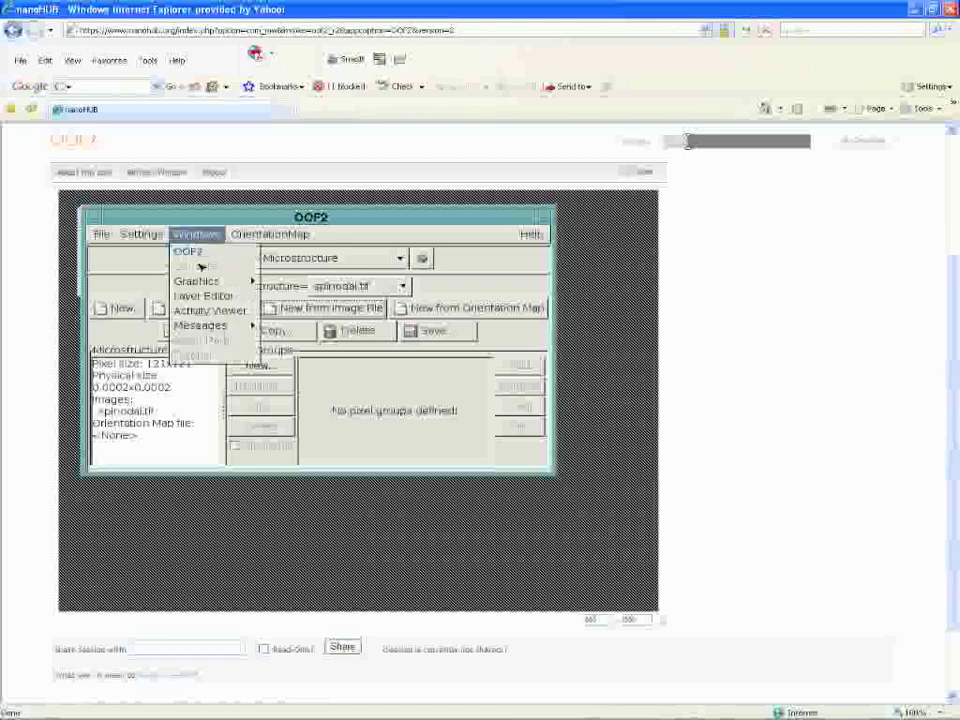
{"action": "mouse_move", "coordinate": [250, 283]}
{"action": "left_click", "coordinate": [280, 281]}
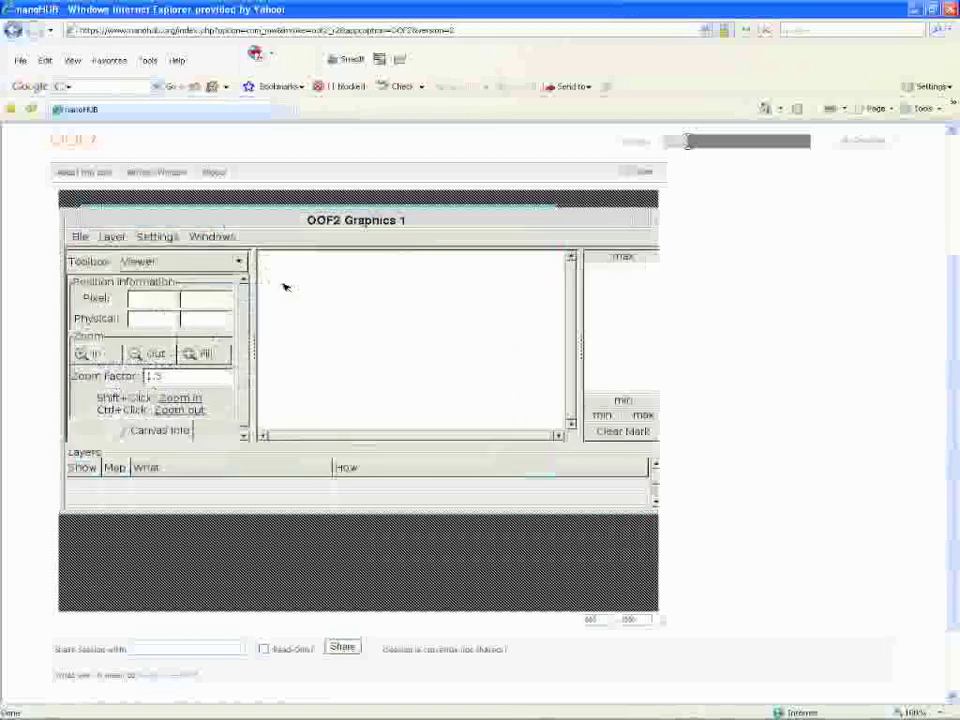
{"action": "left_click_drag", "start_coordinate": [433, 233], "coordinate": [425, 262]}
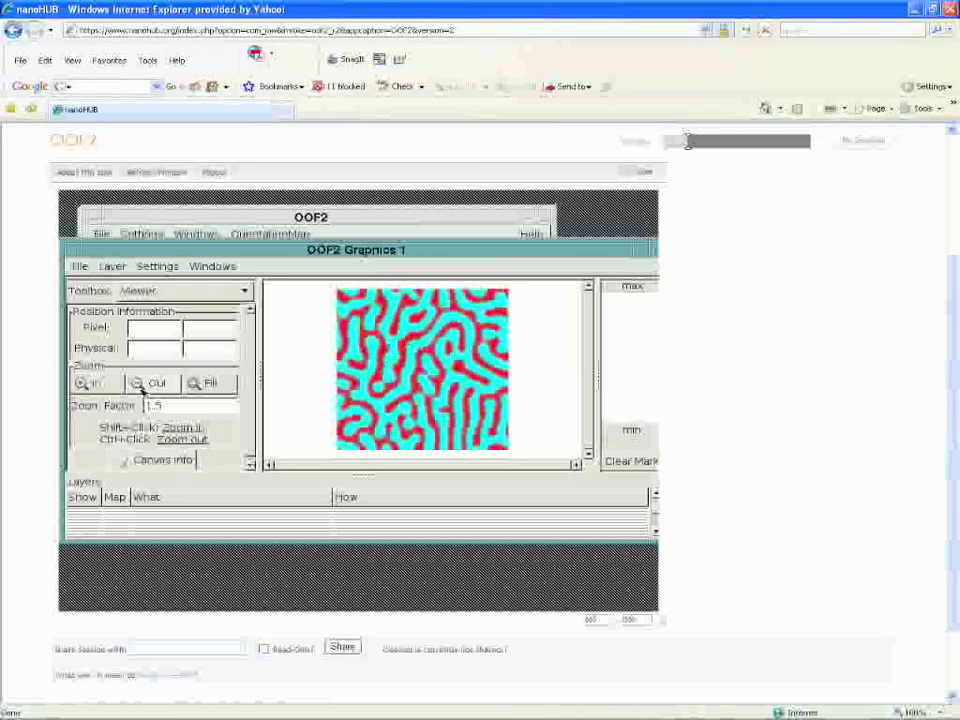
{"action": "left_click", "coordinate": [100, 384]}
{"action": "left_click", "coordinate": [111, 386]}
{"action": "left_click", "coordinate": [111, 386]}
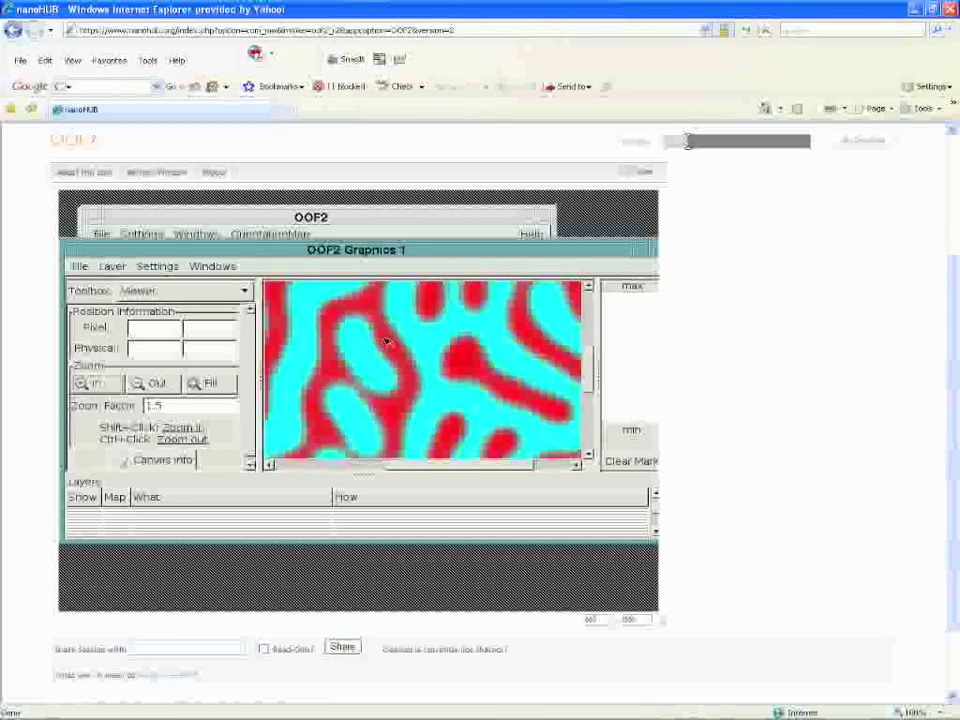
{"action": "left_click", "coordinate": [152, 384]}
{"action": "left_click", "coordinate": [154, 384]}
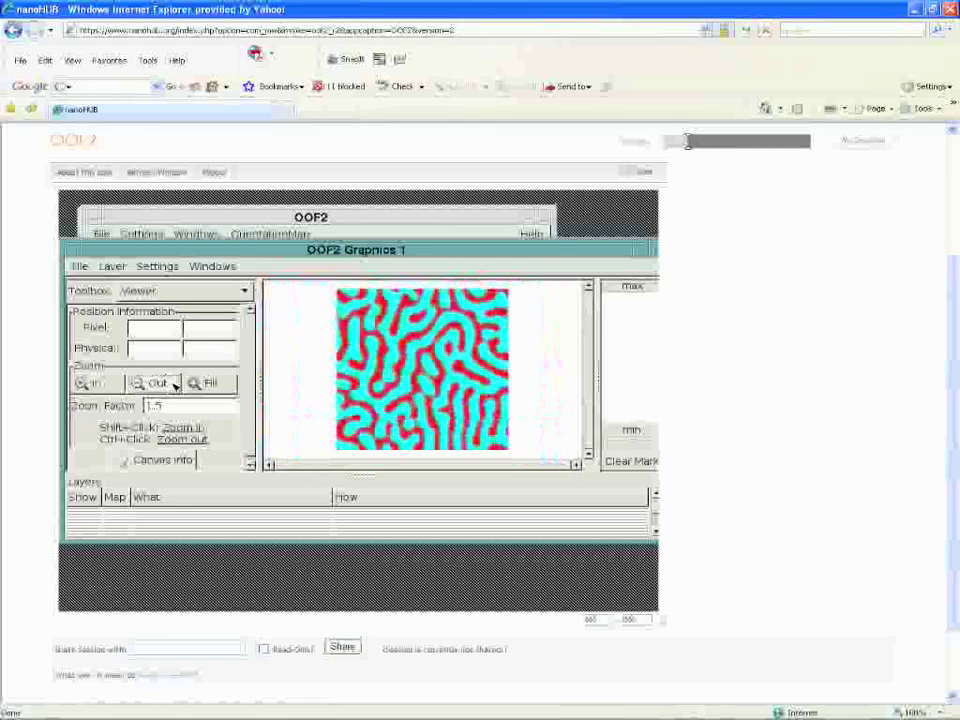
{"action": "left_click_drag", "start_coordinate": [450, 254], "coordinate": [448, 280]}
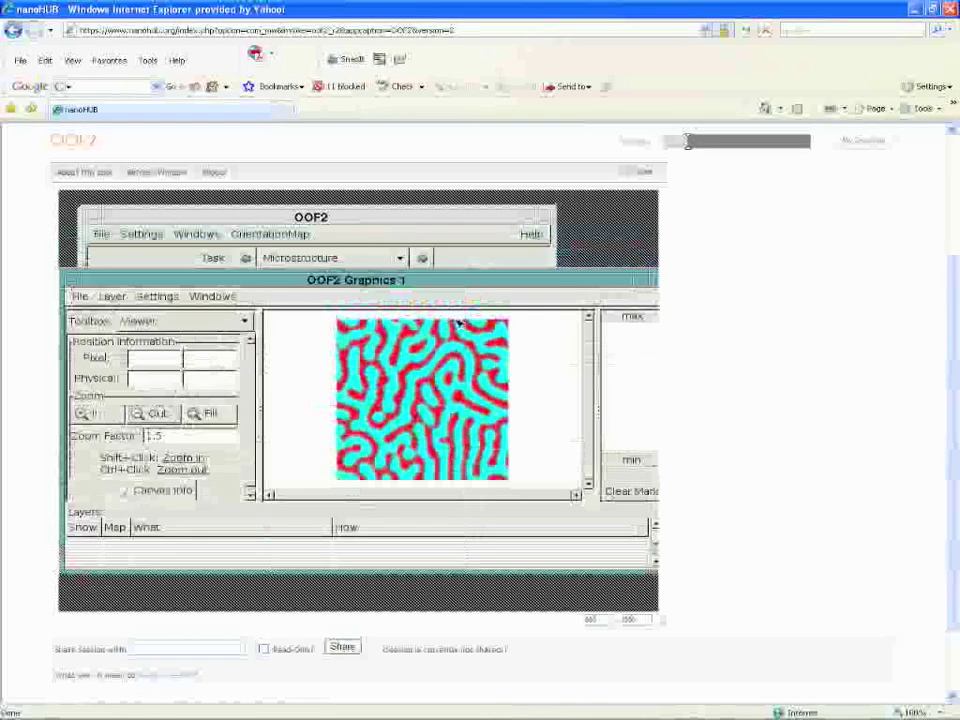
Step: On the Image task page, apply the ThresholdImage modification to spinodal.tif with T = 0.57 and inspect the resulting image
{"action": "left_click", "coordinate": [436, 218]}
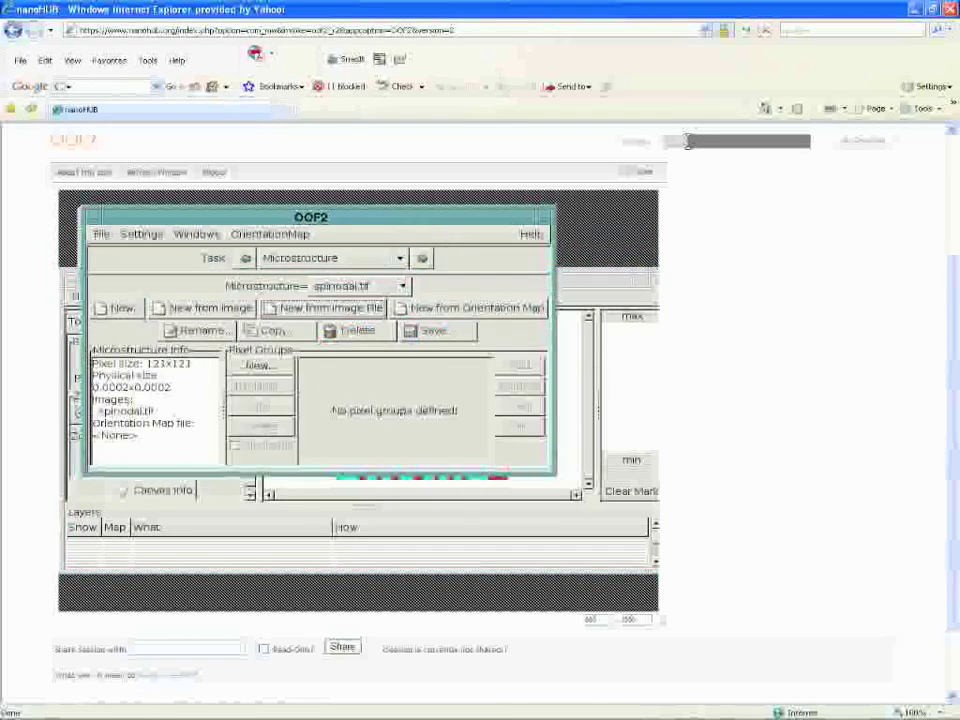
{"action": "left_click", "coordinate": [424, 259]}
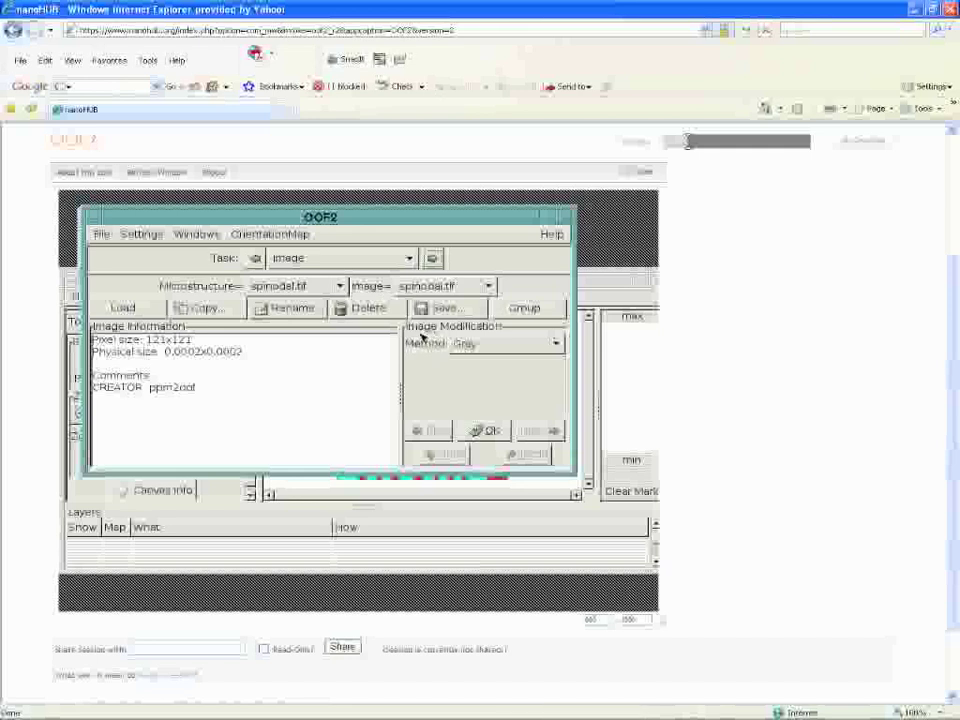
{"action": "left_click", "coordinate": [500, 344]}
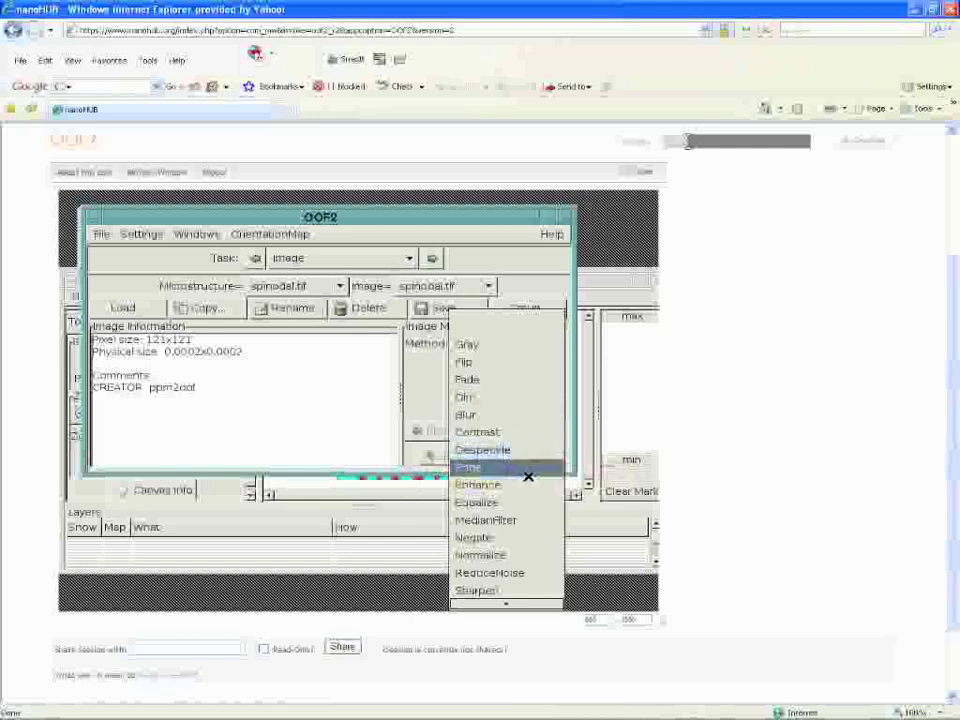
{"action": "mouse_move", "coordinate": [508, 607]}
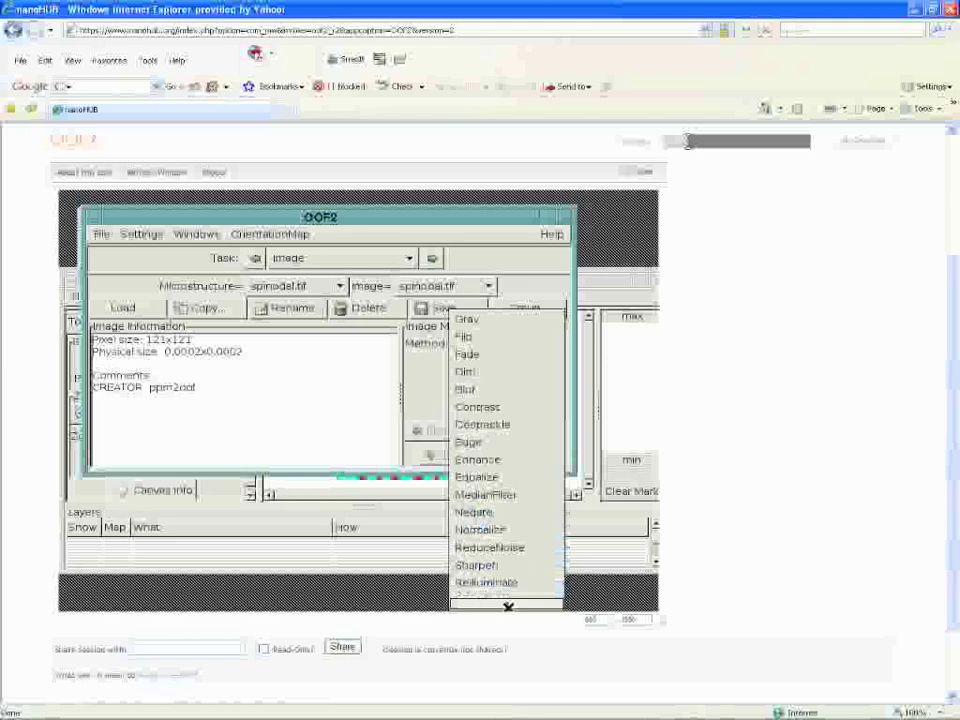
{"action": "left_click", "coordinate": [478, 598]}
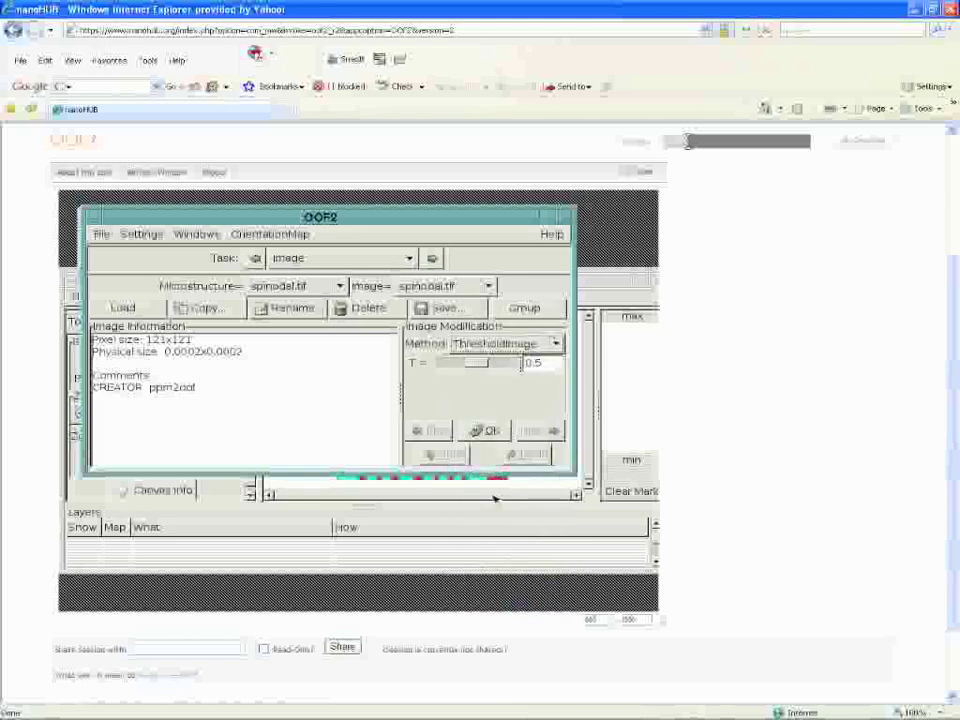
{"action": "left_click", "coordinate": [559, 363]}
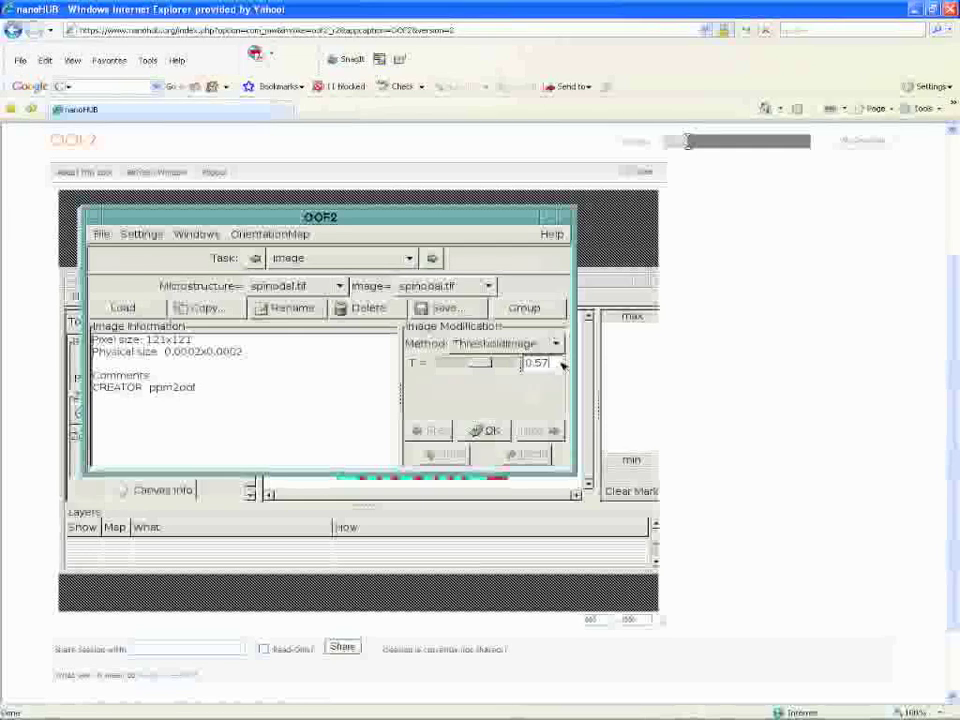
{"action": "left_click", "coordinate": [505, 428]}
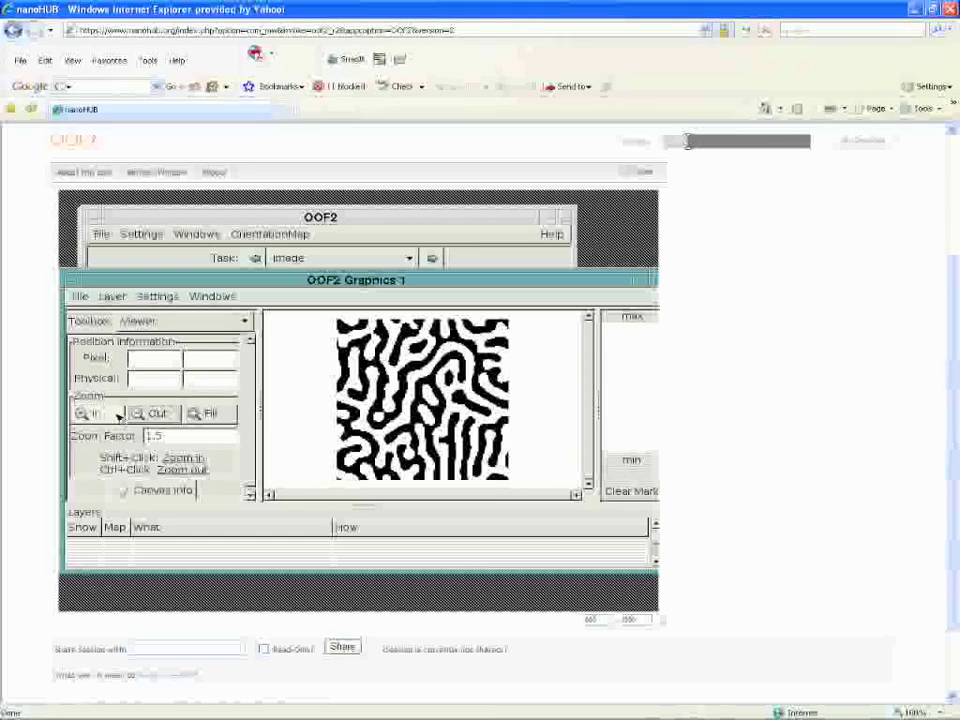
{"action": "left_click", "coordinate": [105, 414]}
{"action": "left_click", "coordinate": [116, 414]}
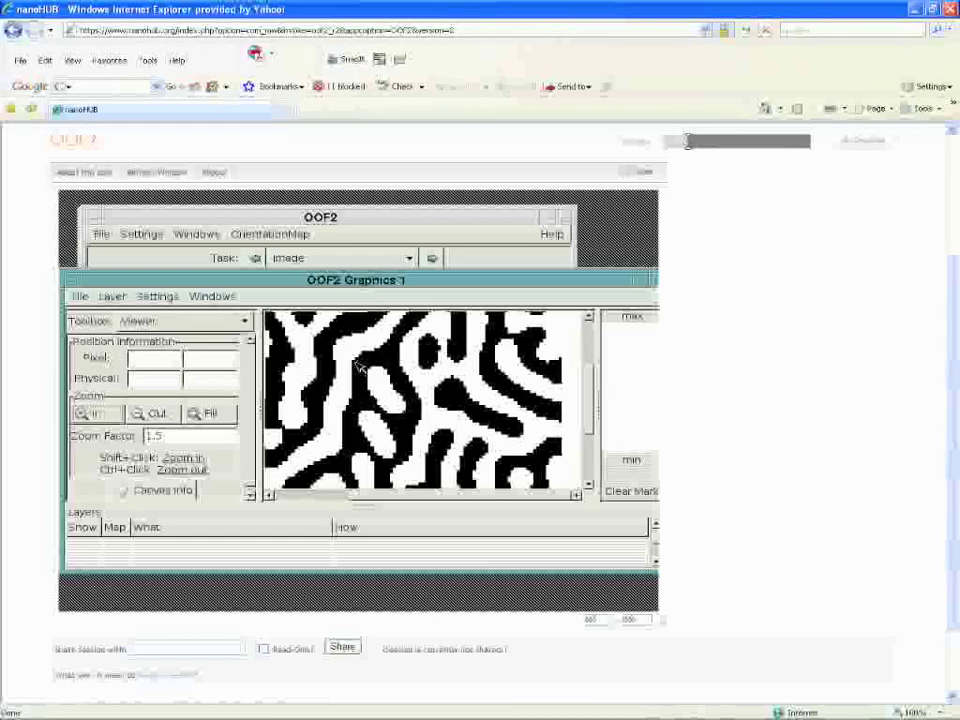
{"action": "left_click", "coordinate": [157, 413]}
{"action": "left_click", "coordinate": [157, 413]}
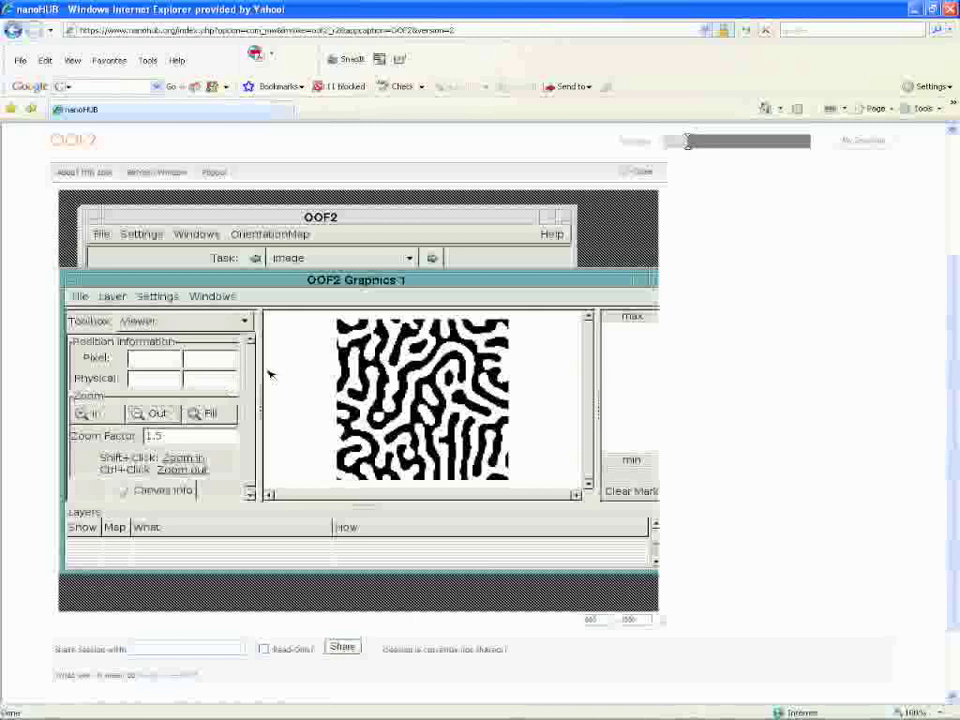
Step: Return to the Microstructure task page and create a new pixel group named InN
{"action": "left_click", "coordinate": [489, 232]}
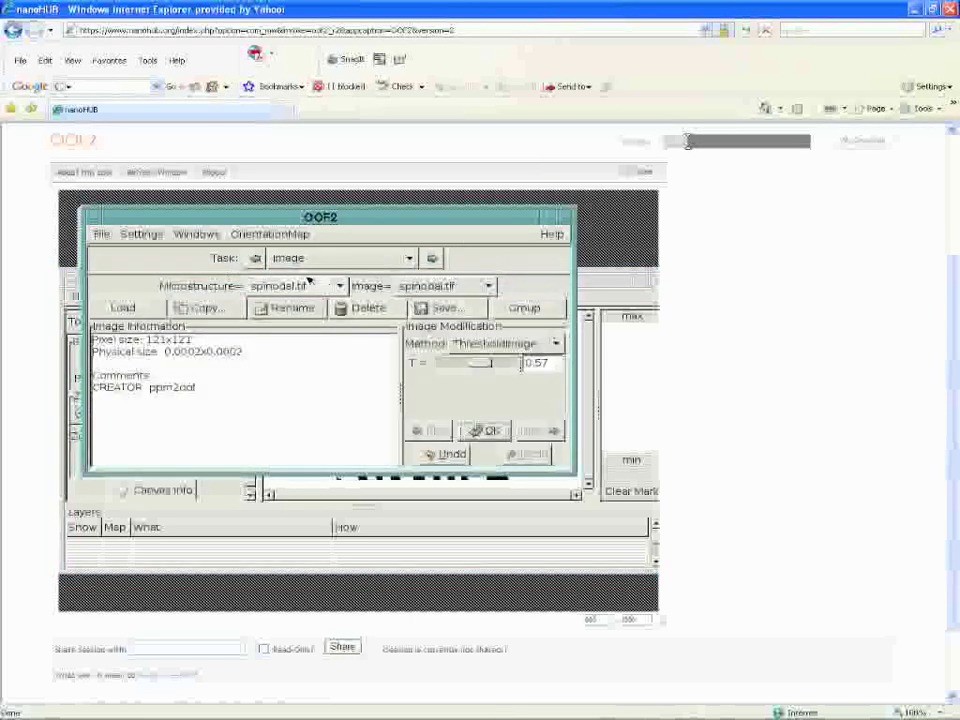
{"action": "left_click", "coordinate": [256, 259]}
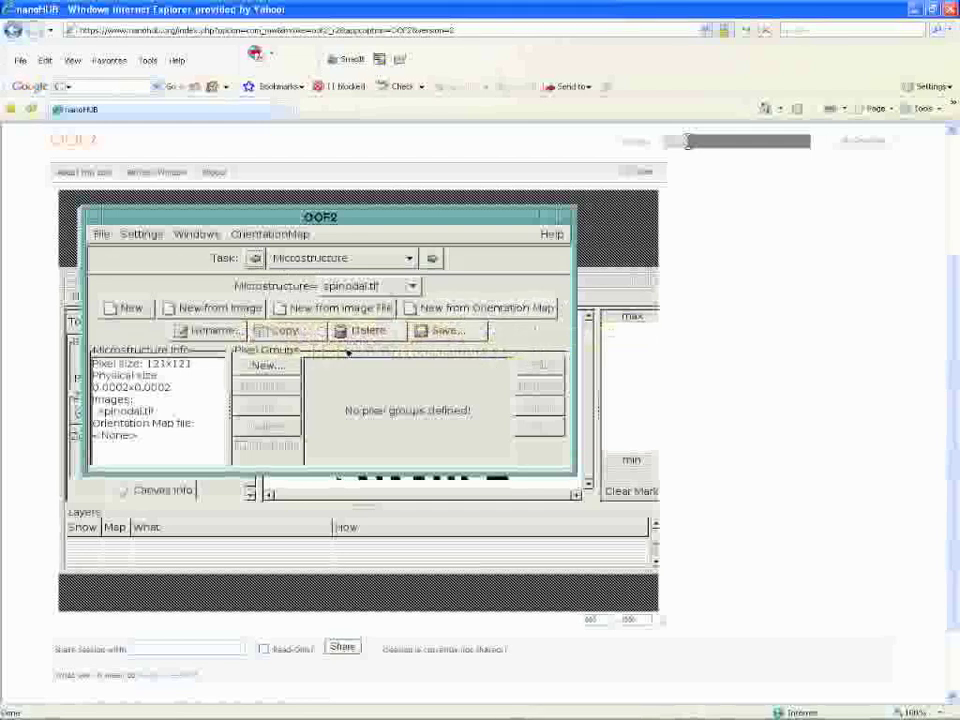
{"action": "left_click", "coordinate": [598, 287]}
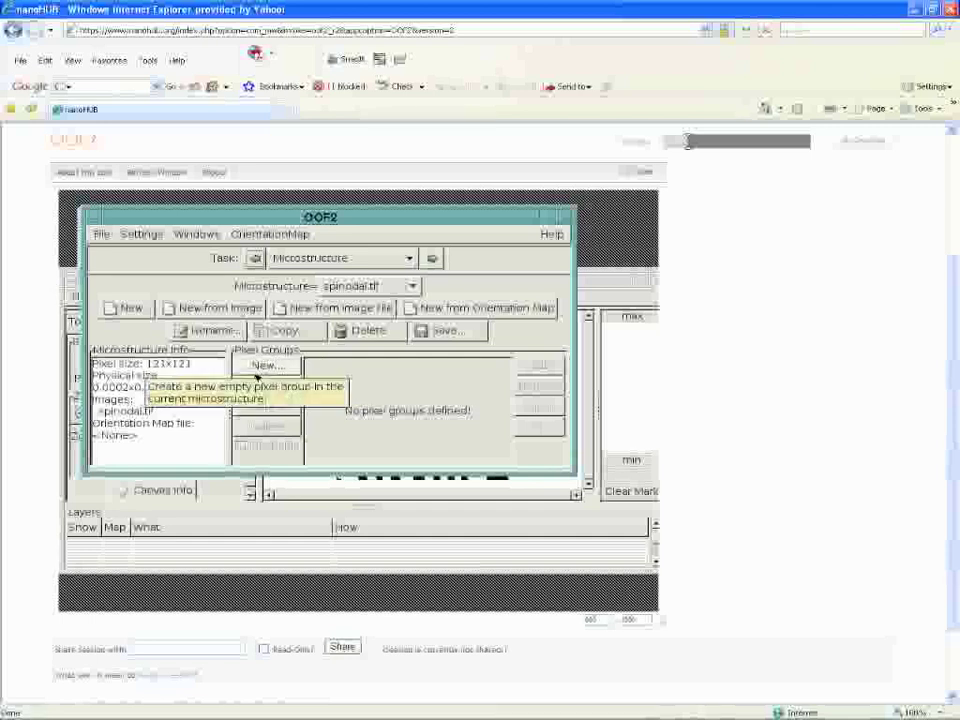
{"action": "left_click", "coordinate": [262, 366]}
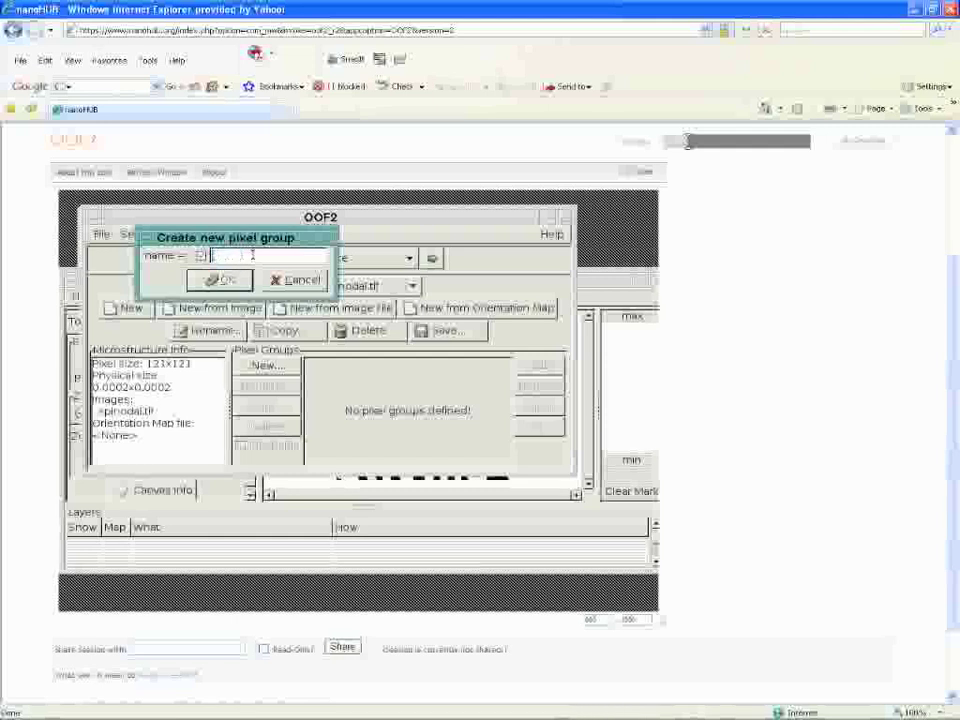
{"action": "key", "text": "BackSpace"}
{"action": "left_click", "coordinate": [221, 278]}
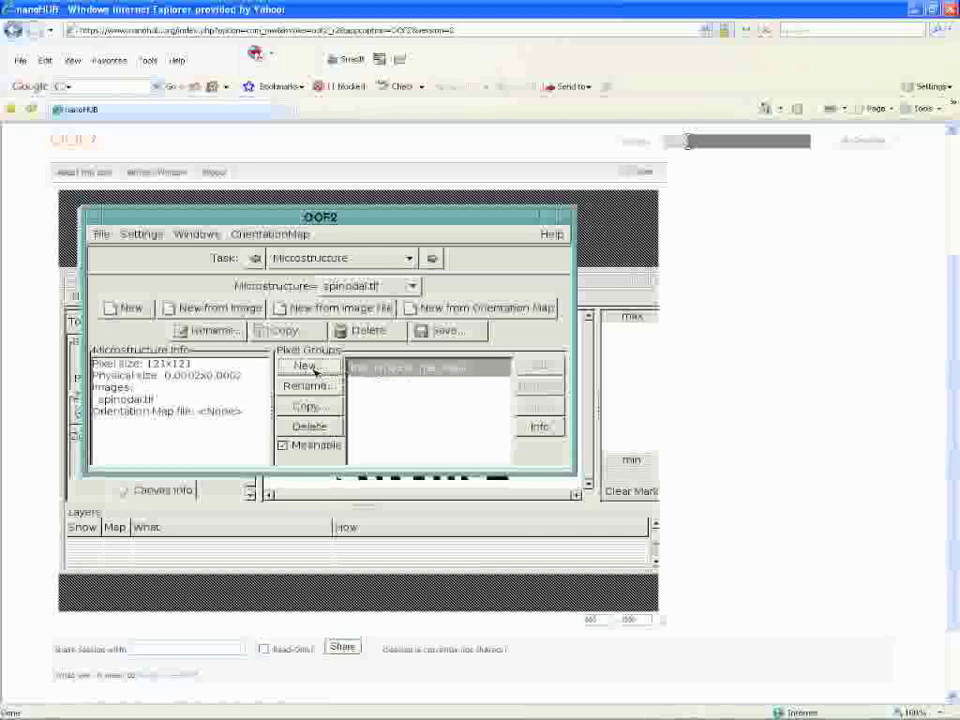
Step: Create a second pixel group named GaN in the spinodal.tif microstructure
{"action": "left_click", "coordinate": [310, 367]}
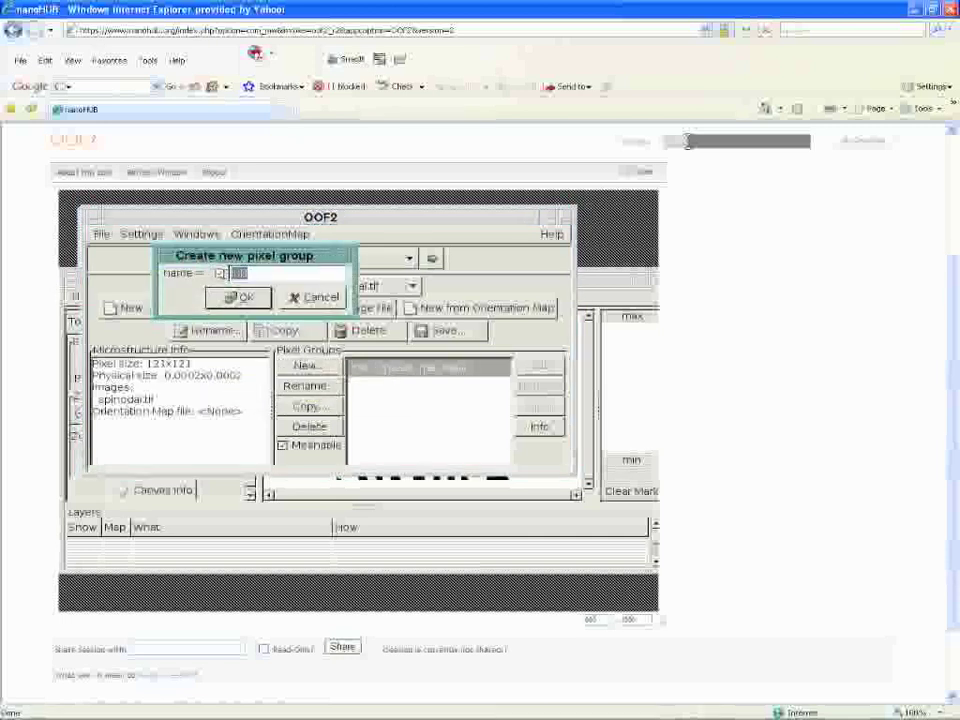
{"action": "type", "text": "Gan"}
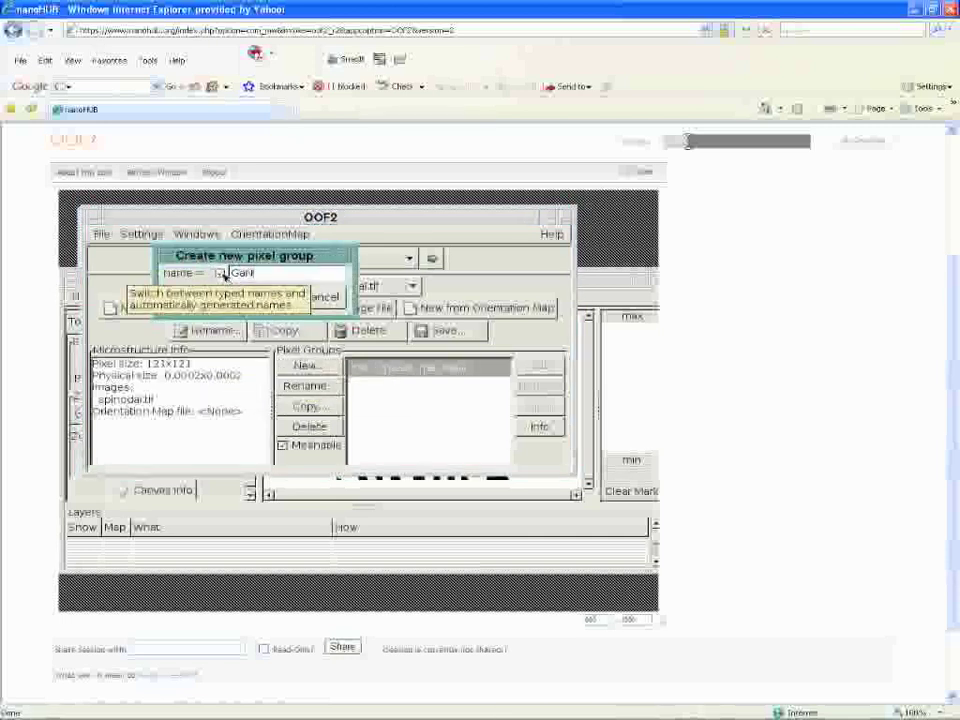
{"action": "left_click", "coordinate": [240, 298]}
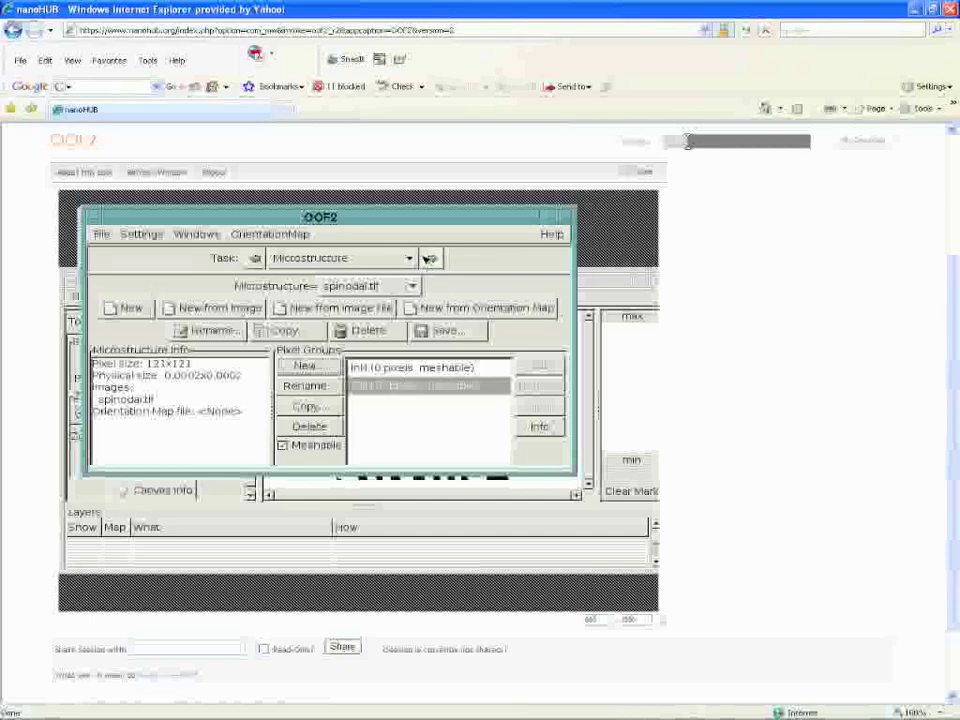
Step: Shift the main window up slightly, bring the graphics window forward and switch its toolbox to Pixel Selection
{"action": "left_click_drag", "start_coordinate": [441, 226], "coordinate": [441, 213]}
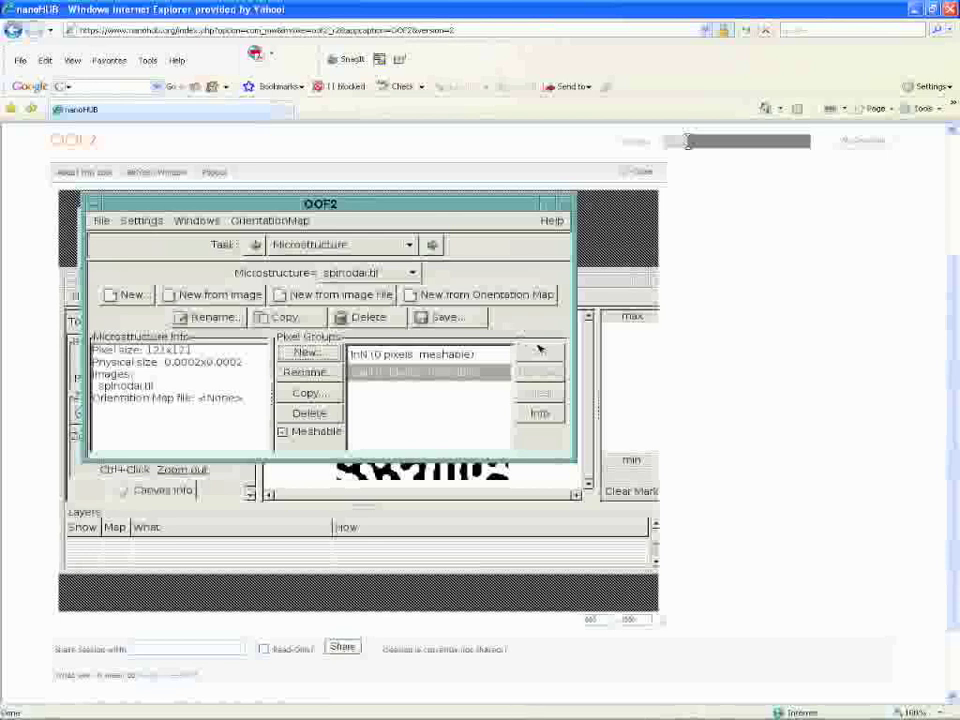
{"action": "left_click", "coordinate": [596, 288]}
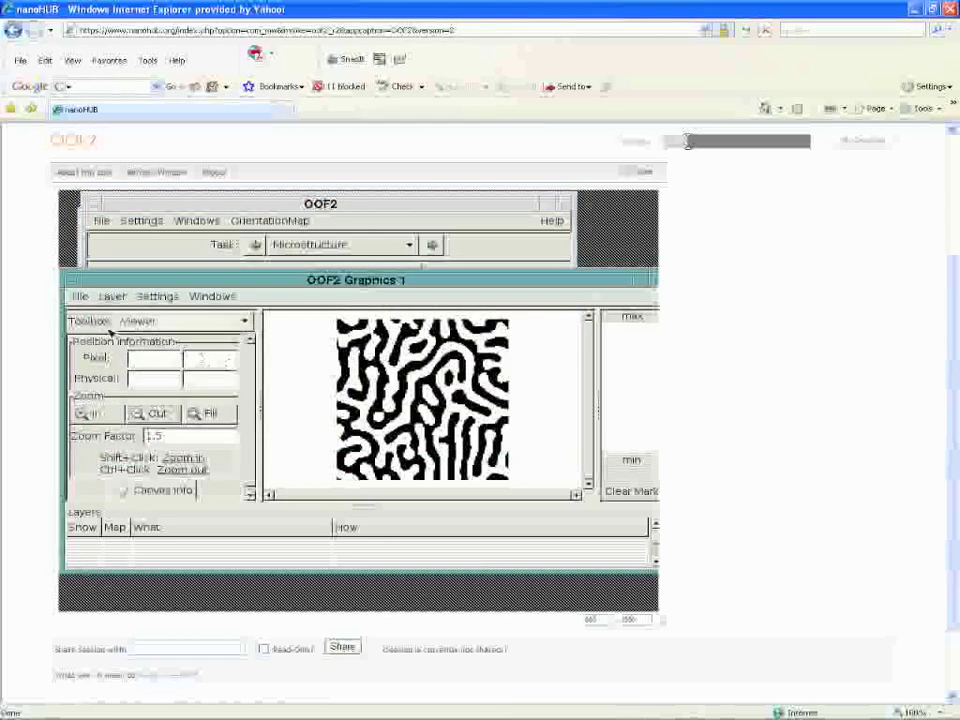
{"action": "left_click", "coordinate": [196, 324]}
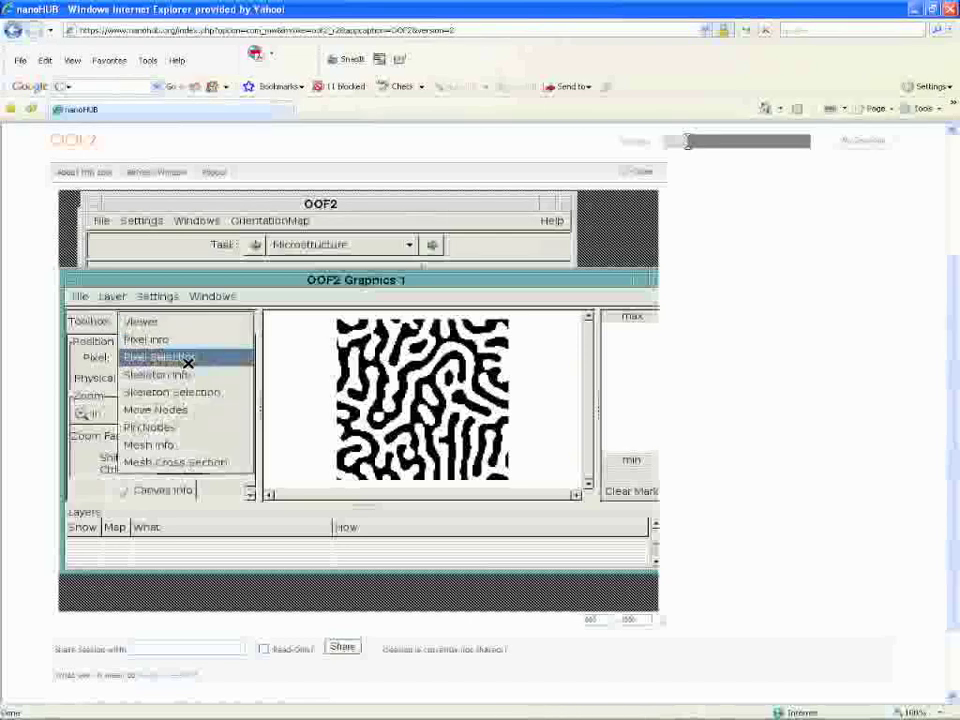
{"action": "left_click", "coordinate": [195, 358]}
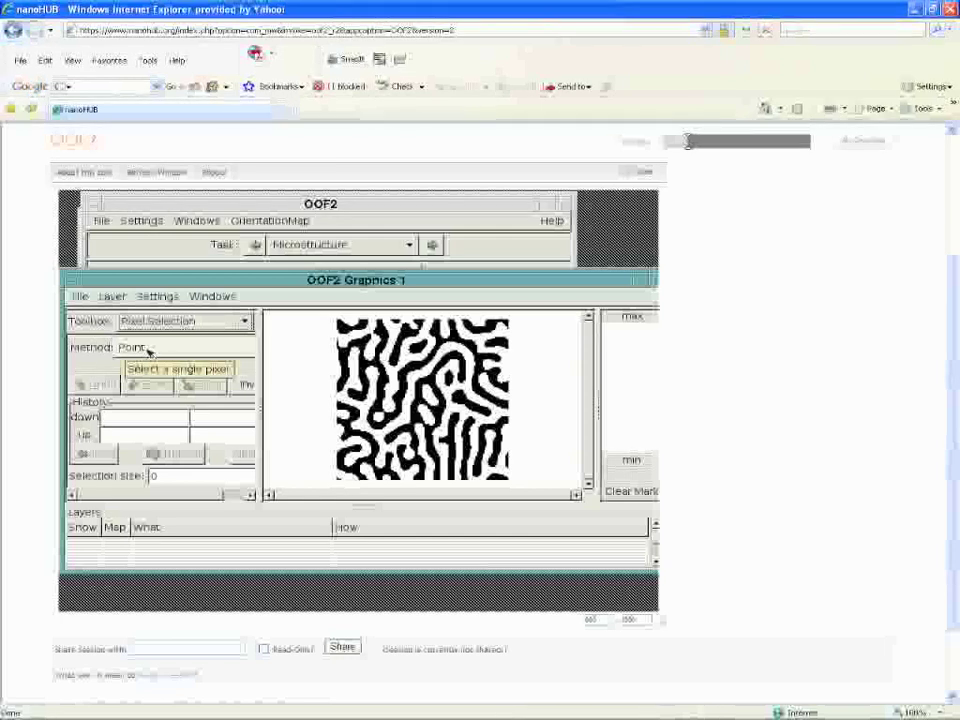
Step: Try the Burn selection method on two connected white regions of the image and clear the resulting selection
{"action": "left_click", "coordinate": [171, 348]}
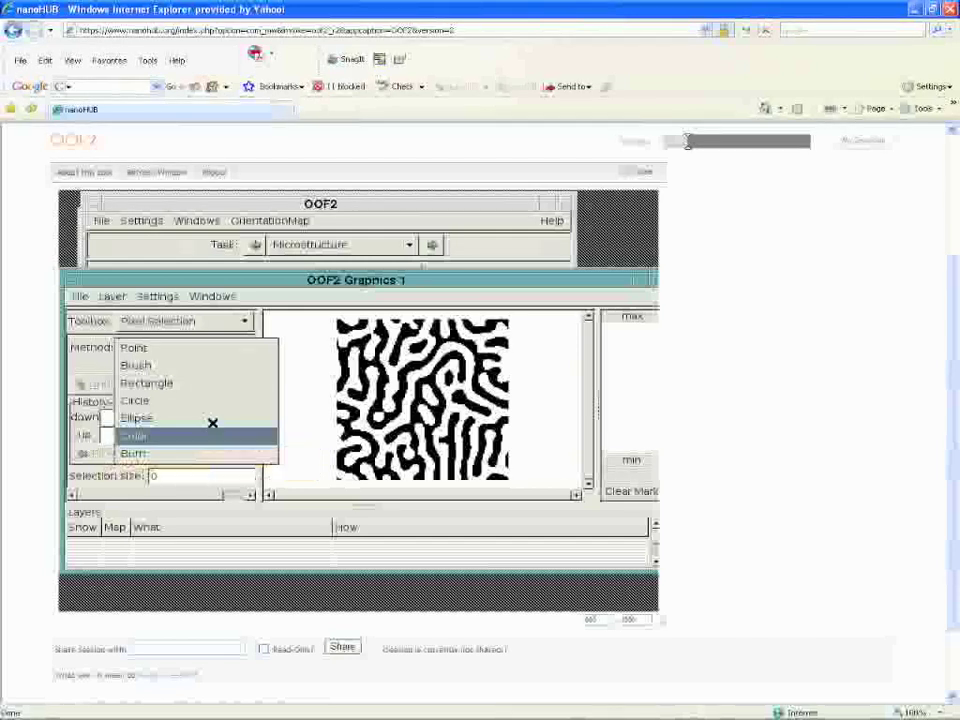
{"action": "left_click", "coordinate": [163, 453]}
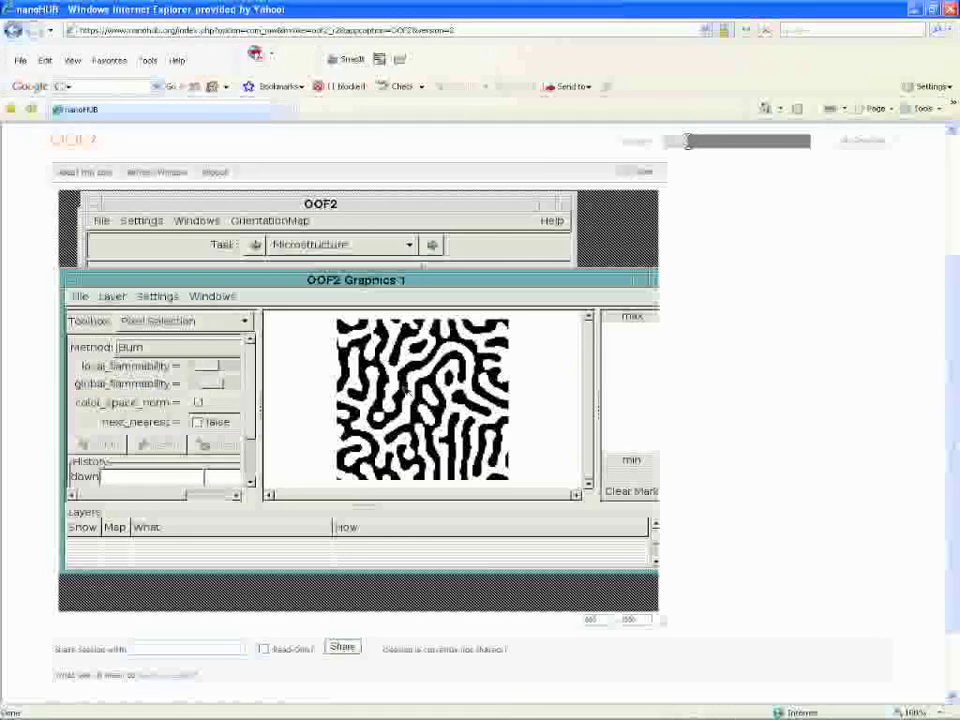
{"action": "left_click", "coordinate": [410, 362]}
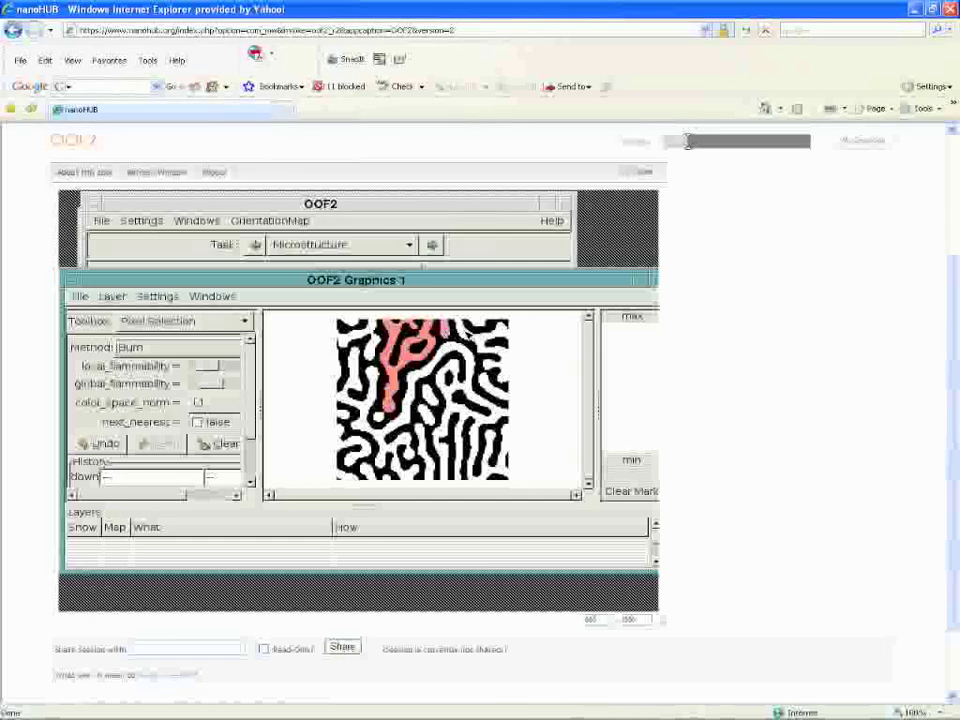
{"action": "left_click", "coordinate": [464, 338]}
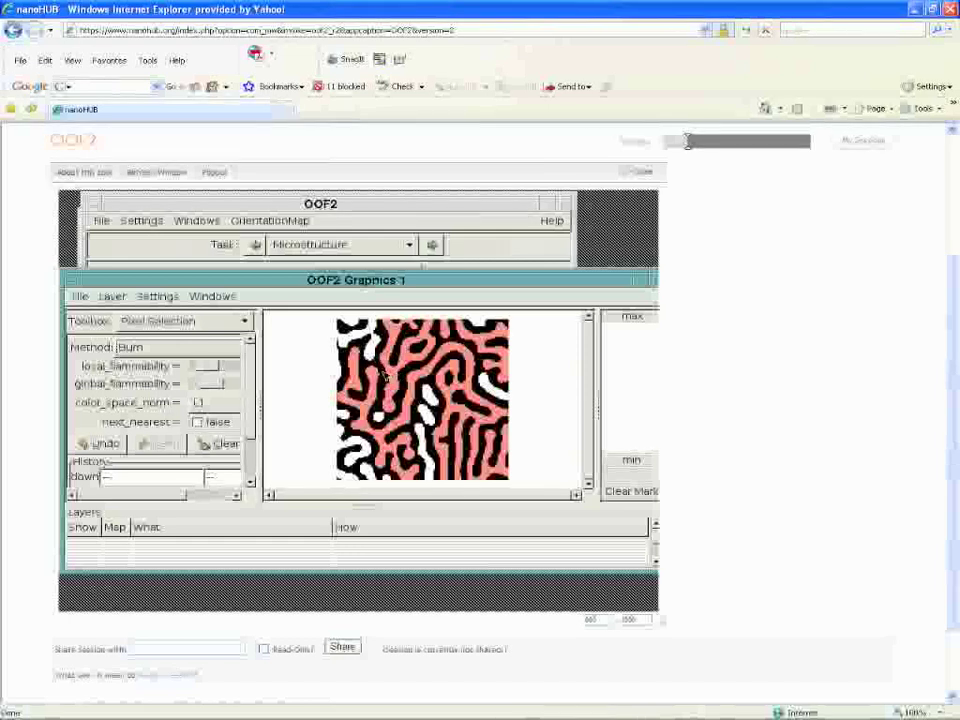
{"action": "left_click", "coordinate": [230, 444]}
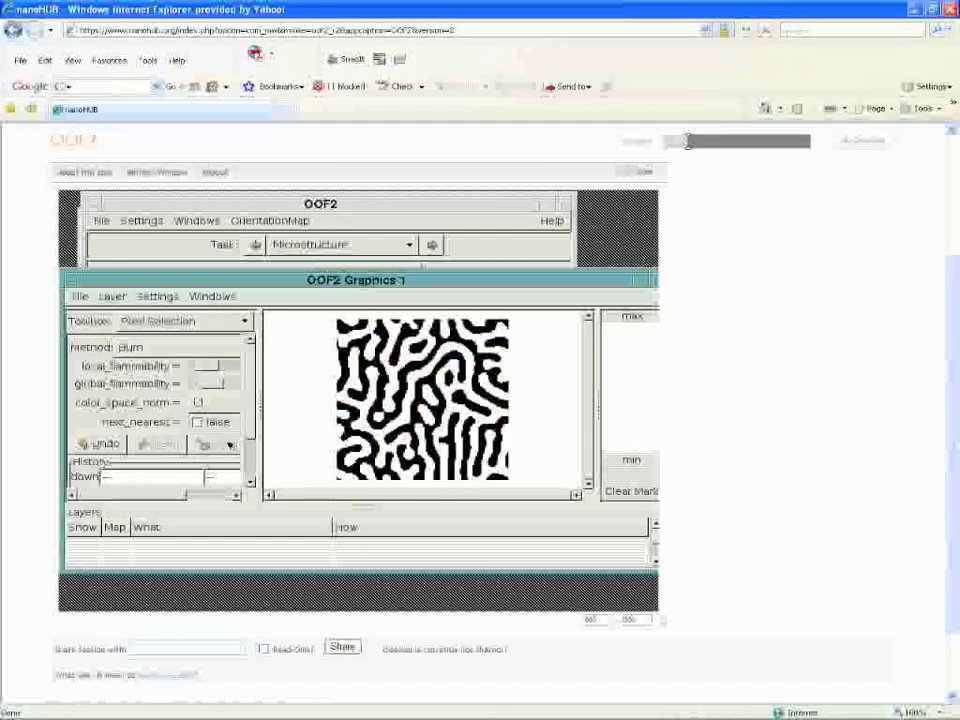
Step: Set the pixel selection method to Color with a DeltaGray range
{"action": "left_click", "coordinate": [192, 352]}
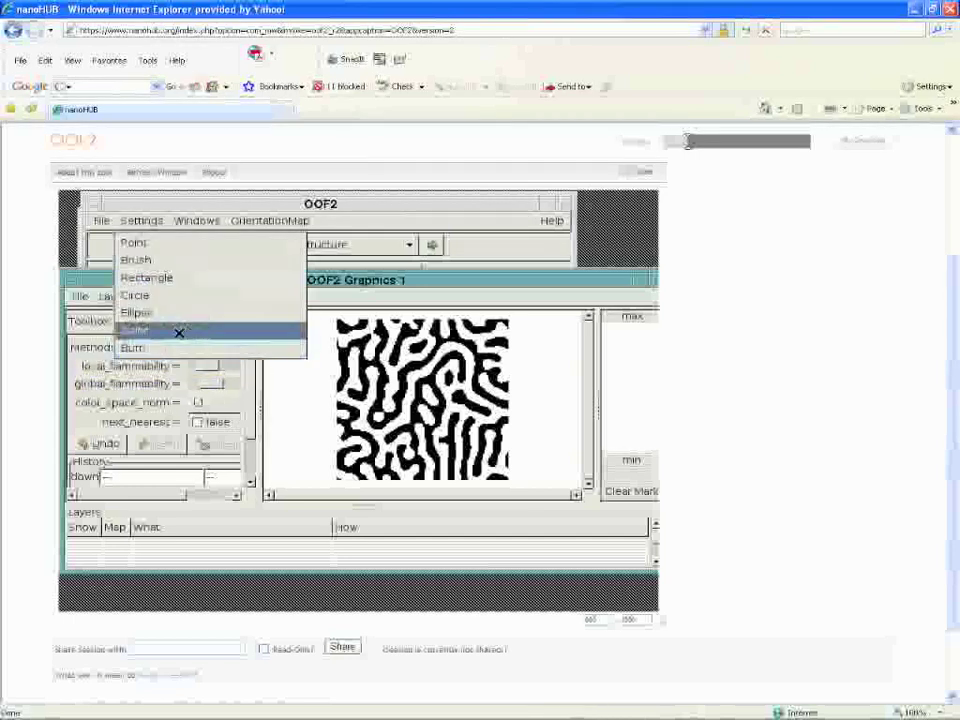
{"action": "left_click", "coordinate": [180, 331]}
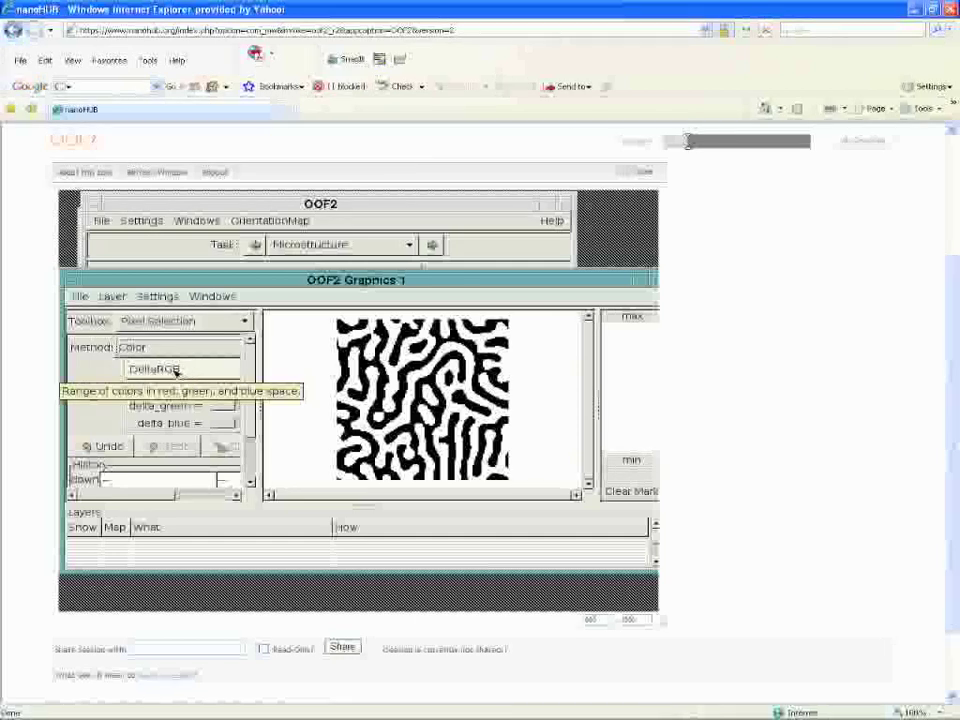
{"action": "left_click", "coordinate": [176, 371]}
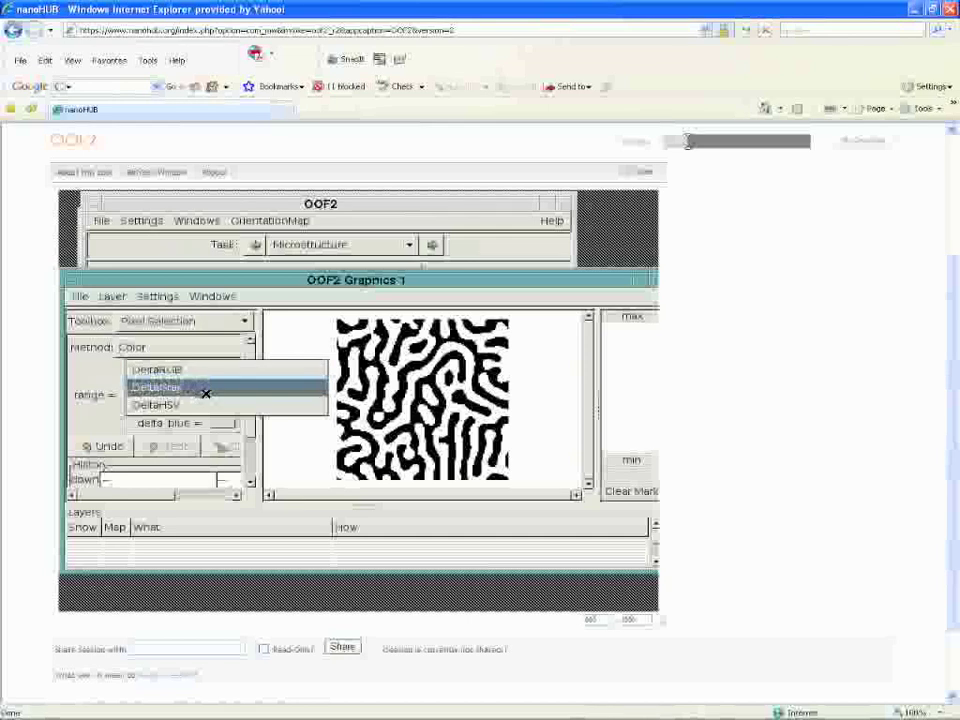
{"action": "left_click", "coordinate": [205, 388]}
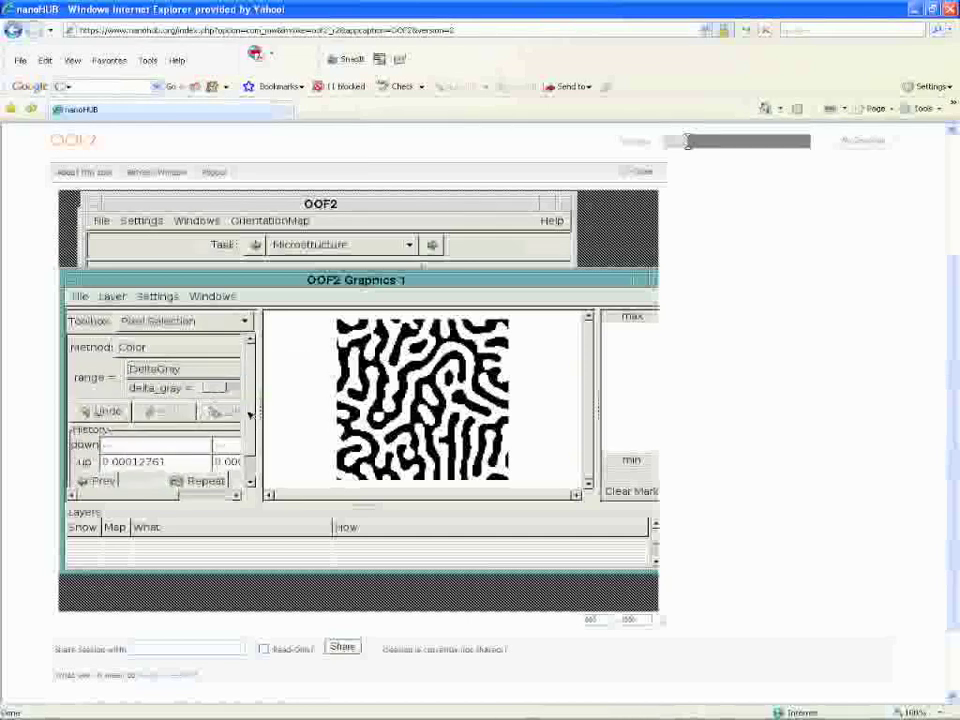
Step: Try the Color selection on the white phase and on the black phase, and clear the selection
{"action": "left_click", "coordinate": [396, 392]}
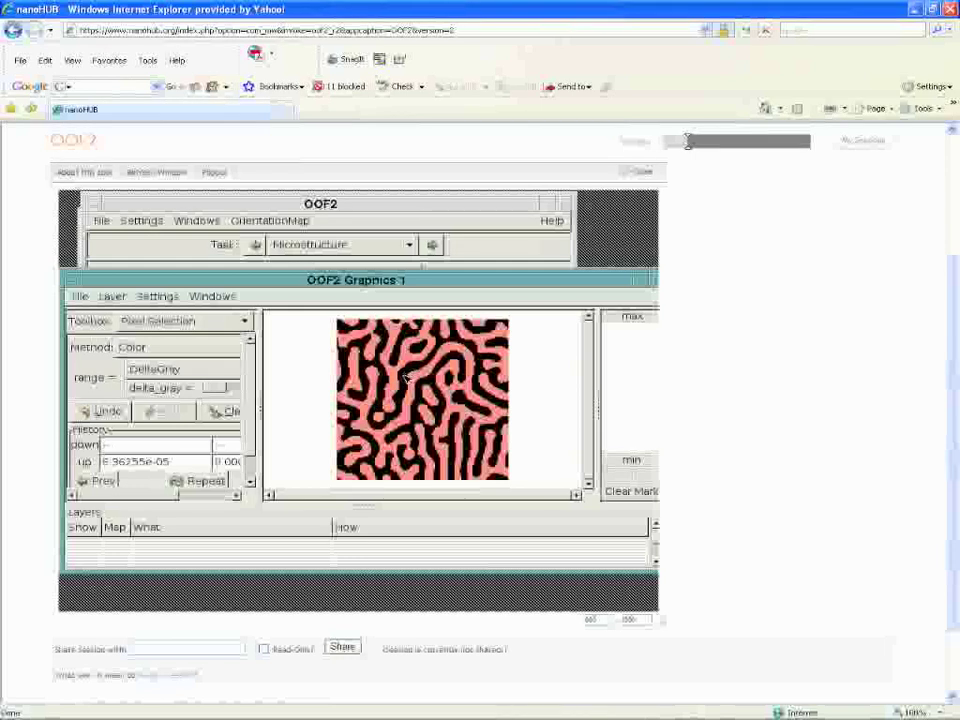
{"action": "left_click", "coordinate": [408, 376]}
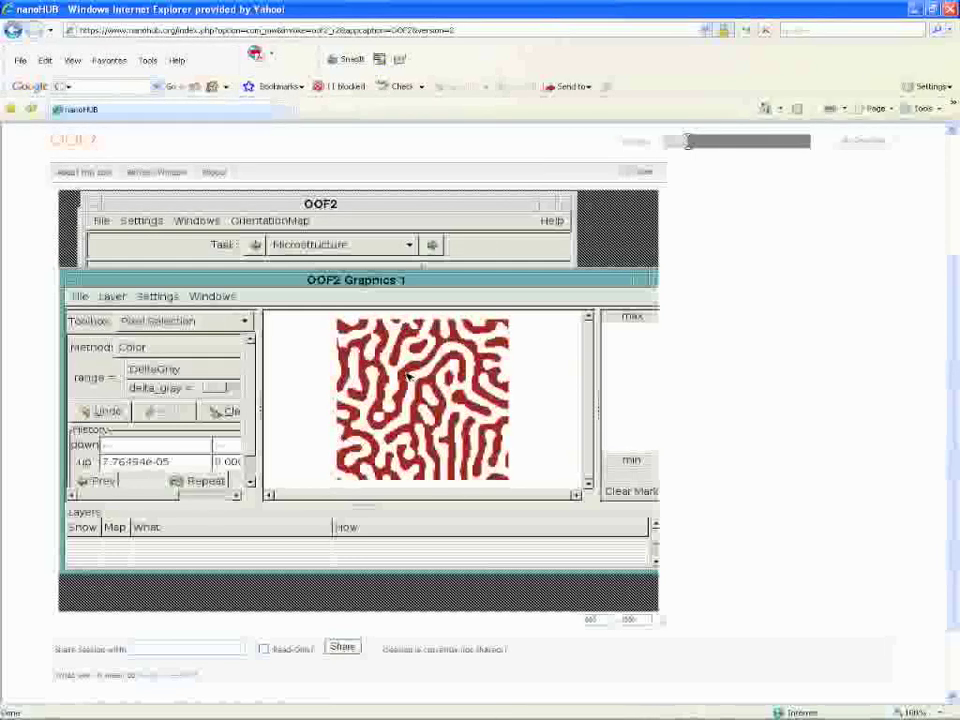
{"action": "left_click", "coordinate": [228, 411]}
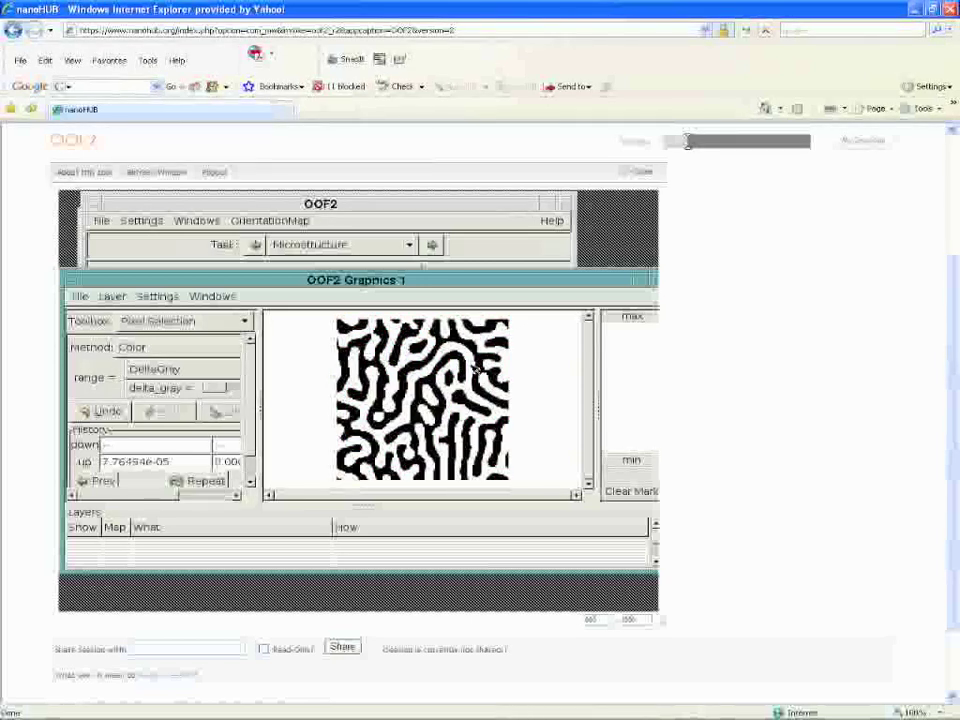
Step: Select all white pixels by color and add them to the InN pixel group
{"action": "left_click", "coordinate": [477, 369]}
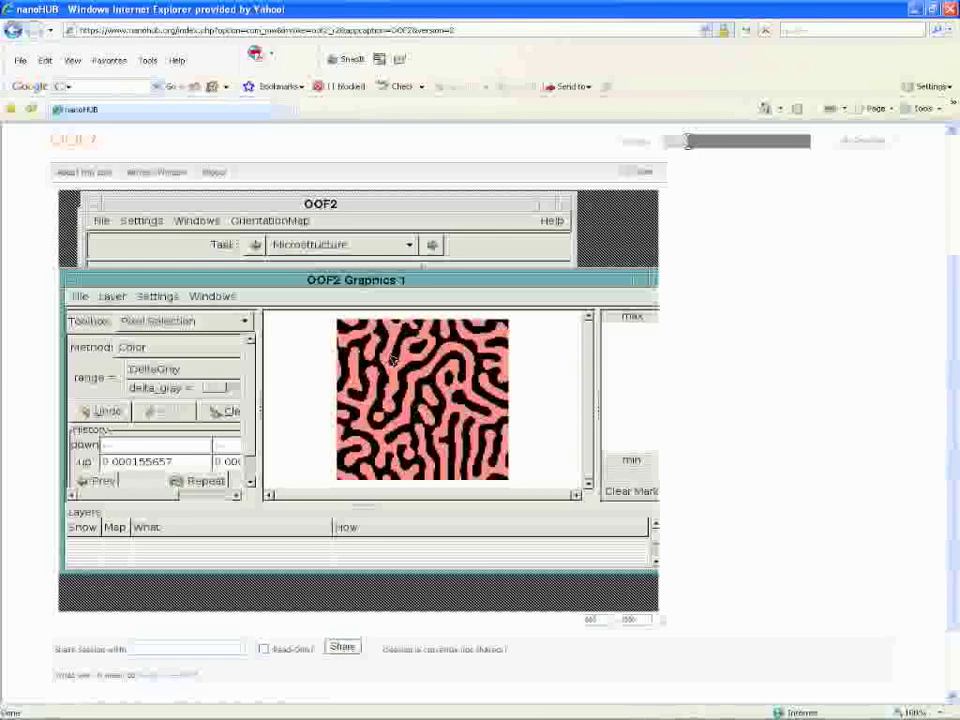
{"action": "left_click", "coordinate": [466, 248]}
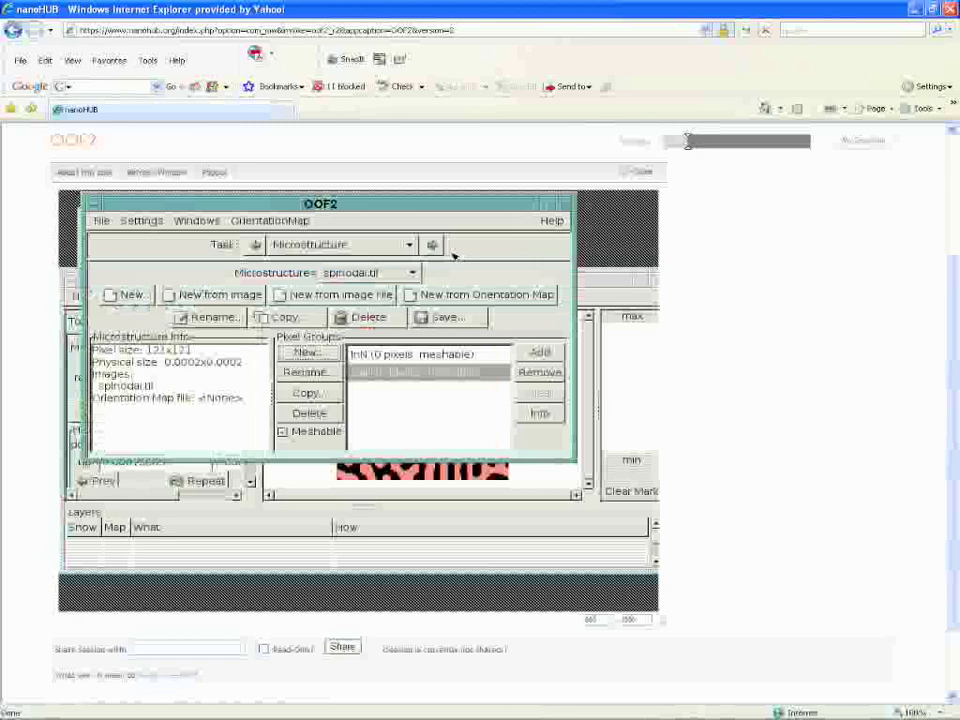
{"action": "left_click", "coordinate": [375, 355]}
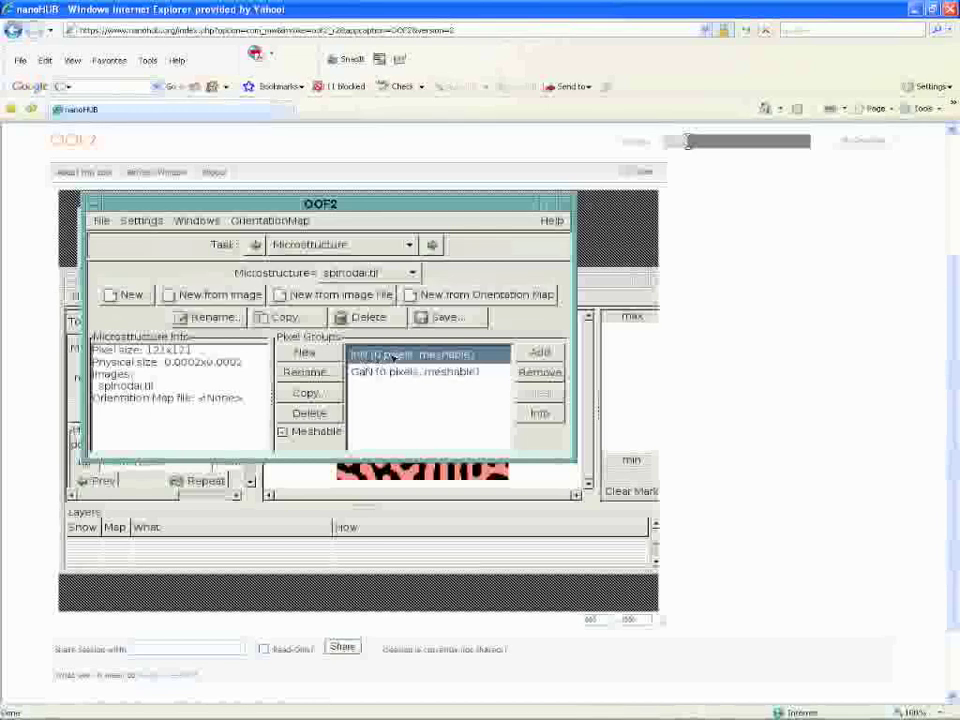
{"action": "left_click", "coordinate": [538, 352]}
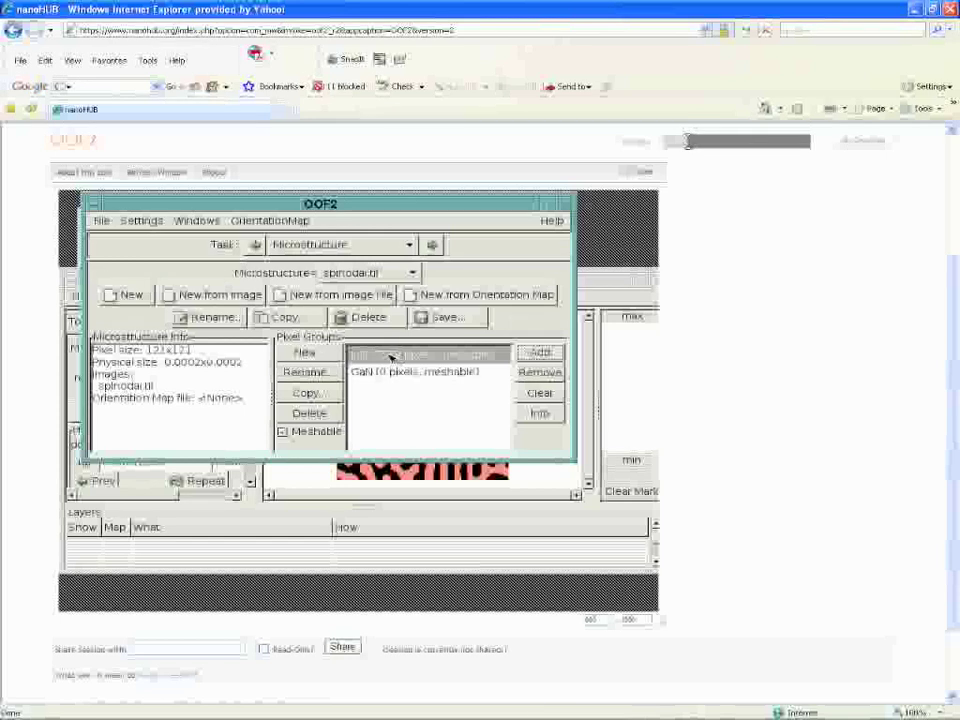
Step: Replace the selection with all black pixels of the image and add them to the GaN pixel group
{"action": "left_click", "coordinate": [598, 281]}
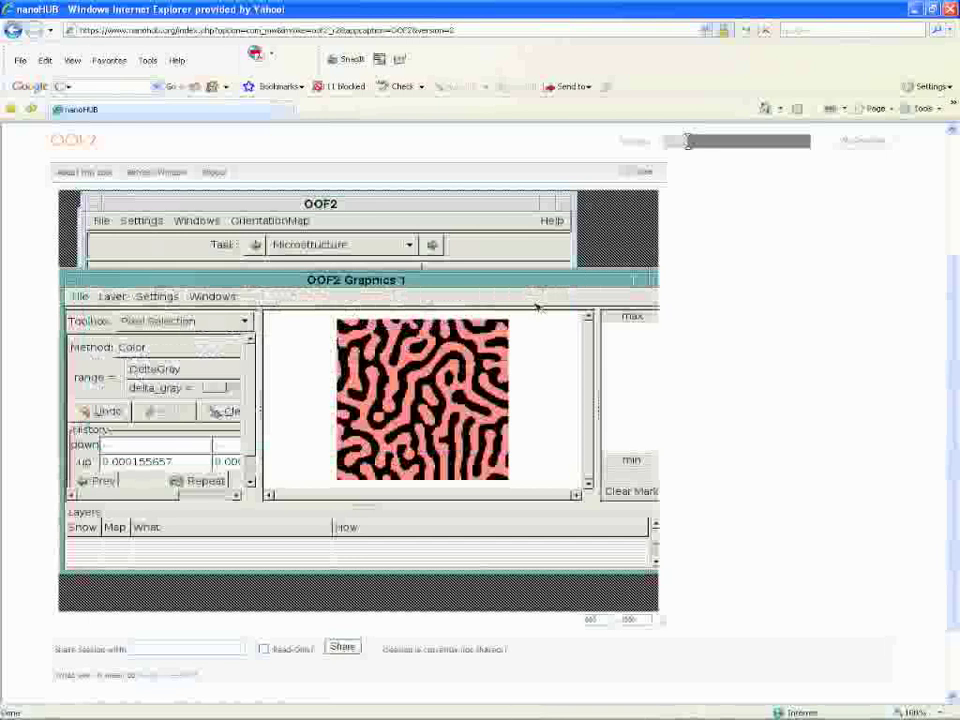
{"action": "left_click", "coordinate": [229, 411]}
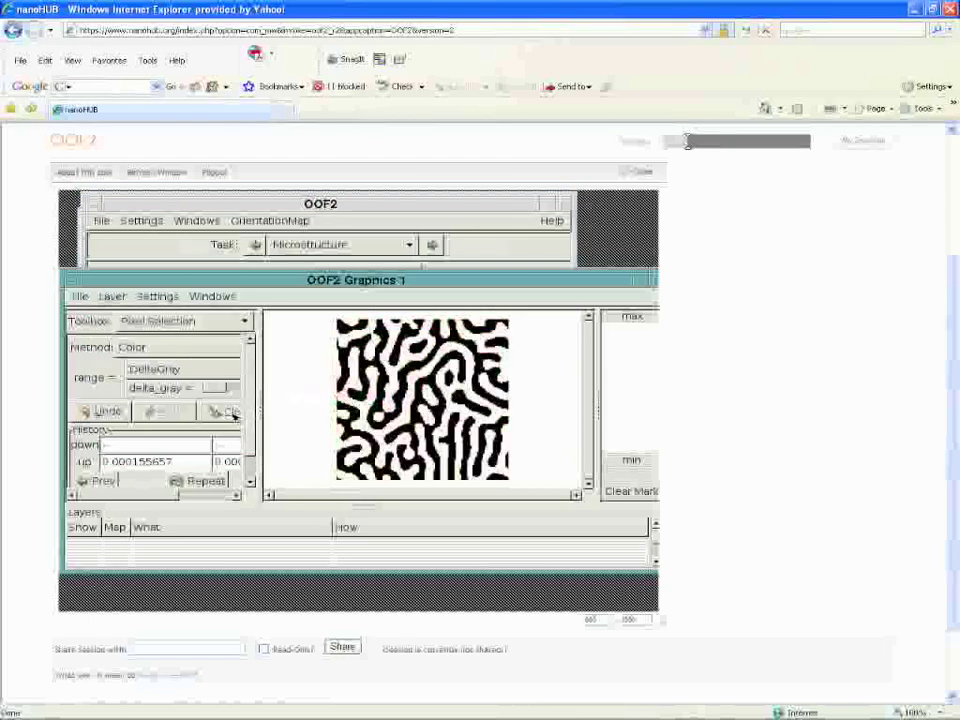
{"action": "left_click", "coordinate": [362, 397]}
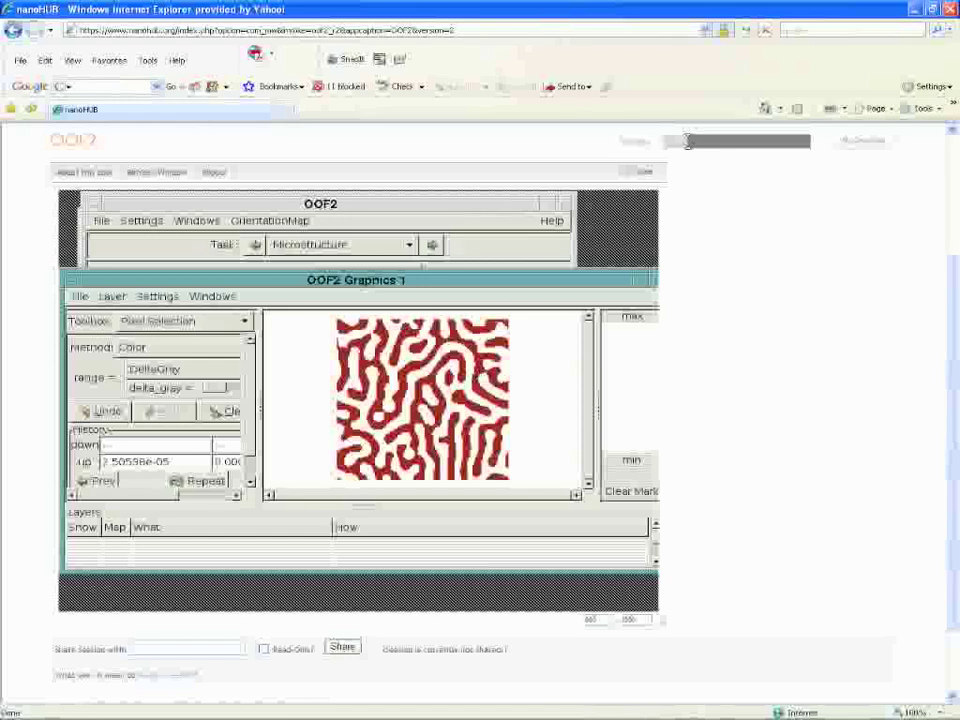
{"action": "left_click", "coordinate": [436, 205]}
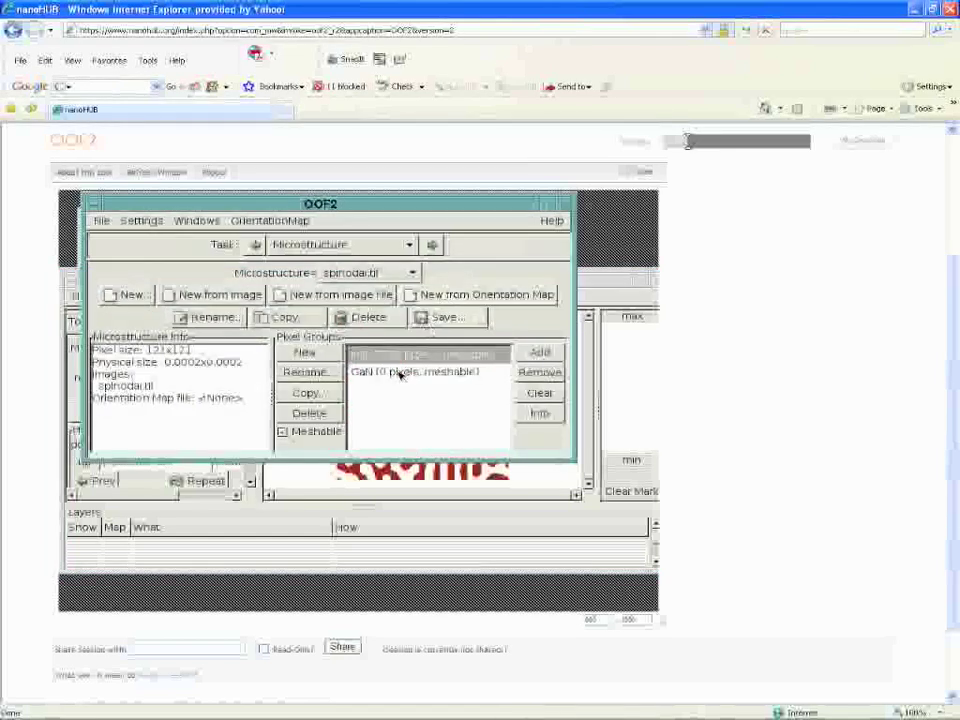
{"action": "left_click", "coordinate": [450, 373]}
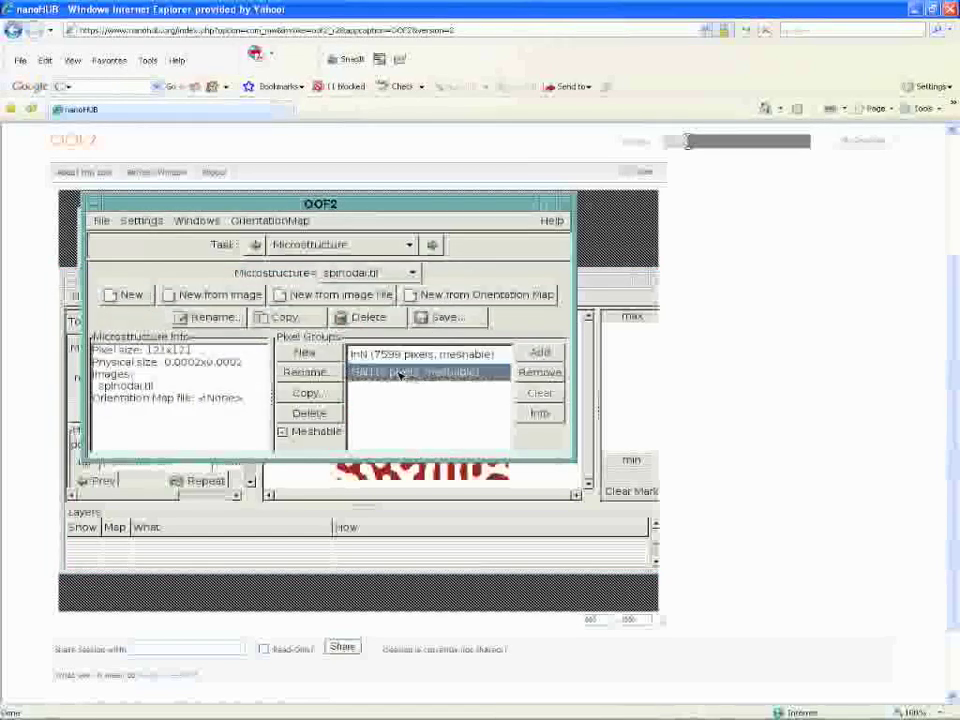
{"action": "left_click", "coordinate": [536, 355]}
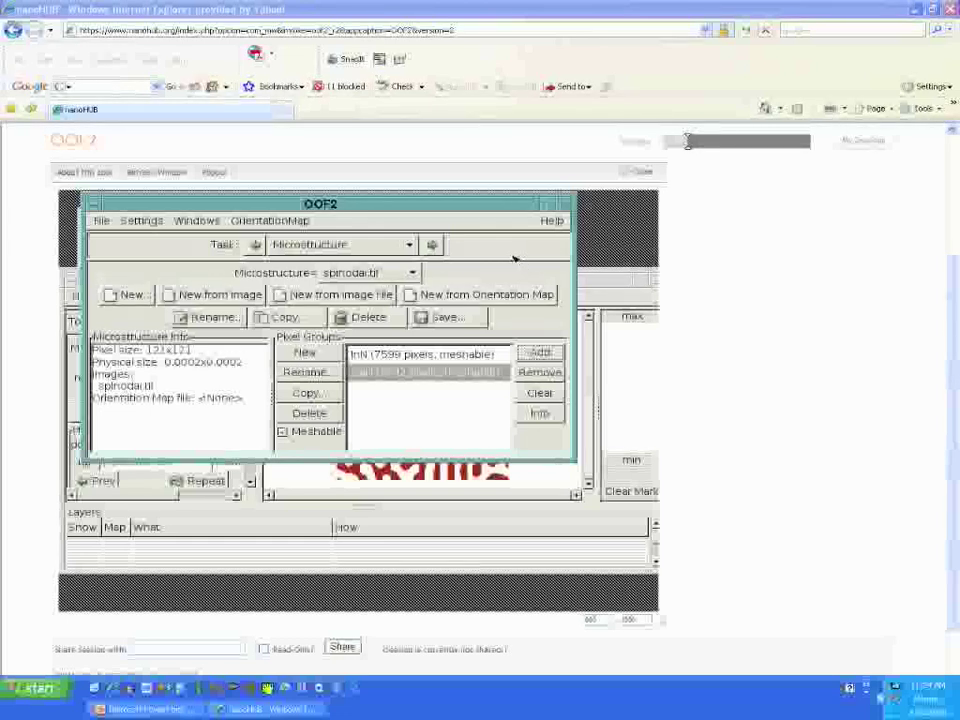
Step: Open the Materials task page and examine the available Mechanical properties, including the isotropic and anisotropic Elasticity types
{"action": "left_click", "coordinate": [411, 247]}
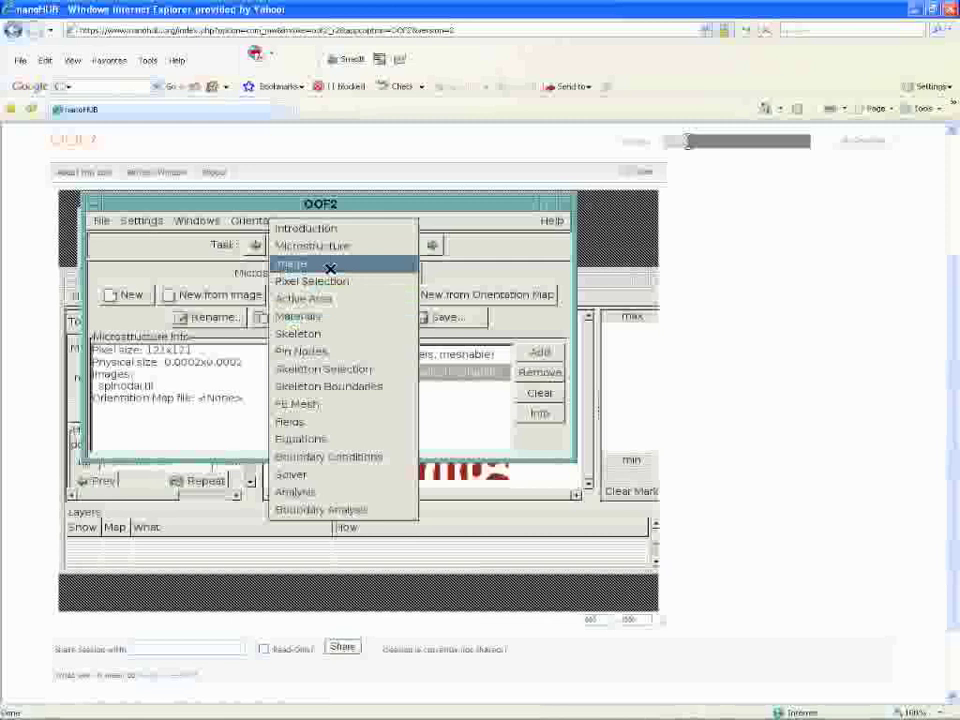
{"action": "left_click", "coordinate": [322, 315]}
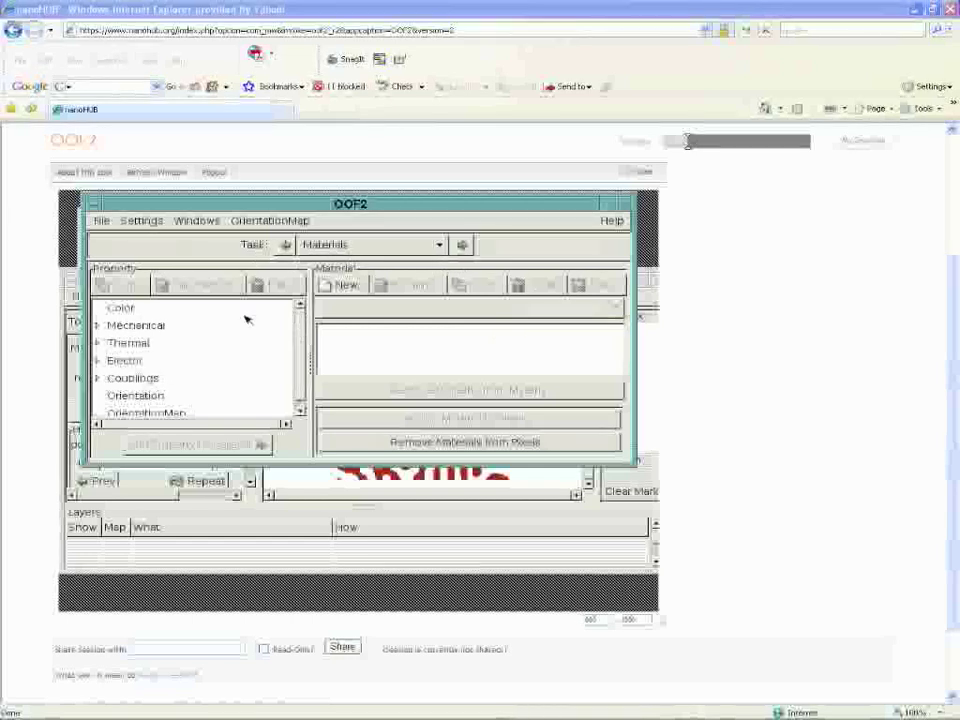
{"action": "left_click", "coordinate": [125, 310]}
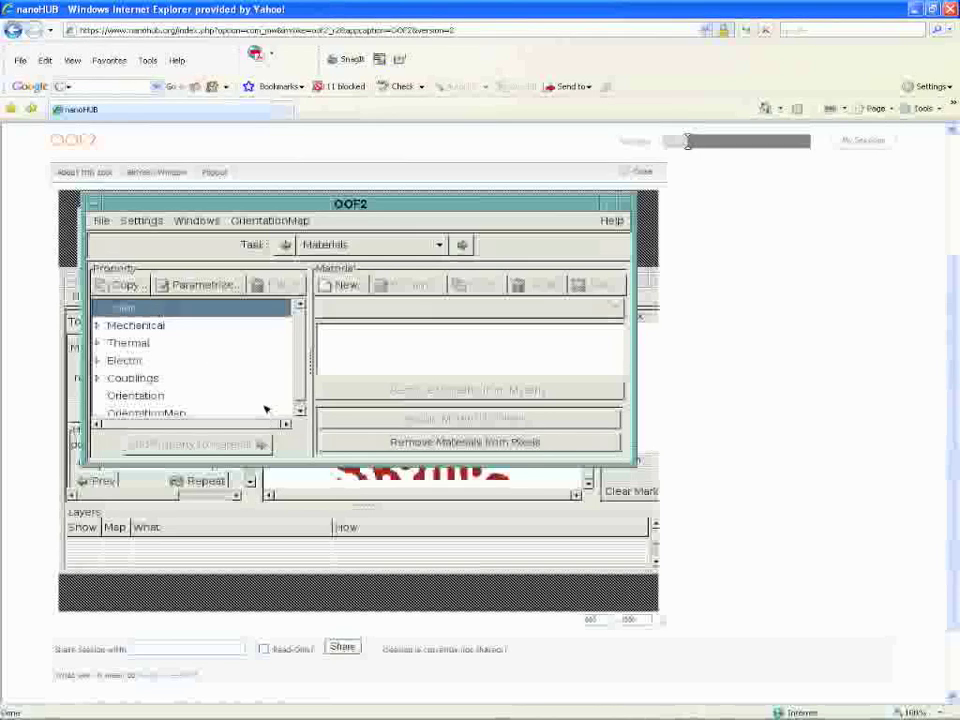
{"action": "left_click", "coordinate": [97, 326]}
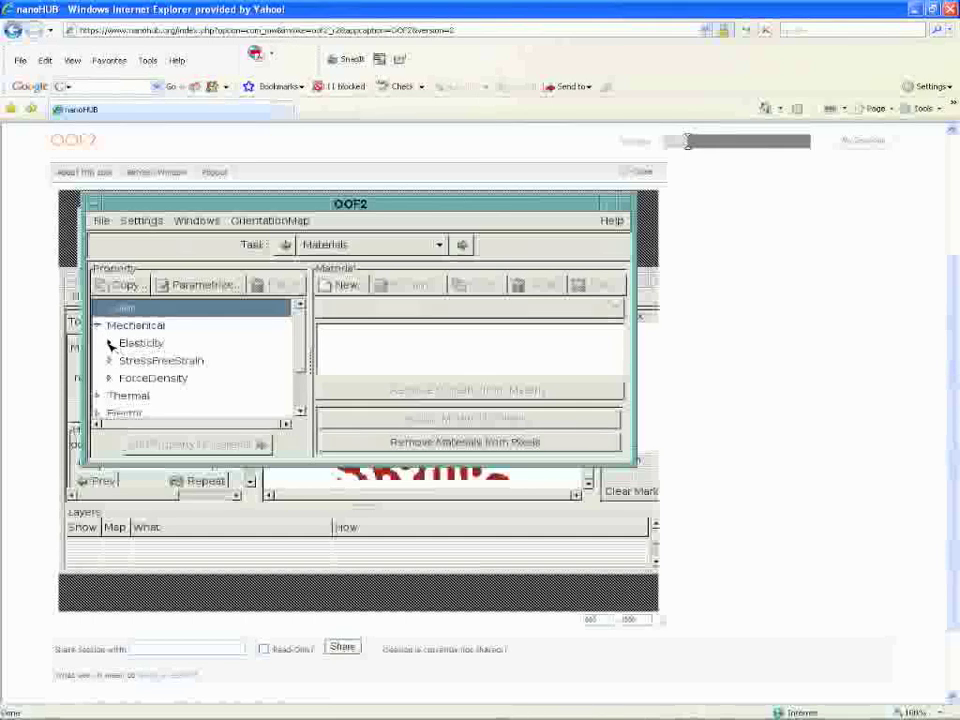
{"action": "left_click", "coordinate": [110, 343]}
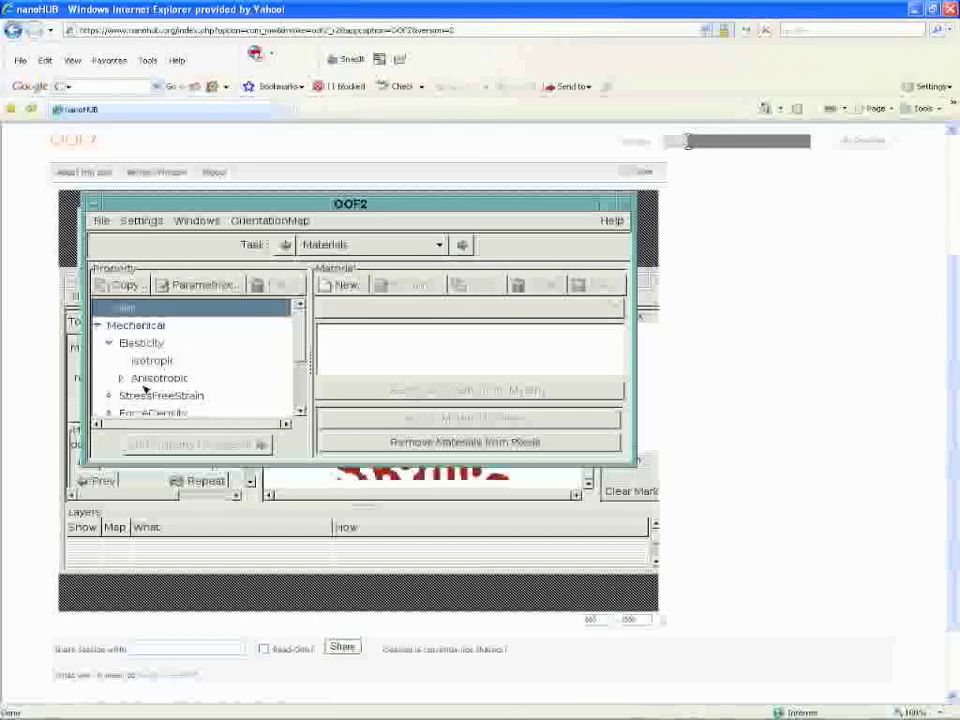
{"action": "scroll", "coordinate": [263, 358], "scroll_direction": "down", "scroll_amount": 2}
{"action": "left_click", "coordinate": [300, 303]}
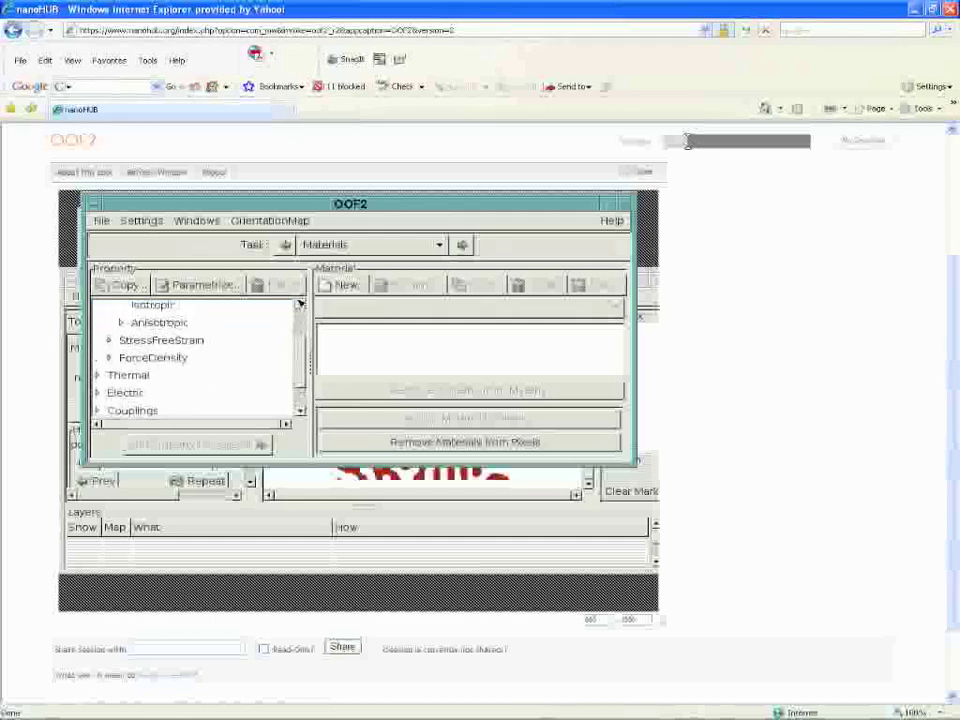
{"action": "left_click", "coordinate": [120, 323]}
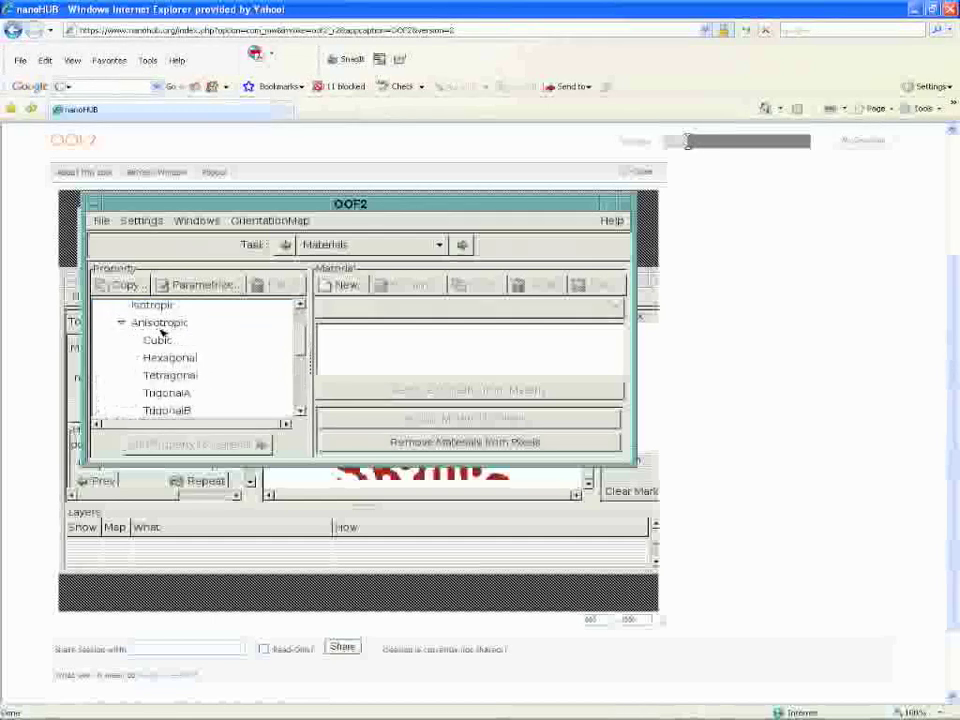
{"action": "scroll", "coordinate": [302, 325], "scroll_direction": "up", "scroll_amount": 2}
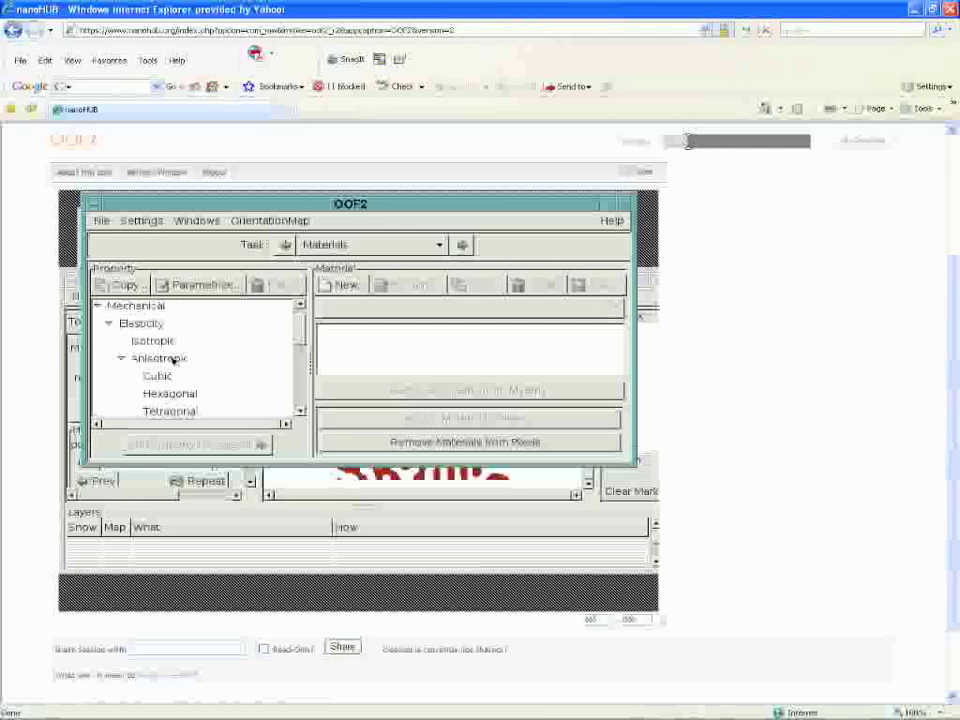
{"action": "left_click", "coordinate": [120, 358]}
{"action": "left_click", "coordinate": [110, 323]}
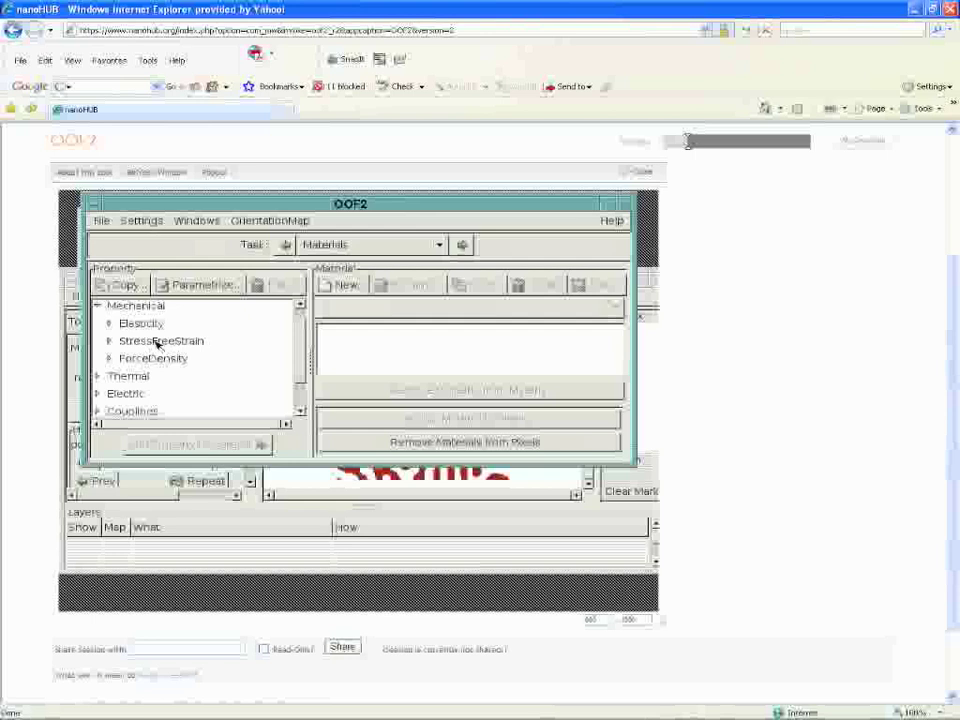
Step: Examine the available Thermal, Electric and Couplings properties in the property list
{"action": "left_click", "coordinate": [99, 307]}
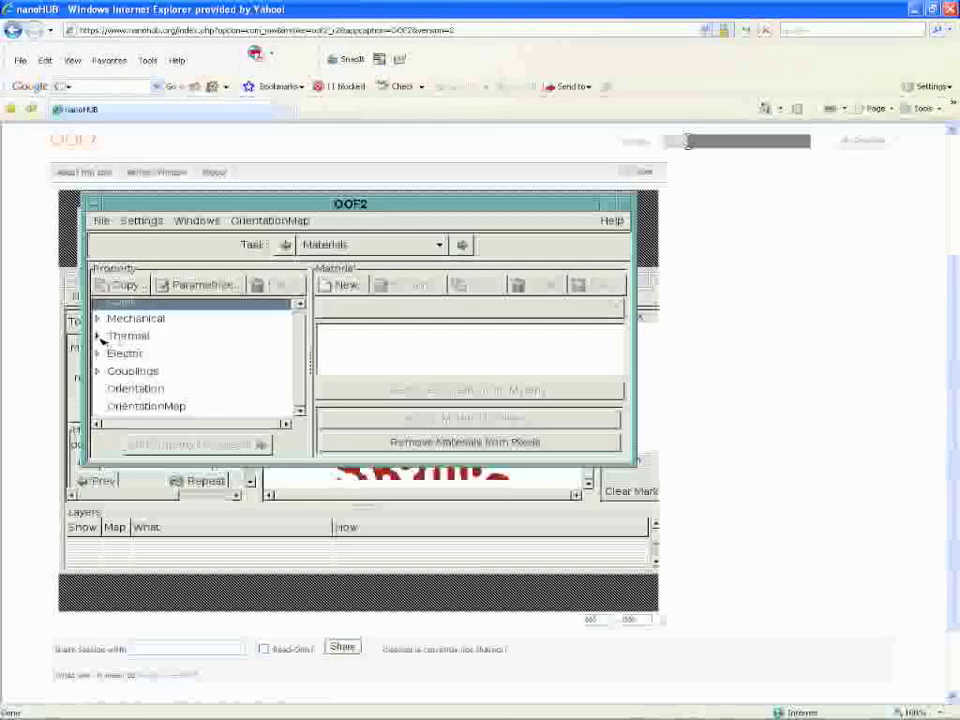
{"action": "left_click", "coordinate": [97, 336]}
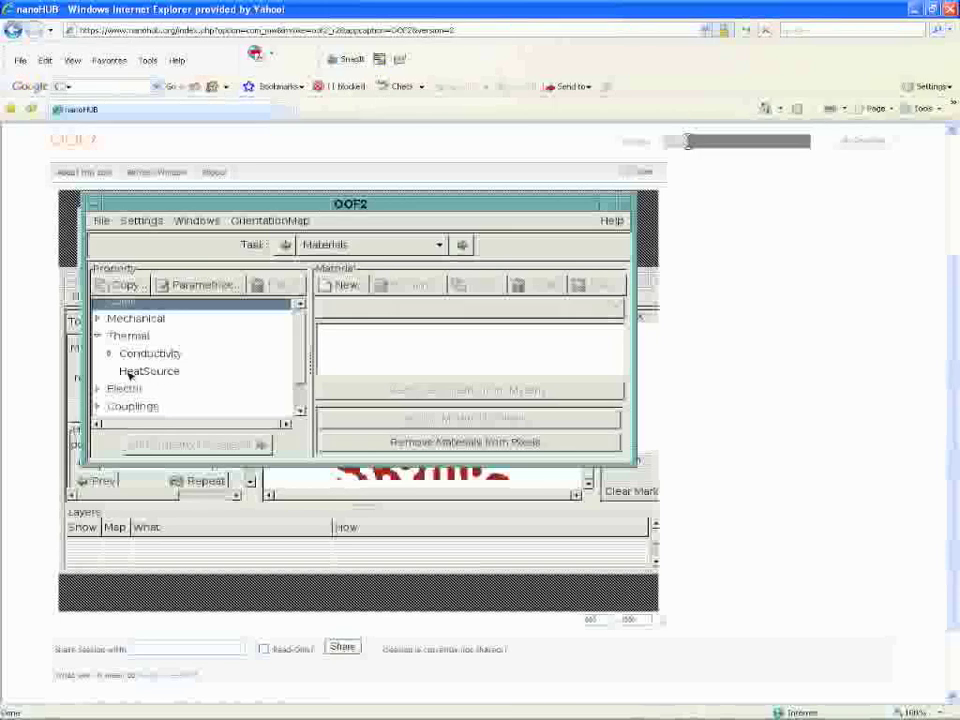
{"action": "left_click", "coordinate": [97, 337]}
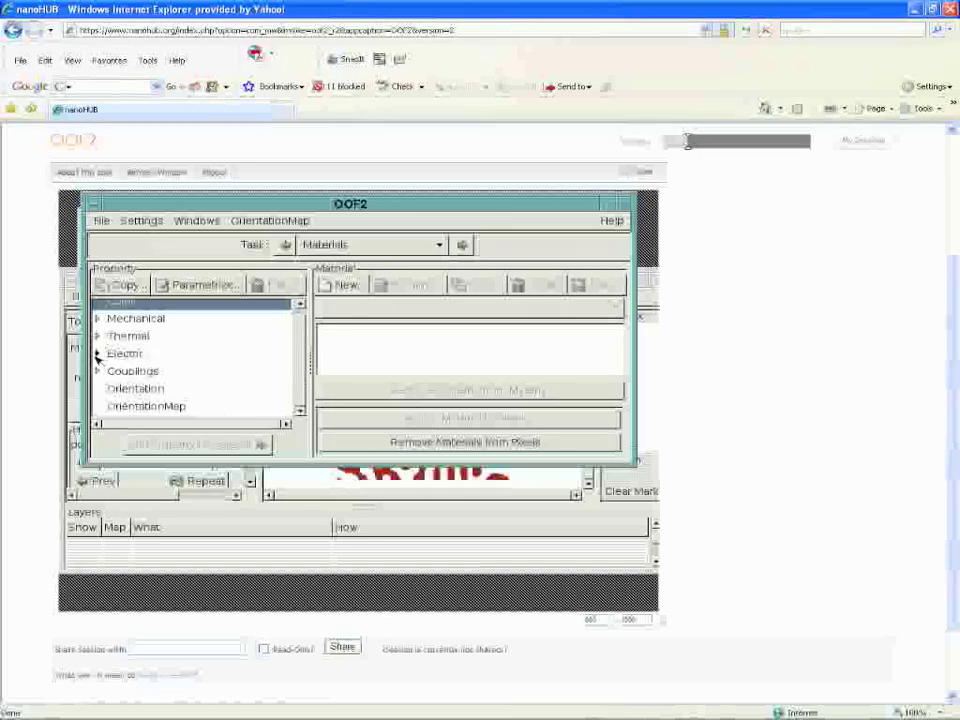
{"action": "left_click", "coordinate": [97, 354]}
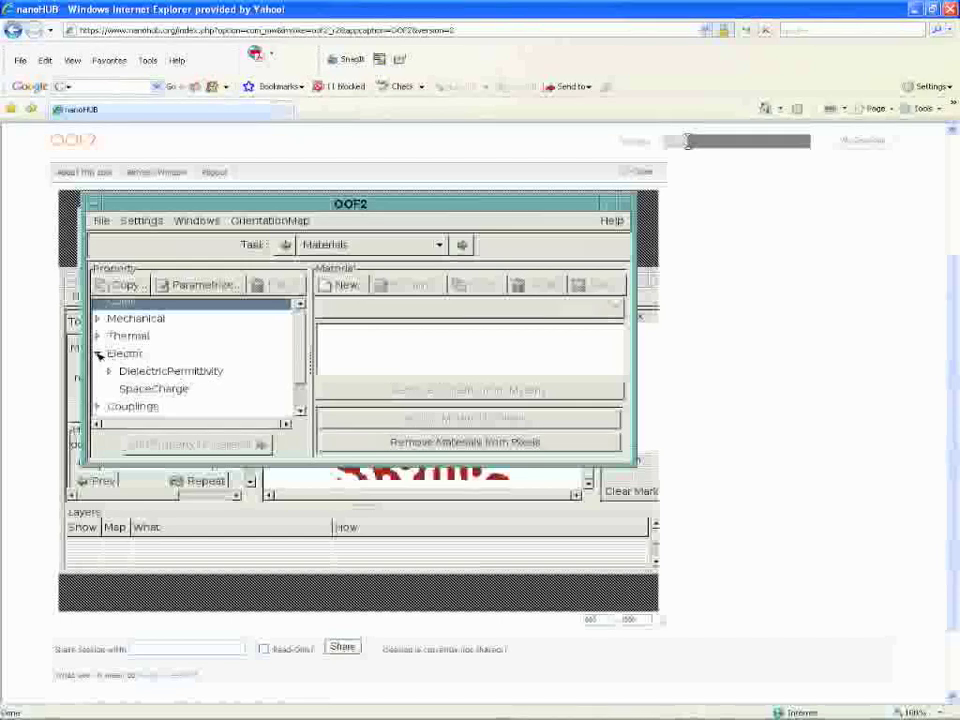
{"action": "left_click", "coordinate": [99, 354]}
{"action": "left_click", "coordinate": [97, 371]}
{"action": "left_click_drag", "start_coordinate": [302, 362], "coordinate": [306, 398]}
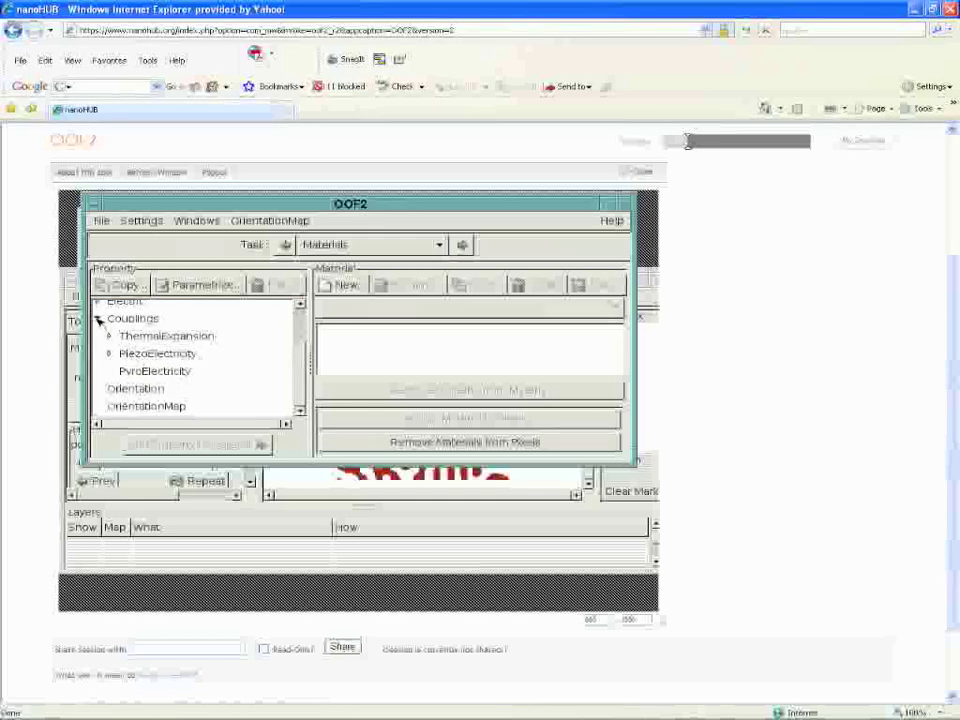
{"action": "left_click", "coordinate": [98, 318]}
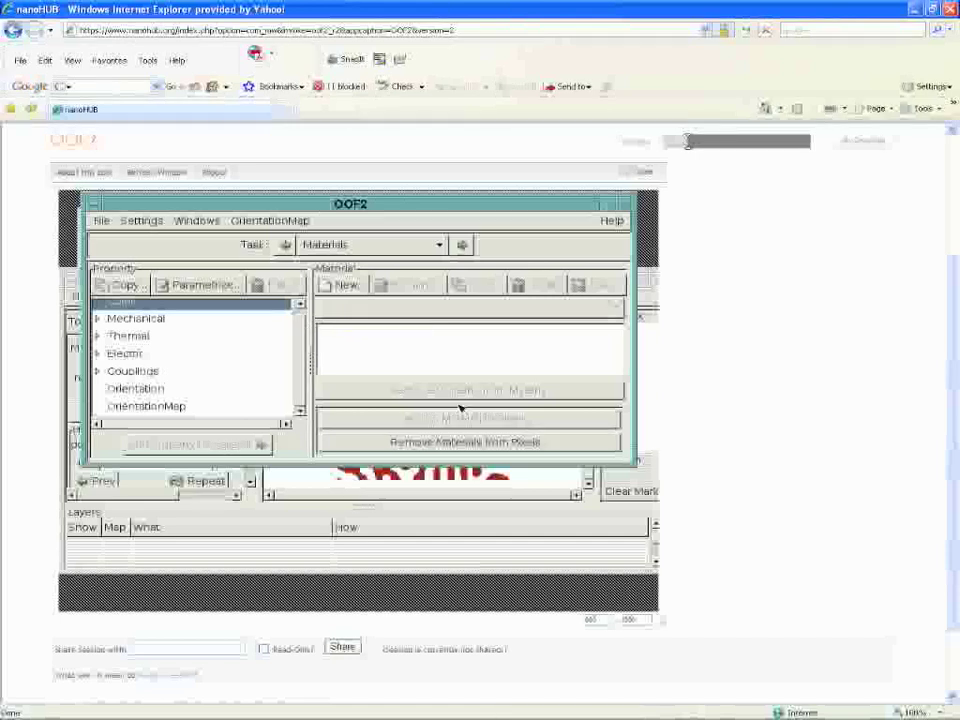
Step: Create two new materials named InN and GaN
{"action": "left_click", "coordinate": [342, 286]}
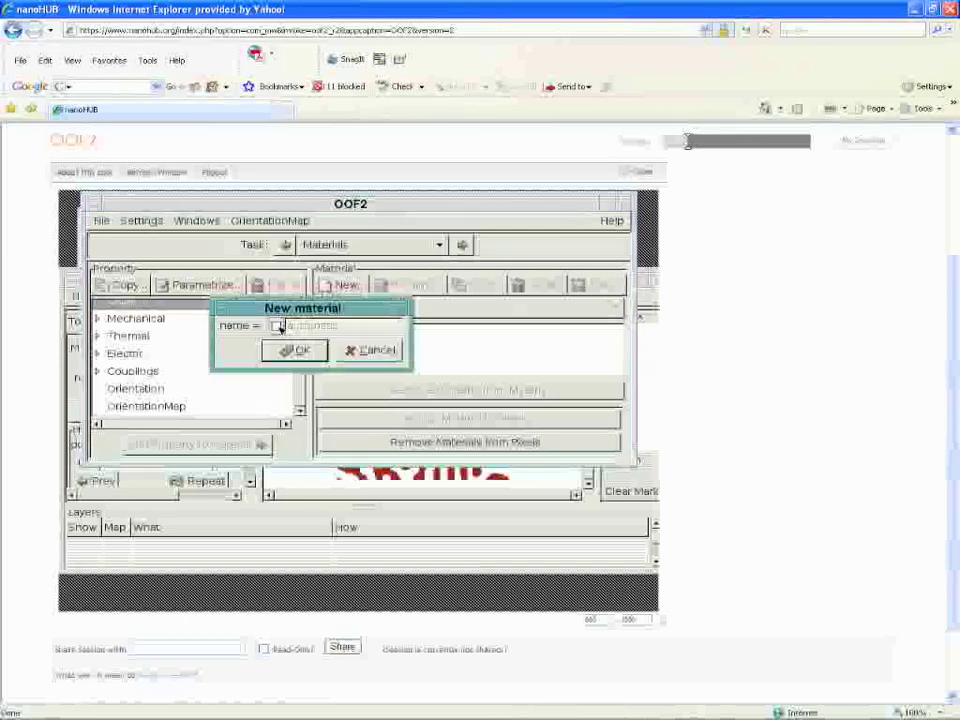
{"action": "left_click", "coordinate": [303, 326]}
{"action": "type", "text": "InN"}
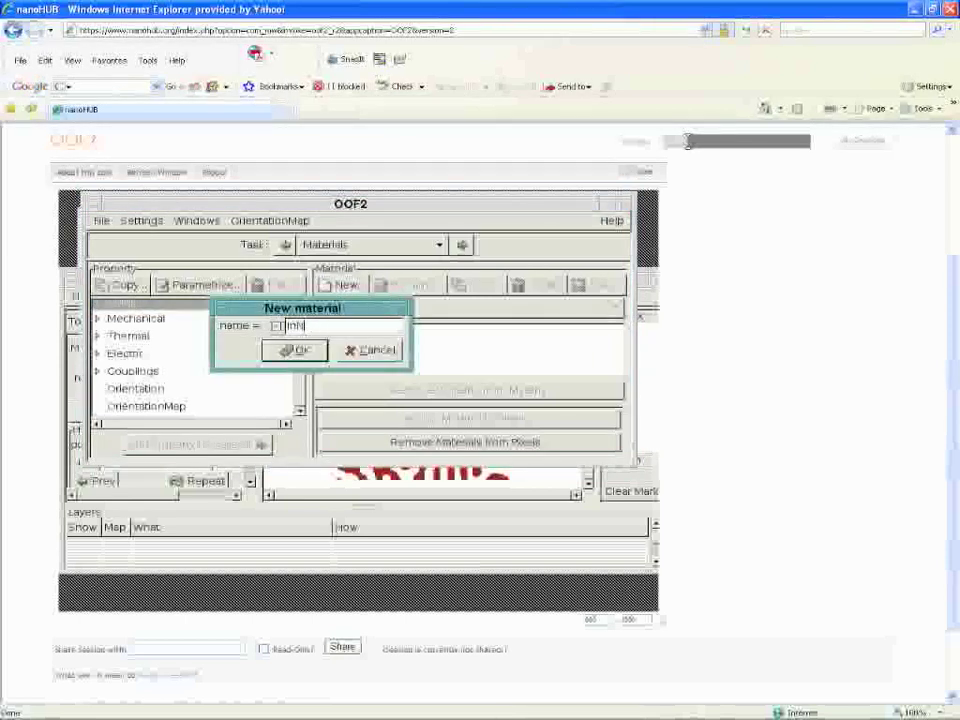
{"action": "left_click", "coordinate": [298, 350]}
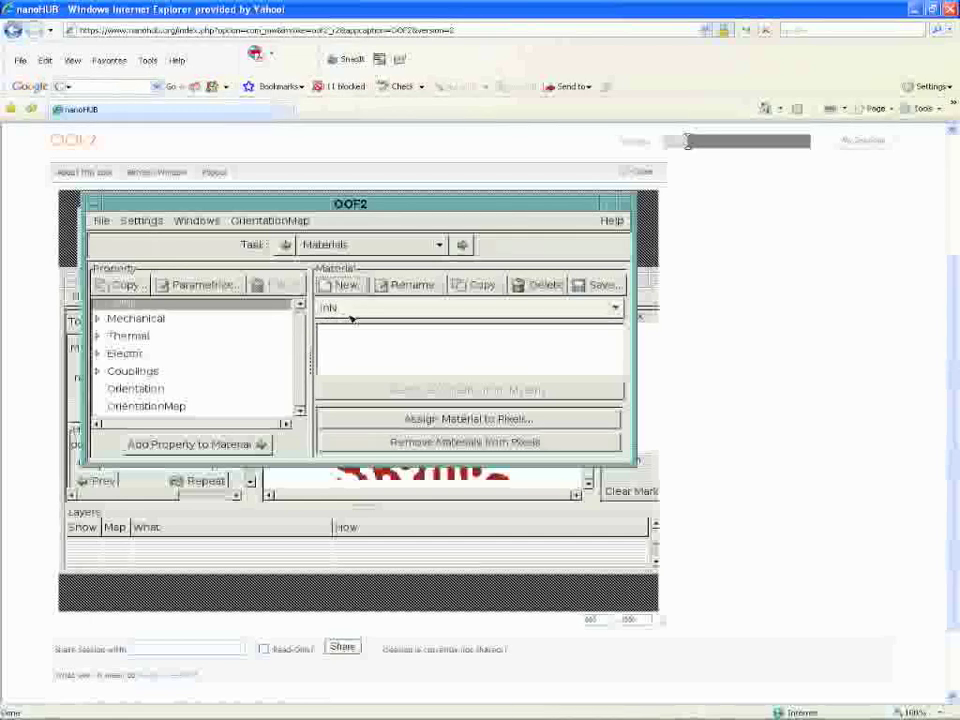
{"action": "left_click", "coordinate": [342, 285]}
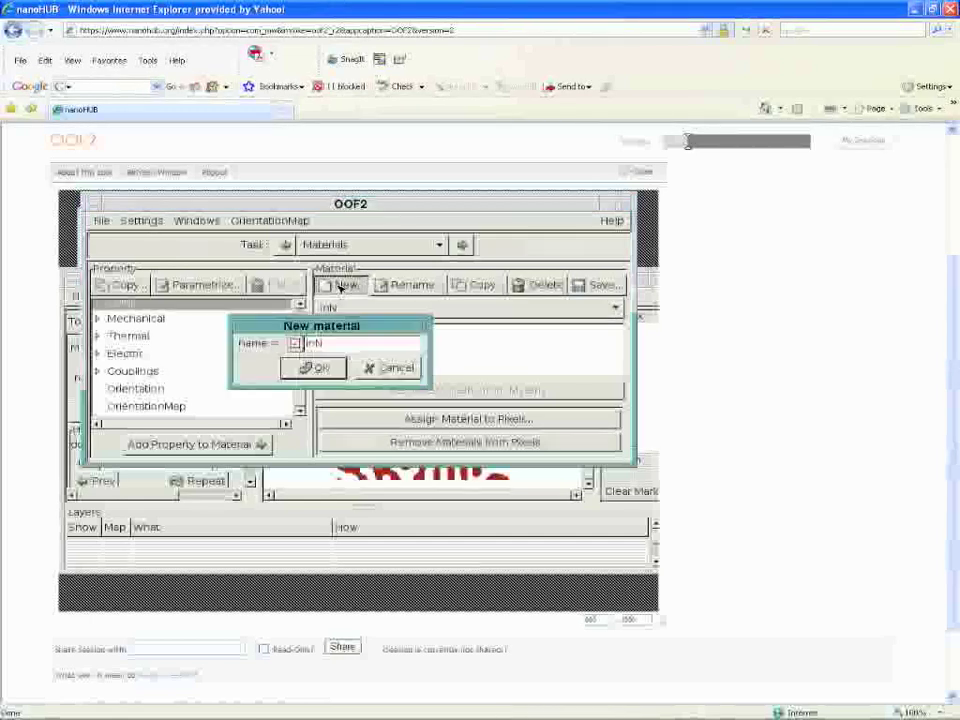
{"action": "left_click_drag", "start_coordinate": [330, 343], "coordinate": [295, 345]}
{"action": "type", "text": "G"}
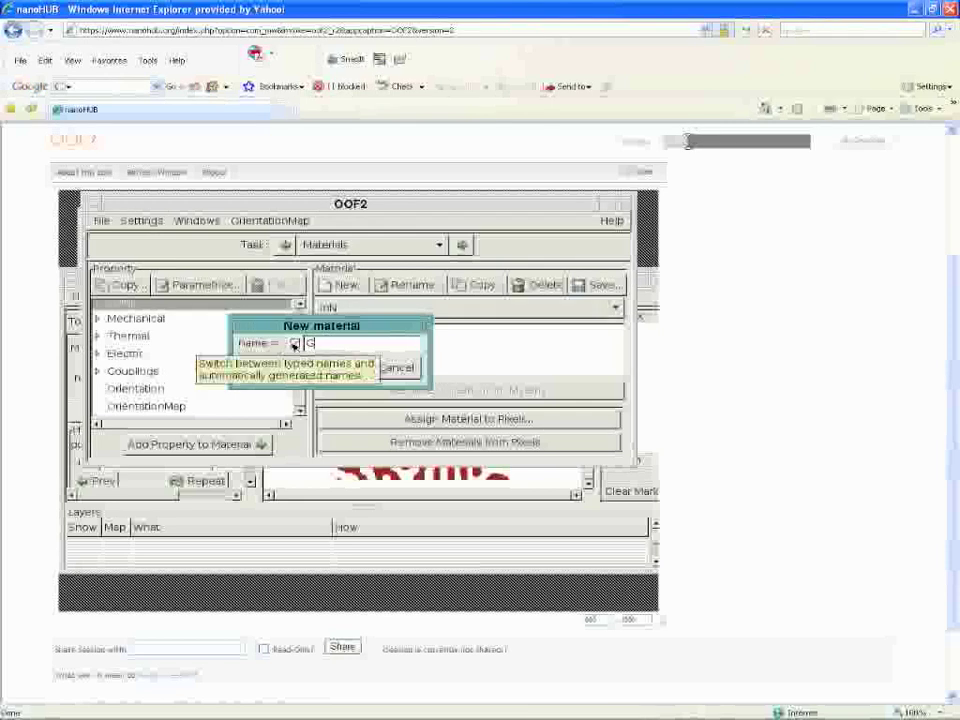
{"action": "type", "text": "aN"}
{"action": "left_click", "coordinate": [303, 367]}
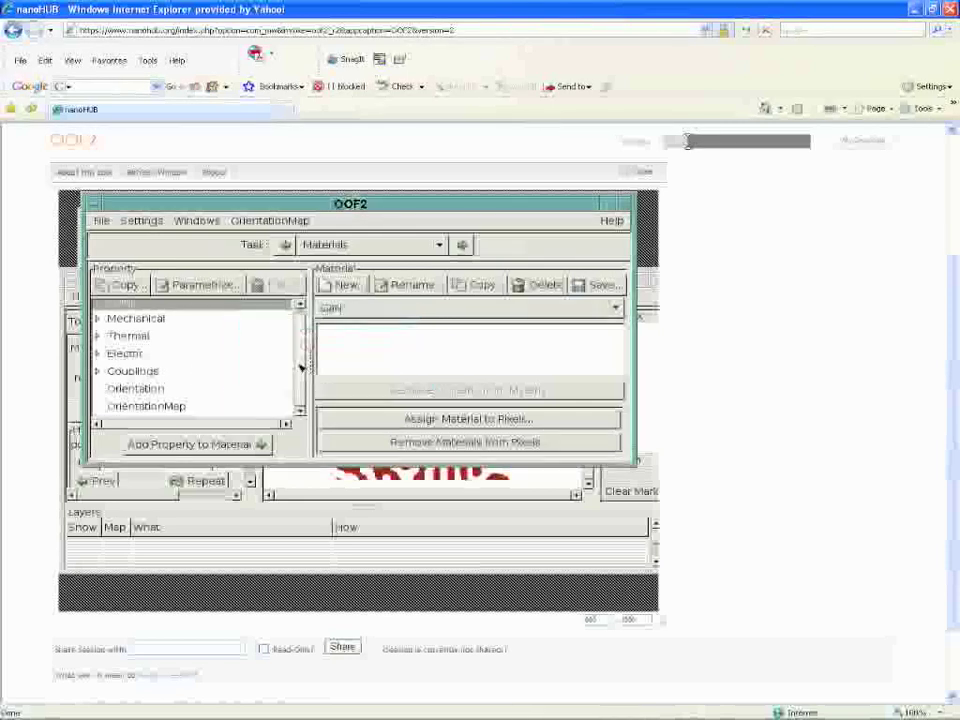
Step: Make InN the current material and copy the Color property under the new name InNColor
{"action": "left_click", "coordinate": [378, 309]}
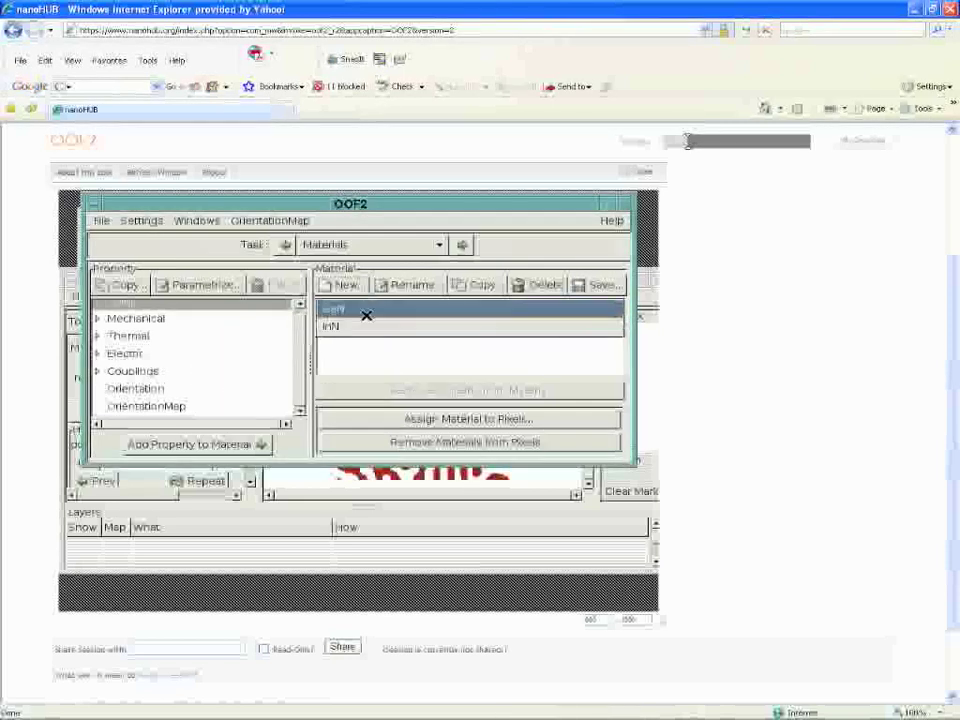
{"action": "left_click", "coordinate": [380, 326]}
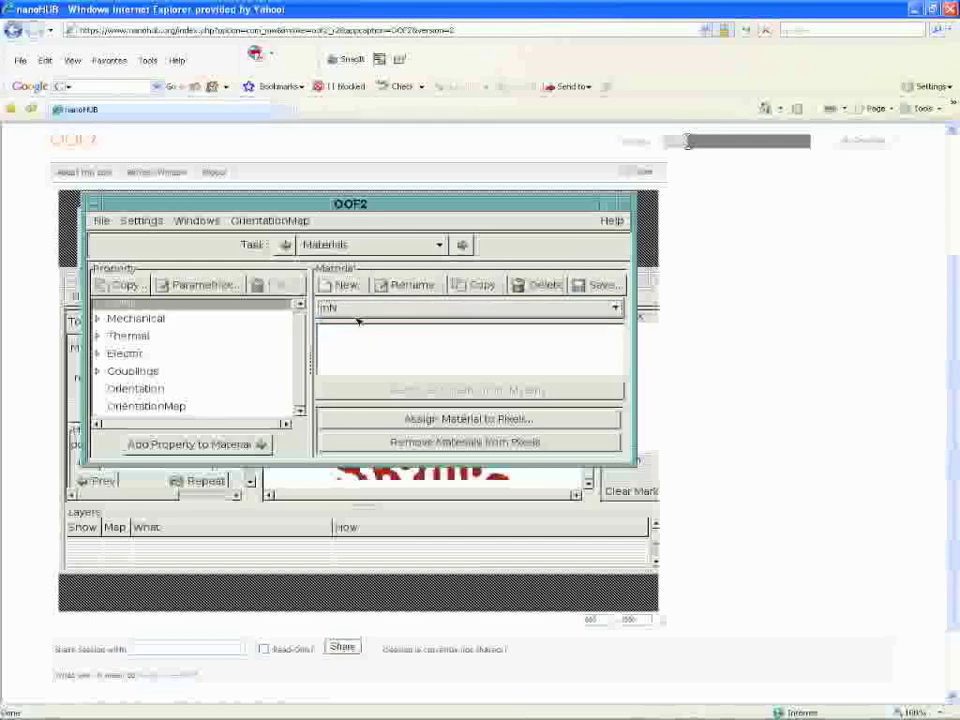
{"action": "left_click", "coordinate": [301, 306]}
{"action": "left_click", "coordinate": [124, 310]}
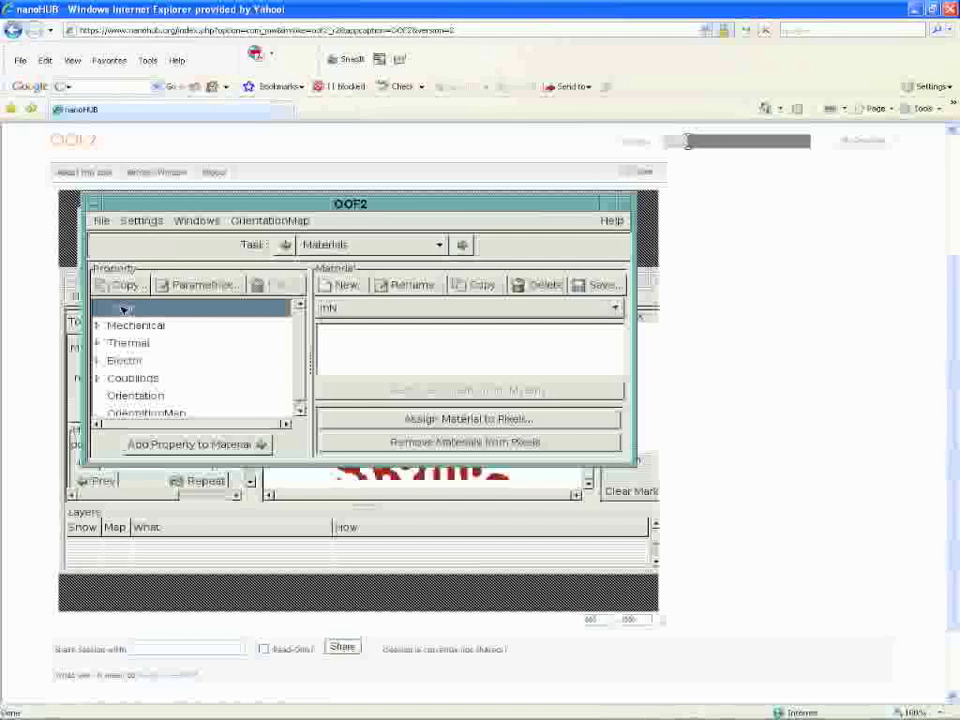
{"action": "left_click", "coordinate": [118, 285]}
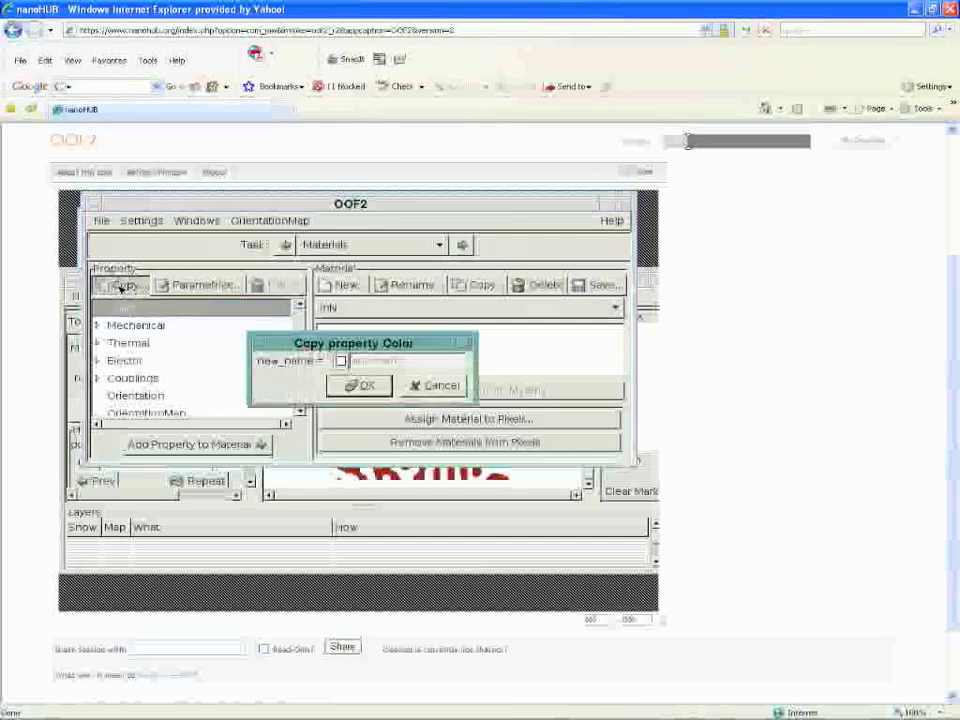
{"action": "left_click", "coordinate": [341, 363]}
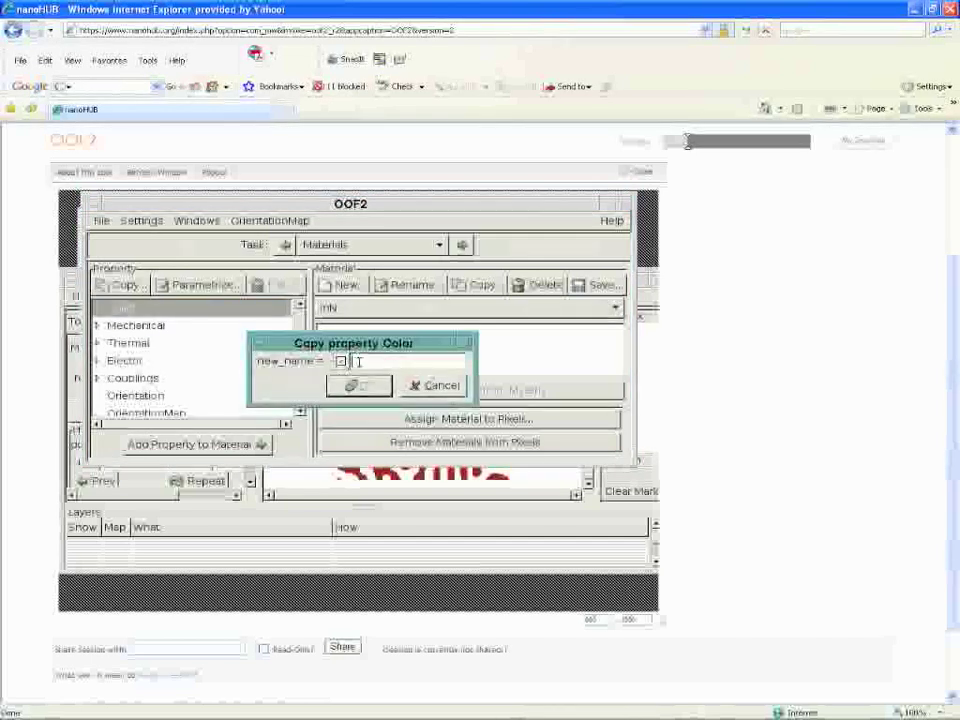
{"action": "type", "text": "fn"}
{"action": "type", "text": "NColor"}
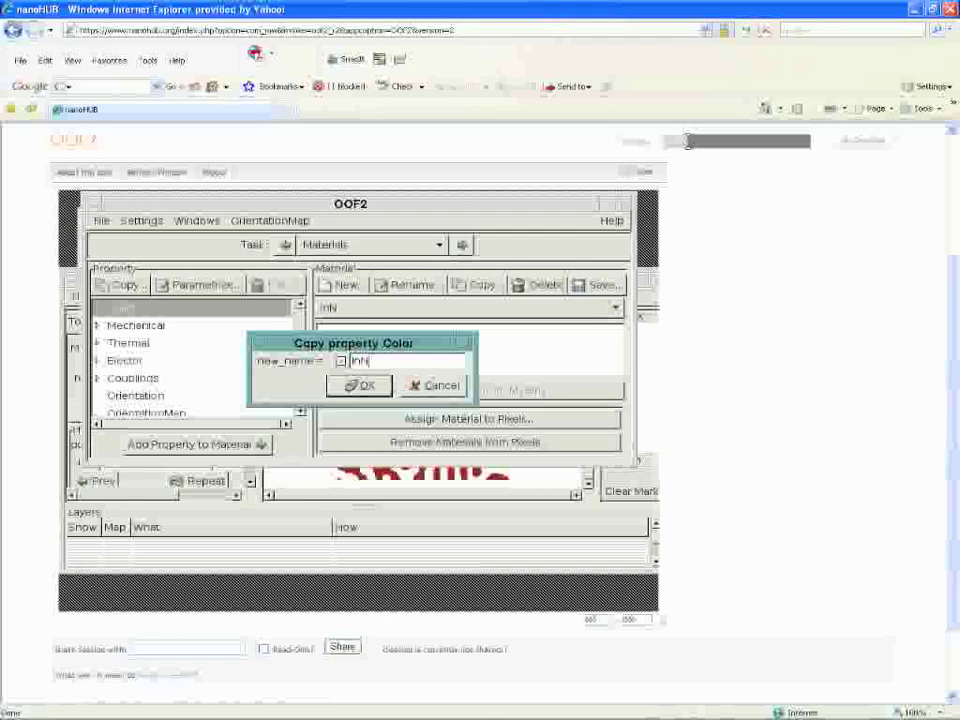
{"action": "left_click", "coordinate": [360, 386]}
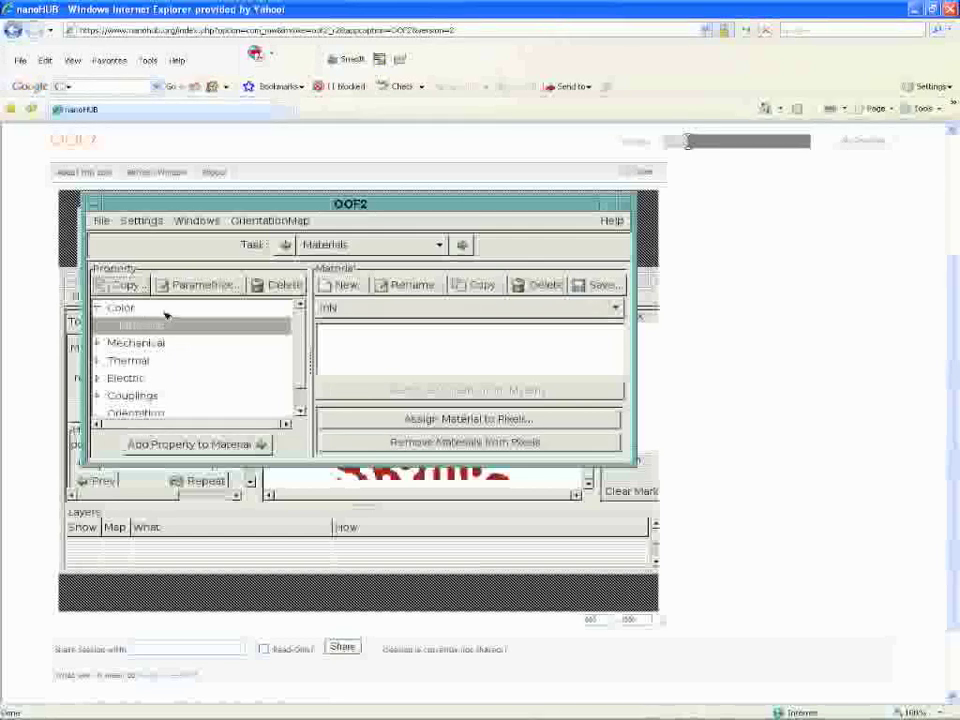
Step: Parametrize InNColor with a Gray value of 1 and add the property to the InN material
{"action": "left_click", "coordinate": [190, 285]}
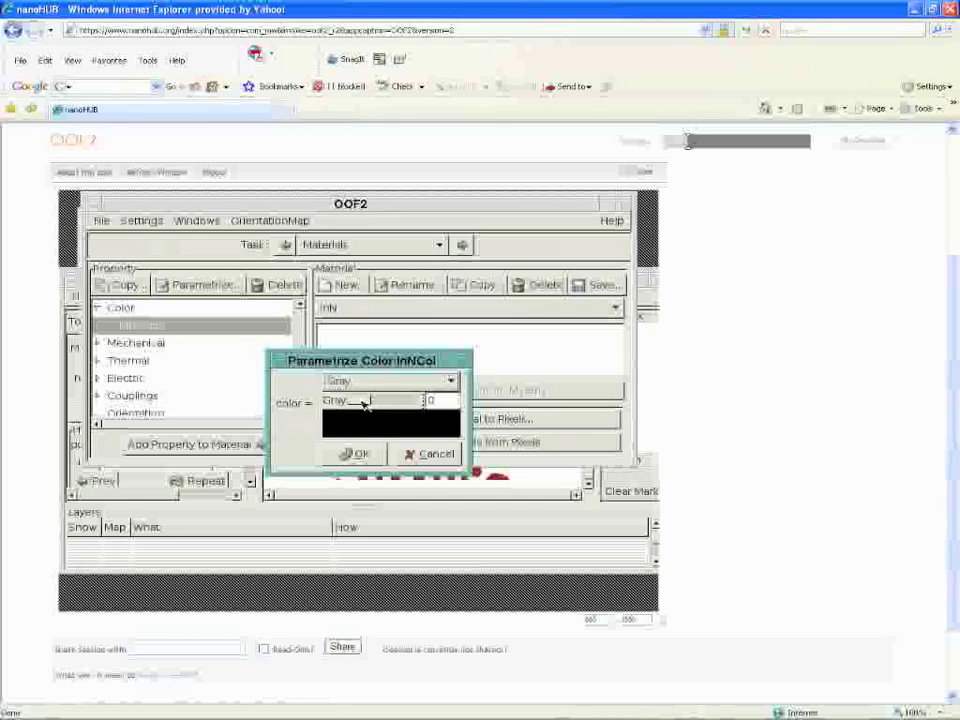
{"action": "left_click_drag", "start_coordinate": [354, 401], "coordinate": [420, 401]}
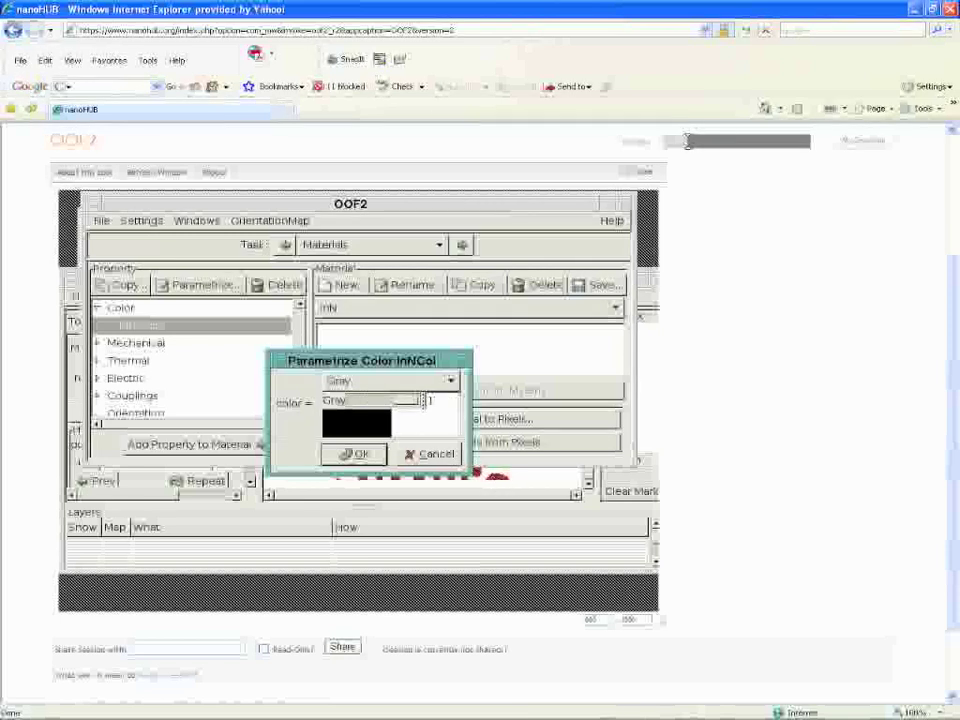
{"action": "left_click", "coordinate": [360, 455]}
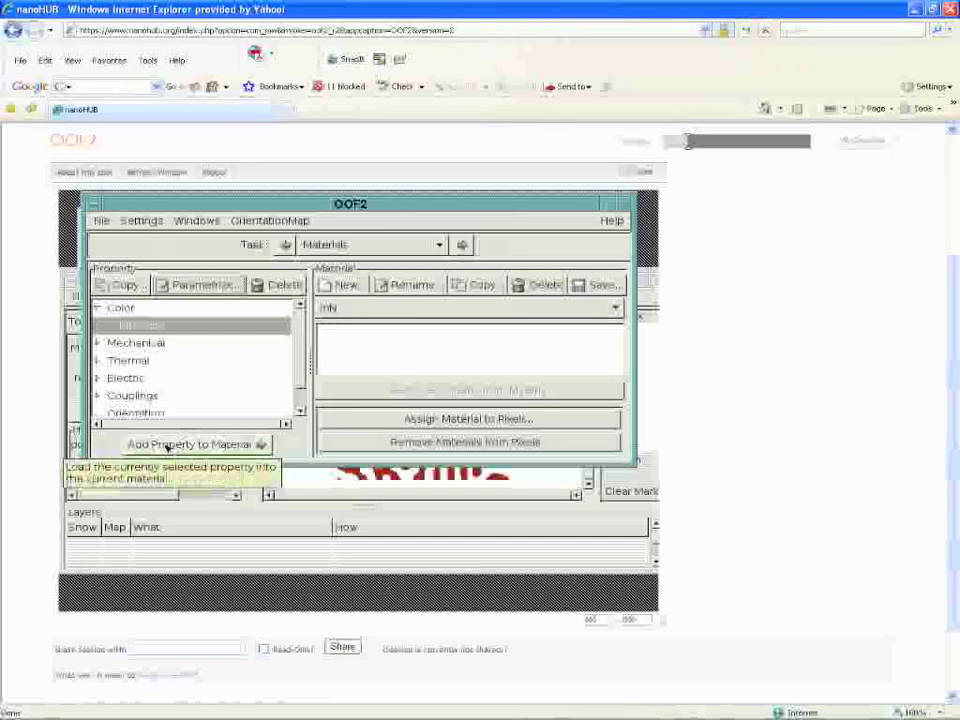
{"action": "left_click", "coordinate": [219, 446]}
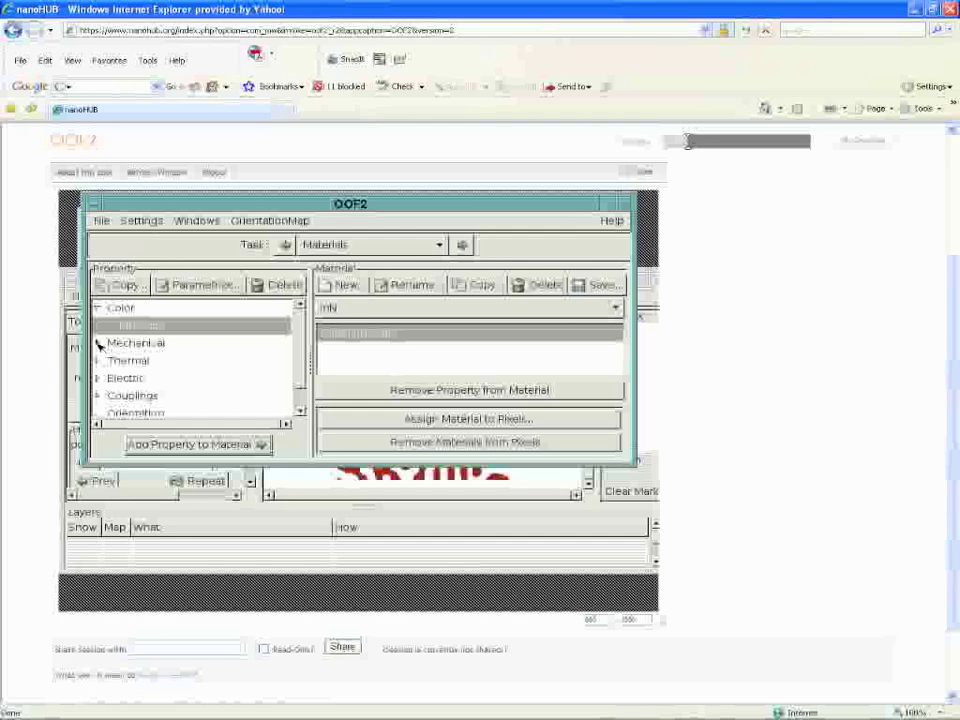
Step: Copy the Isotropic property of Mechanical Elasticity under the new name InNModulus
{"action": "left_click", "coordinate": [99, 343]}
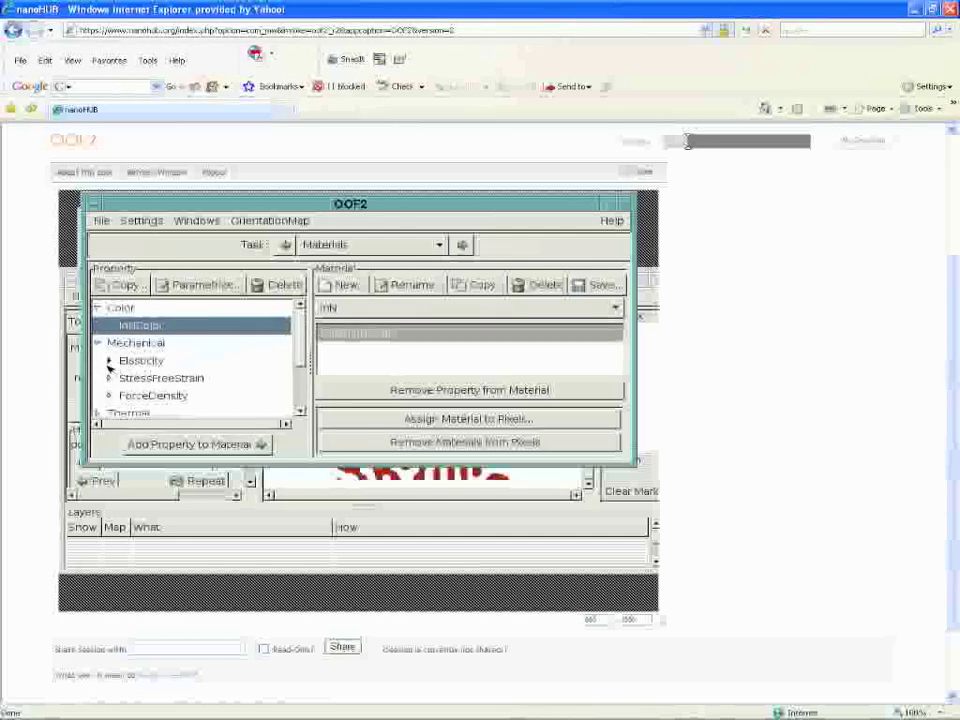
{"action": "left_click", "coordinate": [112, 361]}
{"action": "left_click", "coordinate": [186, 377]}
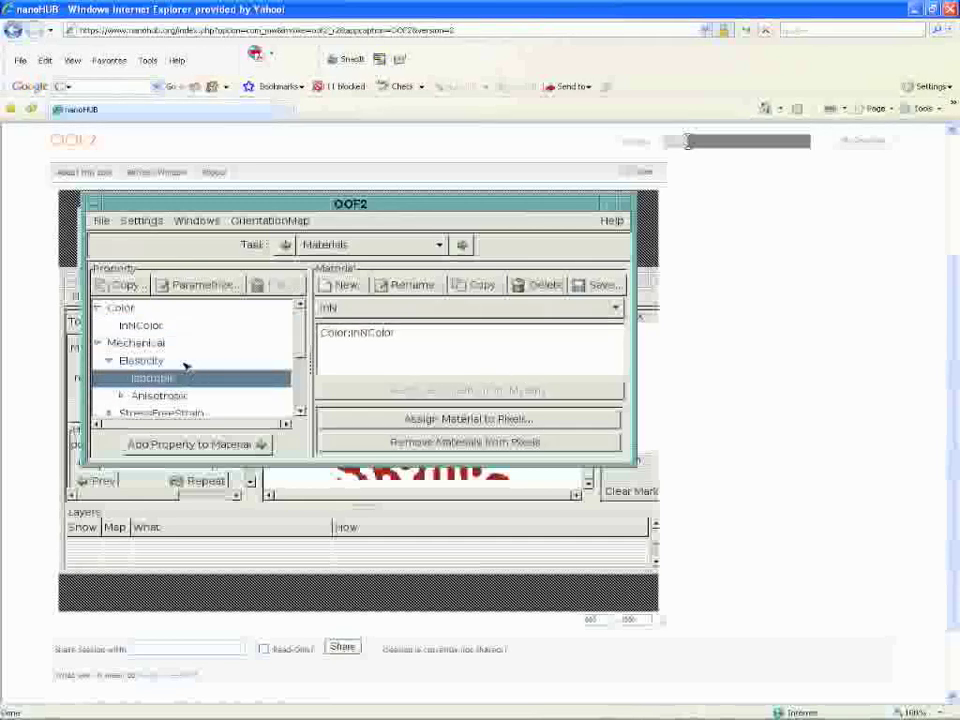
{"action": "left_click", "coordinate": [125, 286]}
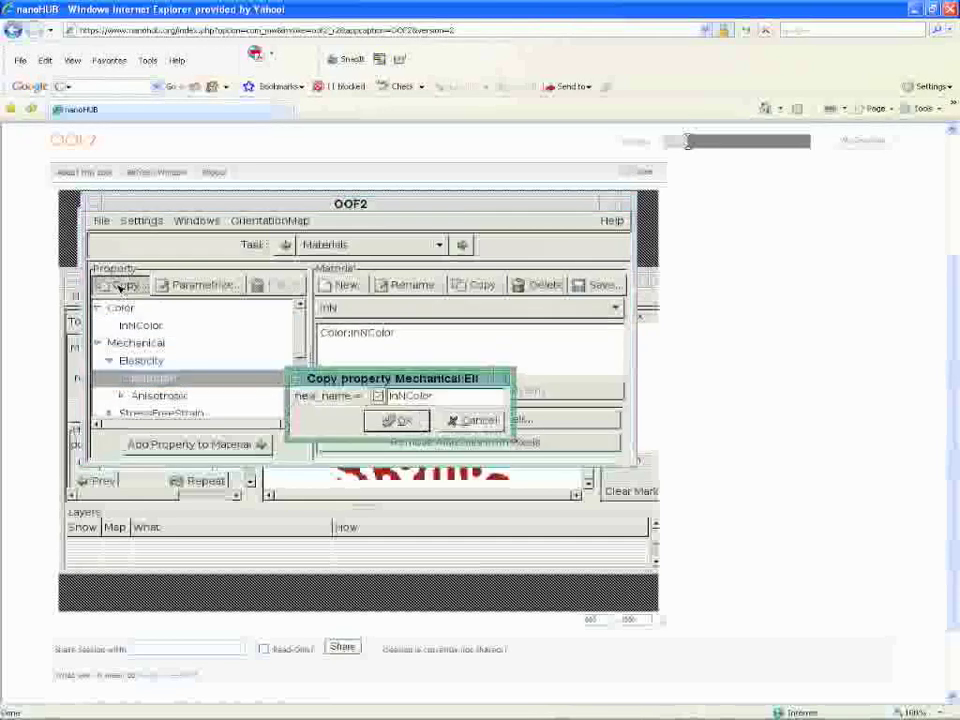
{"action": "double_click", "coordinate": [420, 396]}
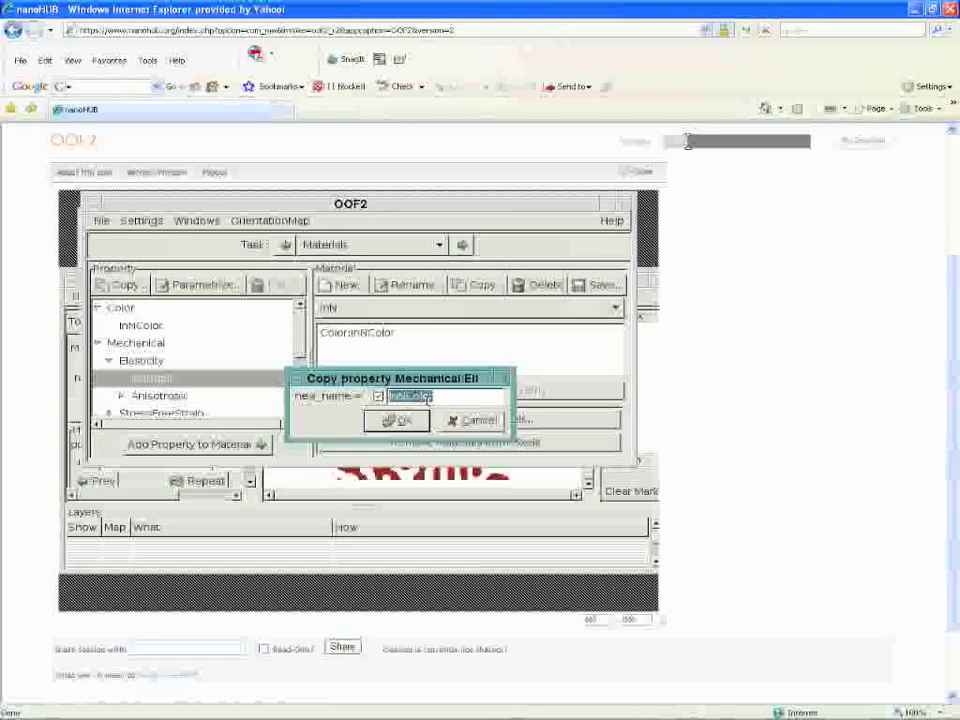
{"action": "type", "text": "InN"}
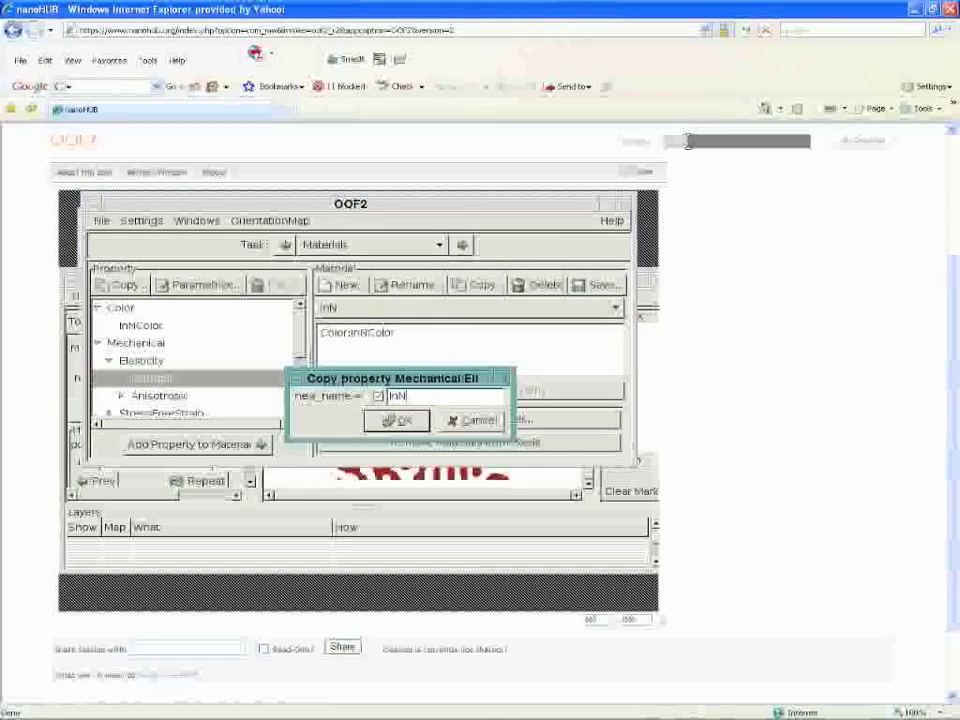
{"action": "type", "text": "Modulus"}
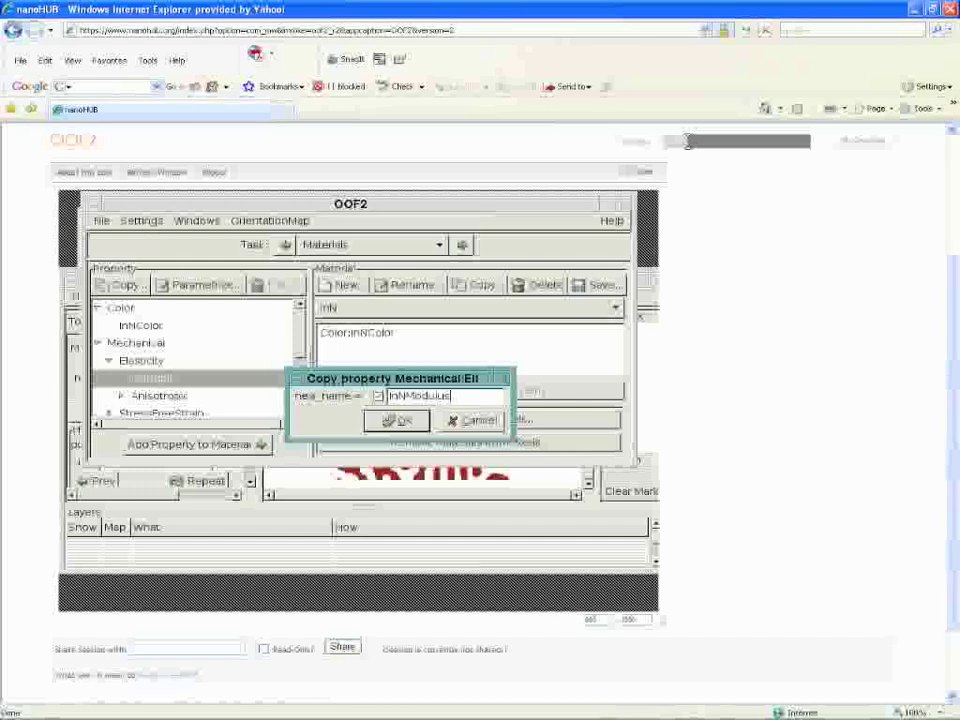
{"action": "left_click", "coordinate": [397, 421]}
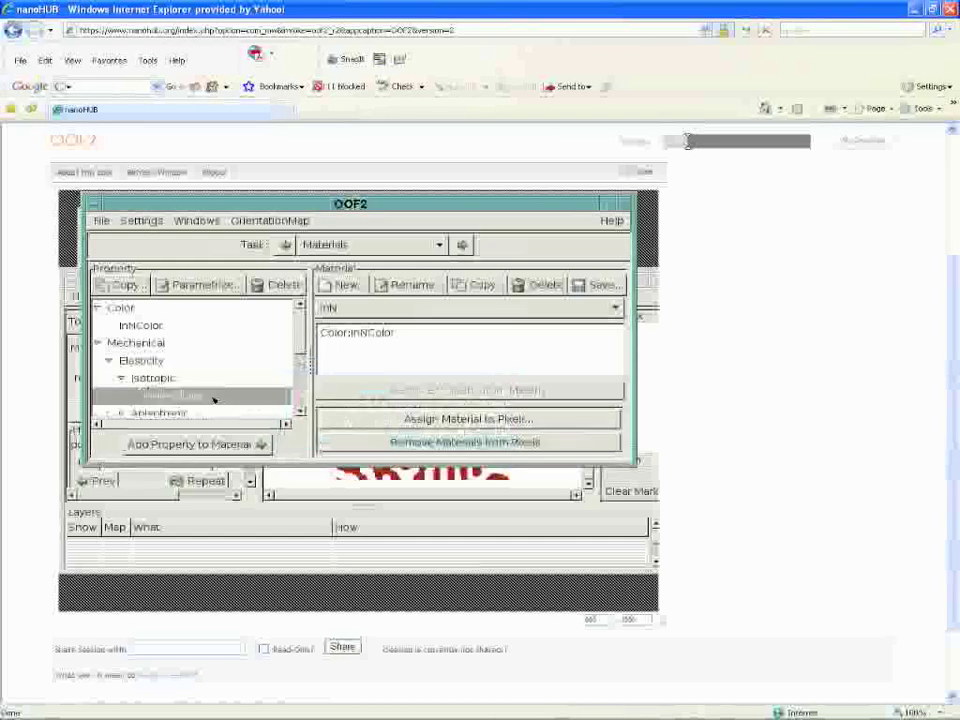
Step: Parametrize InNModulus in E and nu form with Young's modulus 150e9 and Poisson's ratio 0.3, and add it to the InN material
{"action": "left_click", "coordinate": [200, 285]}
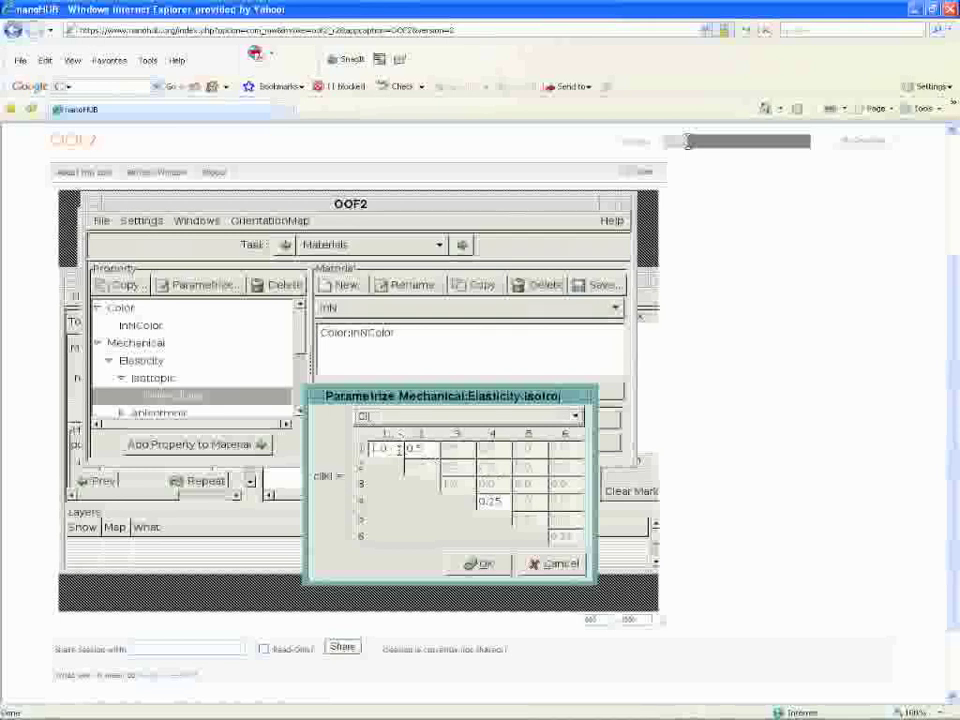
{"action": "left_click", "coordinate": [467, 417]}
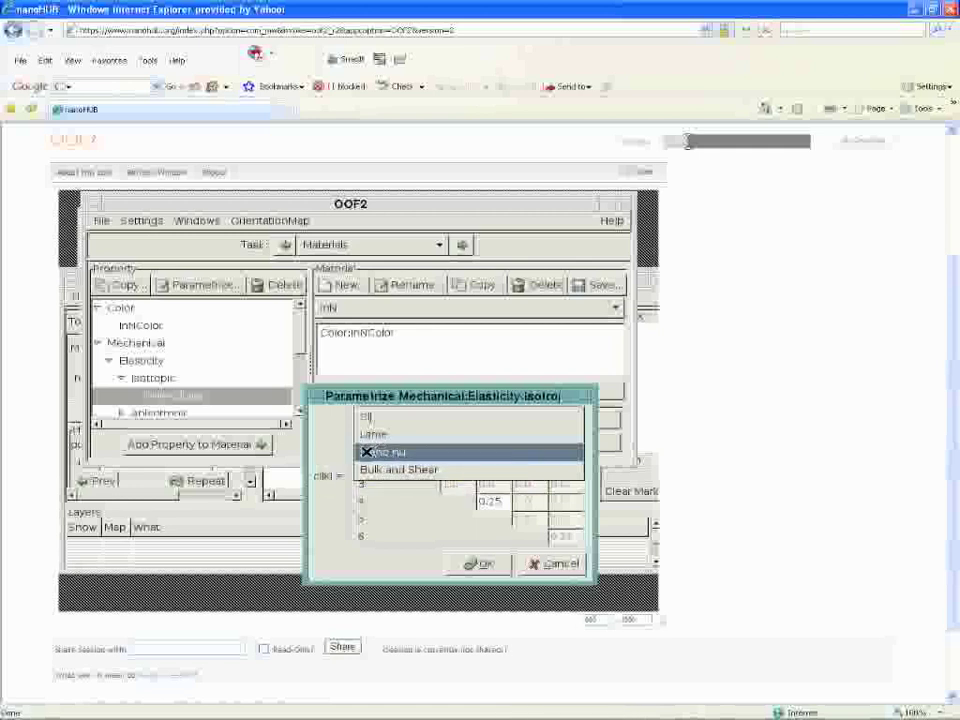
{"action": "left_click", "coordinate": [395, 452]}
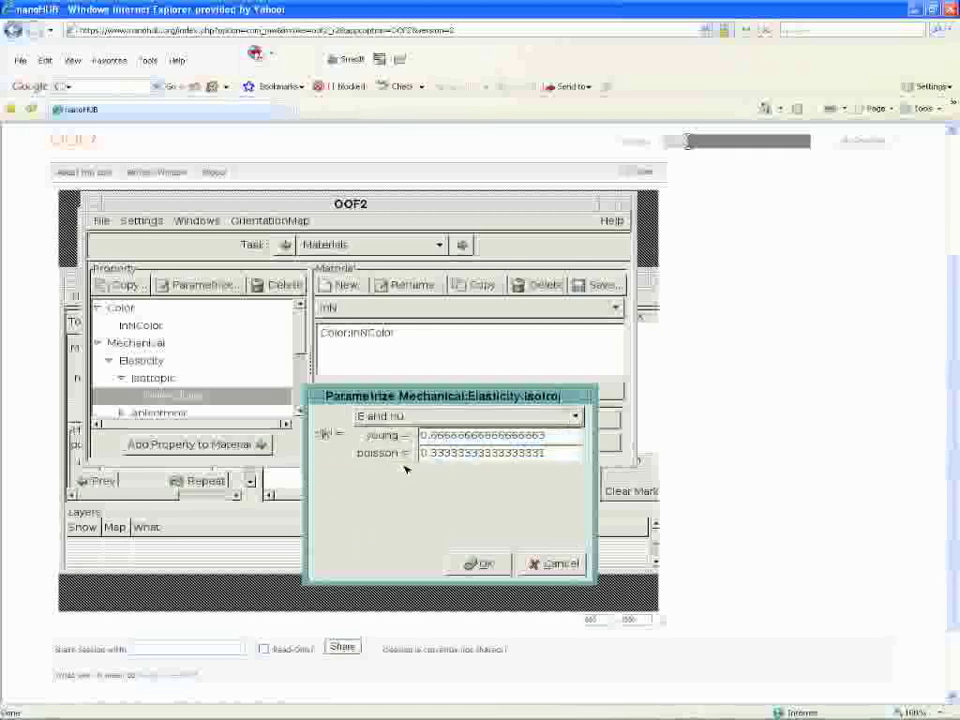
{"action": "left_click_drag", "start_coordinate": [514, 436], "coordinate": [398, 436]}
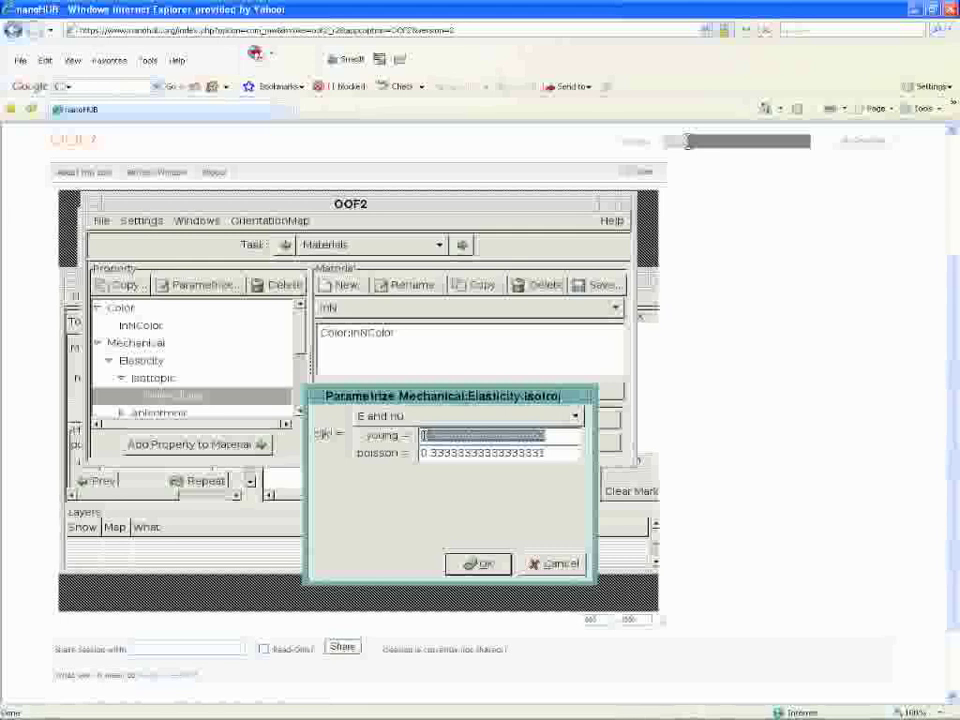
{"action": "type", "text": "150e"}
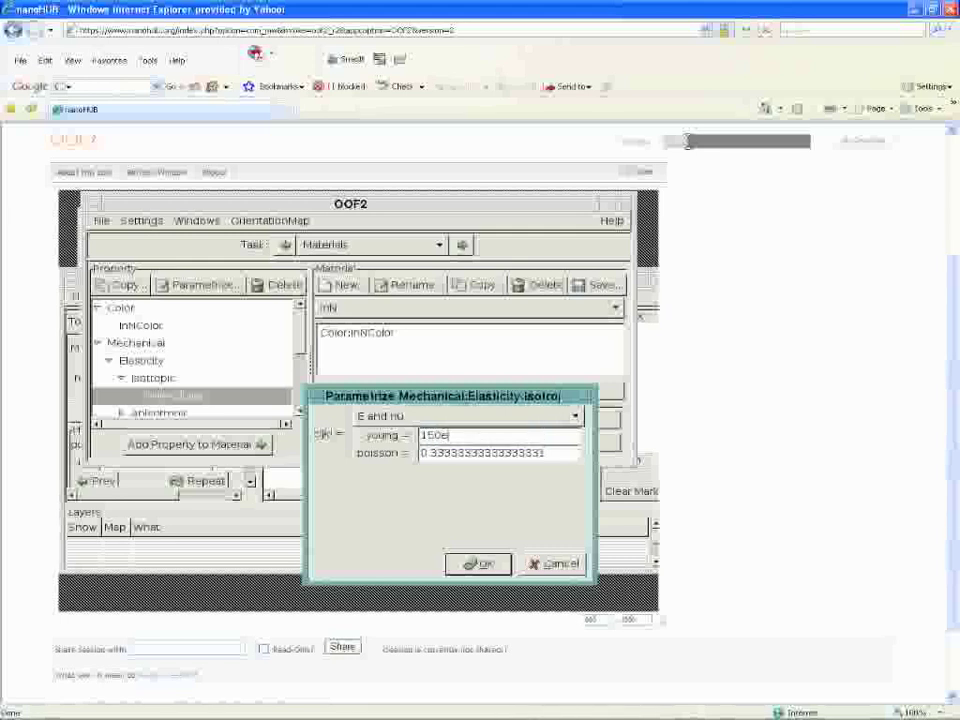
{"action": "type", "text": "9"}
{"action": "key", "text": "Tab"}
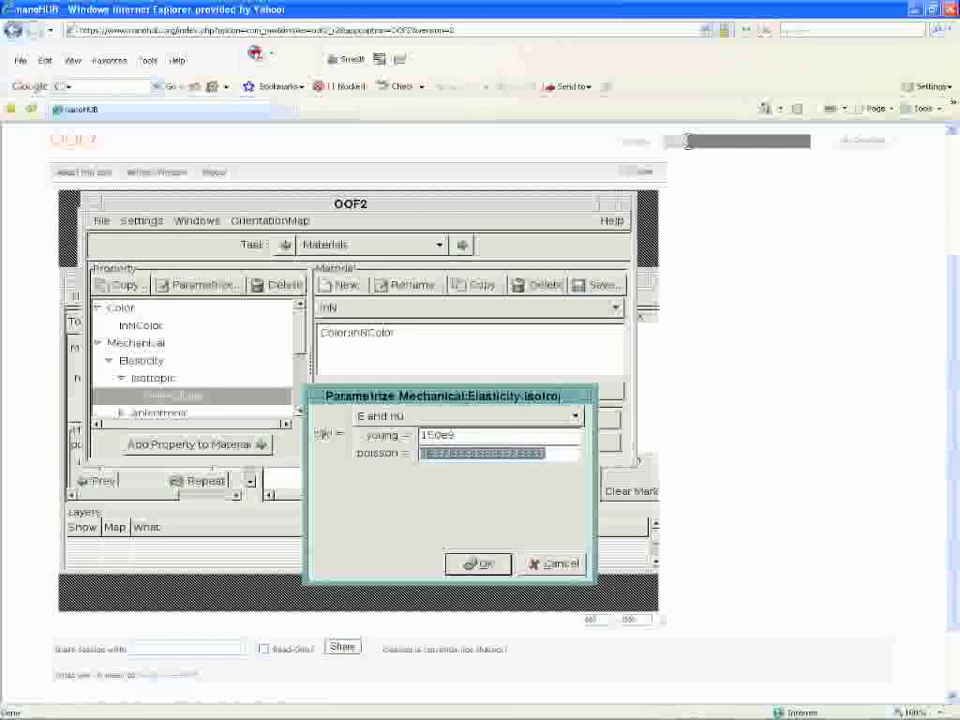
{"action": "type", "text": "0."}
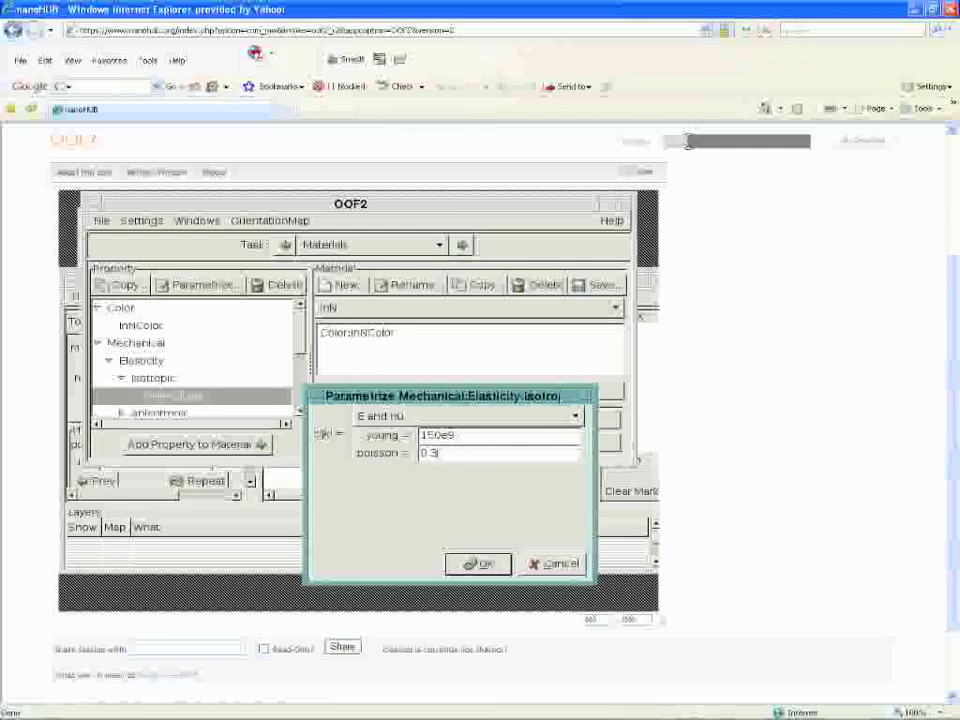
{"action": "type", "text": "3"}
{"action": "left_click", "coordinate": [478, 563]}
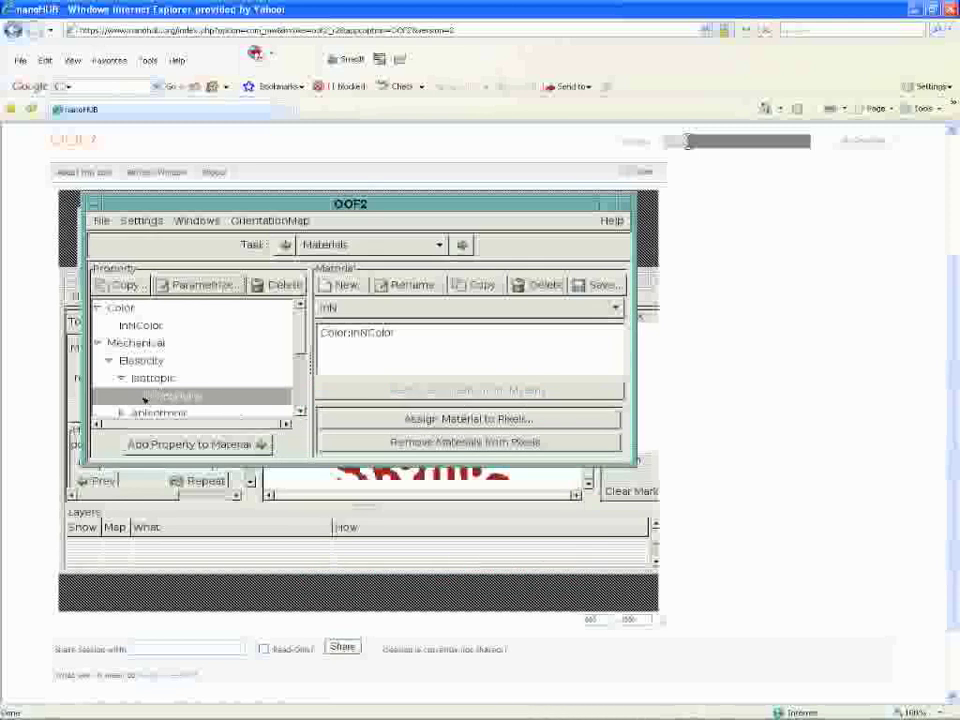
{"action": "left_click", "coordinate": [195, 444]}
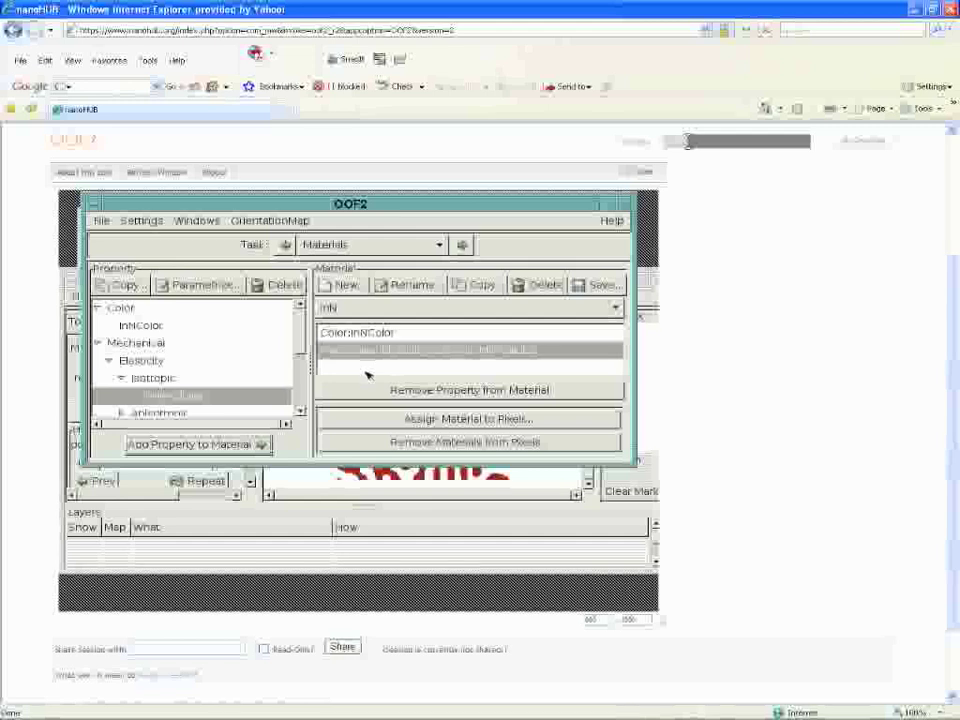
Step: Assign the InN material to the InN pixel group of the spinodal.tif microstructure
{"action": "left_click", "coordinate": [456, 420]}
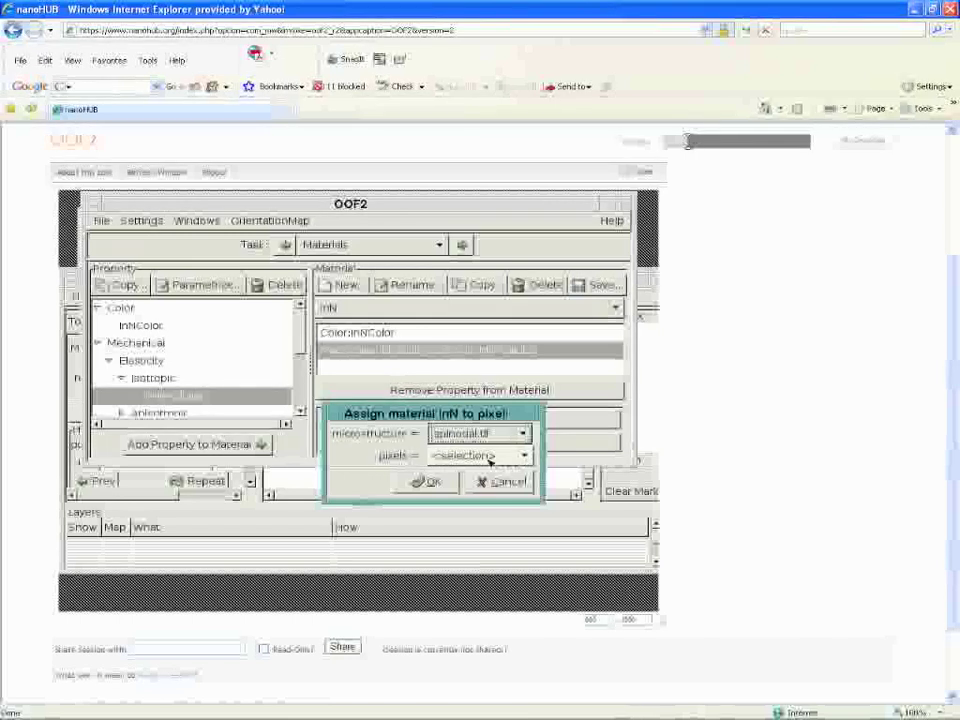
{"action": "left_click", "coordinate": [510, 457]}
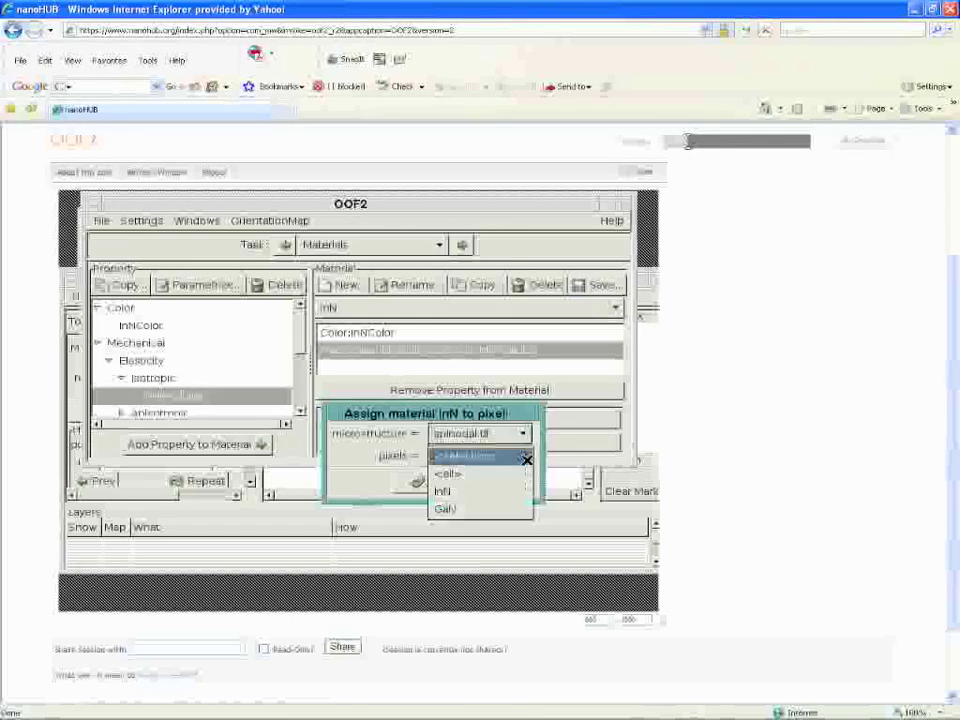
{"action": "left_click", "coordinate": [463, 490]}
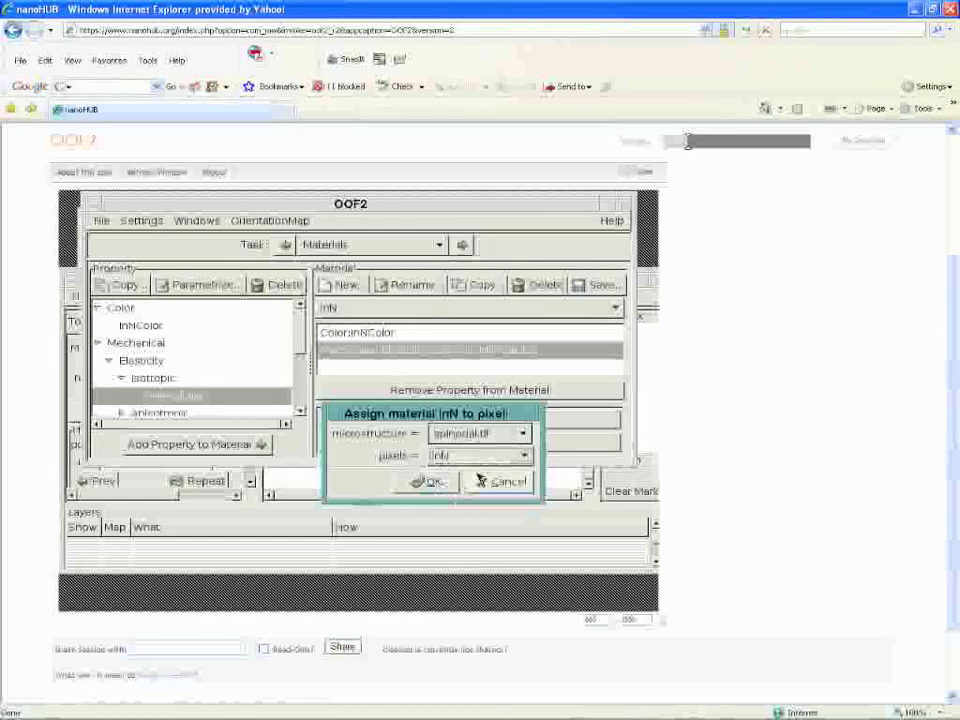
{"action": "left_click", "coordinate": [433, 482]}
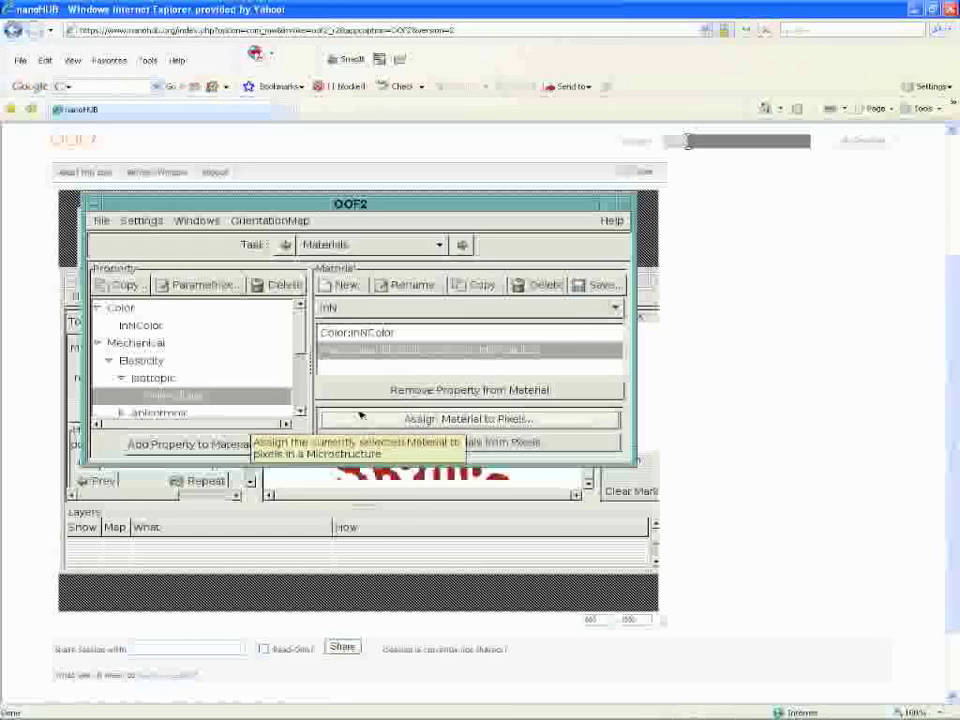
Step: Make GaN the current material and copy the Color property under the new name GaNColor
{"action": "left_click", "coordinate": [406, 311]}
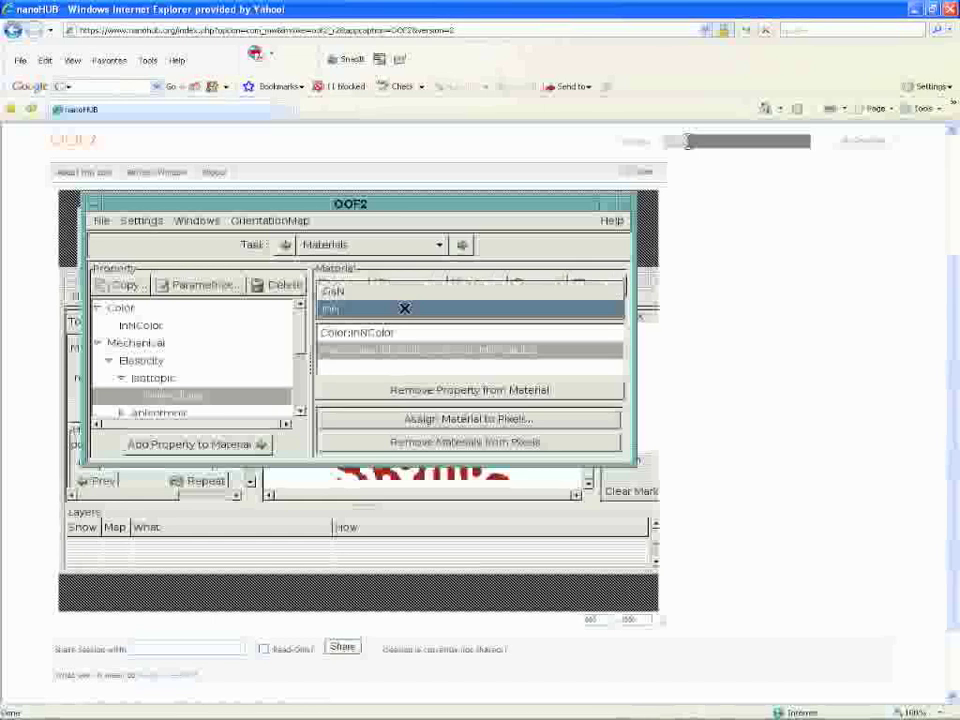
{"action": "left_click", "coordinate": [385, 292]}
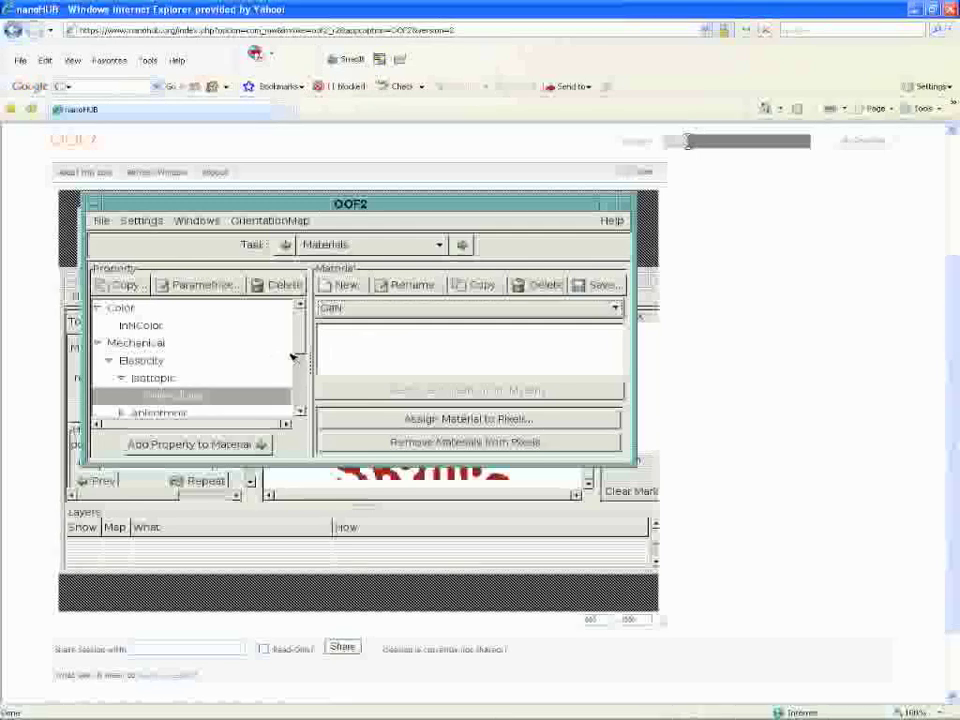
{"action": "left_click", "coordinate": [134, 310]}
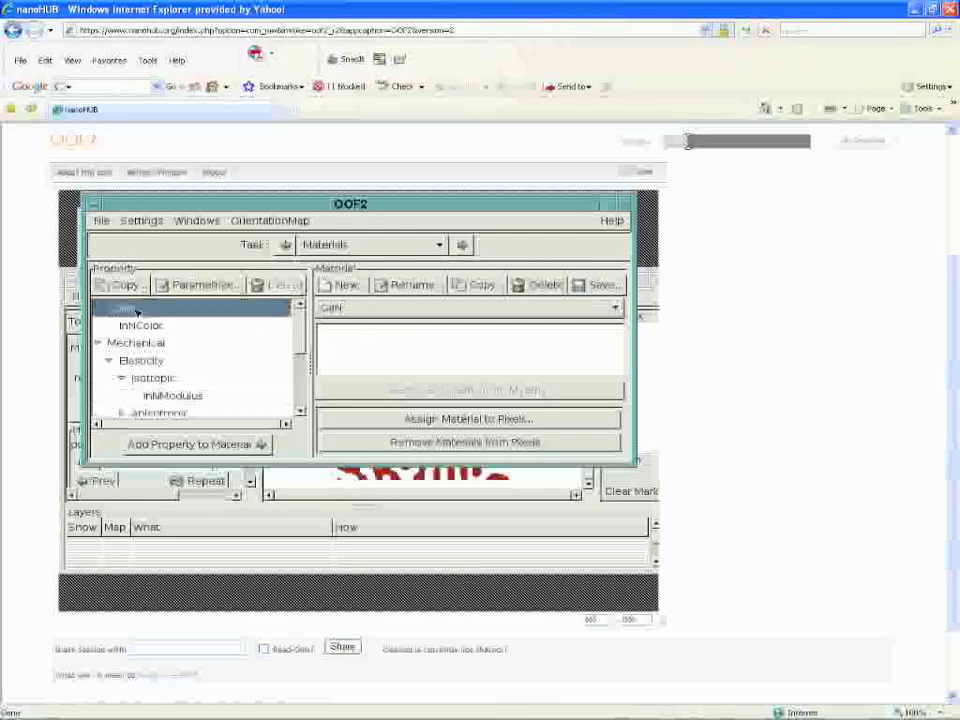
{"action": "left_click", "coordinate": [120, 285]}
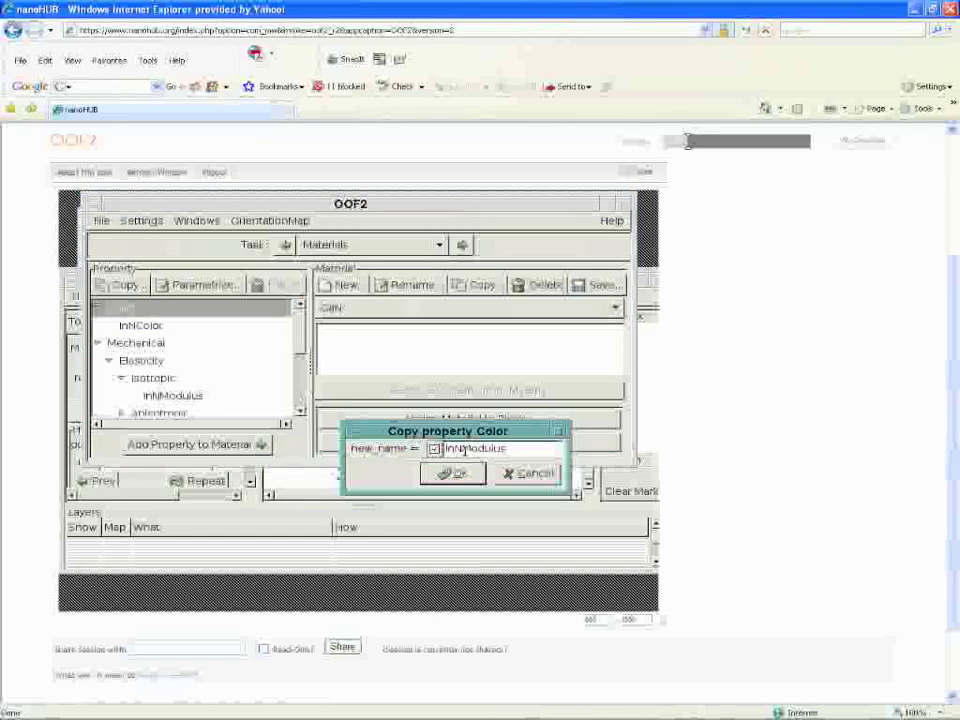
{"action": "left_click_drag", "start_coordinate": [444, 449], "coordinate": [506, 449]}
{"action": "type", "text": "La"}
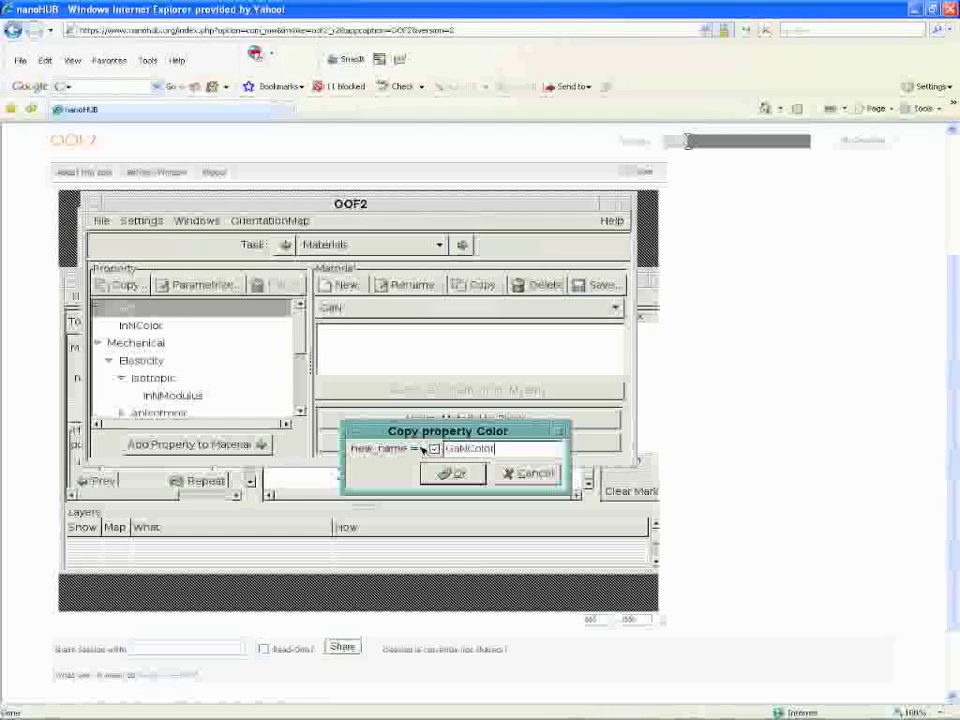
{"action": "left_click", "coordinate": [448, 472]}
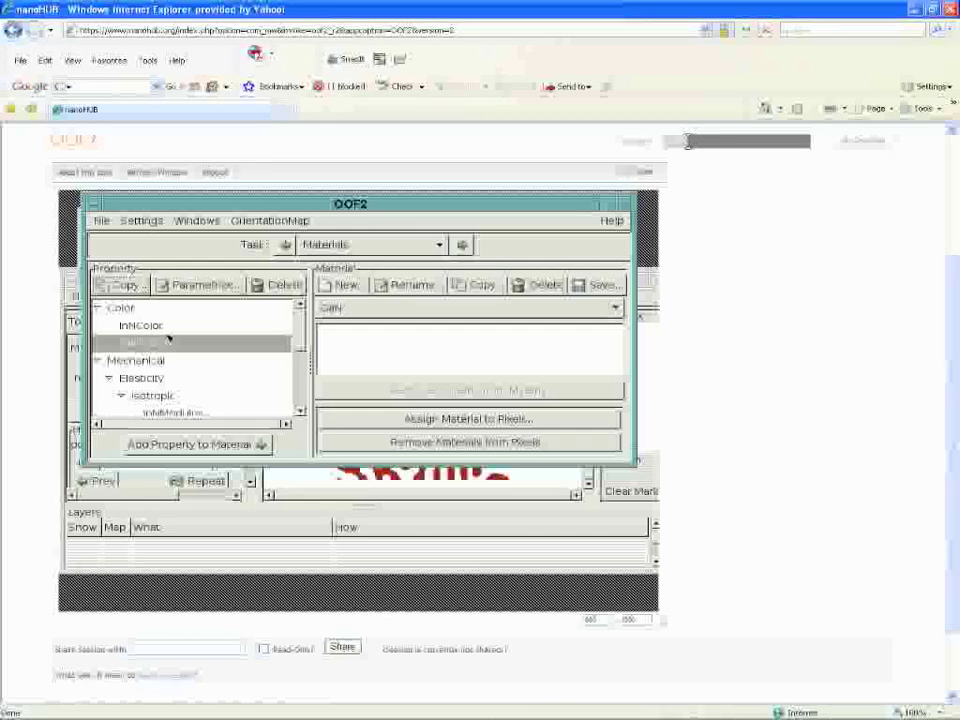
Step: Parametrize GaNColor with a Gray value of 0 and add the property to the GaN material
{"action": "left_click", "coordinate": [188, 286]}
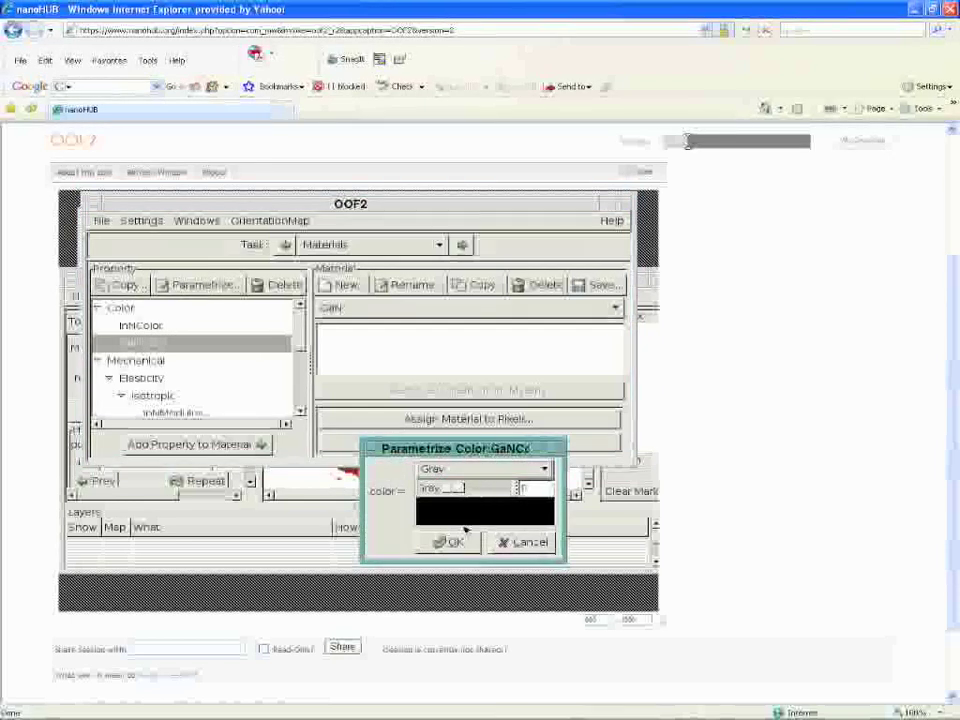
{"action": "left_click", "coordinate": [450, 542]}
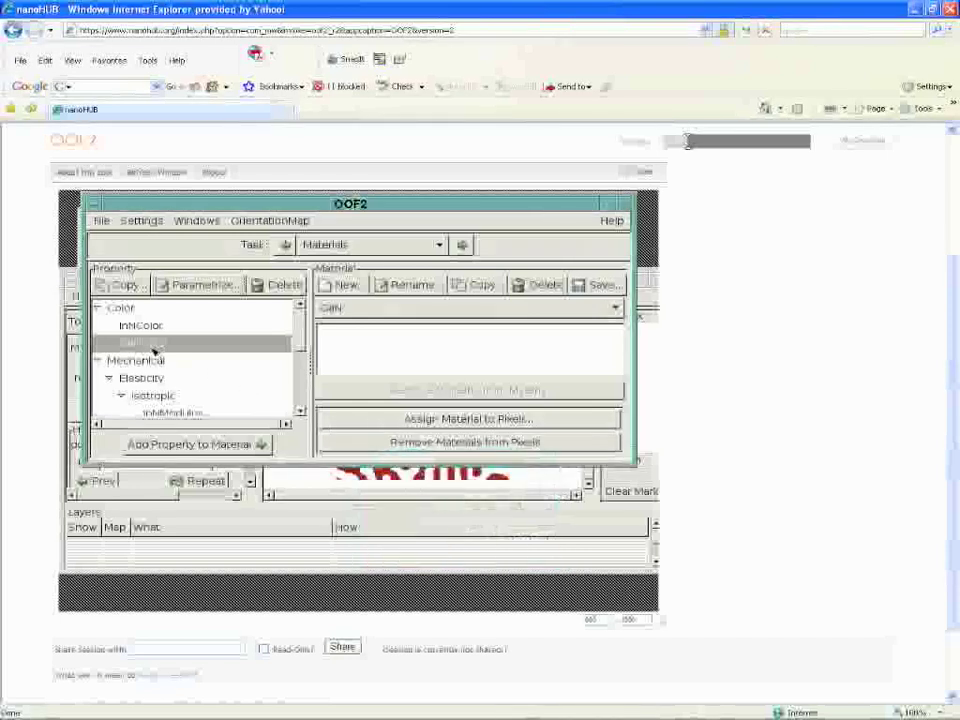
{"action": "left_click", "coordinate": [192, 444]}
Step: Copy the Isotropic property of Mechanical Elasticity under the new name GaNModulus
{"action": "left_click_drag", "start_coordinate": [300, 337], "coordinate": [300, 349]}
{"action": "left_click", "coordinate": [193, 345]}
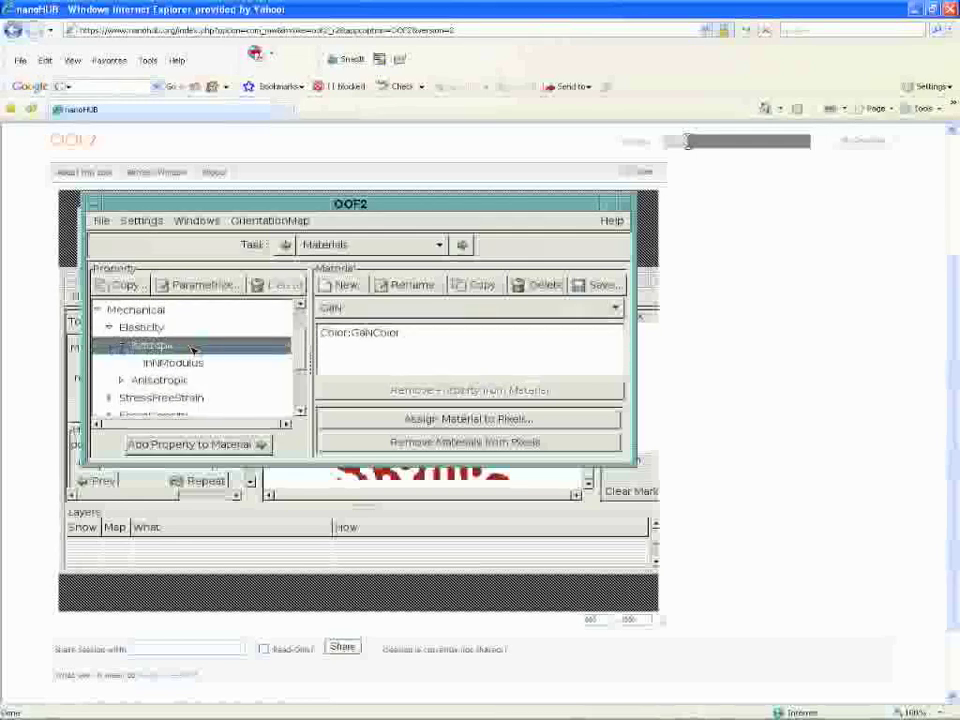
{"action": "left_click", "coordinate": [120, 285]}
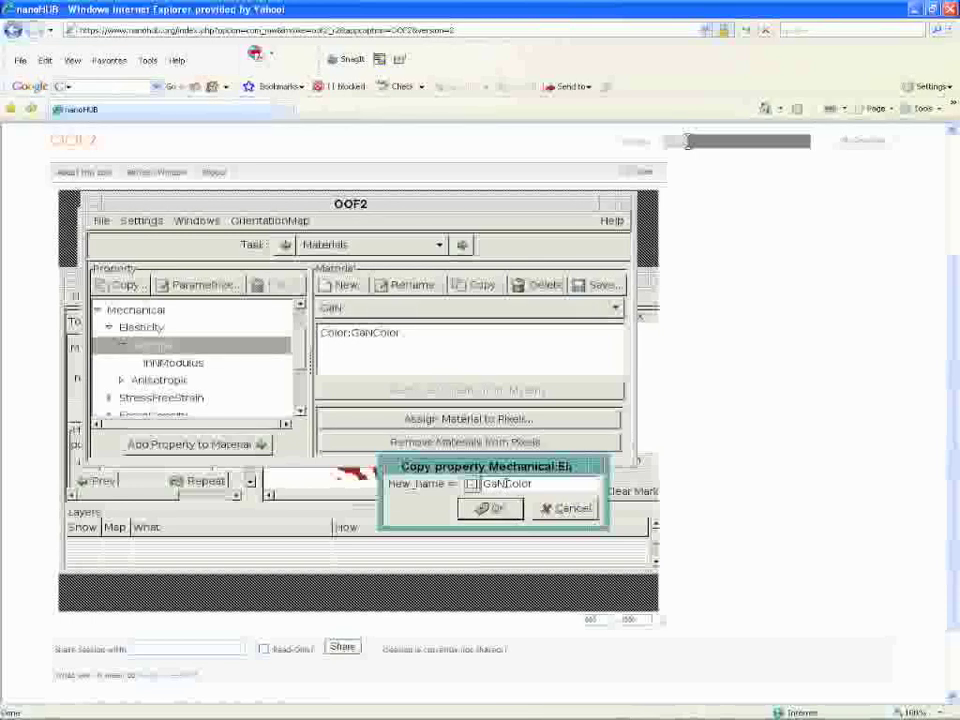
{"action": "left_click_drag", "start_coordinate": [506, 483], "coordinate": [545, 483]}
{"action": "type", "text": "ulus"}
{"action": "left_click", "coordinate": [516, 512]}
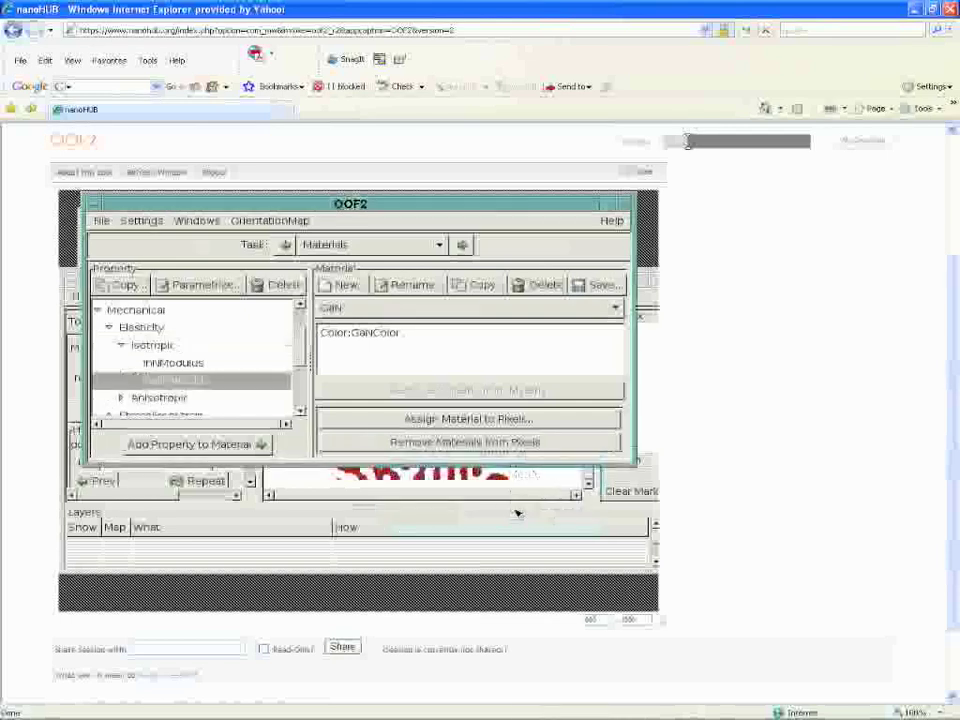
Step: Parametrize GaNModulus in E and nu form with Young's modulus 290e9 and Poisson's ratio 0.3, and add it to the GaN material
{"action": "left_click", "coordinate": [204, 285]}
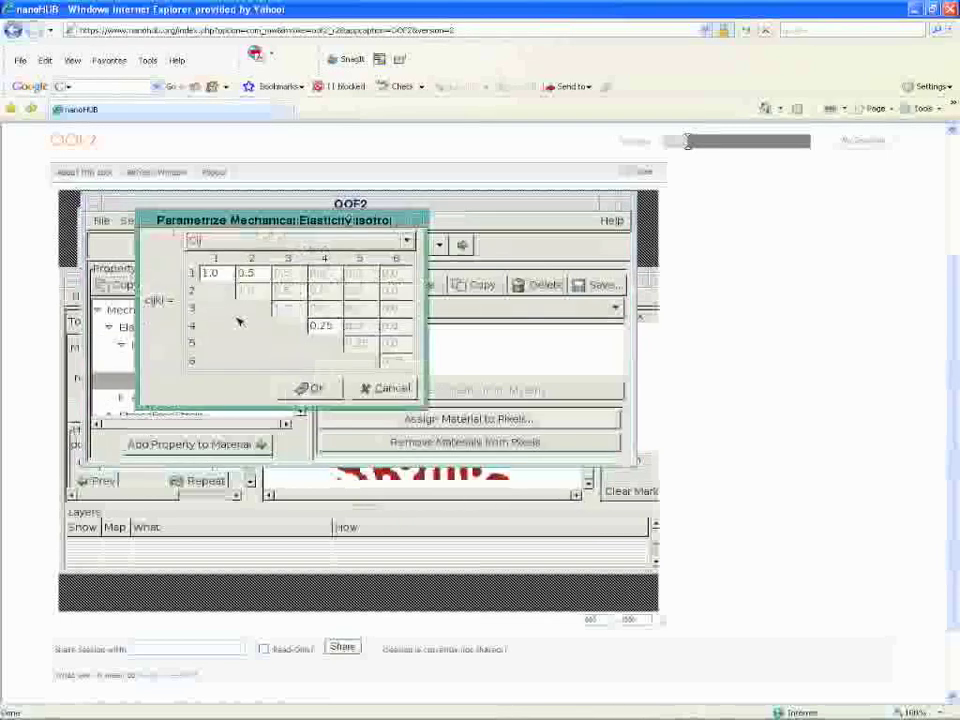
{"action": "left_click", "coordinate": [296, 241]}
{"action": "left_click", "coordinate": [248, 275]}
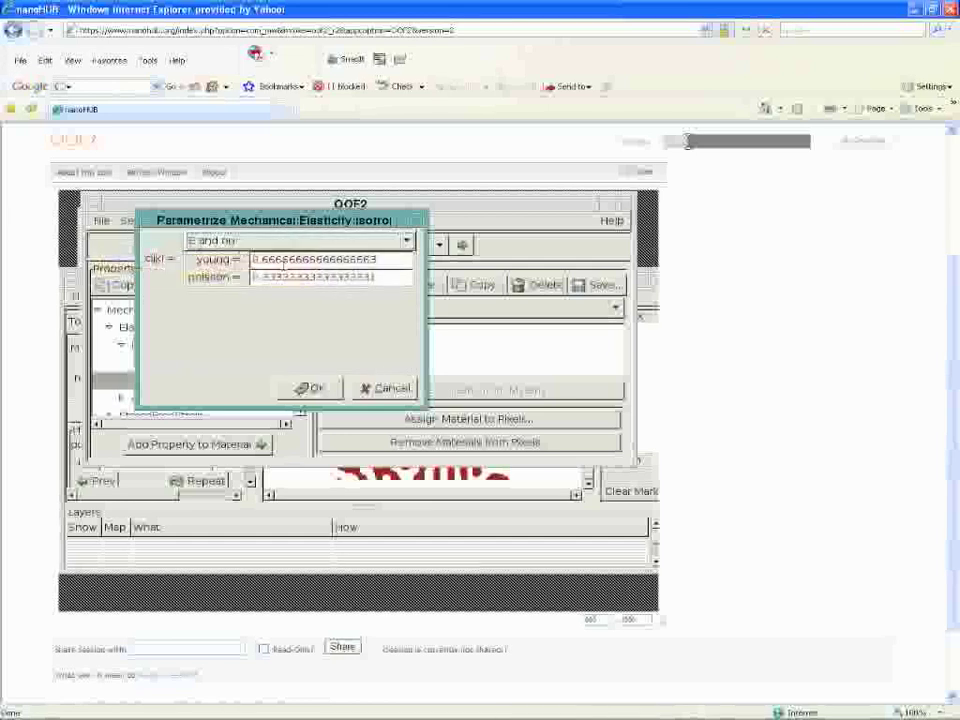
{"action": "double_click", "coordinate": [287, 262]}
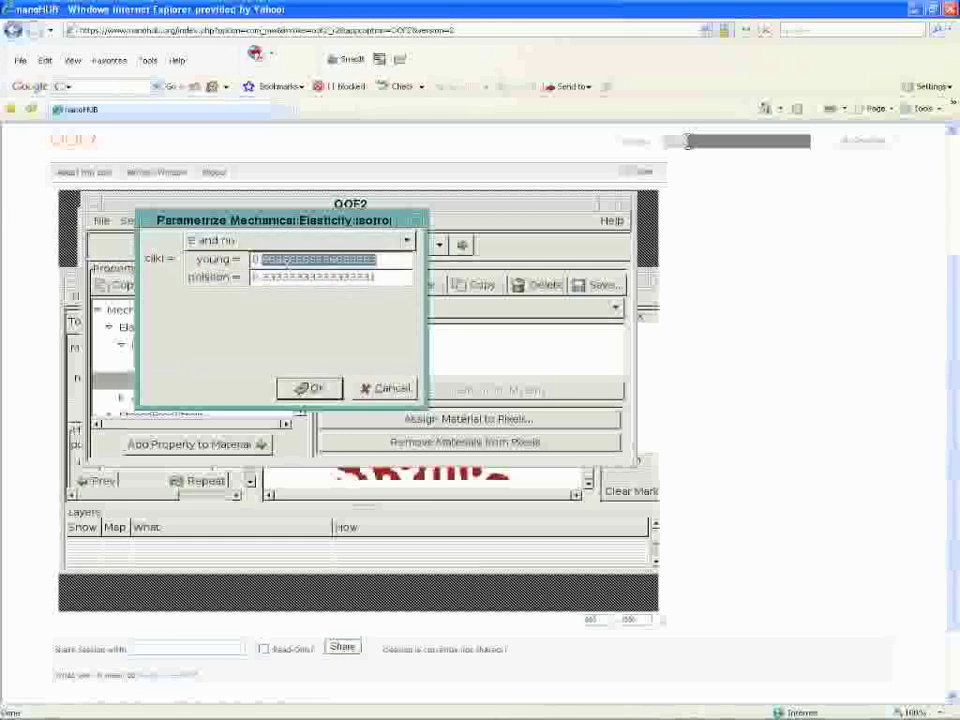
{"action": "left_click", "coordinate": [375, 260]}
{"action": "left_click_drag", "start_coordinate": [387, 259], "coordinate": [230, 259]}
{"action": "type", "text": "290"}
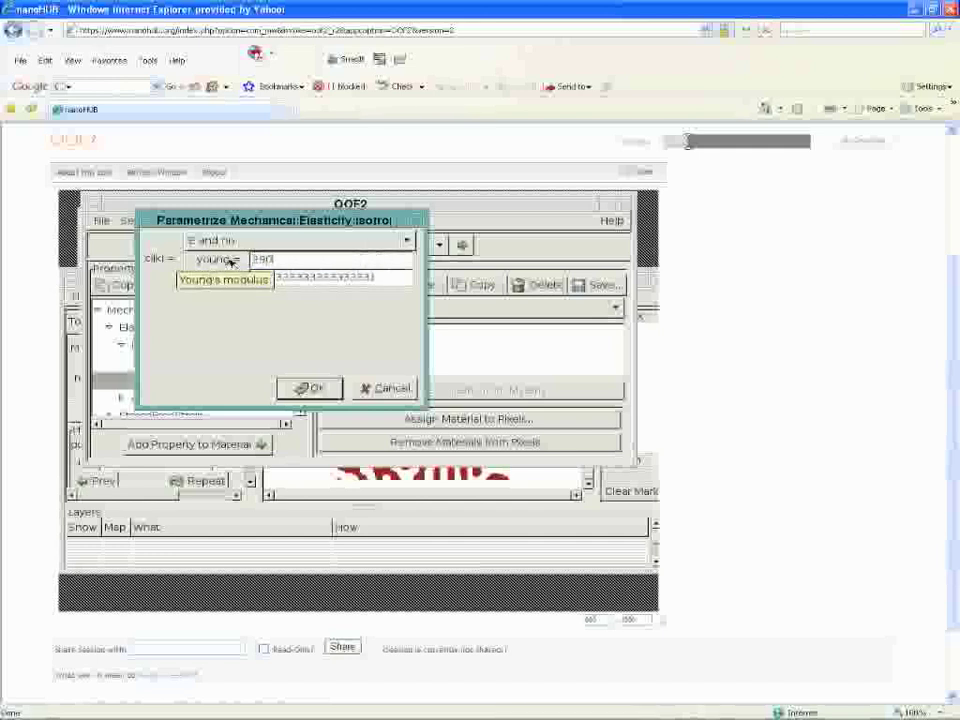
{"action": "type", "text": "e9"}
{"action": "key", "text": "Tab"}
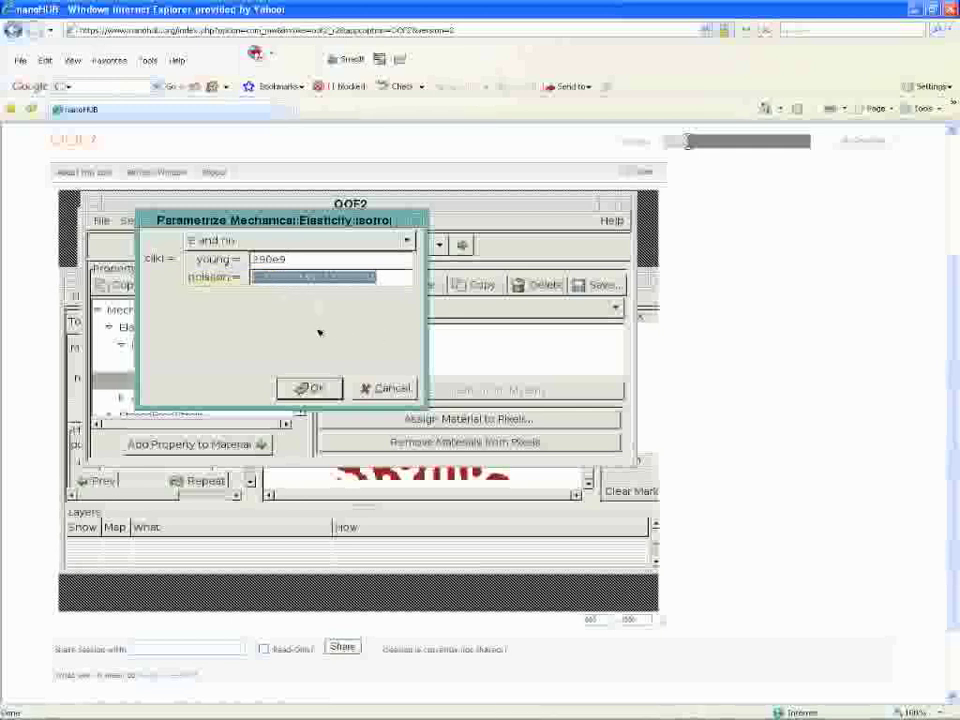
{"action": "type", "text": "0.3"}
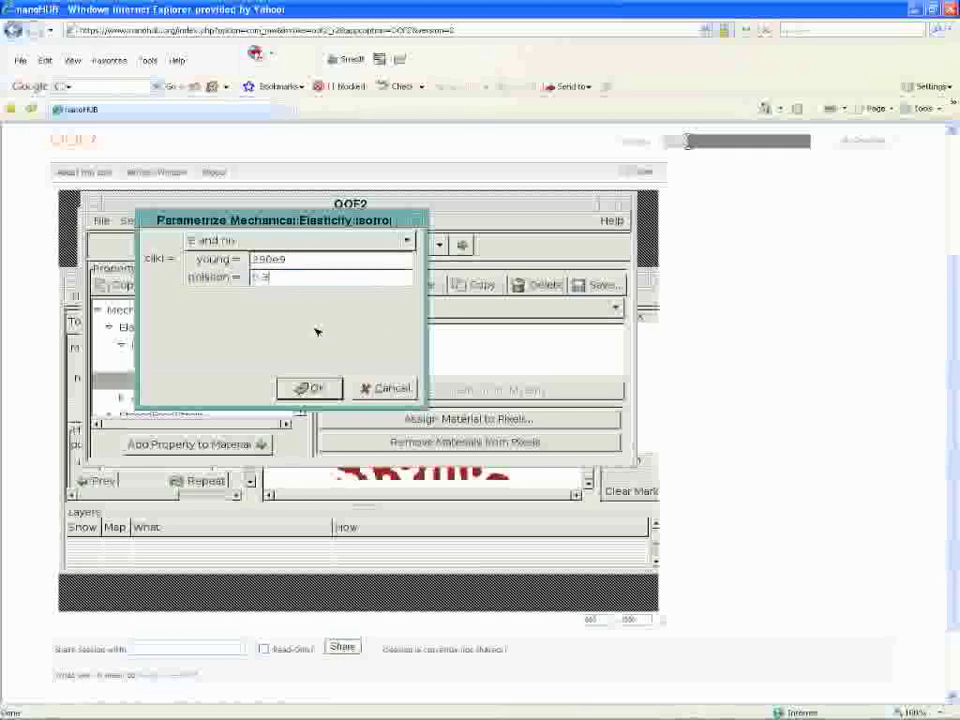
{"action": "left_click", "coordinate": [316, 387]}
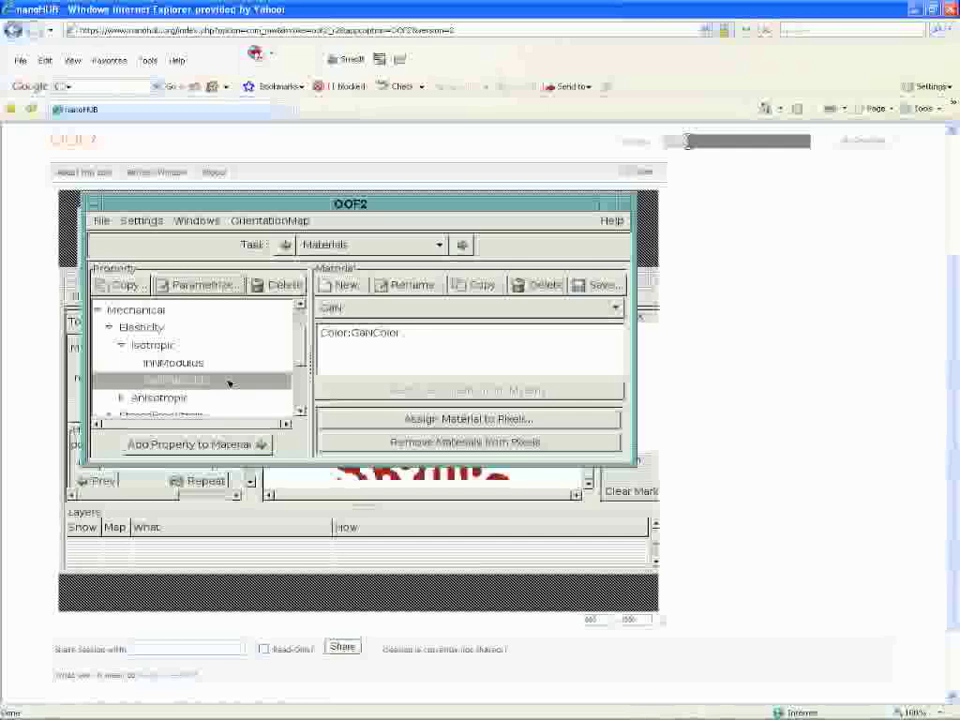
{"action": "left_click", "coordinate": [193, 445]}
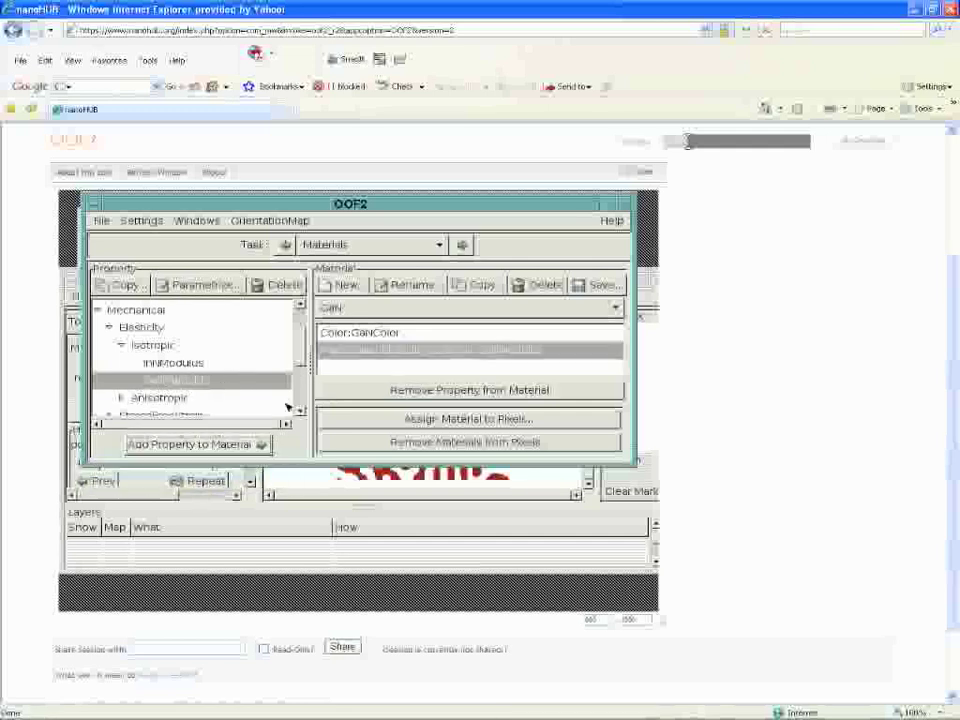
Step: Assign the GaN material to the GaN pixel group of the spinodal.tif microstructure
{"action": "left_click", "coordinate": [375, 420]}
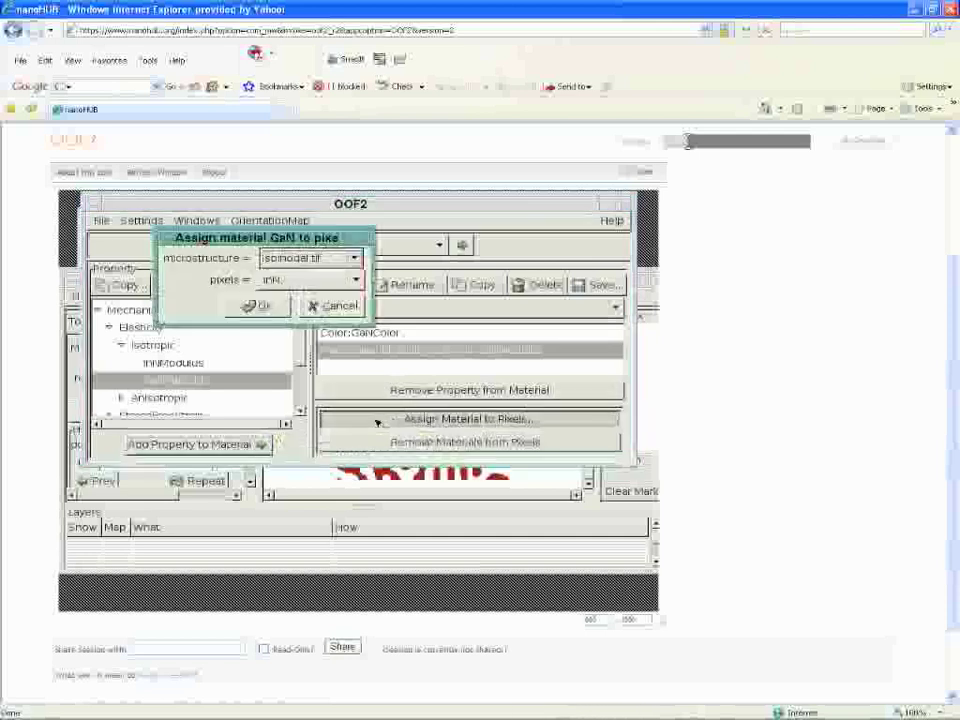
{"action": "left_click", "coordinate": [333, 279]}
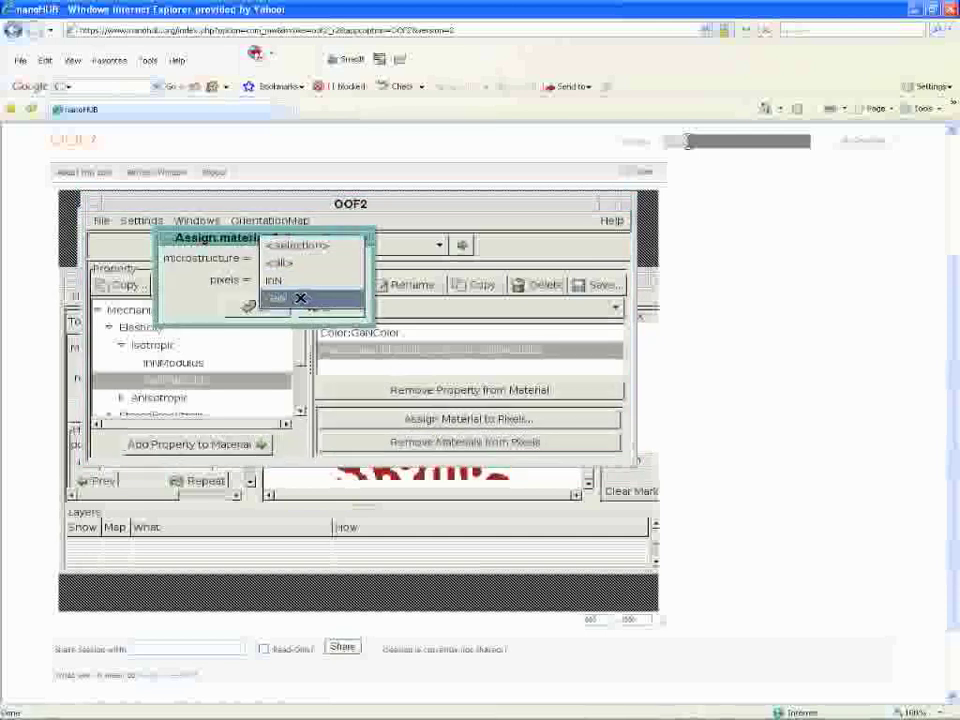
{"action": "left_click", "coordinate": [290, 298]}
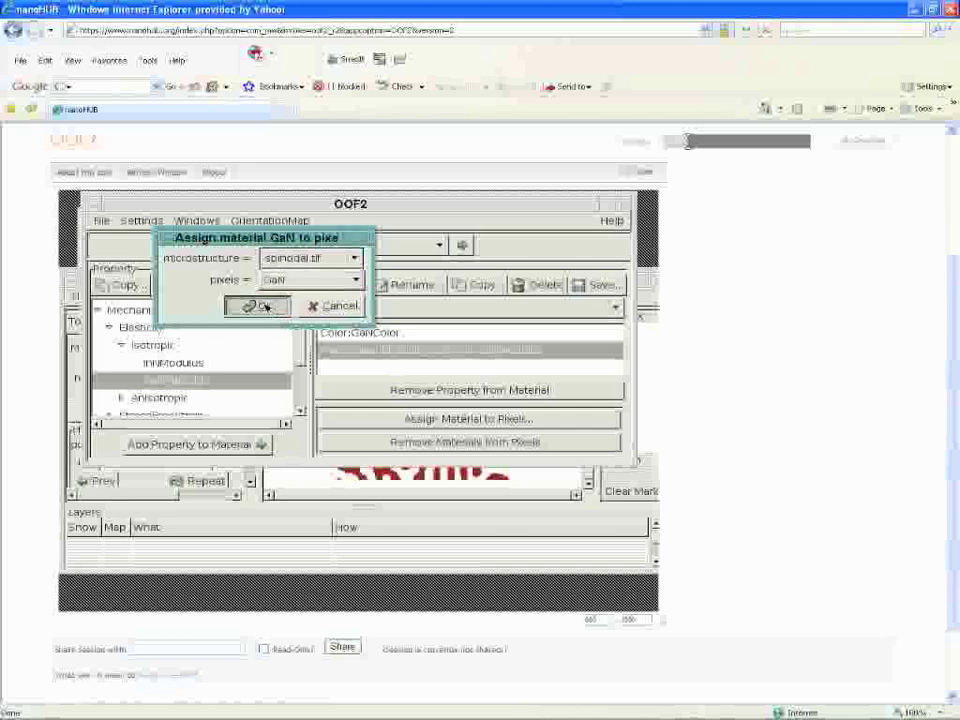
{"action": "left_click", "coordinate": [262, 306]}
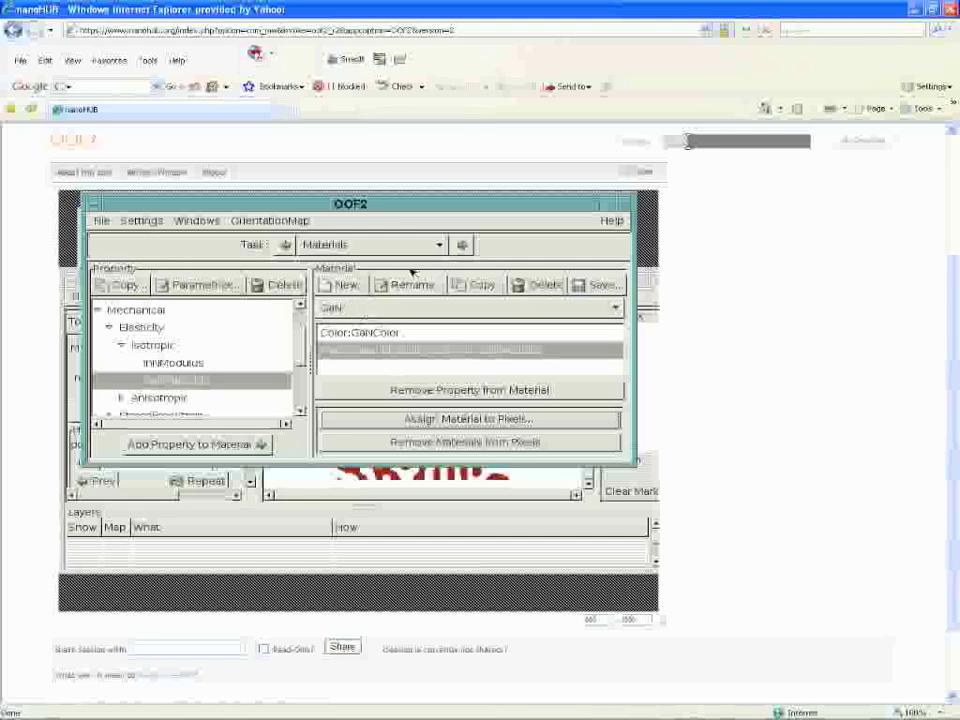
Step: Go to the Skeleton task and start a new skeleton of spinodal.tif with 30 x elements and 30 y elements
{"action": "left_click", "coordinate": [439, 247]}
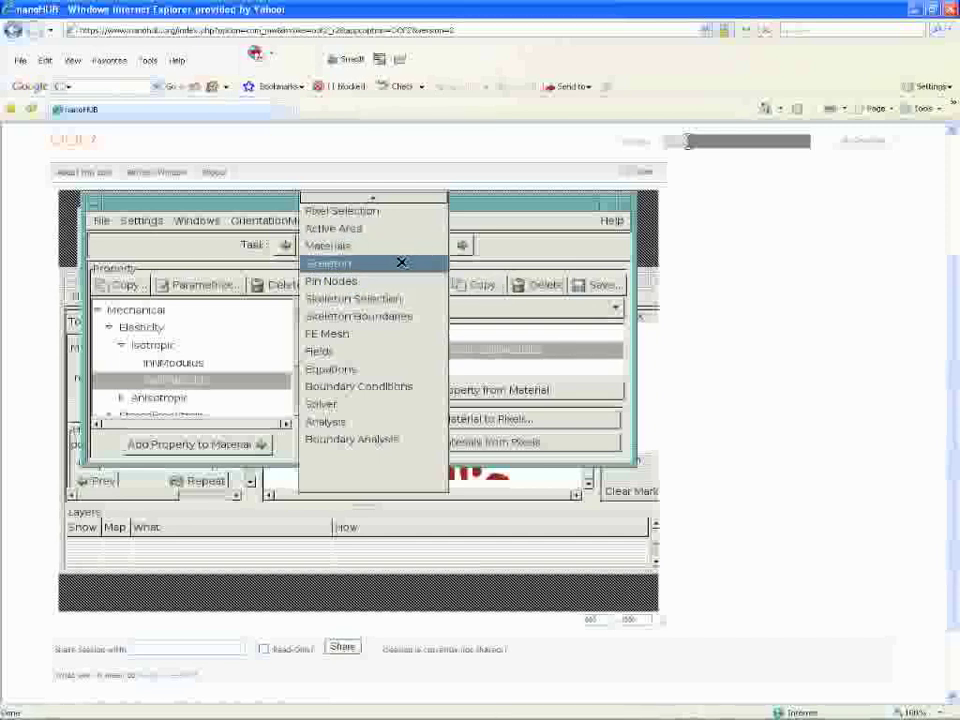
{"action": "left_click", "coordinate": [402, 262]}
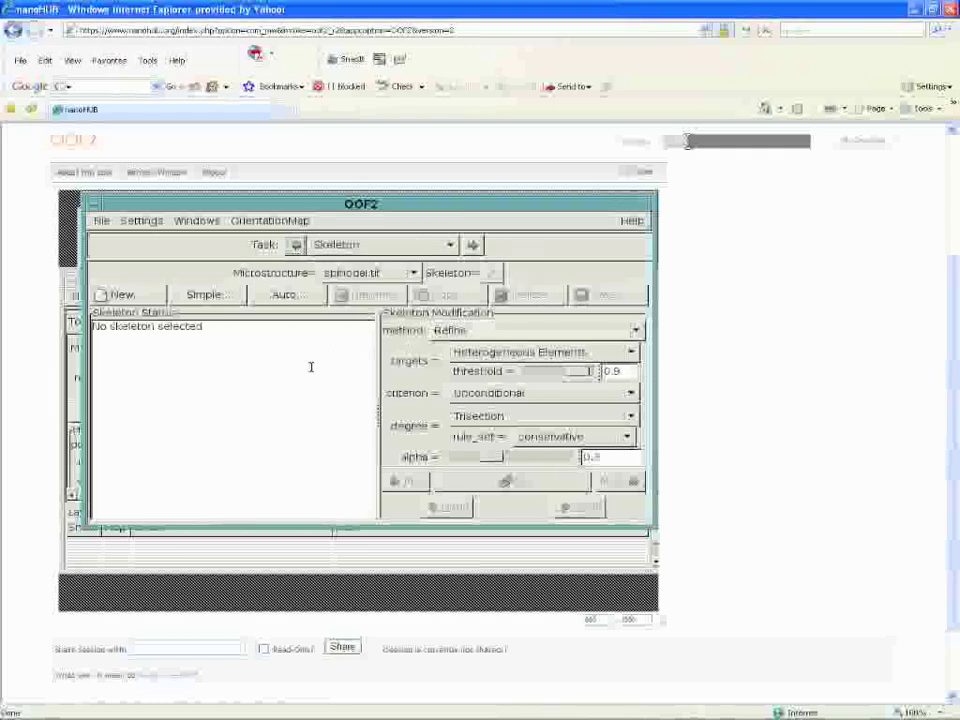
{"action": "left_click", "coordinate": [120, 294]}
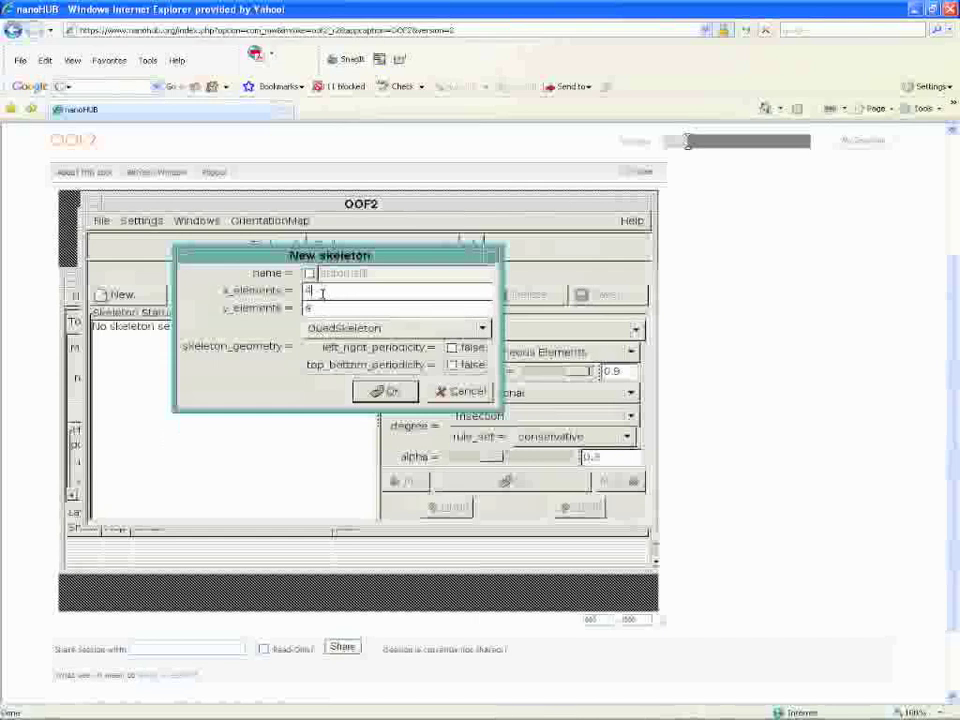
{"action": "double_click", "coordinate": [322, 292]}
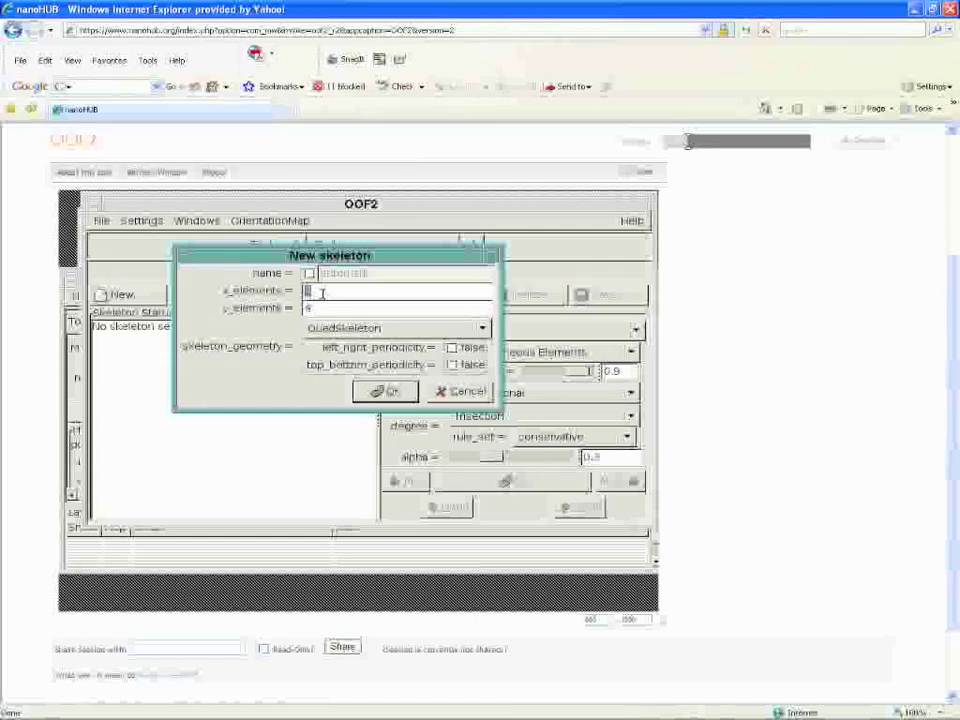
{"action": "type", "text": "36"}
{"action": "key", "text": "Tab"}
{"action": "type", "text": "36"}
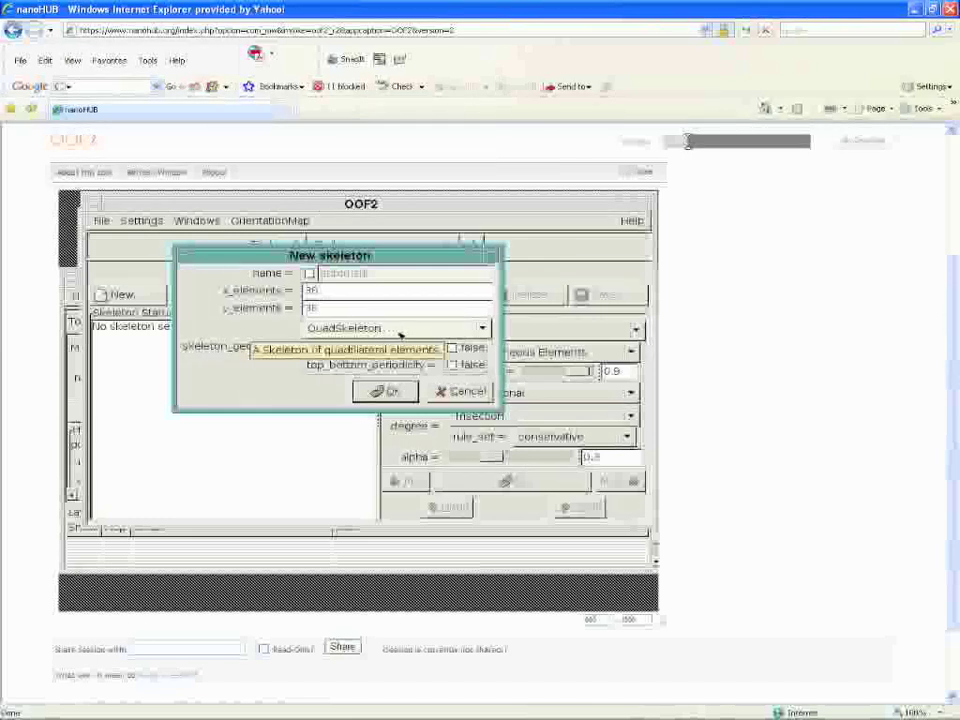
Step: Set the skeleton geometry to TriSkeleton with the anarchic arrangement and create the skeleton
{"action": "left_click", "coordinate": [420, 329]}
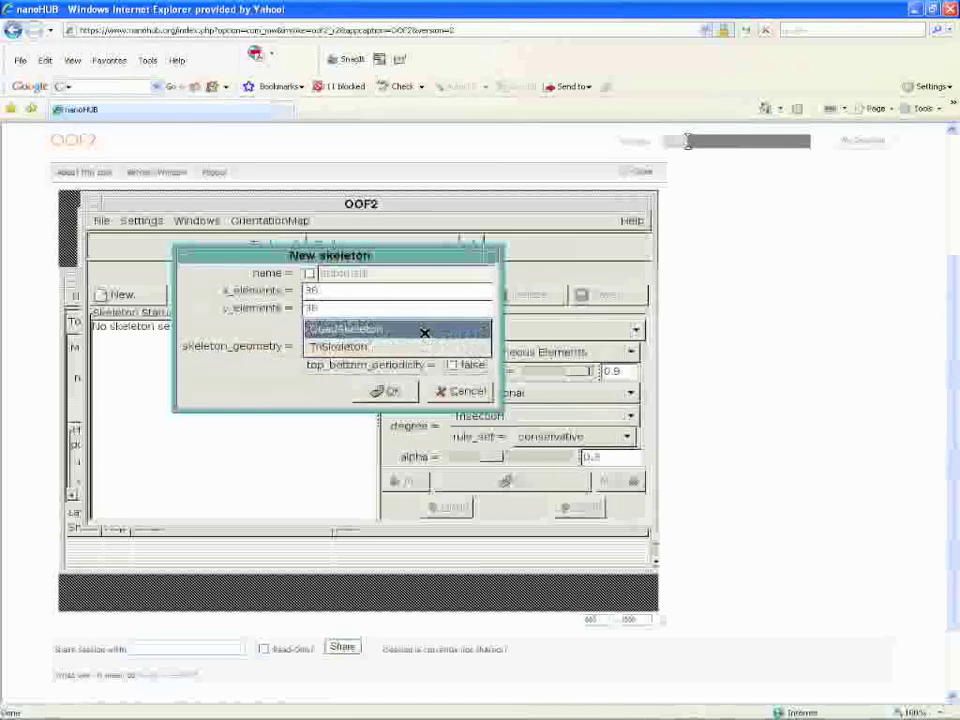
{"action": "left_click", "coordinate": [375, 346]}
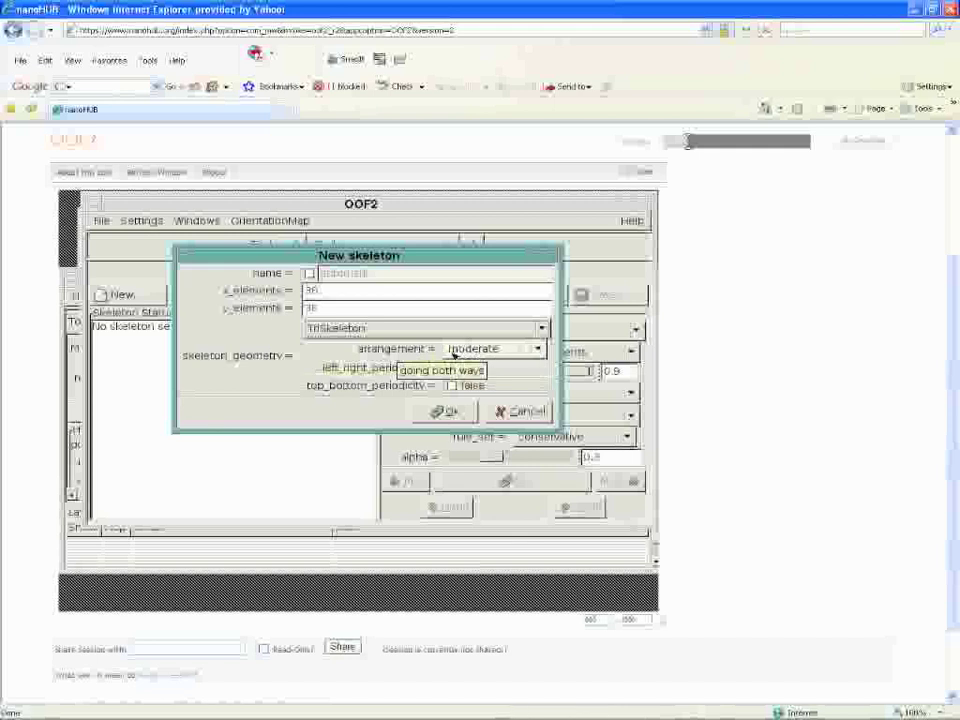
{"action": "left_click", "coordinate": [504, 352]}
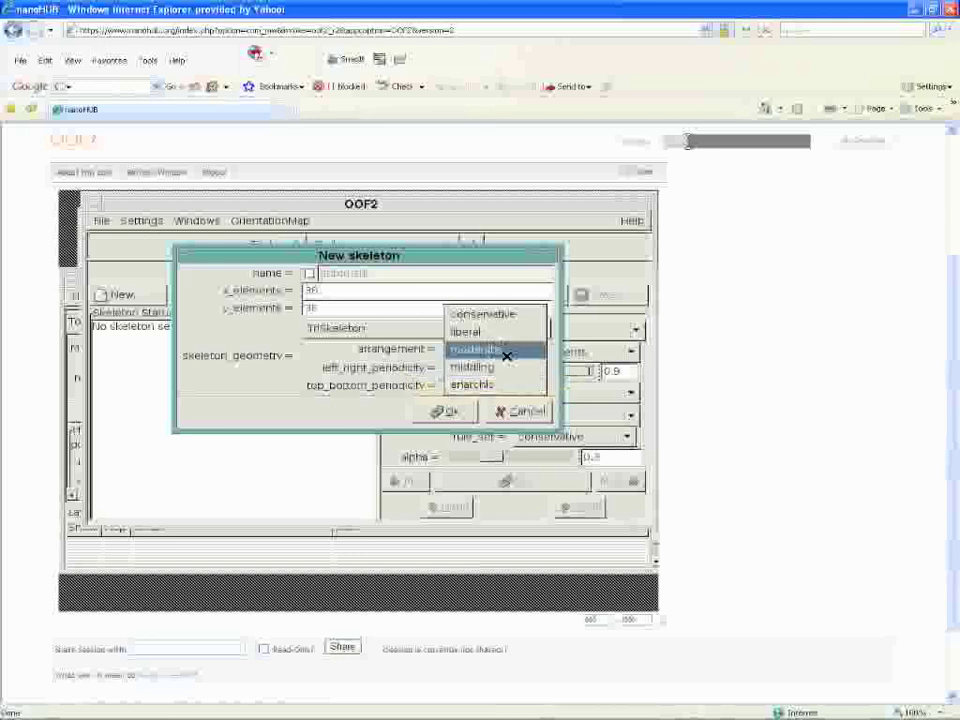
{"action": "left_click", "coordinate": [507, 385]}
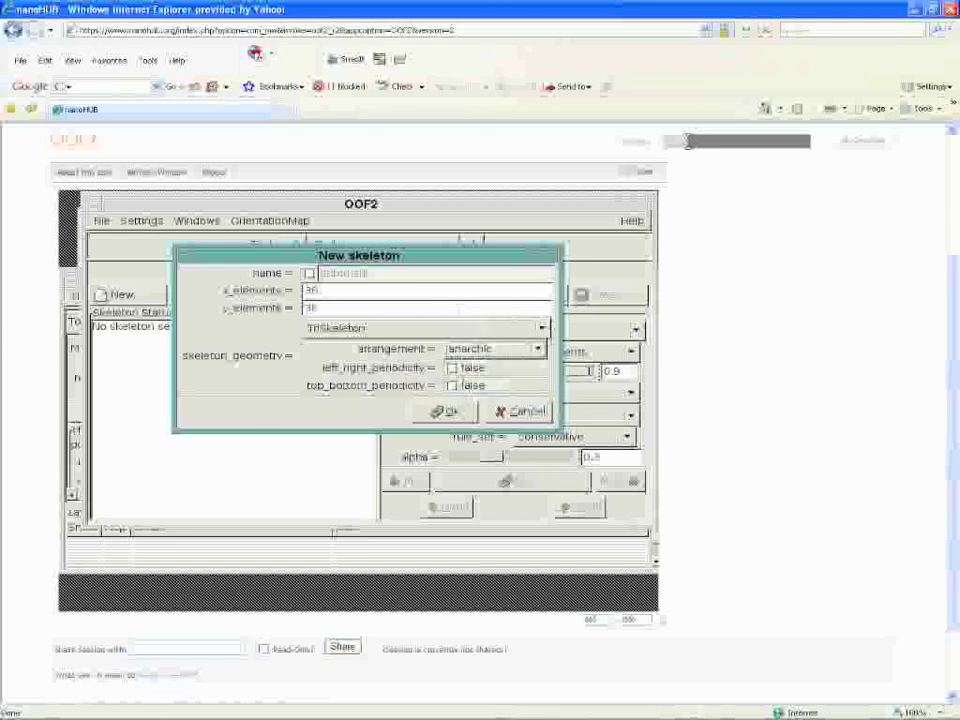
{"action": "left_click", "coordinate": [425, 412]}
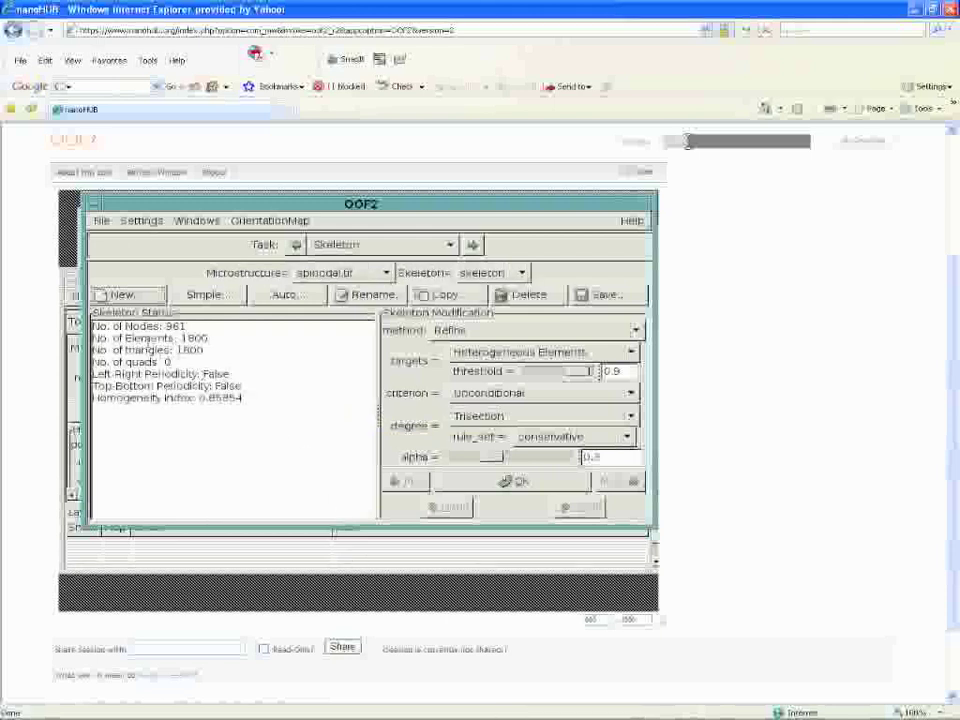
Step: Review the skeleton's status figures, and use the Viewer toolbox in the graphics window to examine the triangular elements over the microstructure image up close
{"action": "left_click_drag", "start_coordinate": [136, 331], "coordinate": [198, 388]}
{"action": "left_click", "coordinate": [232, 420]}
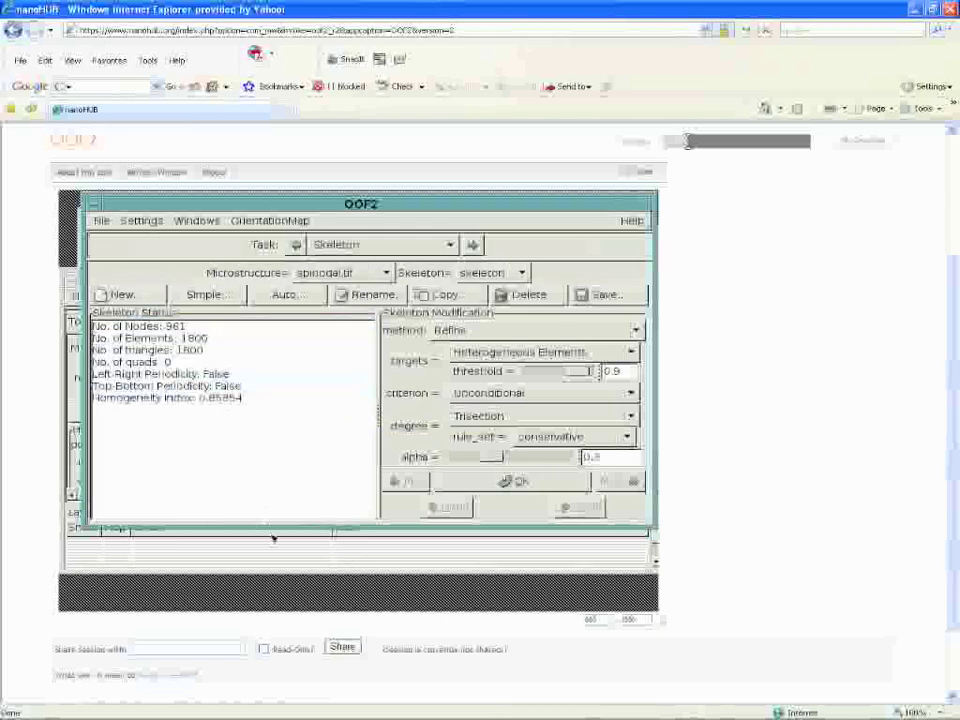
{"action": "left_click", "coordinate": [300, 551]}
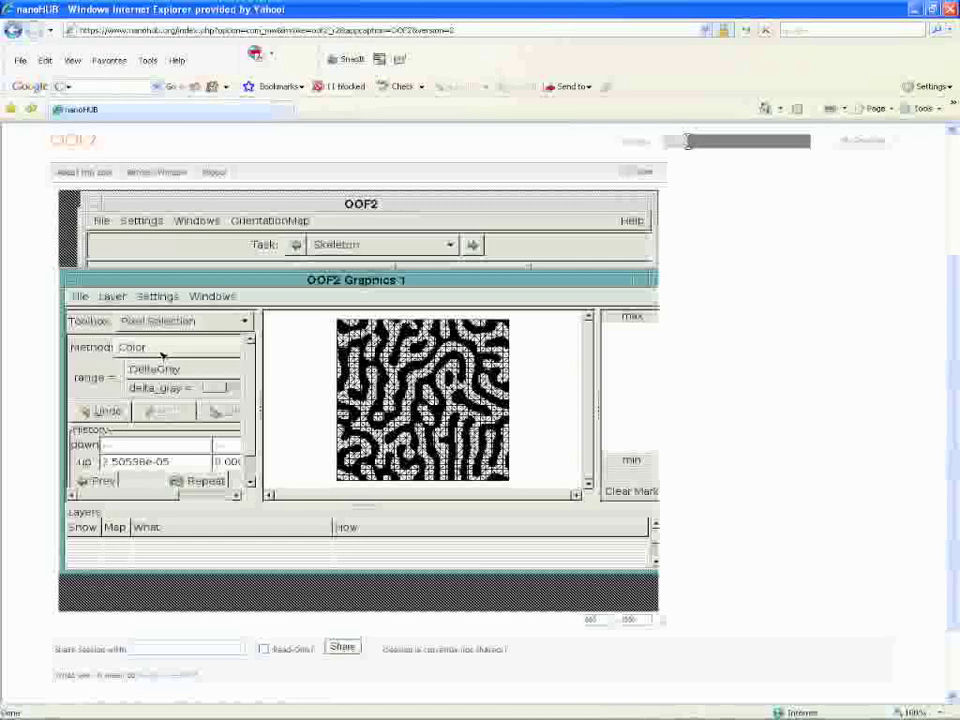
{"action": "left_click", "coordinate": [185, 321]}
{"action": "left_click", "coordinate": [150, 286]}
{"action": "left_click", "coordinate": [92, 413]}
{"action": "left_click", "coordinate": [105, 413]}
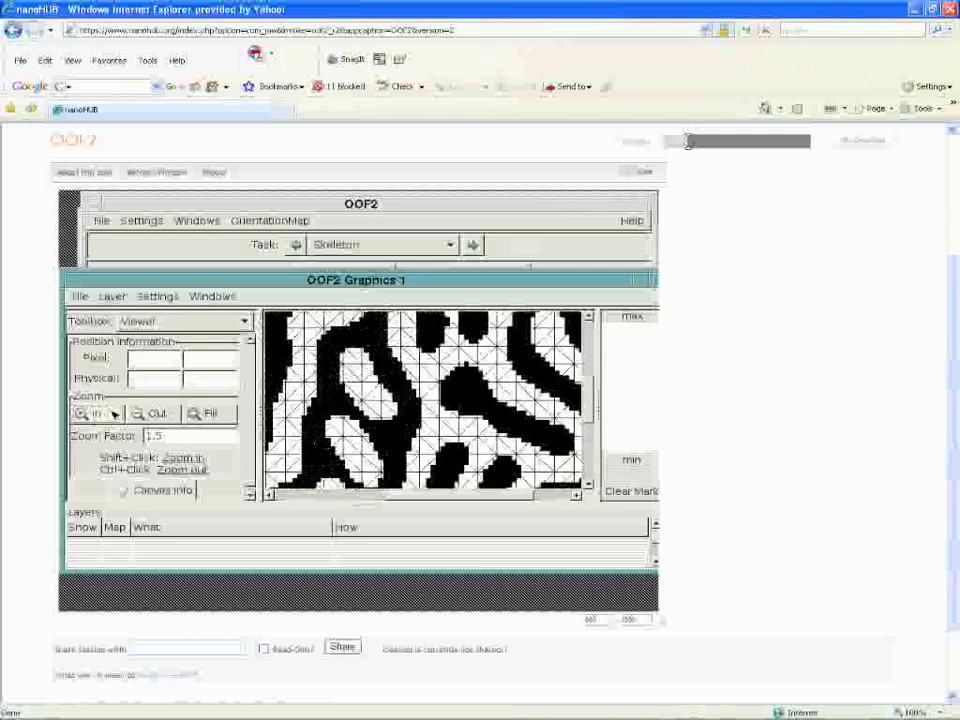
{"action": "left_click_drag", "start_coordinate": [418, 495], "coordinate": [367, 472]}
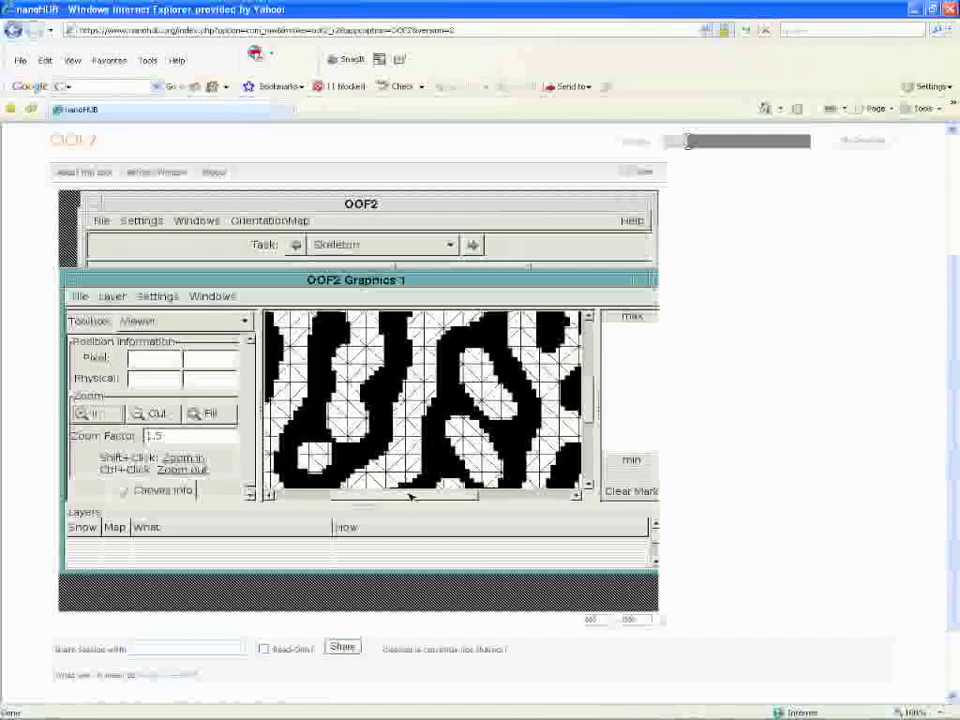
{"action": "left_click_drag", "start_coordinate": [435, 497], "coordinate": [366, 489]}
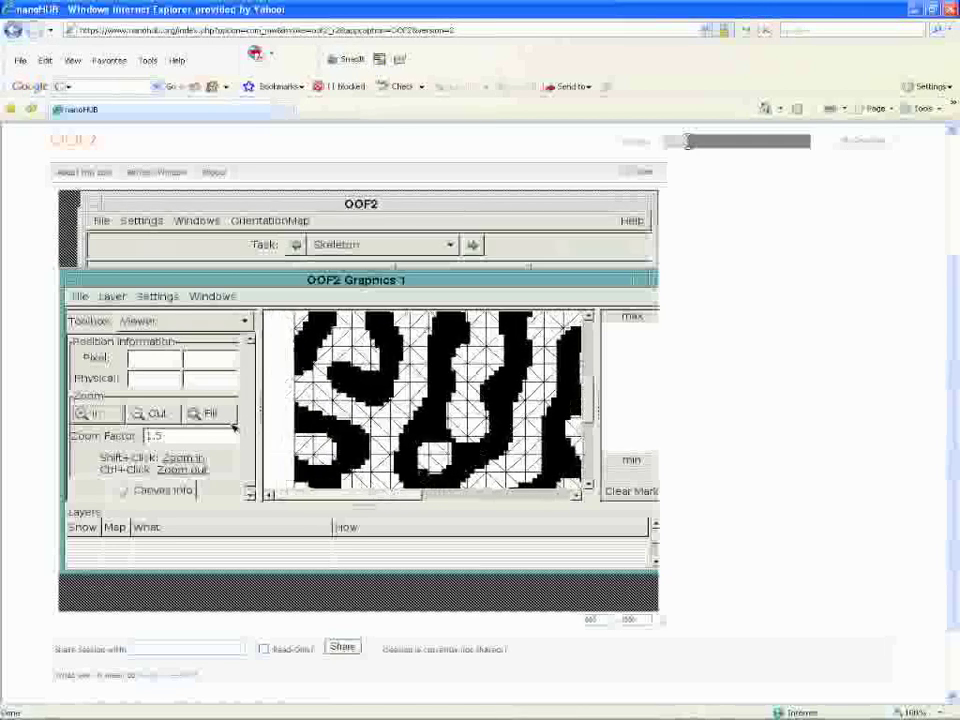
{"action": "left_click", "coordinate": [160, 414]}
{"action": "left_click", "coordinate": [163, 416]}
{"action": "left_click", "coordinate": [160, 414]}
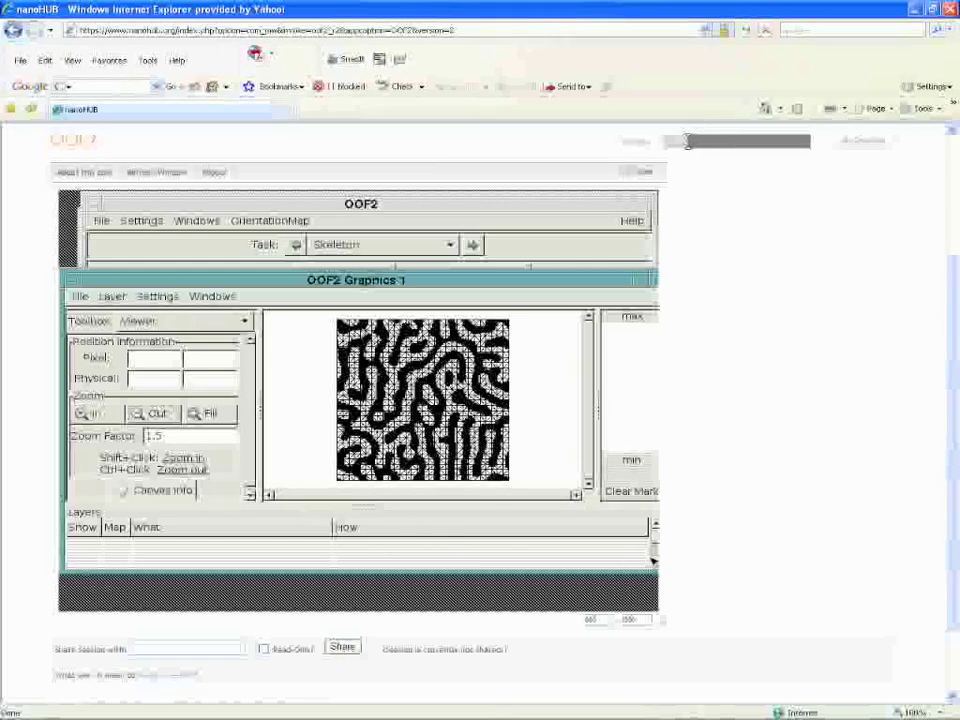
Step: Enlarge the layer list, and hide and show again the spinodal.tif image layer and the skeleton layer in turn to compare them
{"action": "left_click", "coordinate": [655, 563]}
{"action": "left_click", "coordinate": [655, 563]}
{"action": "left_click", "coordinate": [655, 563]}
{"action": "left_click", "coordinate": [655, 563]}
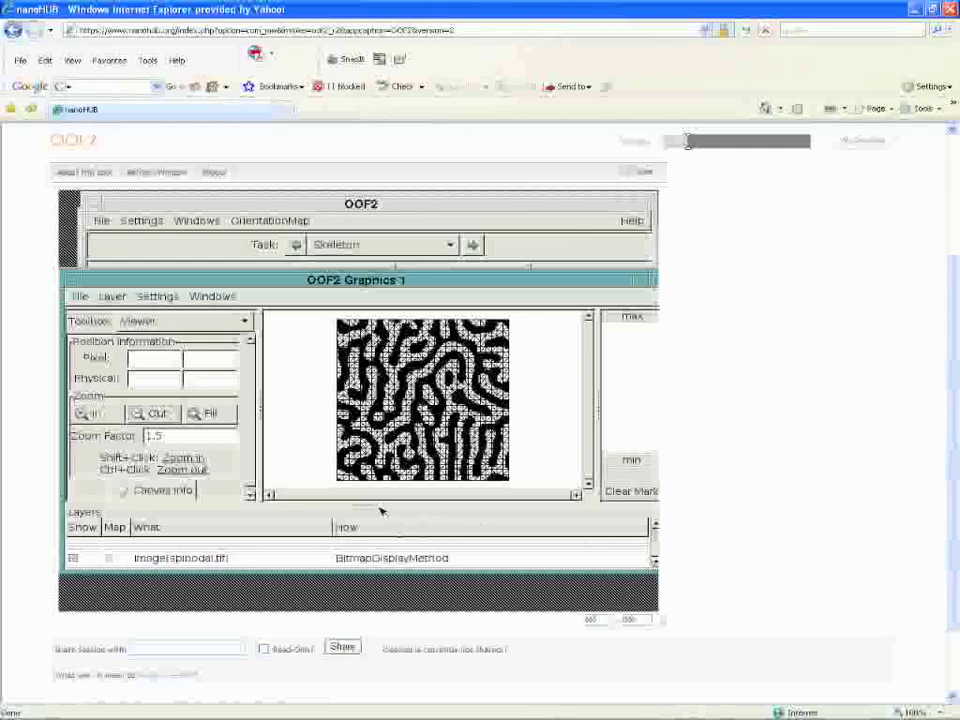
{"action": "left_click_drag", "start_coordinate": [366, 508], "coordinate": [366, 485]}
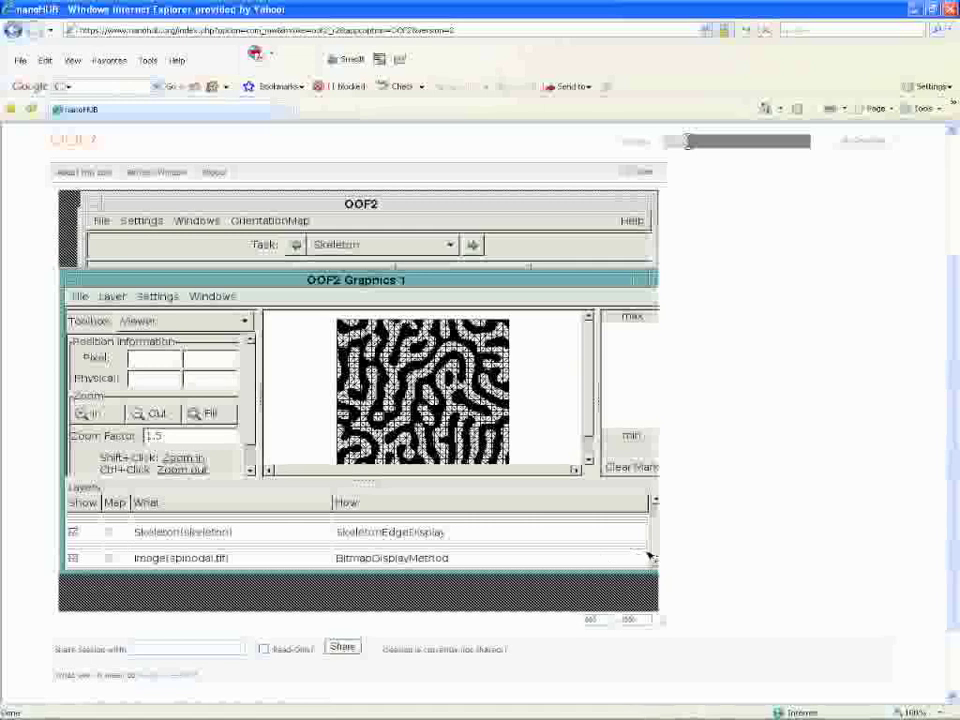
{"action": "left_click_drag", "start_coordinate": [655, 551], "coordinate": [655, 546]}
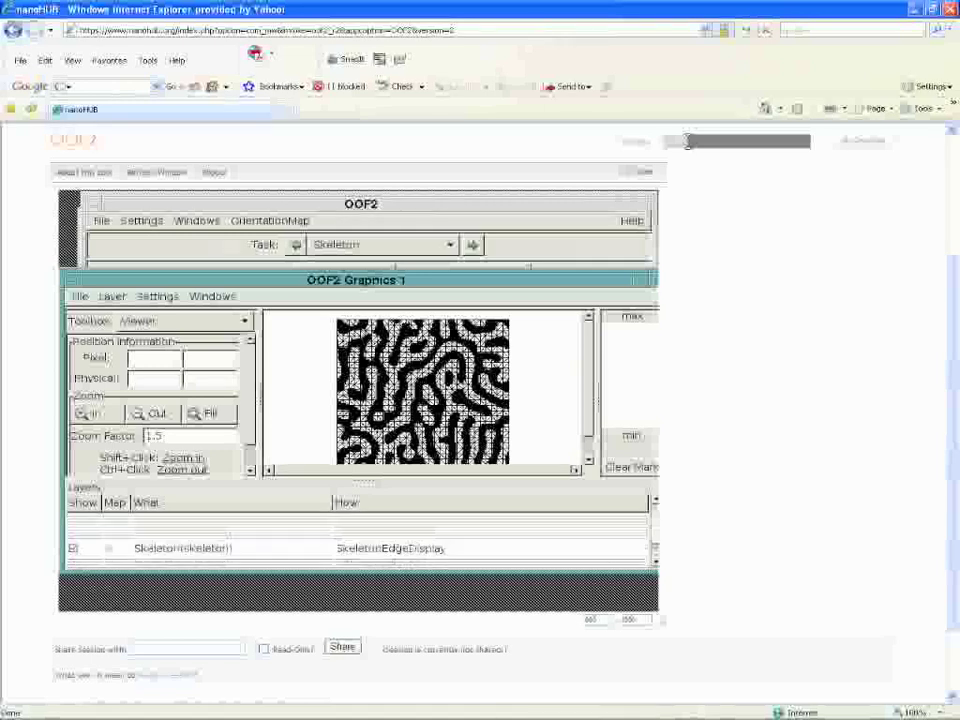
{"action": "scroll", "coordinate": [459, 566], "scroll_direction": "down", "scroll_amount": 2}
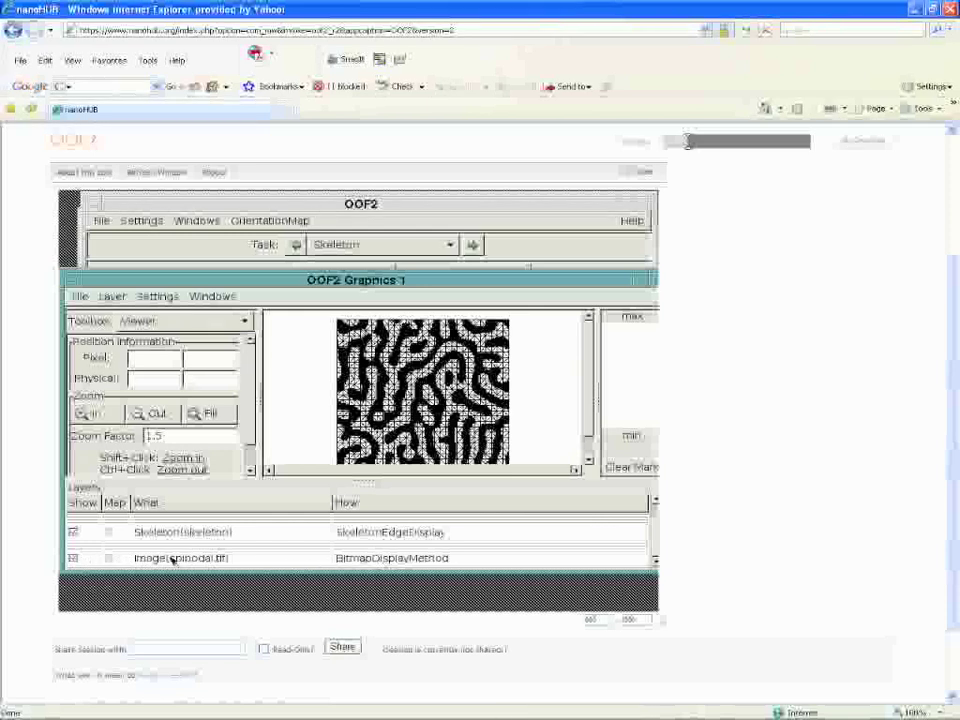
{"action": "left_click", "coordinate": [71, 558]}
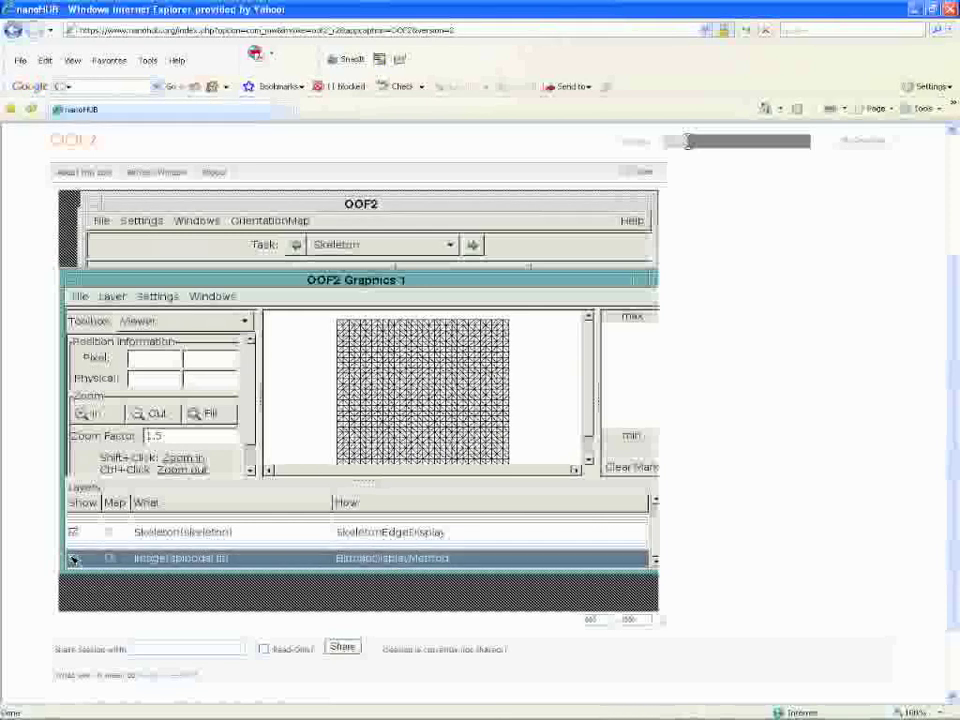
{"action": "left_click", "coordinate": [71, 558]}
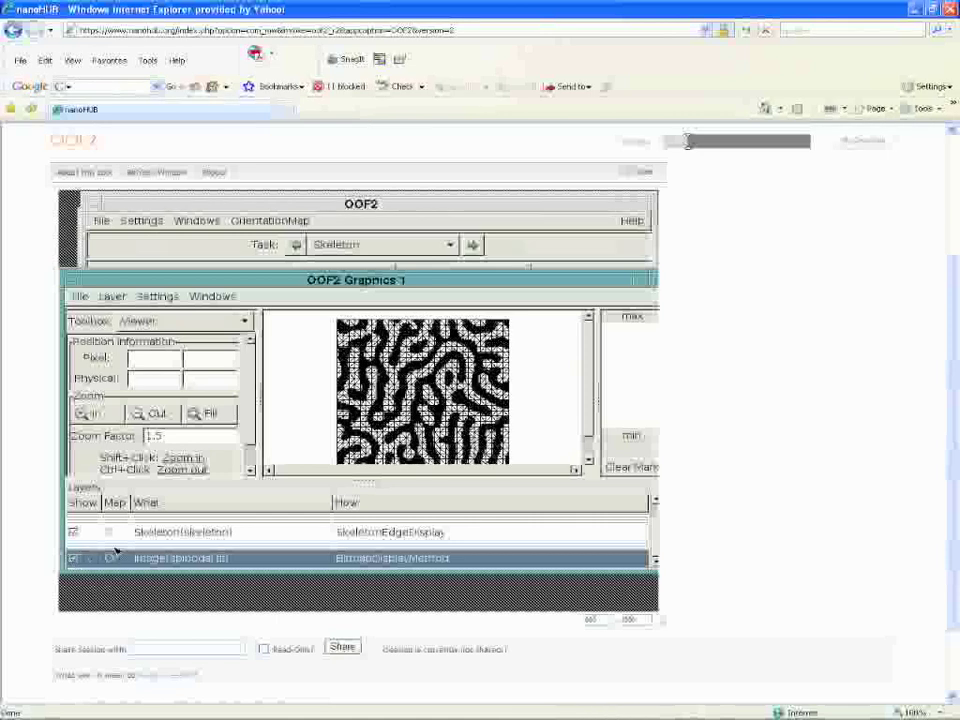
{"action": "left_click", "coordinate": [72, 532]}
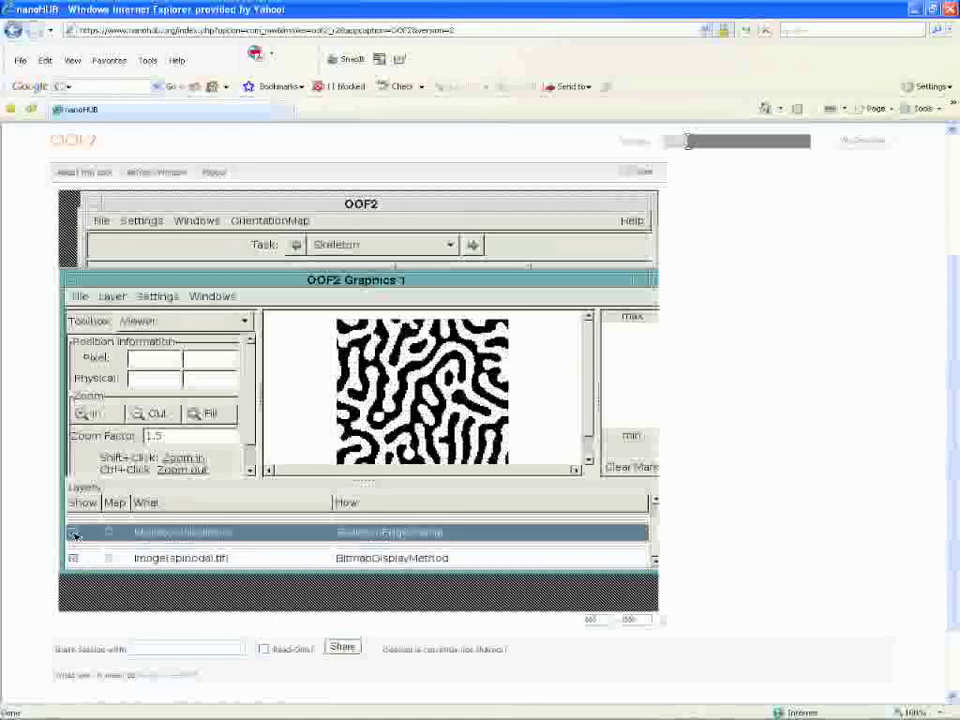
{"action": "left_click", "coordinate": [72, 532]}
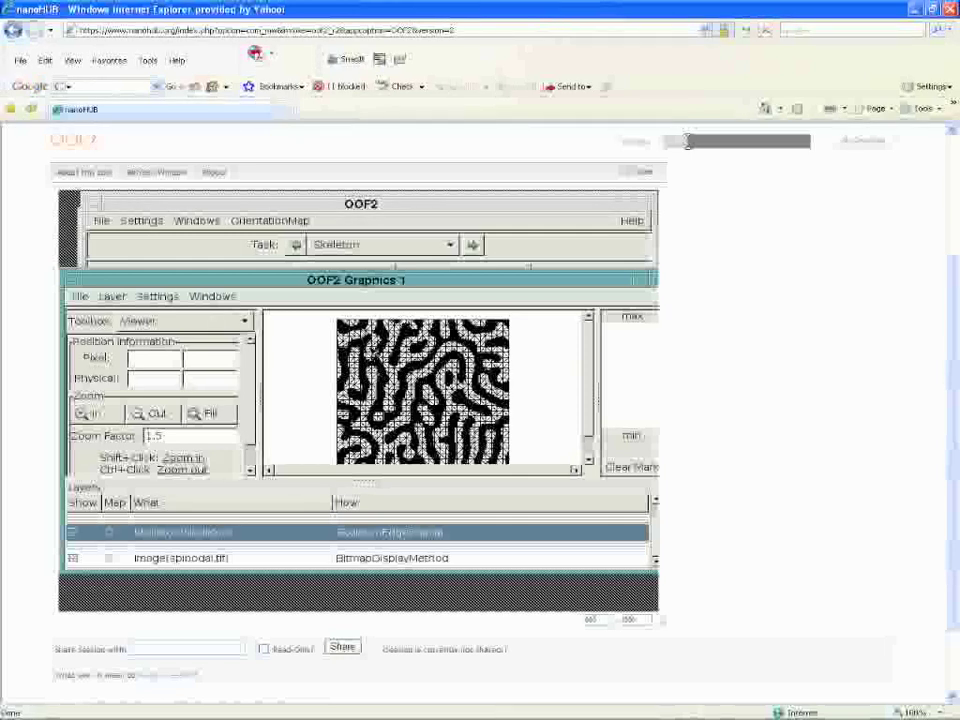
Step: Start a new graphics layer in the layer editor with the Skeleton category, showing the skeleton of spinodal.tif
{"action": "left_click", "coordinate": [111, 296]}
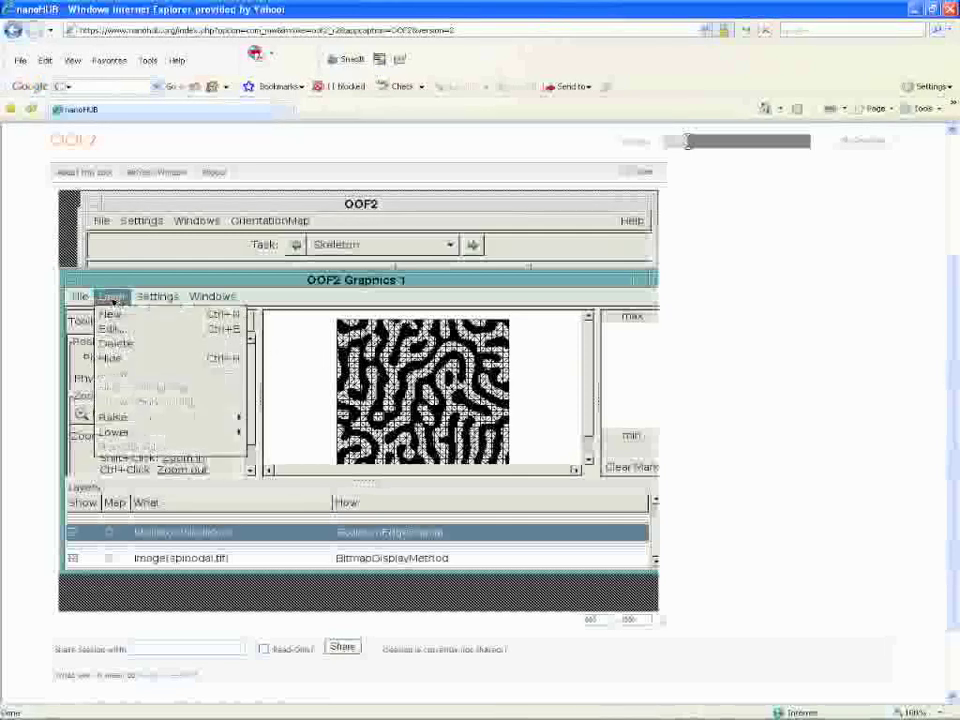
{"action": "left_click", "coordinate": [128, 316]}
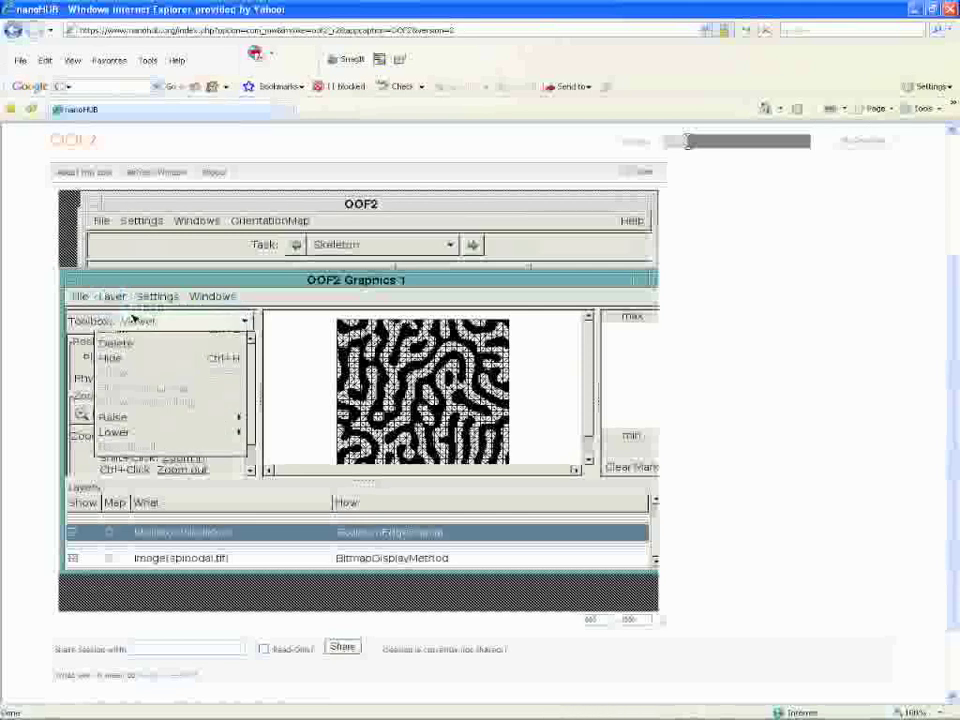
{"action": "left_click", "coordinate": [330, 325]}
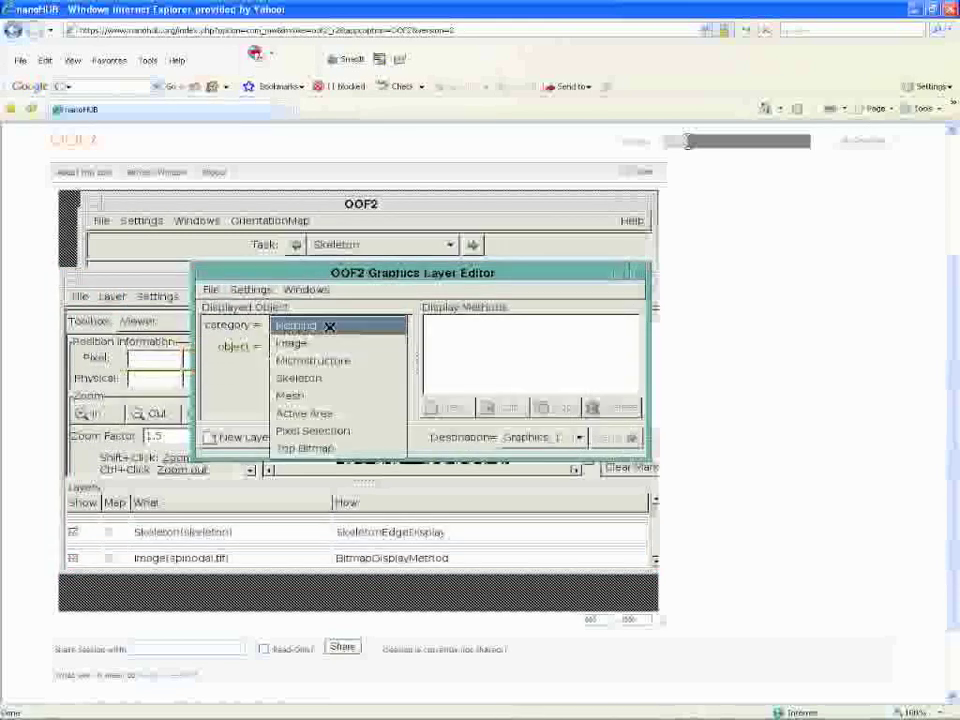
{"action": "left_click", "coordinate": [332, 379]}
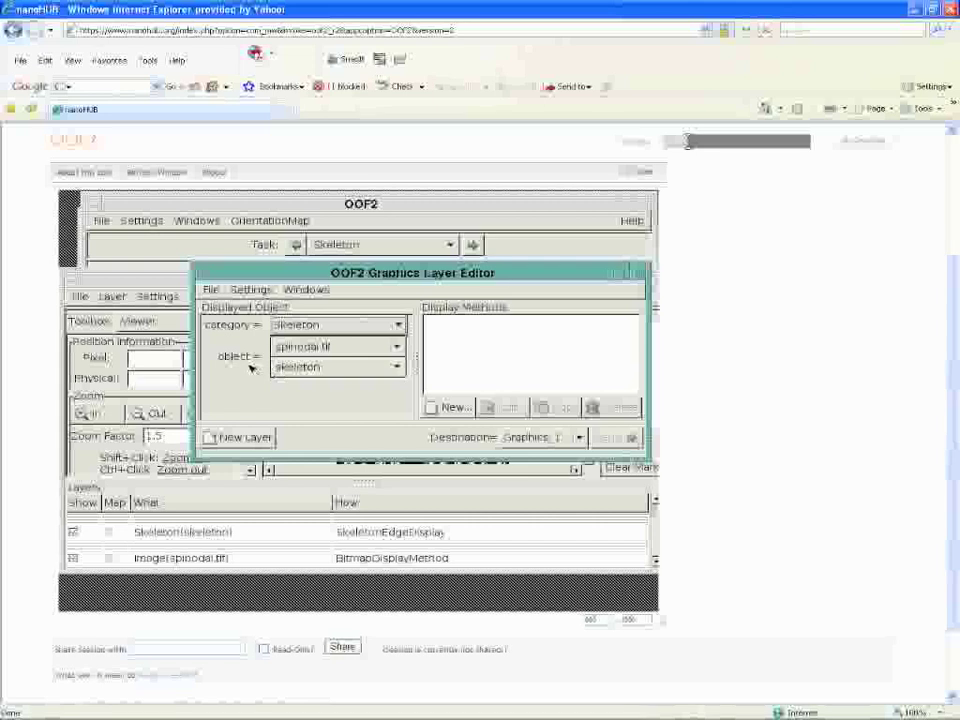
{"action": "left_click", "coordinate": [326, 371]}
{"action": "left_click", "coordinate": [332, 370]}
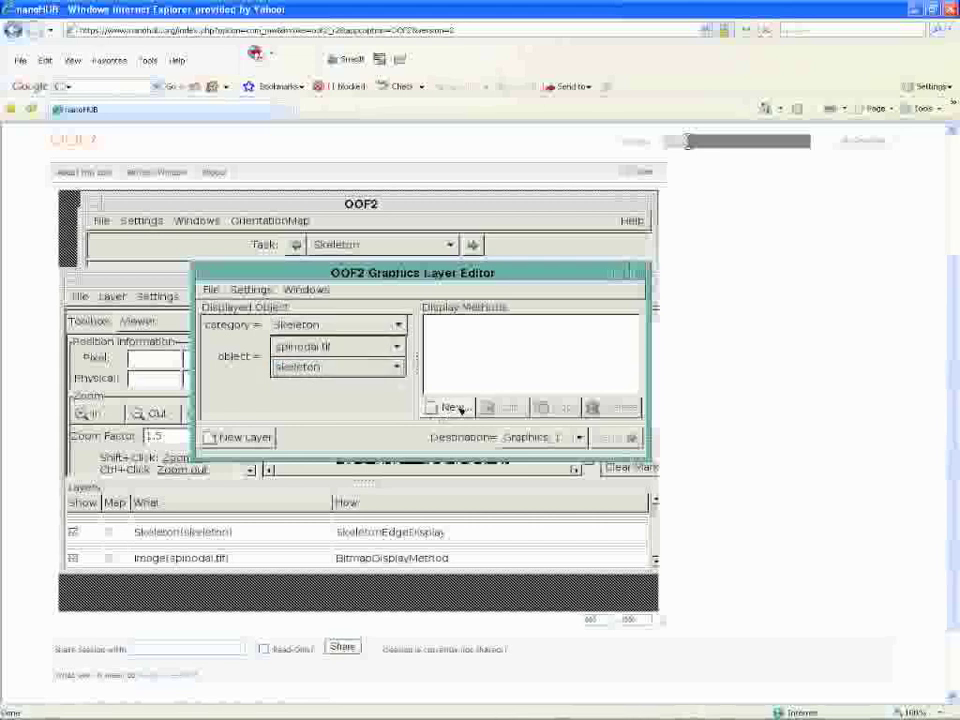
Step: Add a Material Color display method for the skeleton to the graphics layer
{"action": "left_click", "coordinate": [450, 408]}
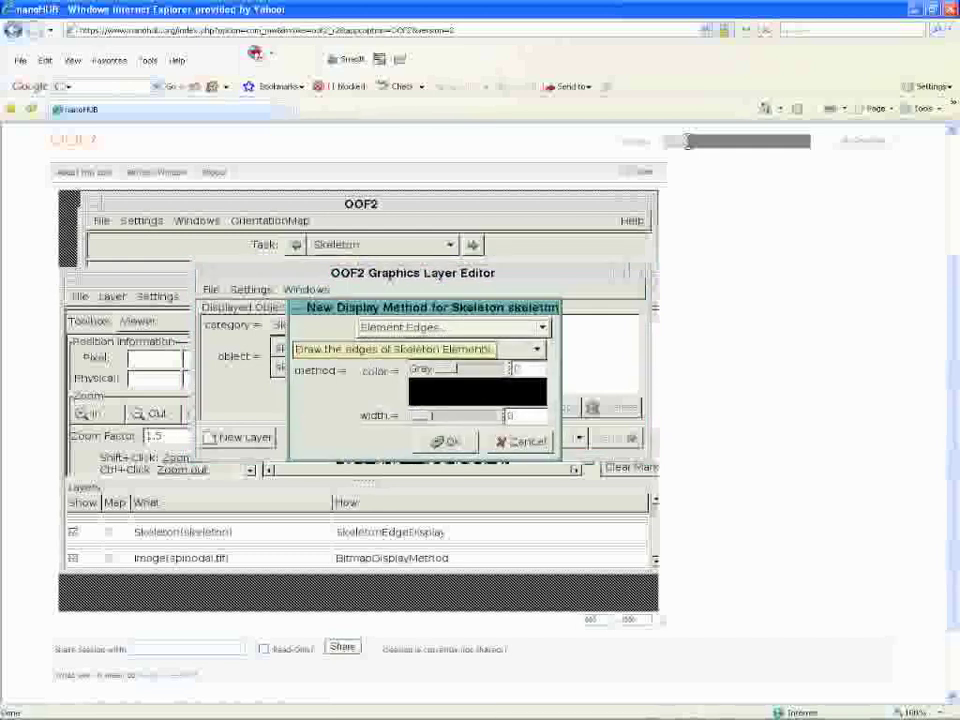
{"action": "left_click", "coordinate": [440, 327]}
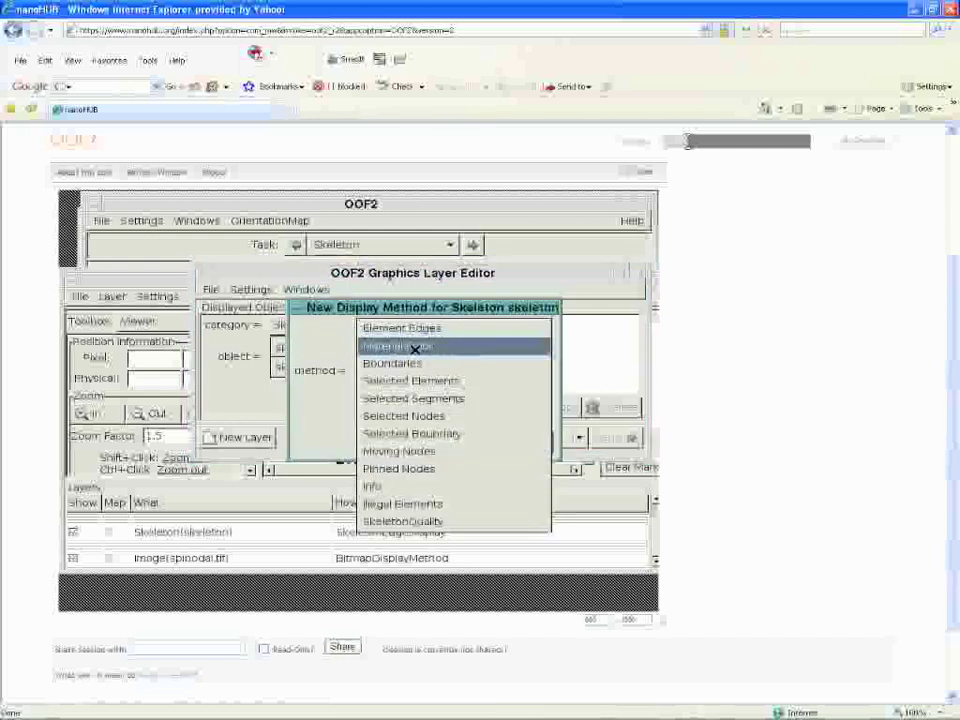
{"action": "left_click", "coordinate": [423, 345]}
{"action": "left_click", "coordinate": [446, 440]}
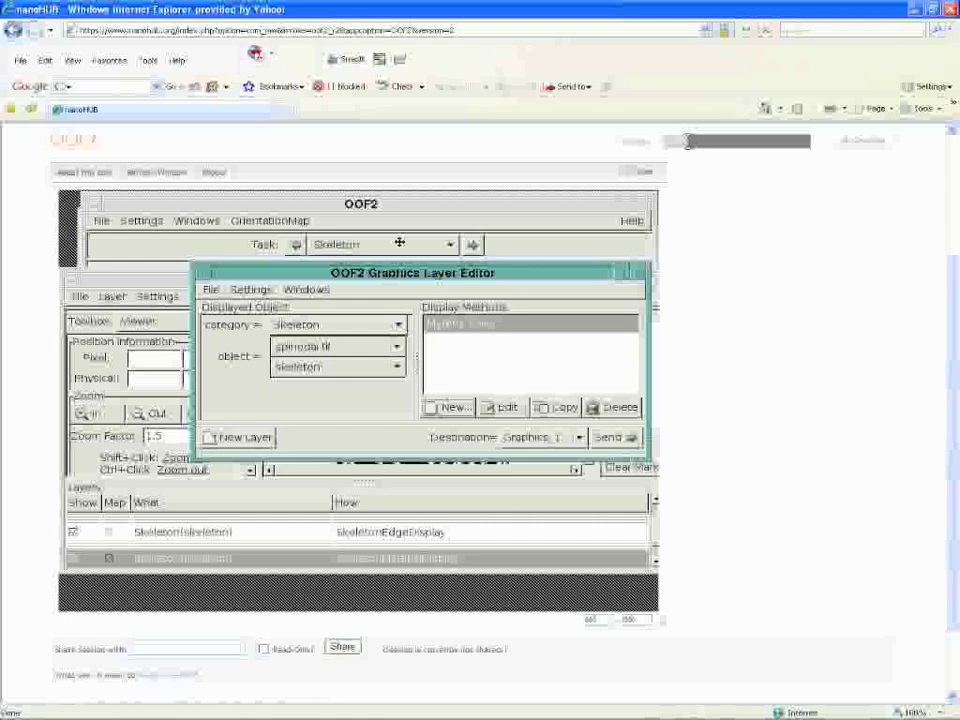
Step: Uncover the graphics window and examine the material-coloured skeleton elements up close
{"action": "left_click_drag", "start_coordinate": [471, 274], "coordinate": [374, 214]}
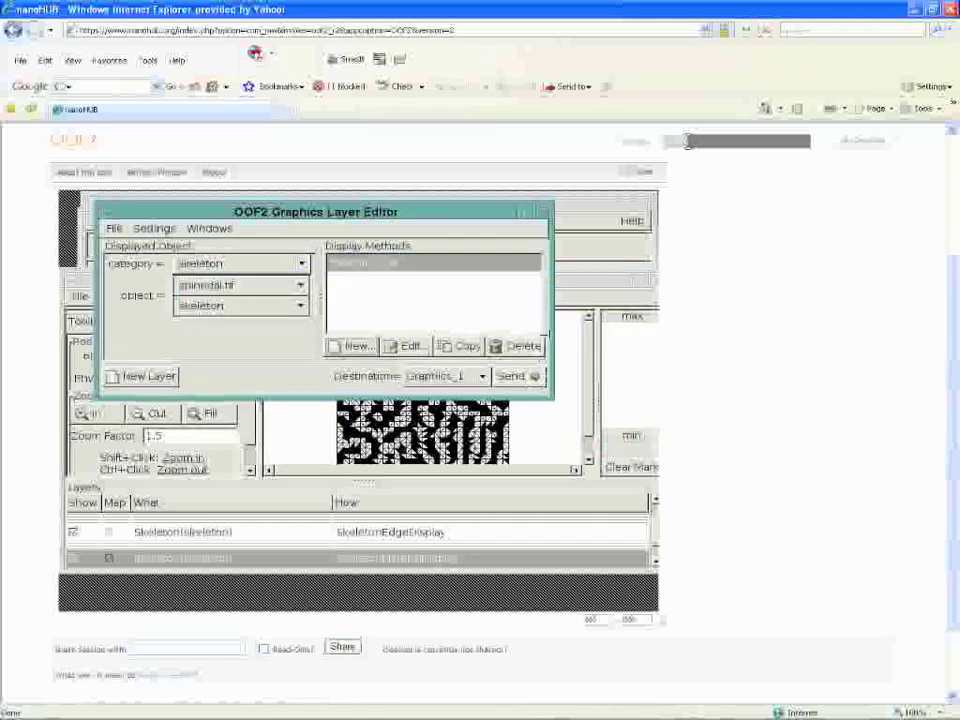
{"action": "left_click", "coordinate": [563, 288]}
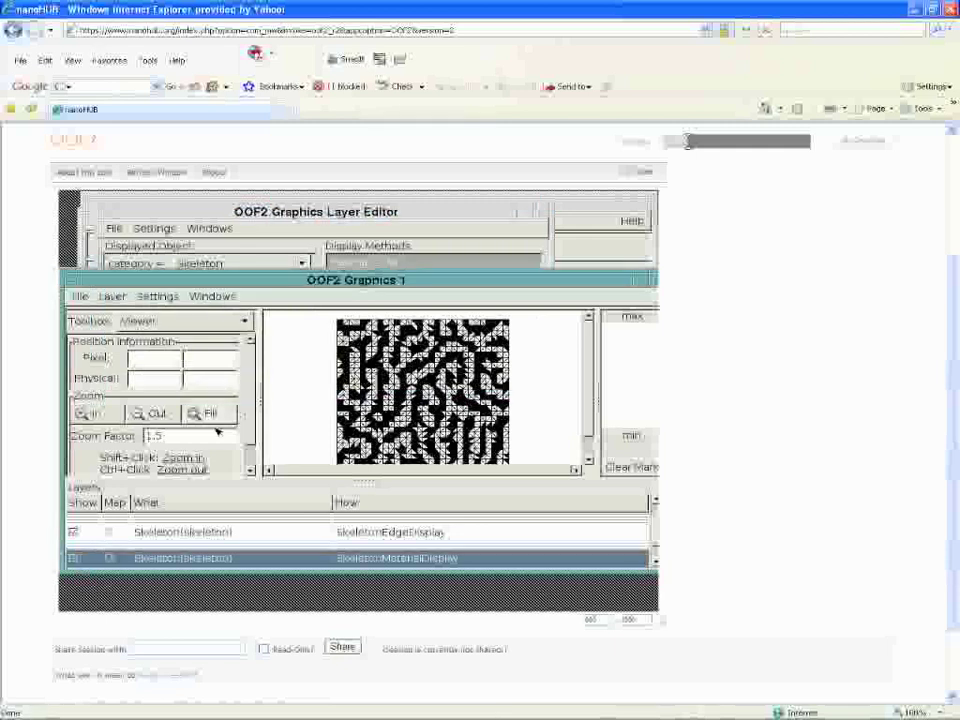
{"action": "left_click", "coordinate": [112, 418]}
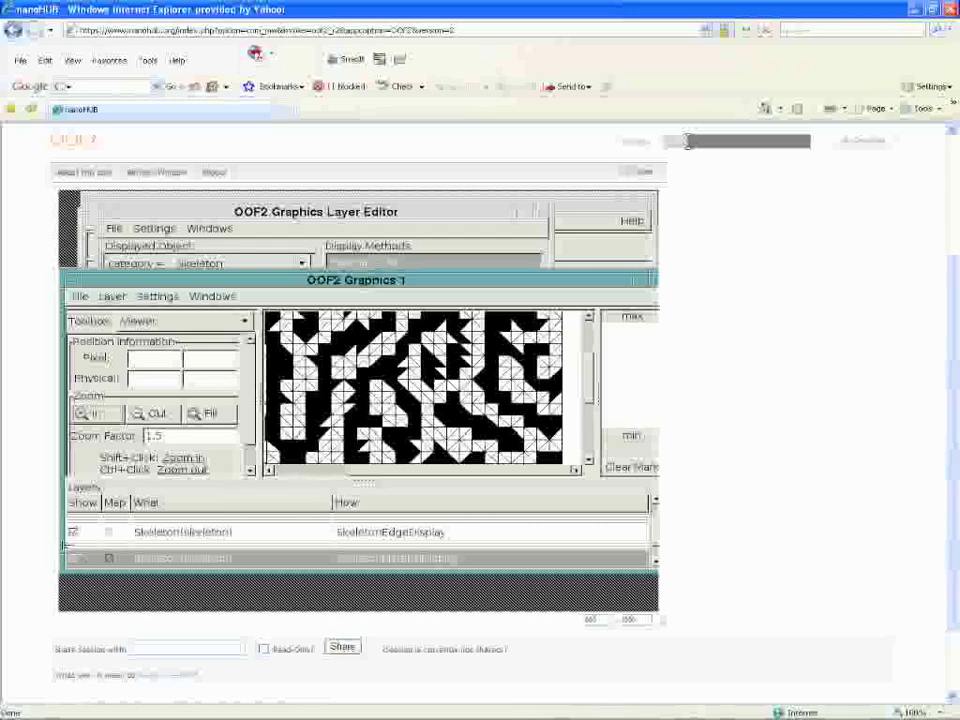
{"action": "mouse_move", "coordinate": [656, 538]}
{"action": "left_mouse_down"}
{"action": "mouse_move", "coordinate": [656, 558]}
{"action": "mouse_move", "coordinate": [656, 547]}
{"action": "left_mouse_up"}
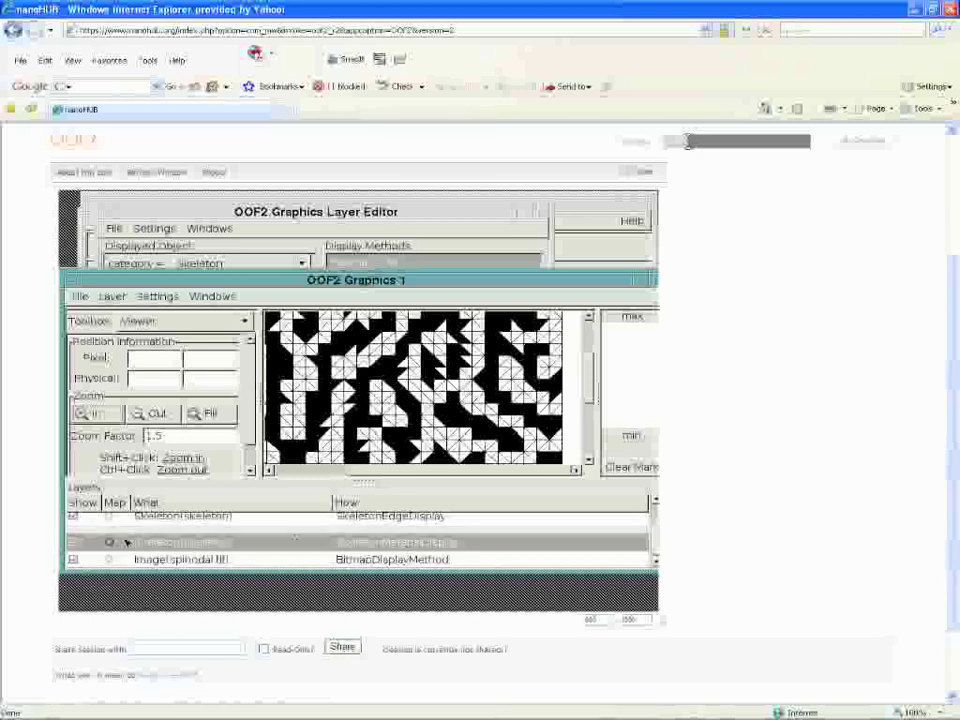
Step: Hide and show the SkeletonMaterialDisplay layer repeatedly, close up and at full extent, to compare element materials with the spinodal.tif image
{"action": "left_click", "coordinate": [73, 543]}
{"action": "left_click", "coordinate": [73, 543]}
{"action": "left_click", "coordinate": [73, 543]}
{"action": "left_click", "coordinate": [73, 543]}
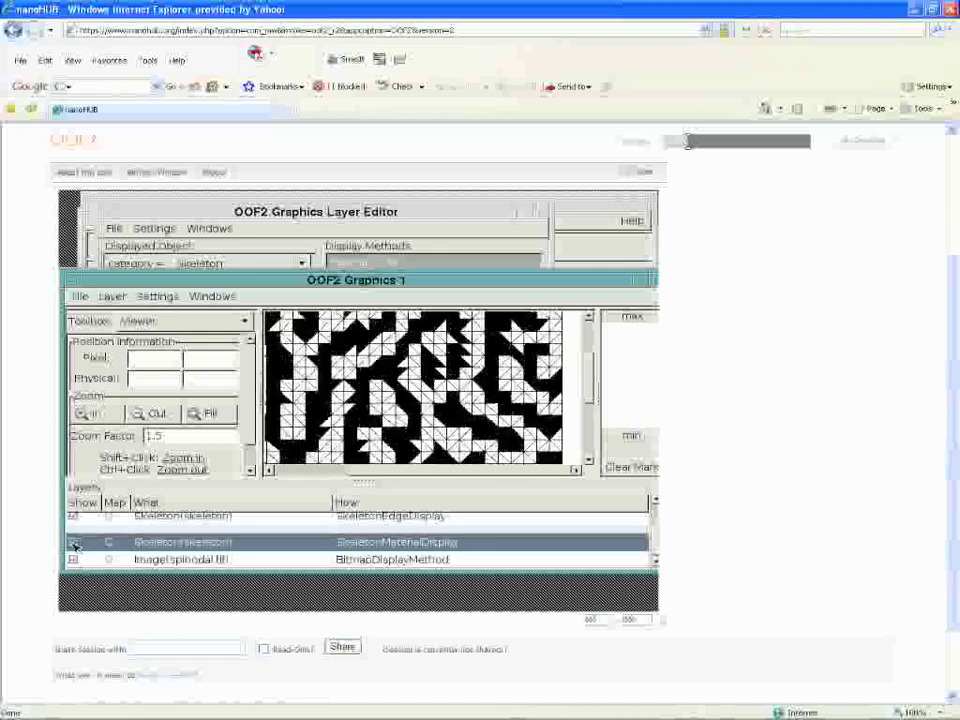
{"action": "left_click", "coordinate": [73, 543]}
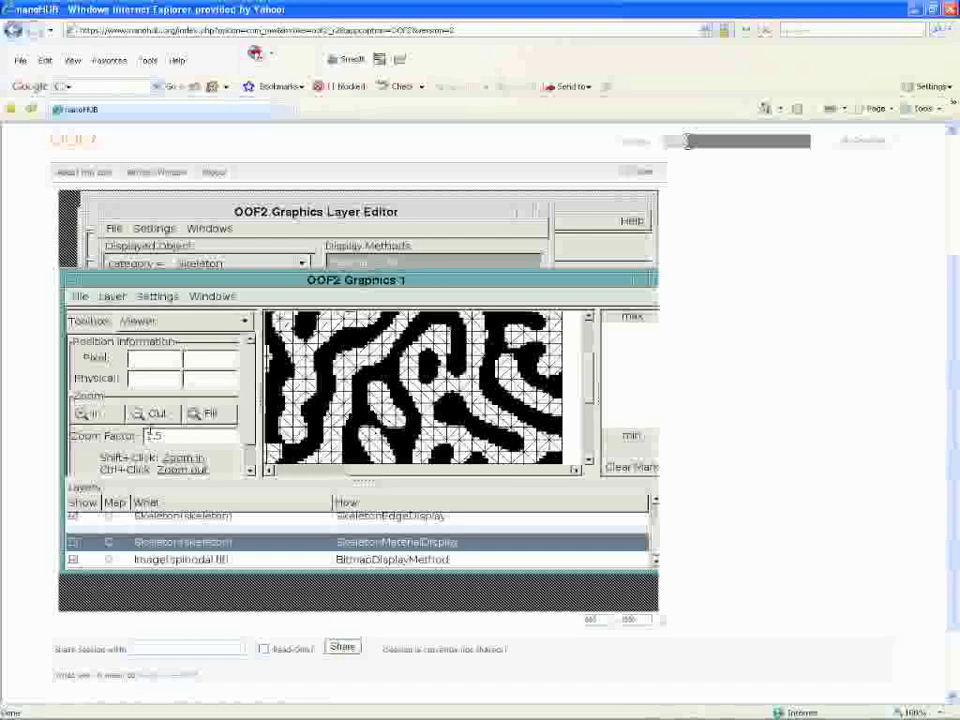
{"action": "left_click", "coordinate": [196, 413]}
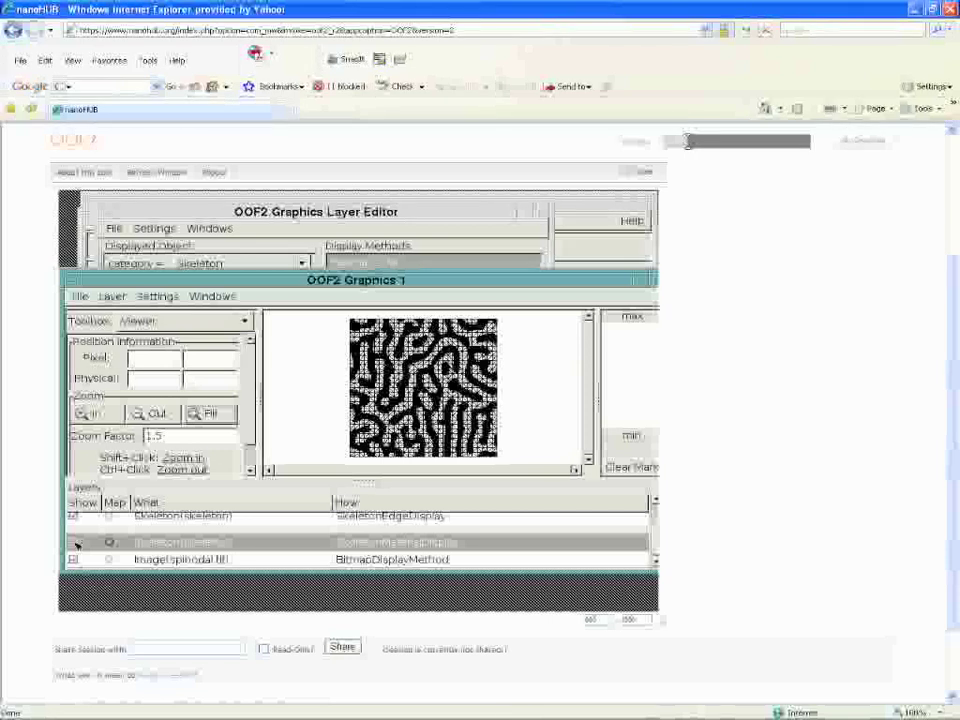
{"action": "left_click", "coordinate": [74, 542]}
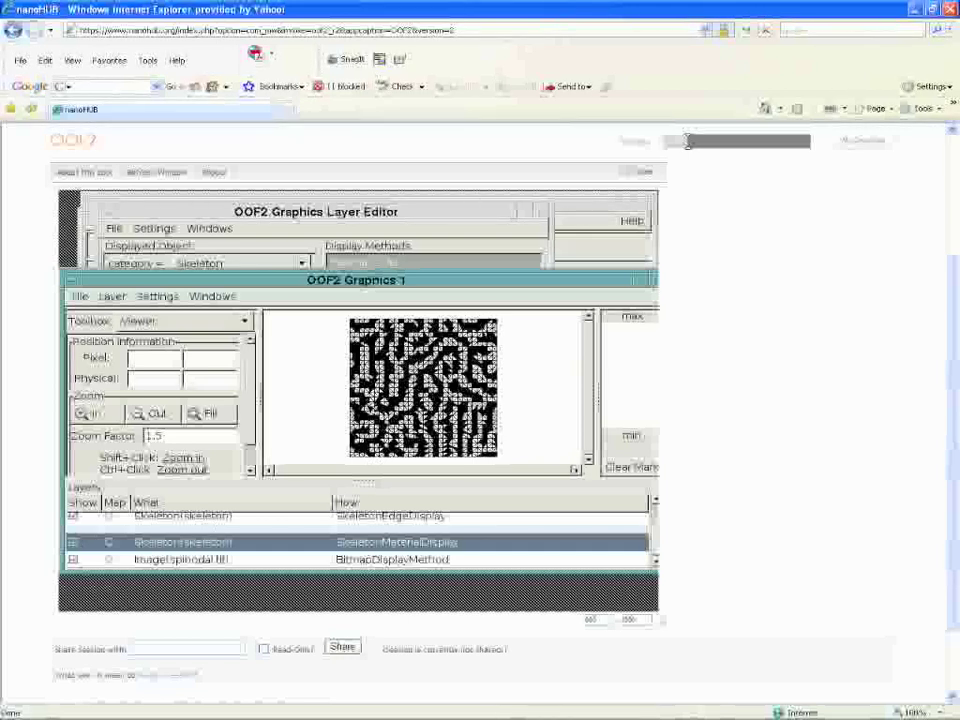
Step: Close the graphics layer editor window
{"action": "left_click", "coordinate": [446, 215]}
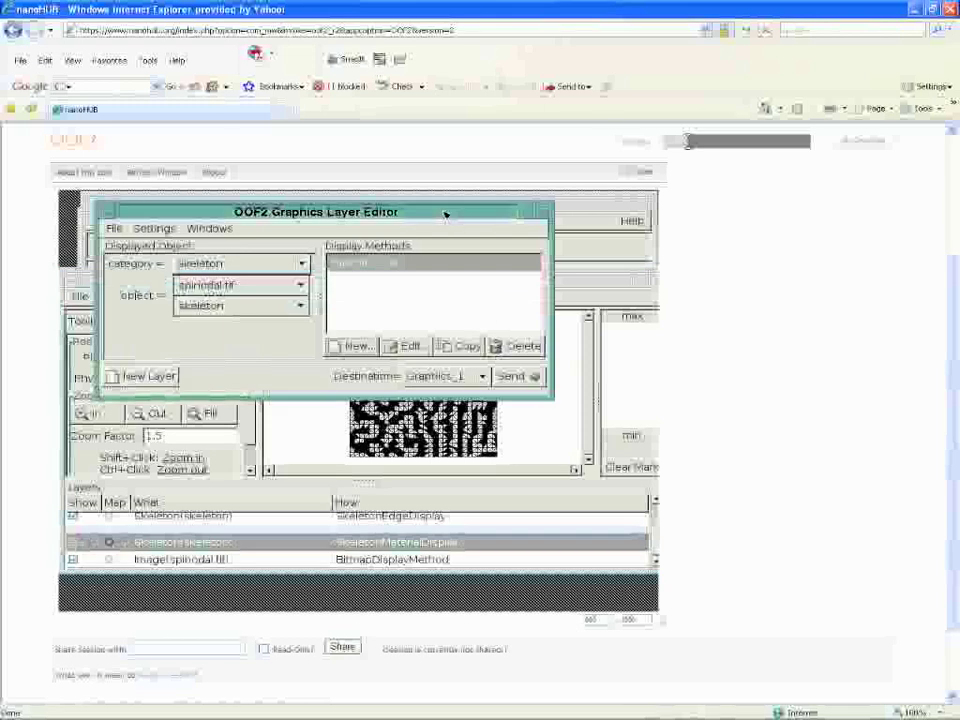
{"action": "left_click", "coordinate": [114, 228]}
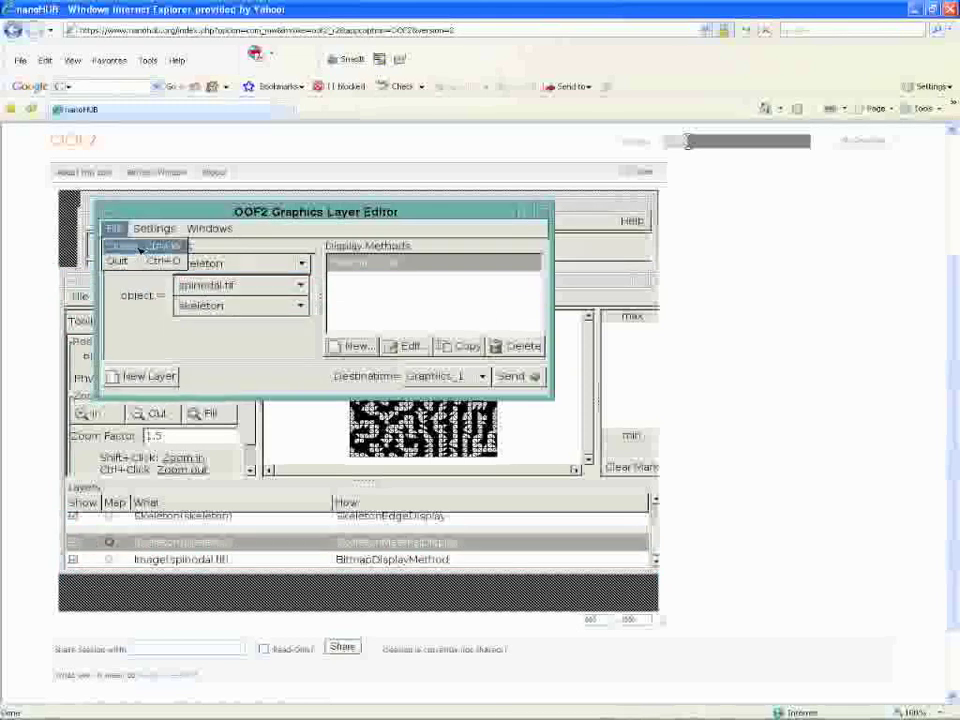
{"action": "left_click", "coordinate": [140, 247]}
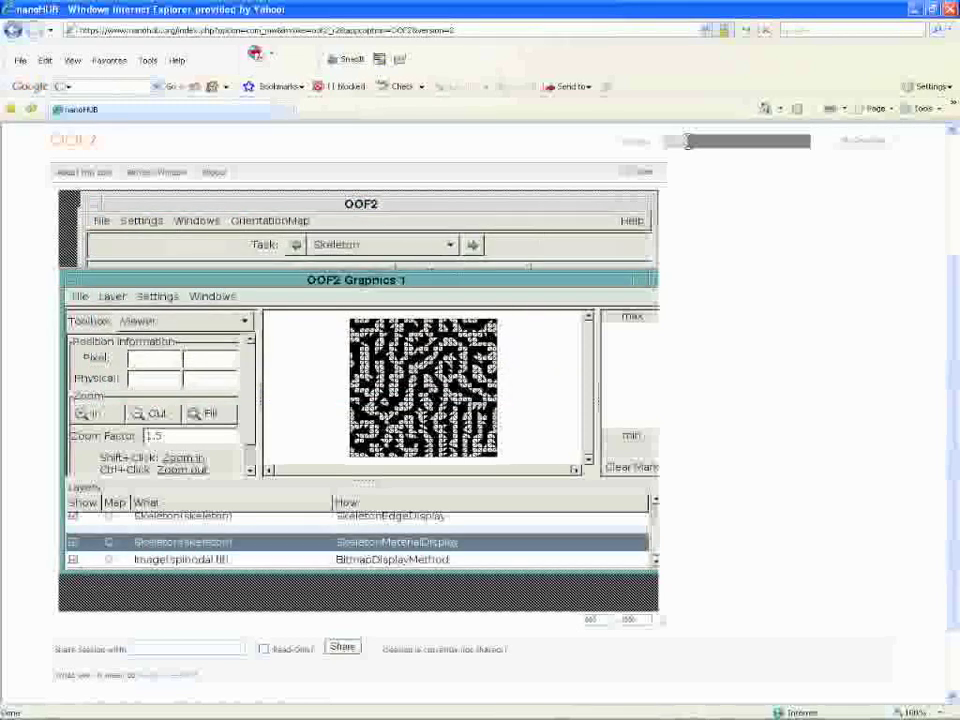
Step: Modify the skeleton with Swap Edges on all elements, using the Average Energy criterion with alpha 0.3
{"action": "left_click", "coordinate": [545, 236]}
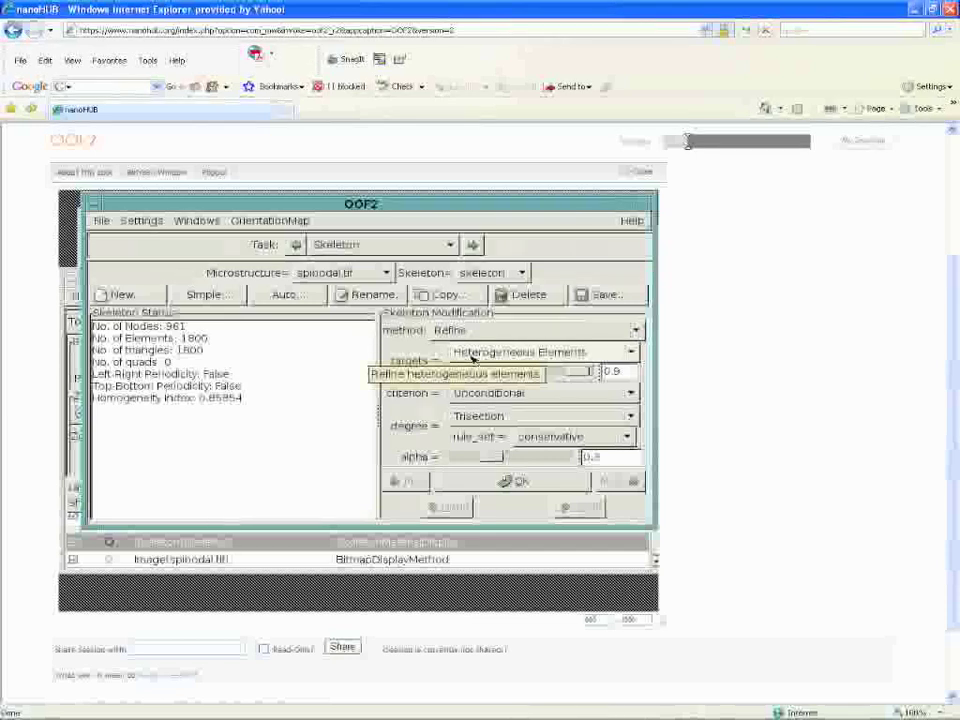
{"action": "left_click", "coordinate": [520, 331]}
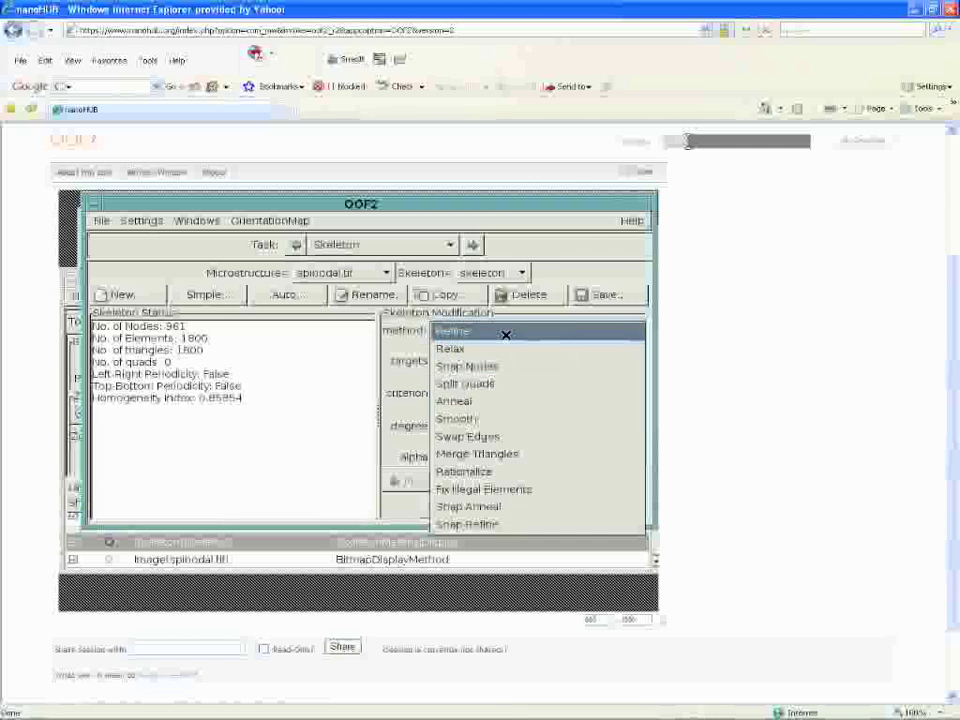
{"action": "left_click", "coordinate": [484, 437]}
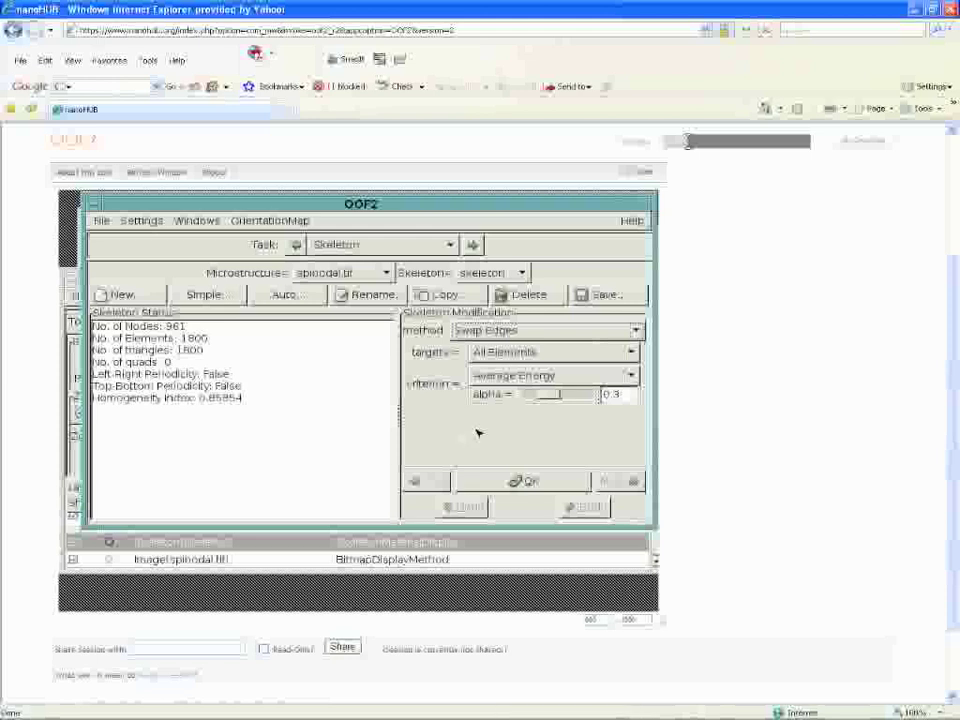
{"action": "left_click", "coordinate": [515, 481]}
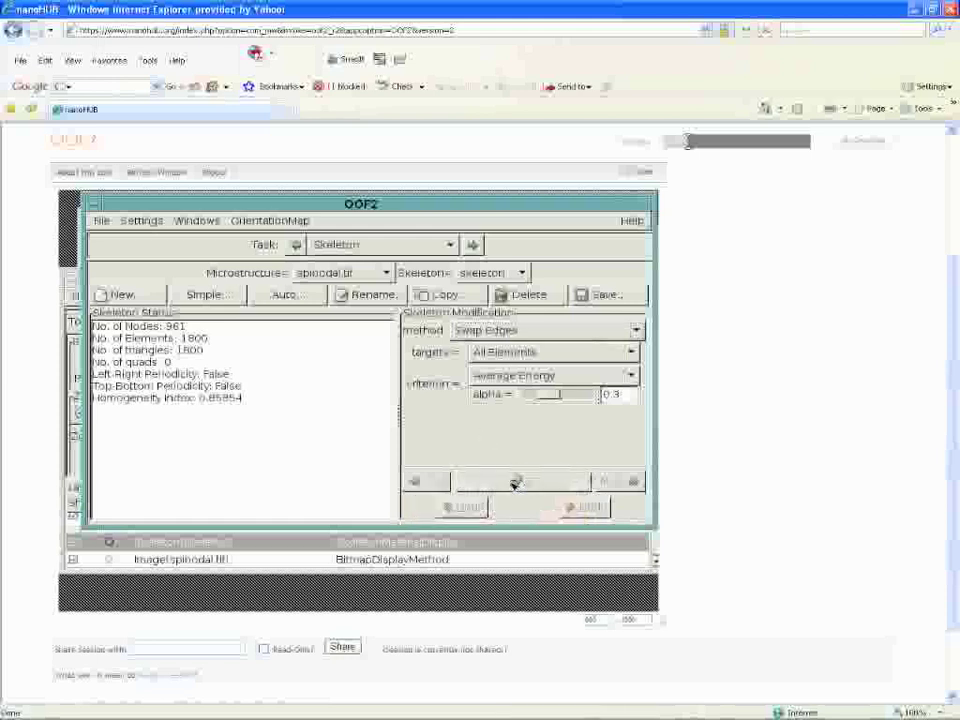
Step: Lower the graphics window to examine the edge-swapped skeleton, and return to the Skeleton page to check the homogeneity index
{"action": "left_click", "coordinate": [489, 561]}
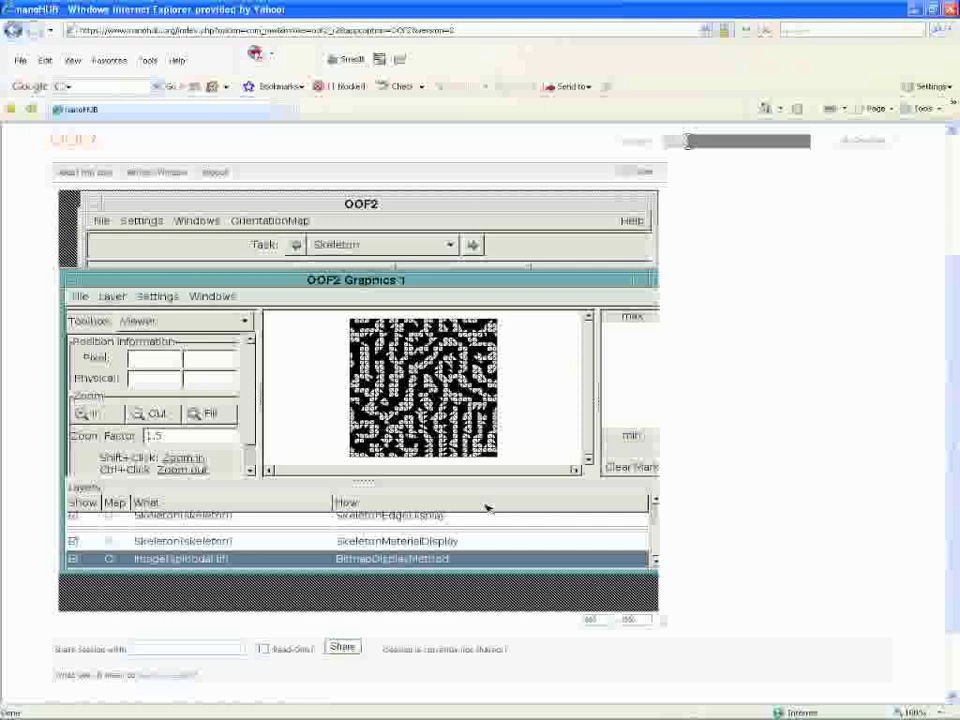
{"action": "left_click_drag", "start_coordinate": [480, 284], "coordinate": [480, 321]}
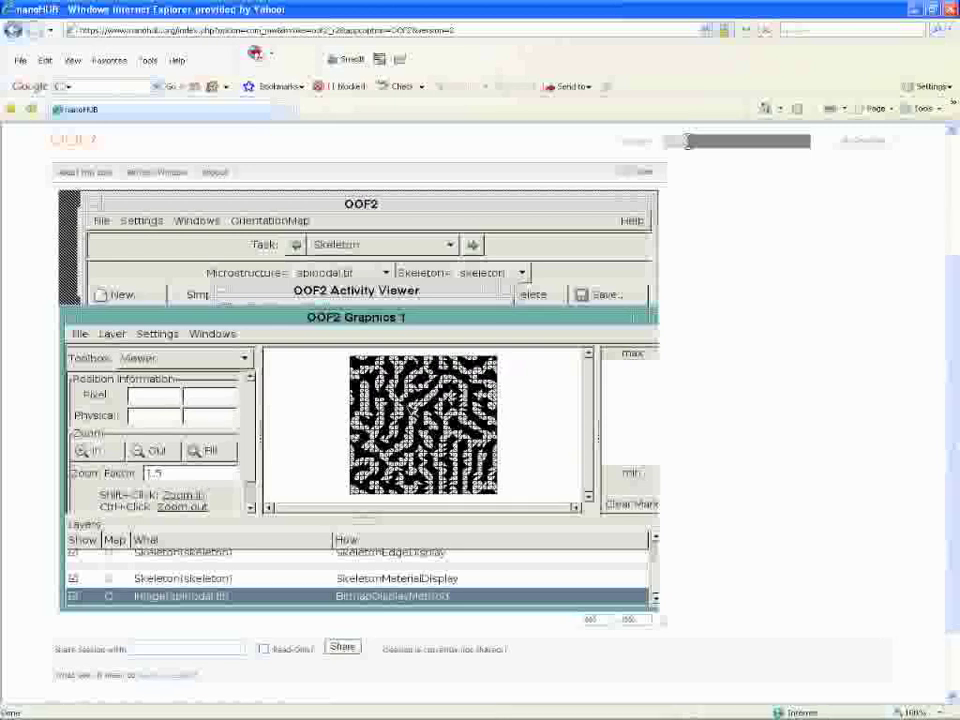
{"action": "left_click", "coordinate": [571, 250]}
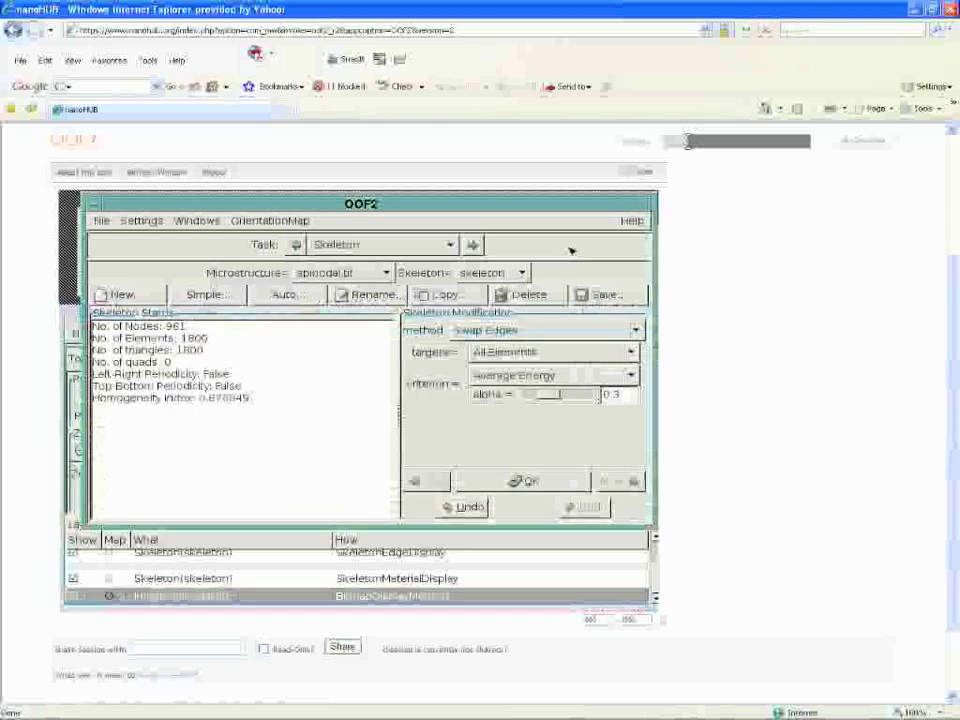
Step: Anneal all nodes of the skeleton using the Average Energy criterion with alpha 0.7 and 25 fixed iterations
{"action": "left_click", "coordinate": [490, 331]}
{"action": "left_click", "coordinate": [520, 297]}
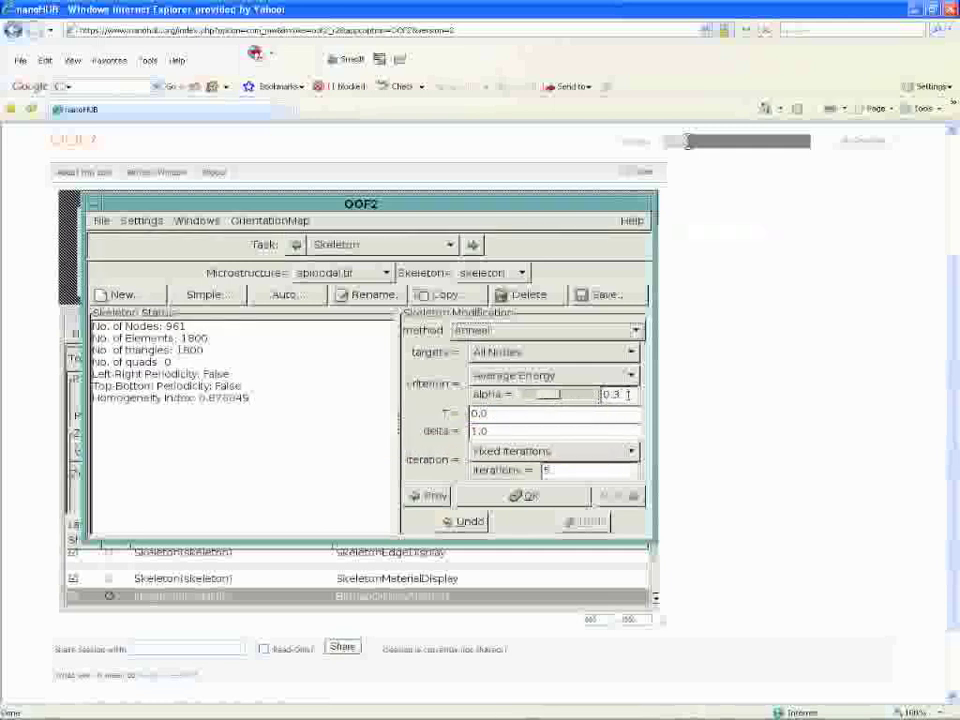
{"action": "key", "text": "BackSpace"}
{"action": "type", "text": "7"}
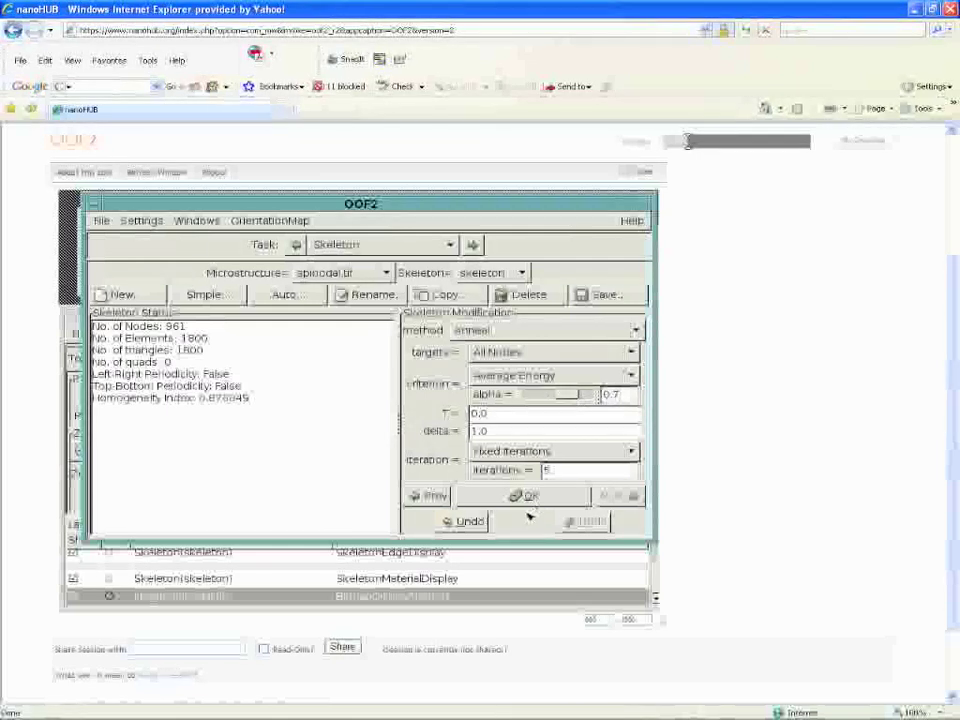
{"action": "double_click", "coordinate": [553, 469]}
{"action": "type", "text": "25"}
{"action": "left_click", "coordinate": [529, 497]}
Step: Watch the skeleton update in the graphics window during annealing, examining its elements along the phase boundaries up close
{"action": "left_click", "coordinate": [556, 562]}
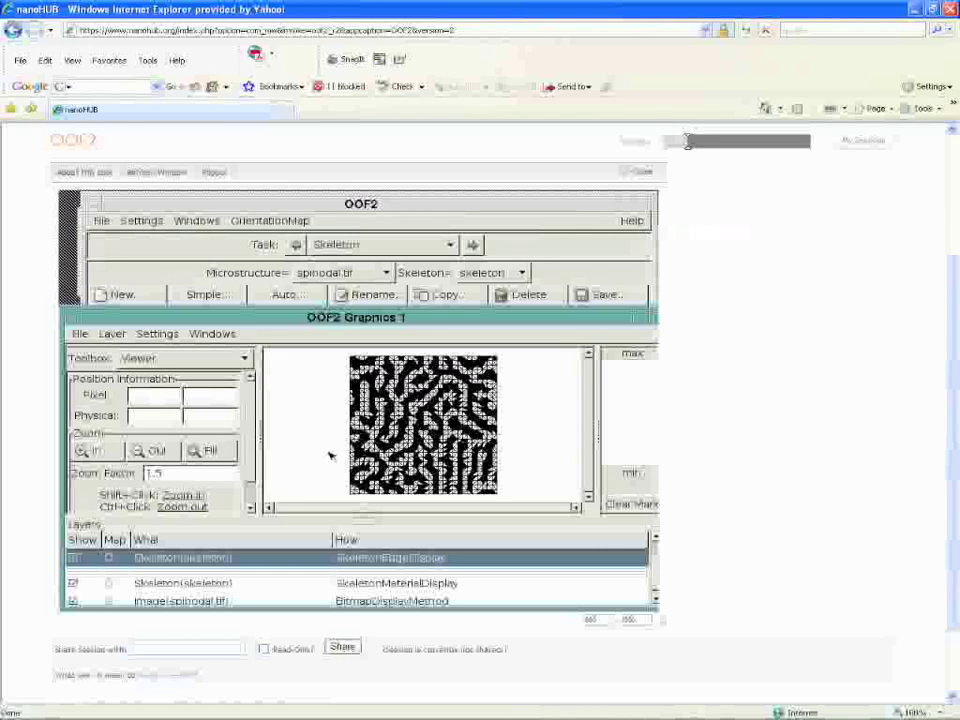
{"action": "left_click", "coordinate": [170, 452]}
{"action": "left_click", "coordinate": [115, 450]}
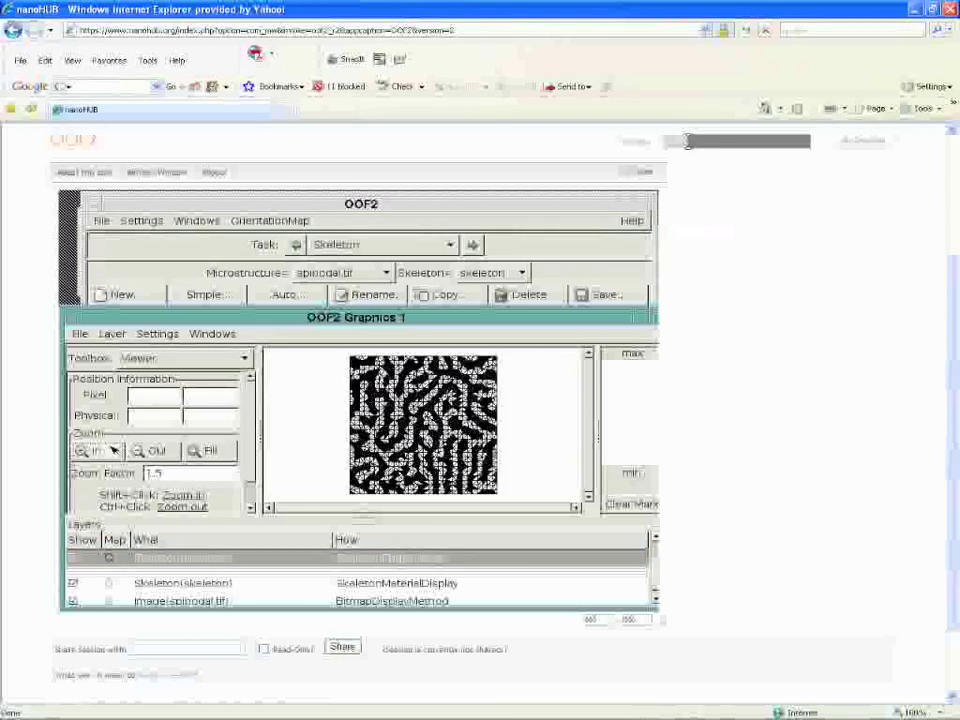
{"action": "left_click", "coordinate": [113, 450]}
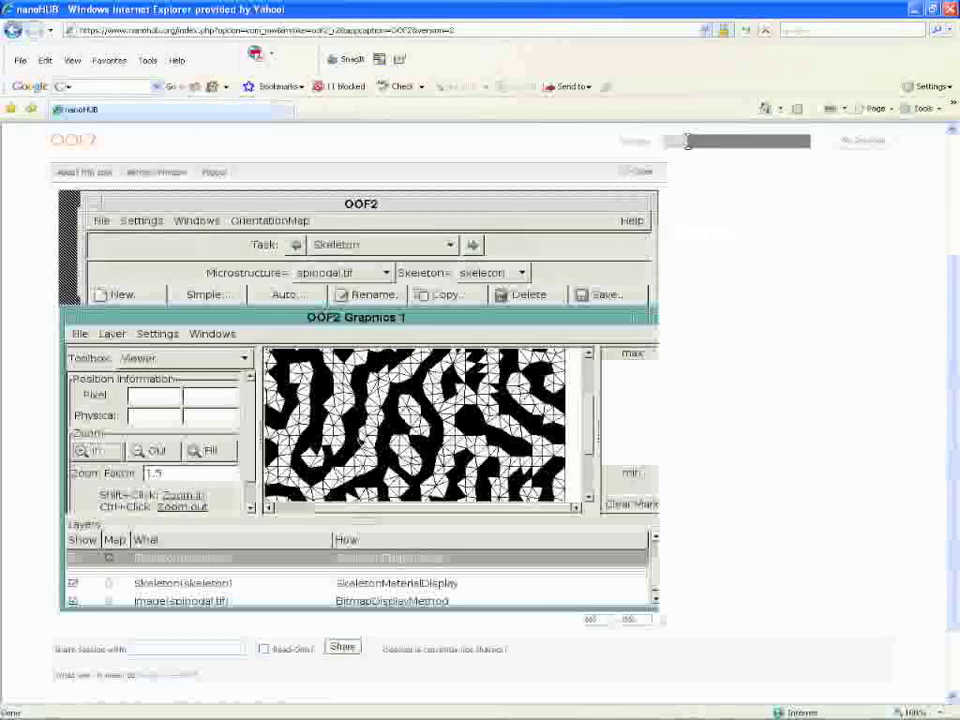
Step: Move the main window aside to check the annealing progress in the Activity Viewer, and put the main window back in place
{"action": "left_click", "coordinate": [309, 205]}
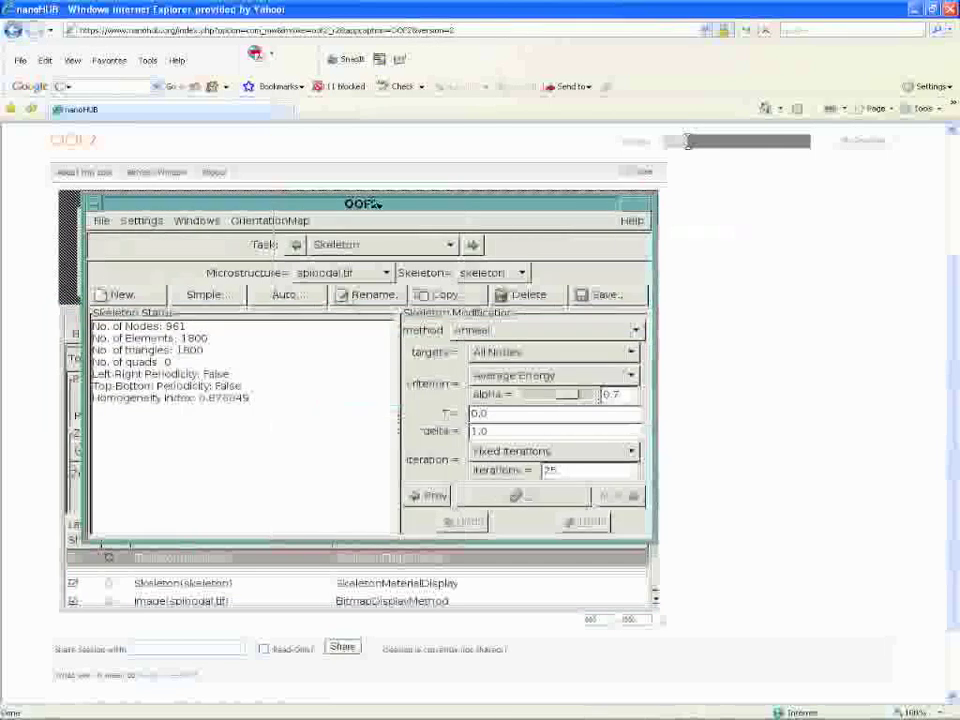
{"action": "left_click_drag", "start_coordinate": [202, 210], "coordinate": [457, 279]}
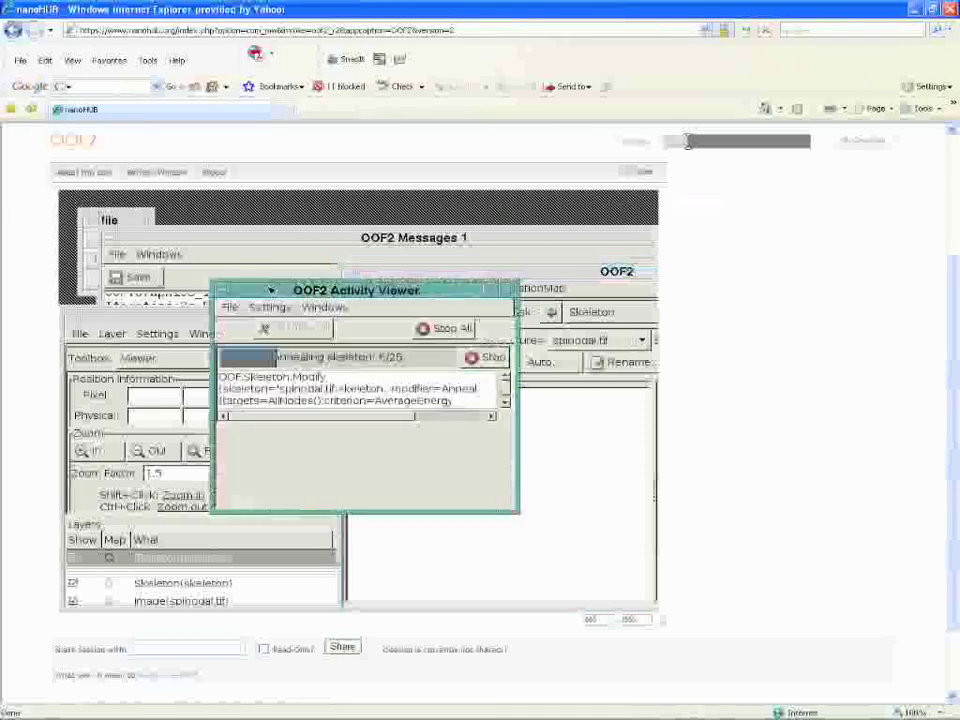
{"action": "left_click_drag", "start_coordinate": [238, 292], "coordinate": [114, 244]}
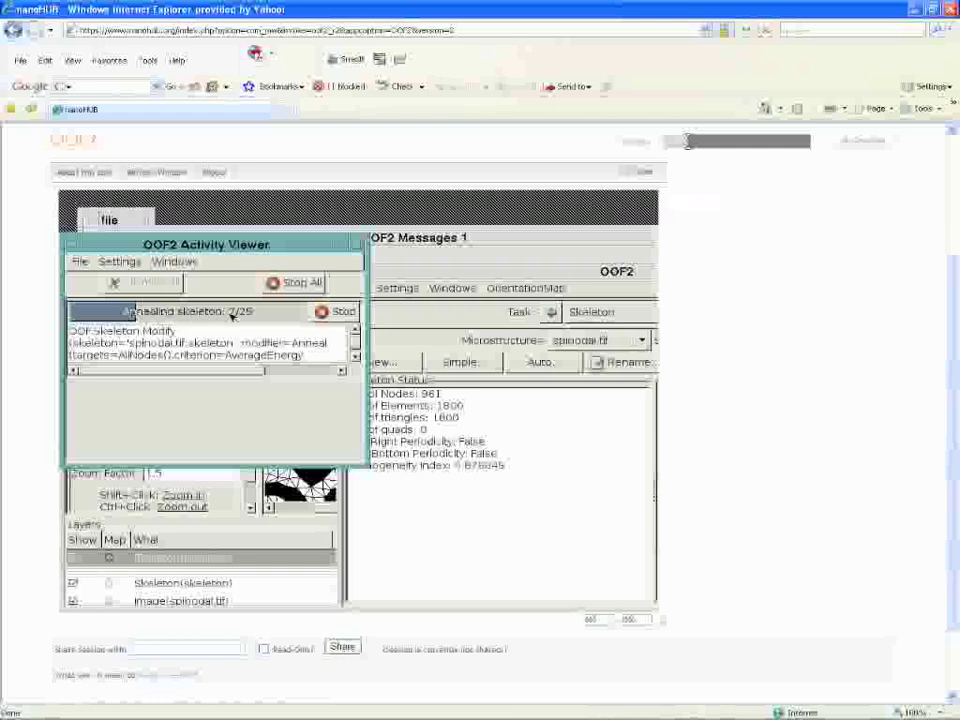
{"action": "left_click_drag", "start_coordinate": [479, 272], "coordinate": [316, 205]}
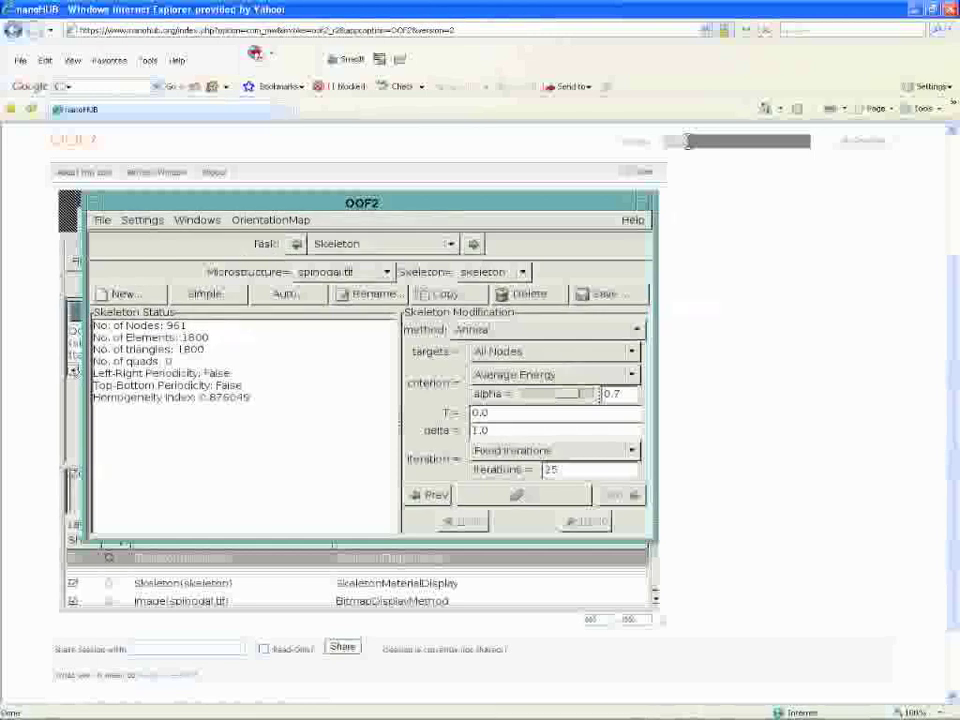
Step: Check the annealing progress in the Activity Viewer, move that window up, and view the whole annealed skeleton in the graphics window
{"action": "left_click", "coordinate": [74, 369]}
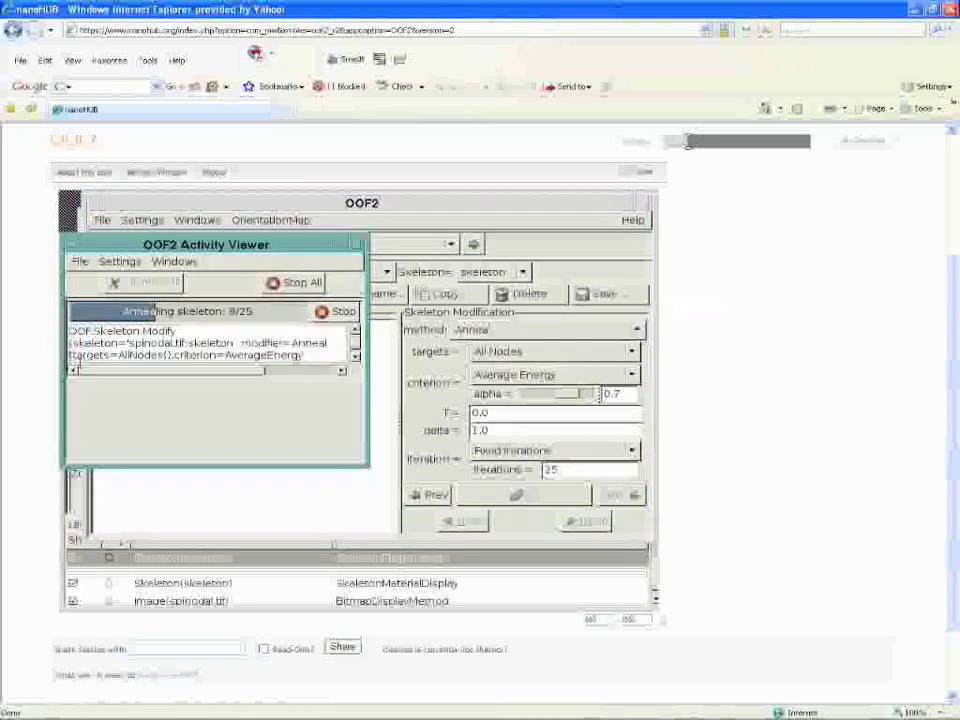
{"action": "left_click", "coordinate": [482, 597]}
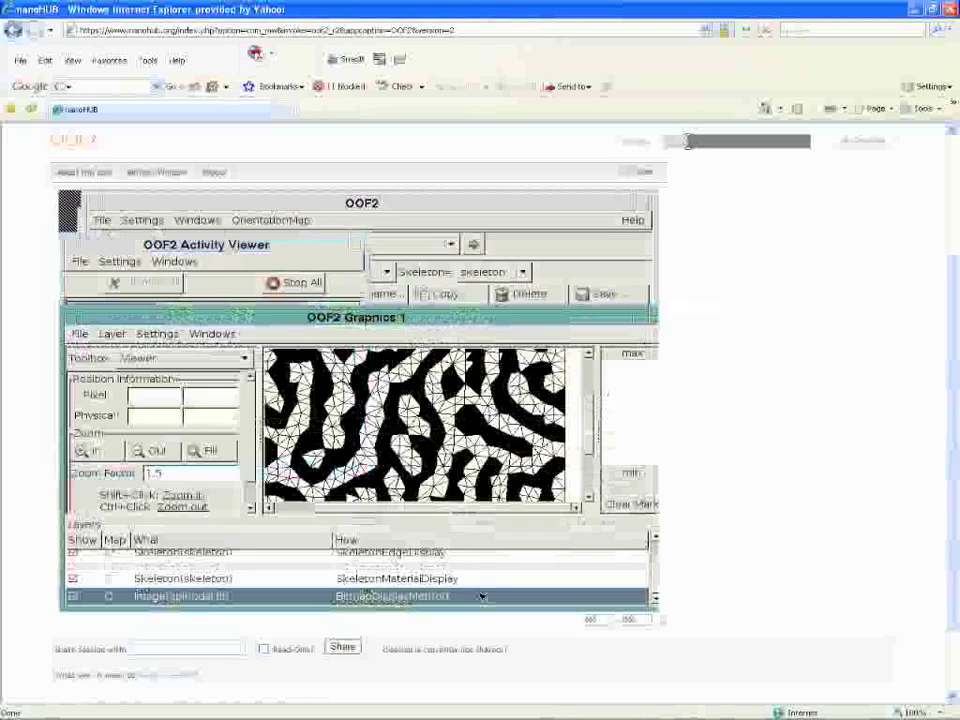
{"action": "left_click_drag", "start_coordinate": [268, 249], "coordinate": [266, 224]}
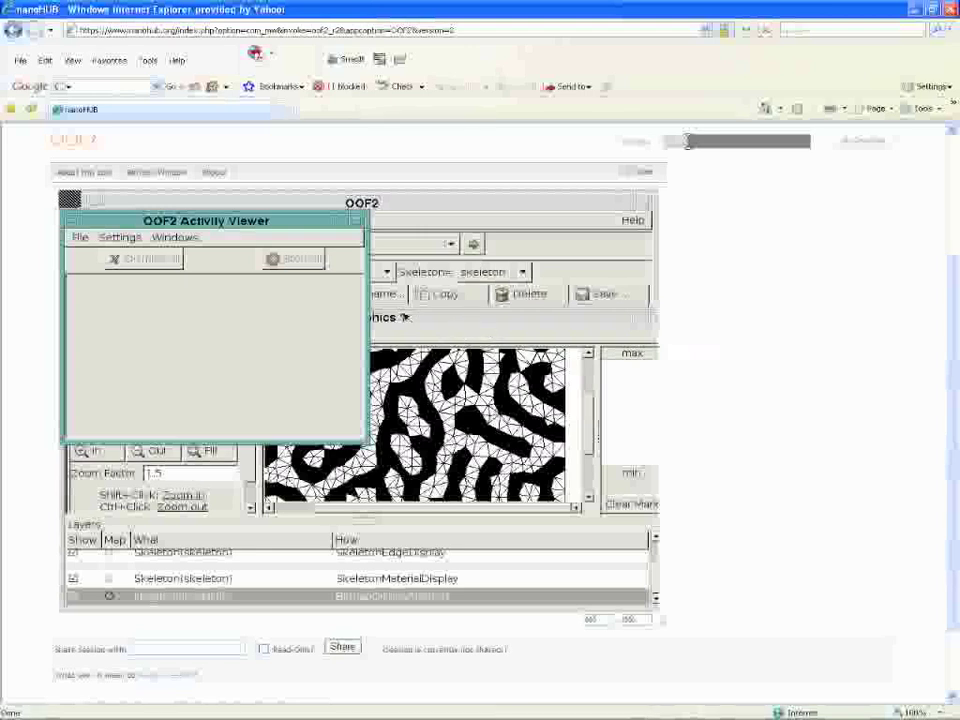
{"action": "left_click", "coordinate": [444, 318]}
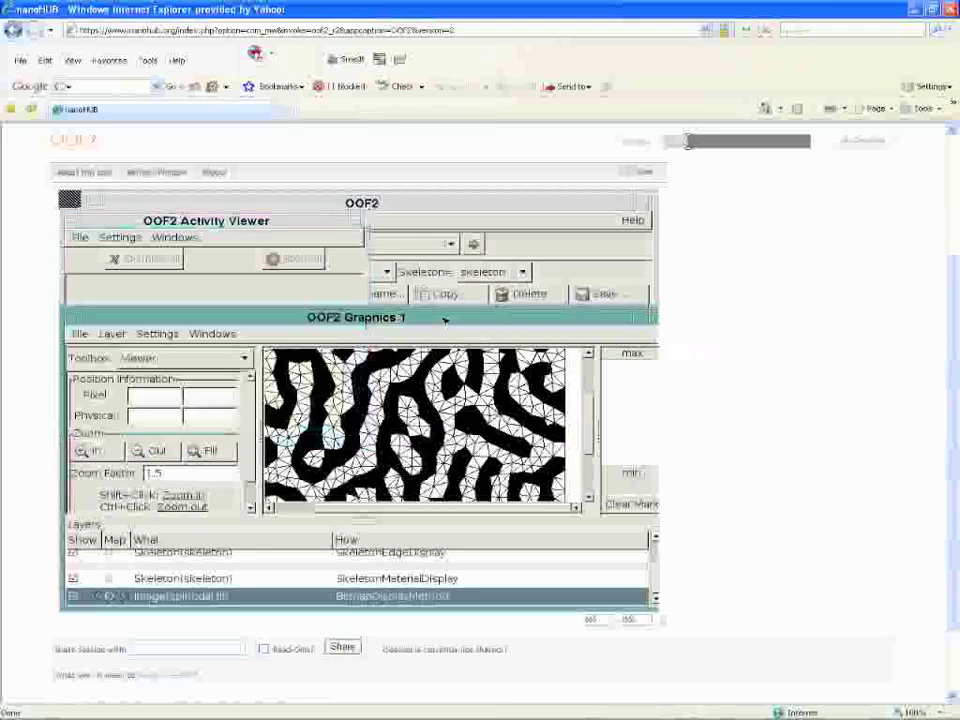
{"action": "left_click", "coordinate": [160, 451]}
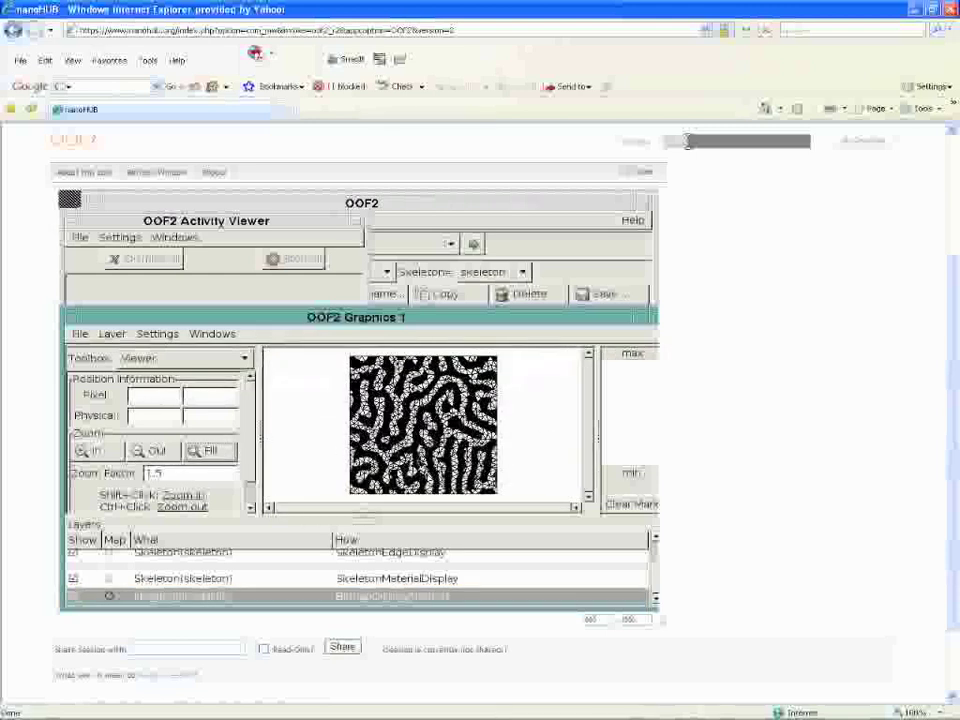
Step: Hide the skeleton edge layer and toggle the skeleton material layer to compare it with the spinodal.tif image
{"action": "left_click", "coordinate": [75, 580]}
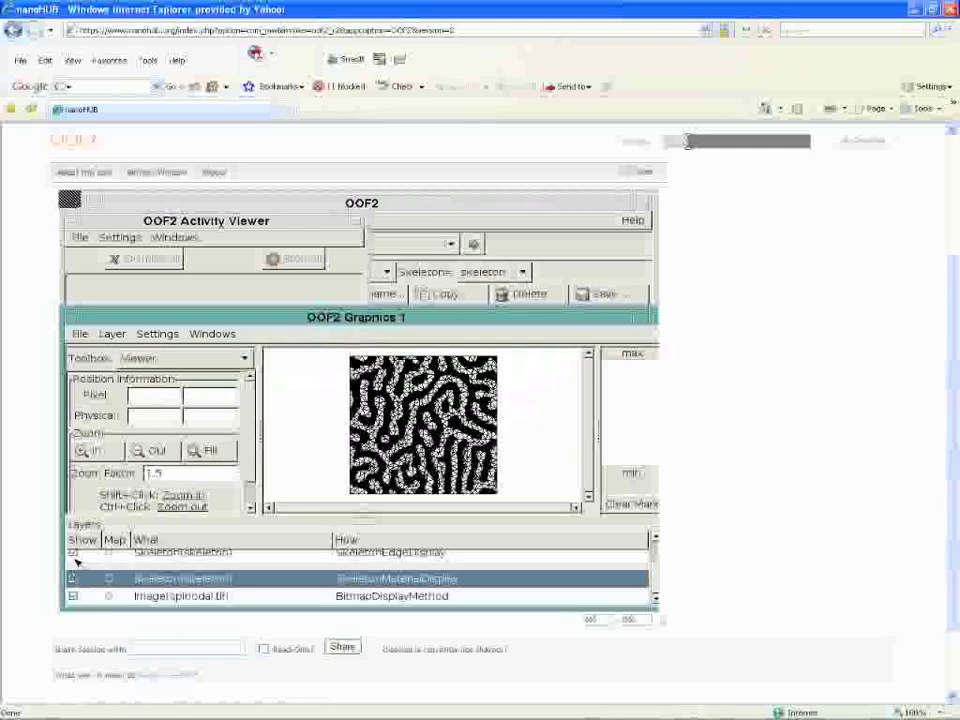
{"action": "left_click", "coordinate": [74, 555]}
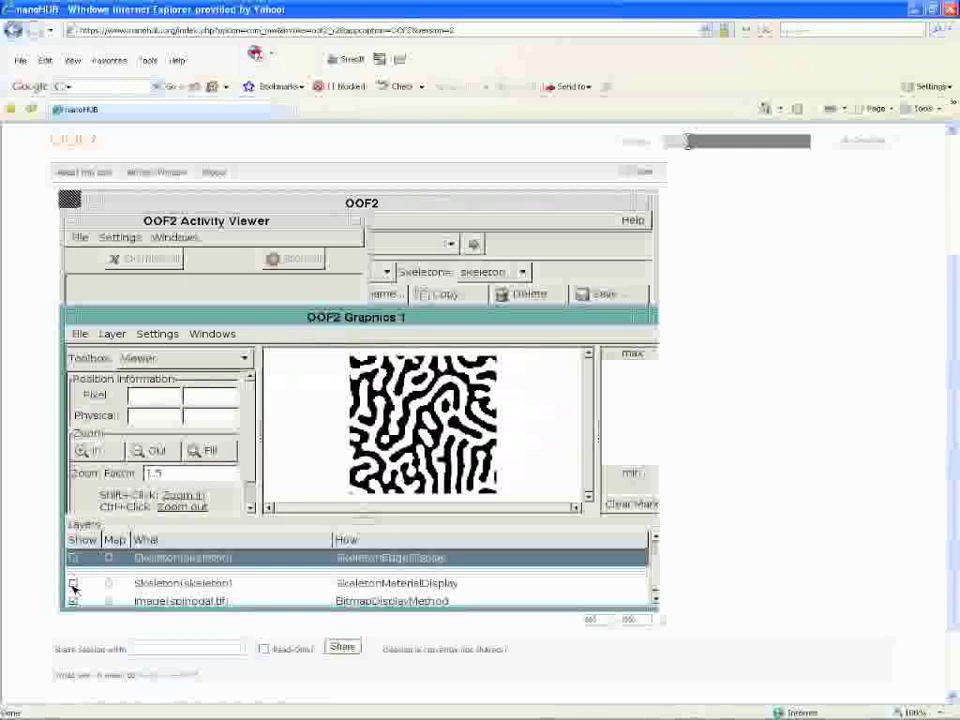
{"action": "left_click", "coordinate": [72, 585]}
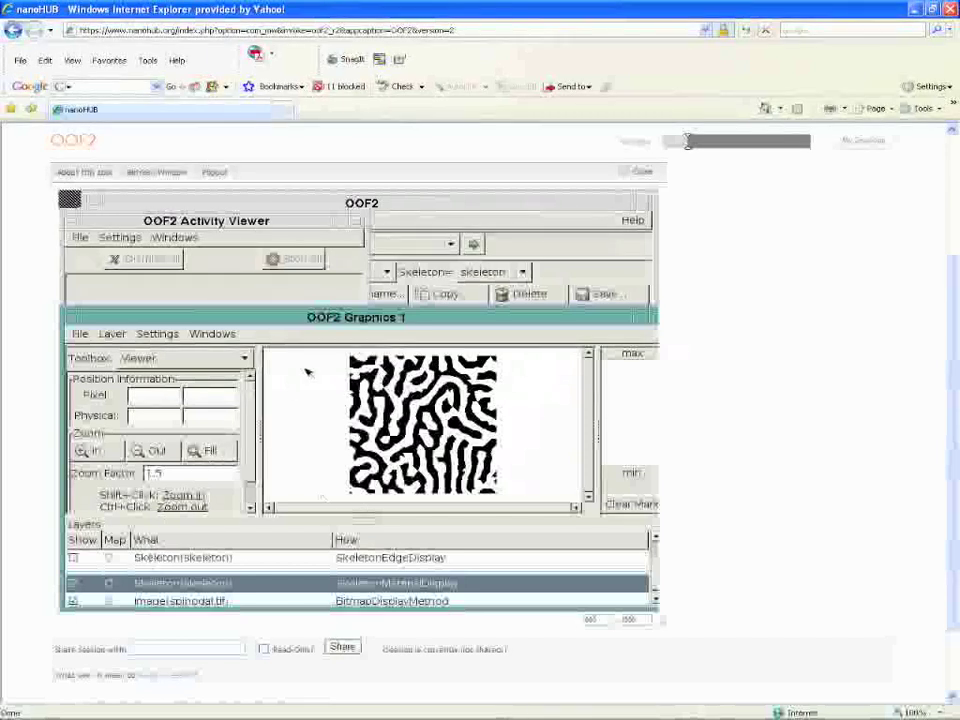
Step: Swap edges on all elements of the annealed skeleton using the Average Energy criterion with alpha 0.3
{"action": "left_click", "coordinate": [499, 223]}
{"action": "left_click", "coordinate": [535, 326]}
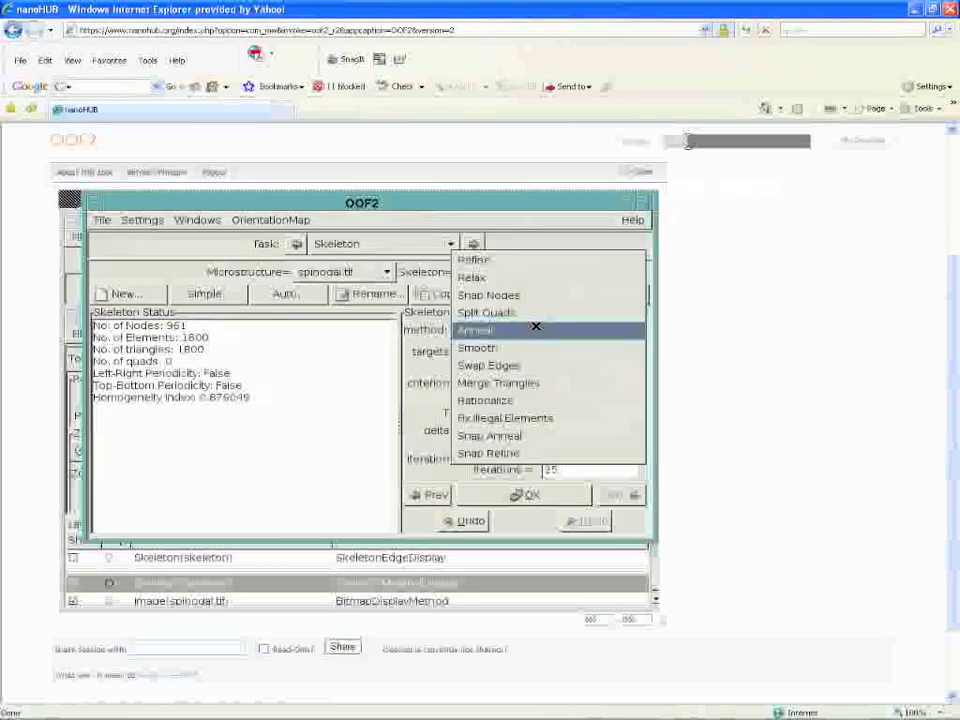
{"action": "left_click", "coordinate": [531, 366]}
{"action": "left_click", "coordinate": [500, 495]}
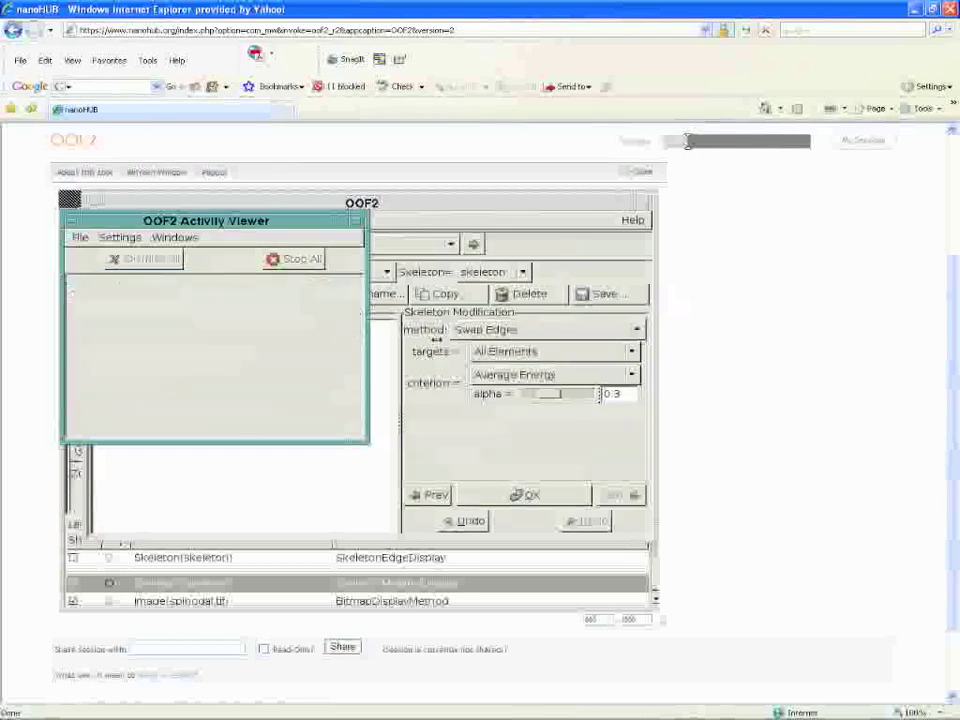
Step: Refine the skeleton's heterogeneous elements with threshold 0.9, the unconditional criterion, conservative trisection and alpha 0.3
{"action": "left_click", "coordinate": [520, 330]}
{"action": "left_click", "coordinate": [527, 330]}
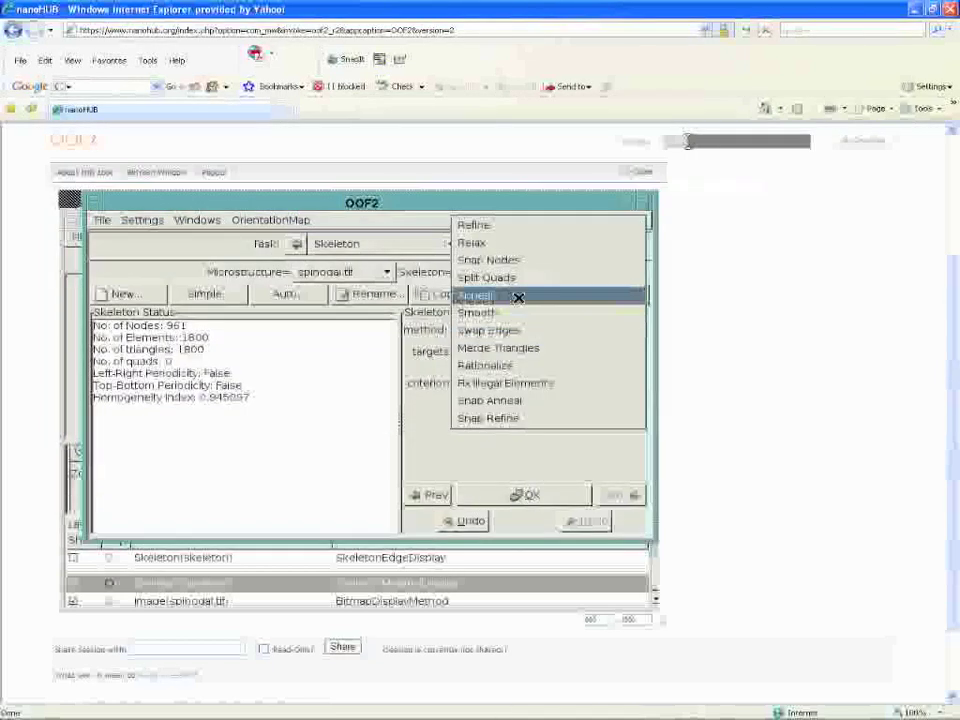
{"action": "left_click", "coordinate": [506, 224]}
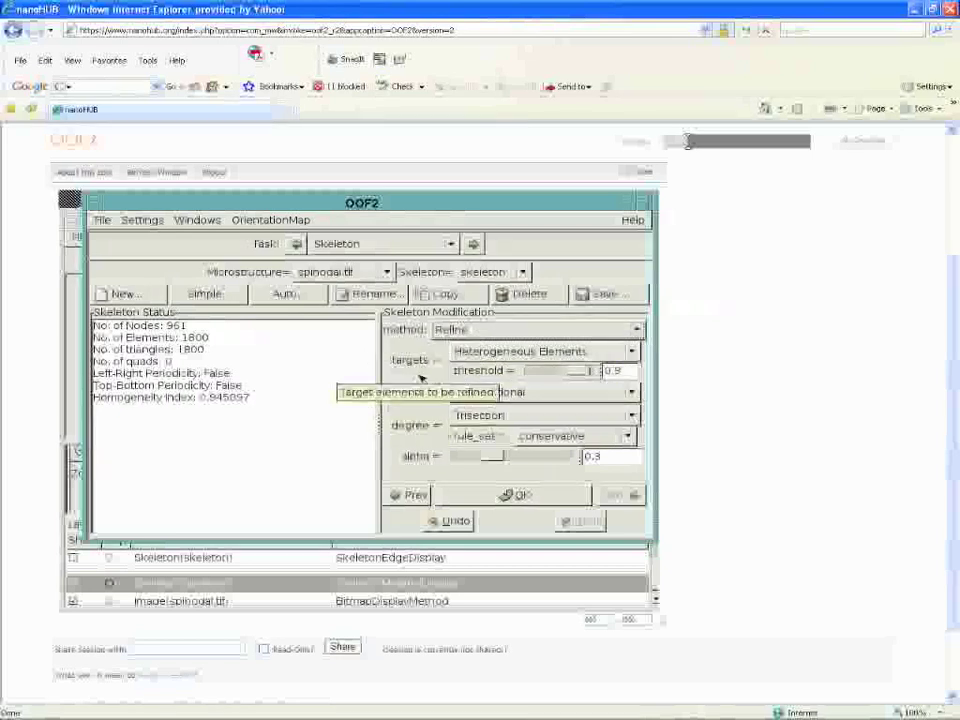
{"action": "left_click", "coordinate": [561, 355]}
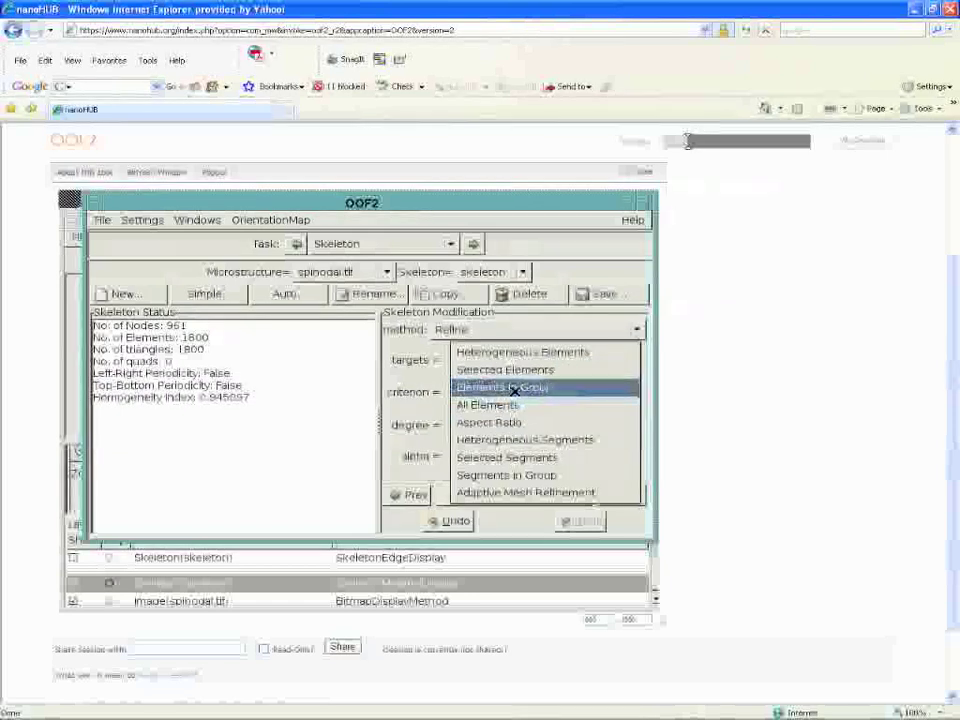
{"action": "left_click", "coordinate": [413, 376]}
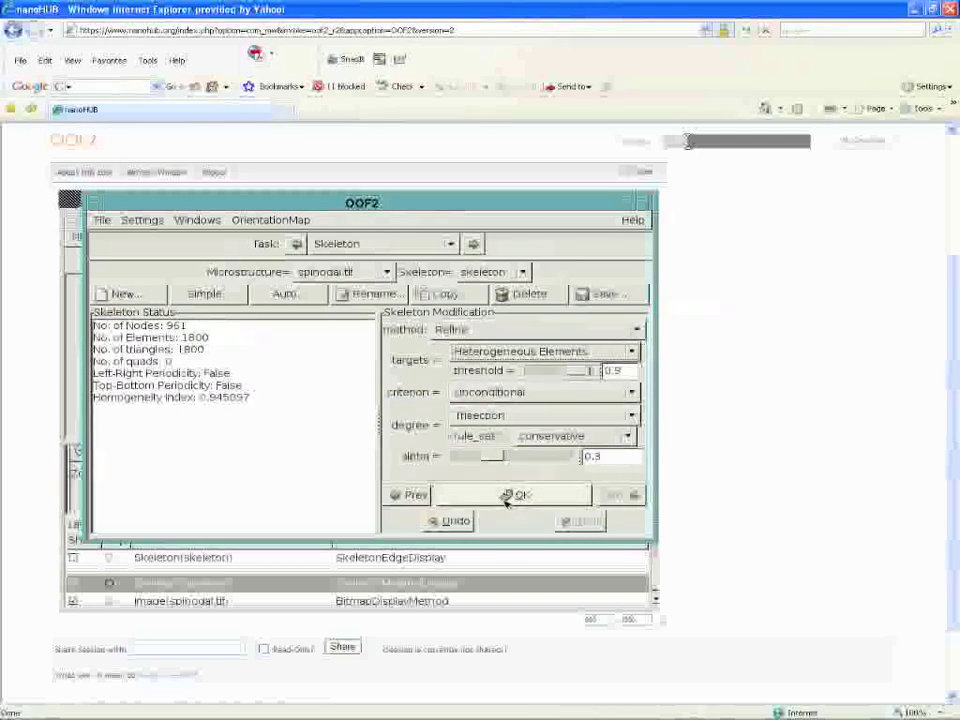
{"action": "left_click", "coordinate": [507, 495]}
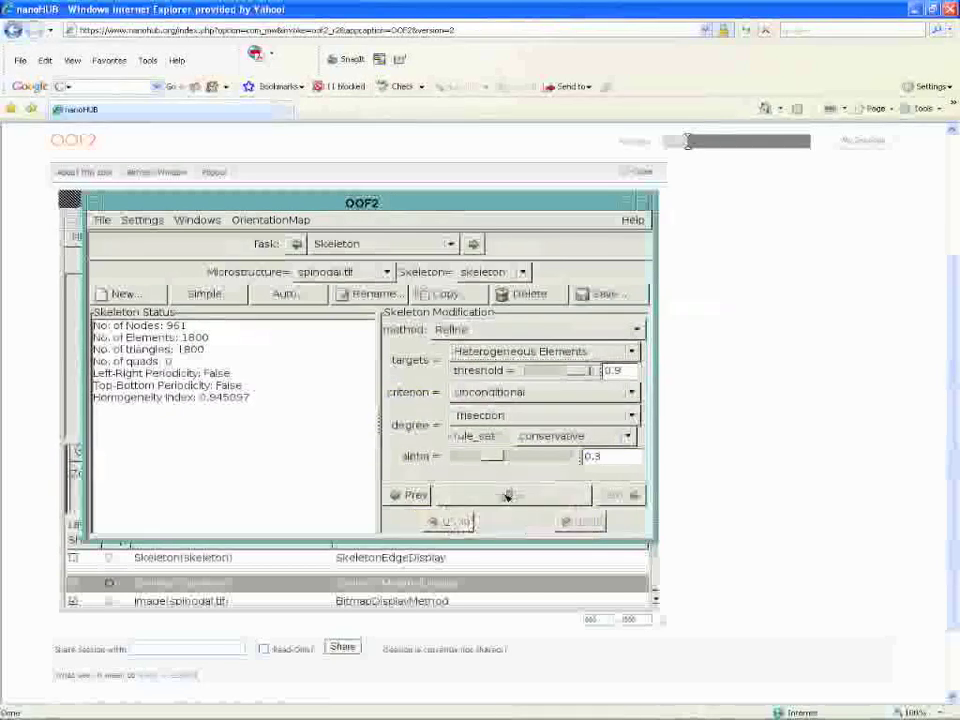
Step: Toggle the skeleton edge layer in the graphics window to compare the refined mesh with its material display, leaving the edges hidden
{"action": "left_click", "coordinate": [525, 559]}
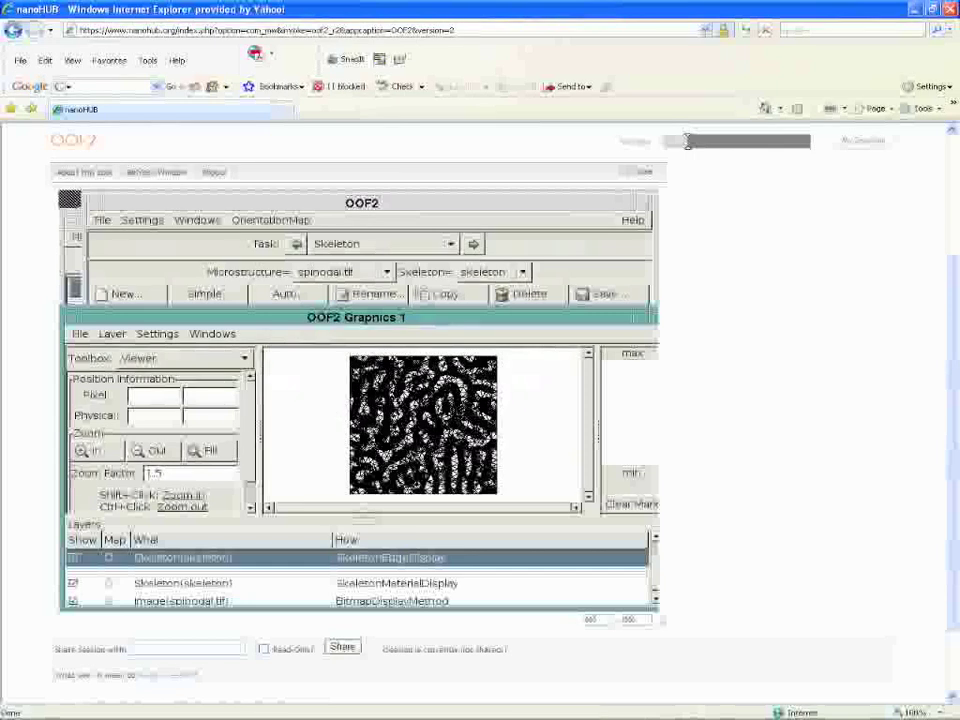
{"action": "left_click", "coordinate": [76, 560]}
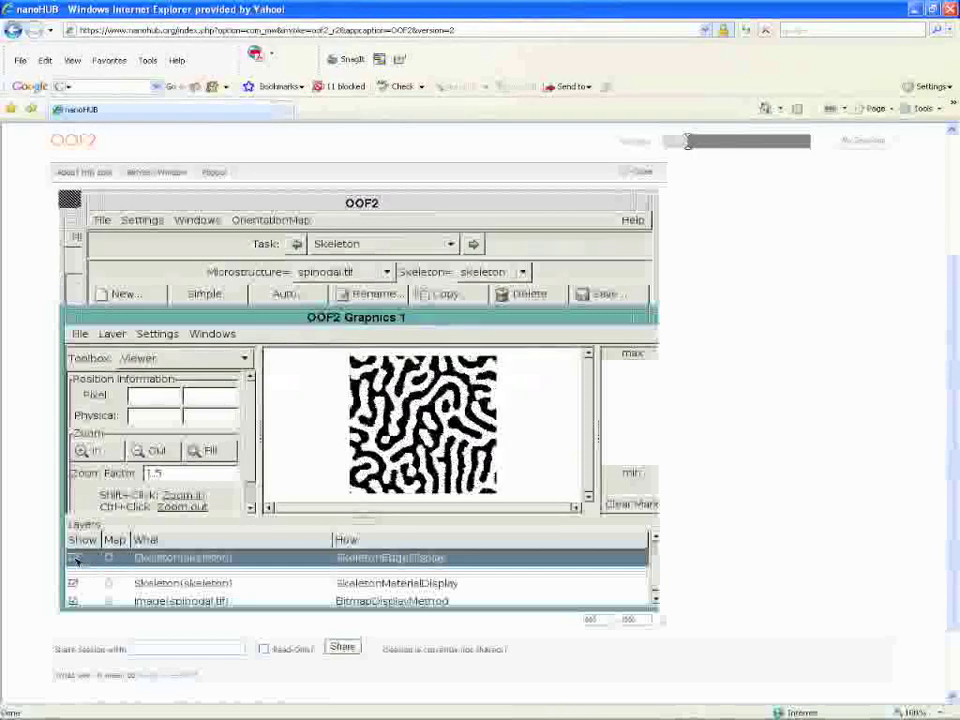
{"action": "left_click", "coordinate": [76, 560]}
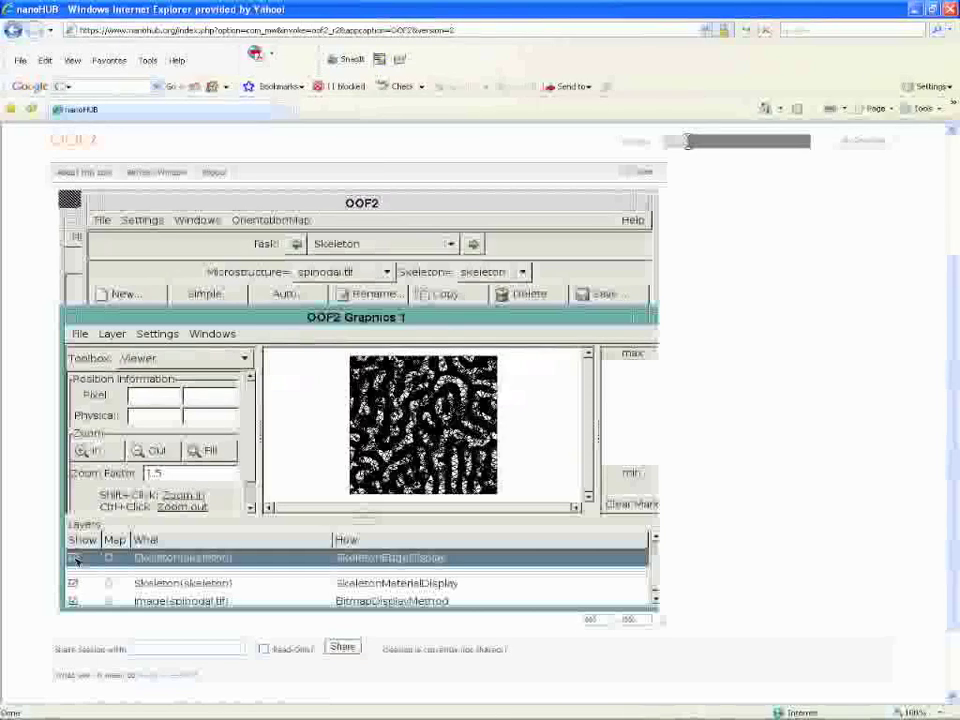
{"action": "left_click", "coordinate": [76, 560]}
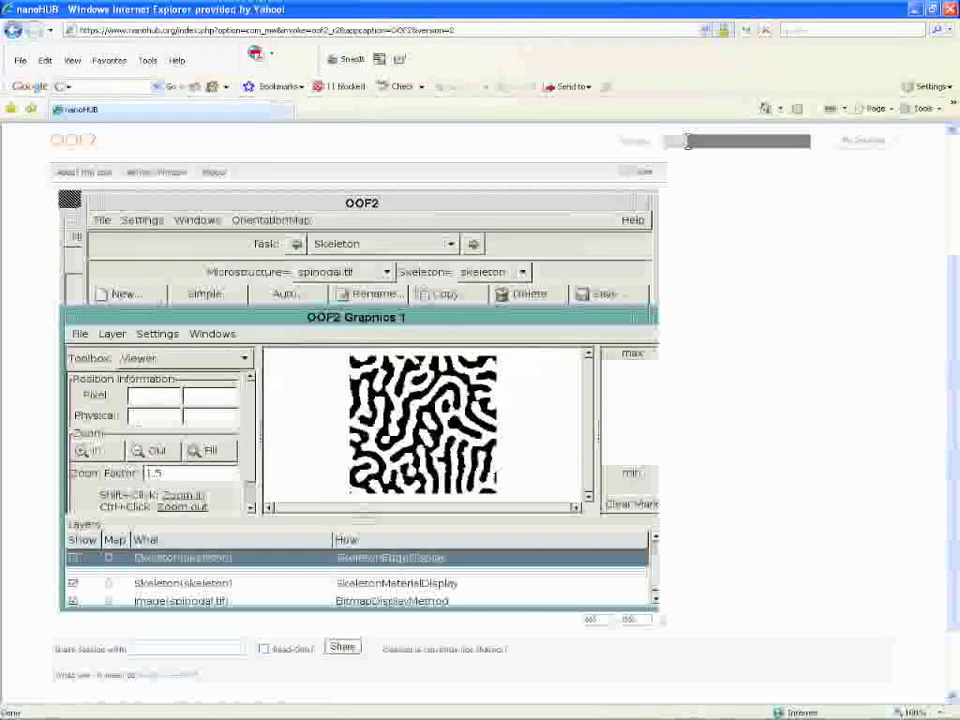
Step: Swap edges on all elements of the refined skeleton using the Average Energy criterion with alpha 0.3
{"action": "left_click", "coordinate": [177, 243]}
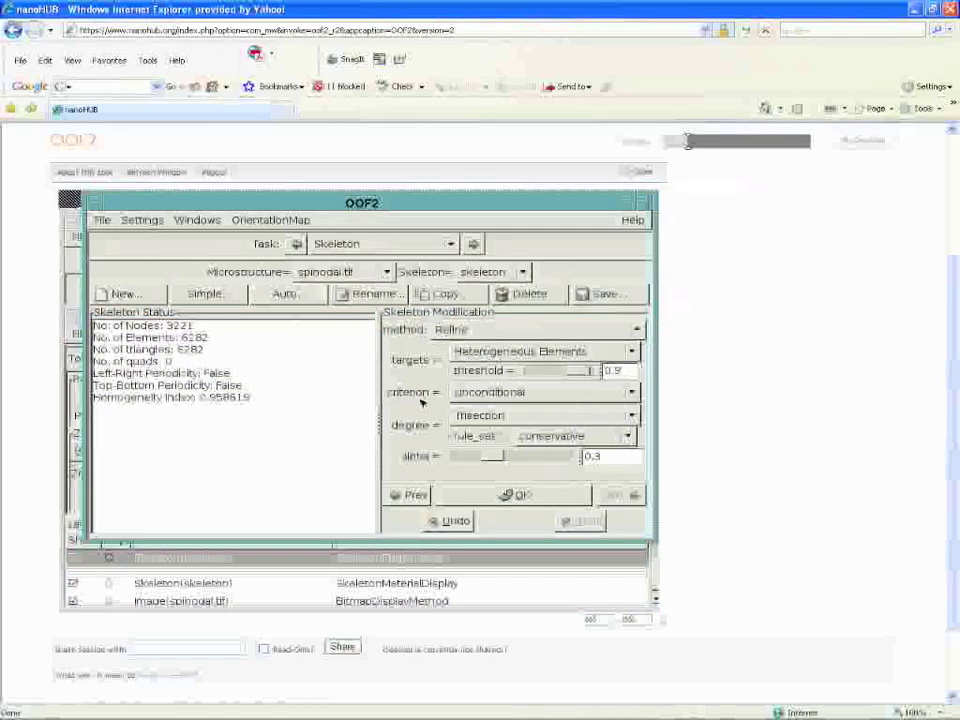
{"action": "left_click", "coordinate": [452, 330]}
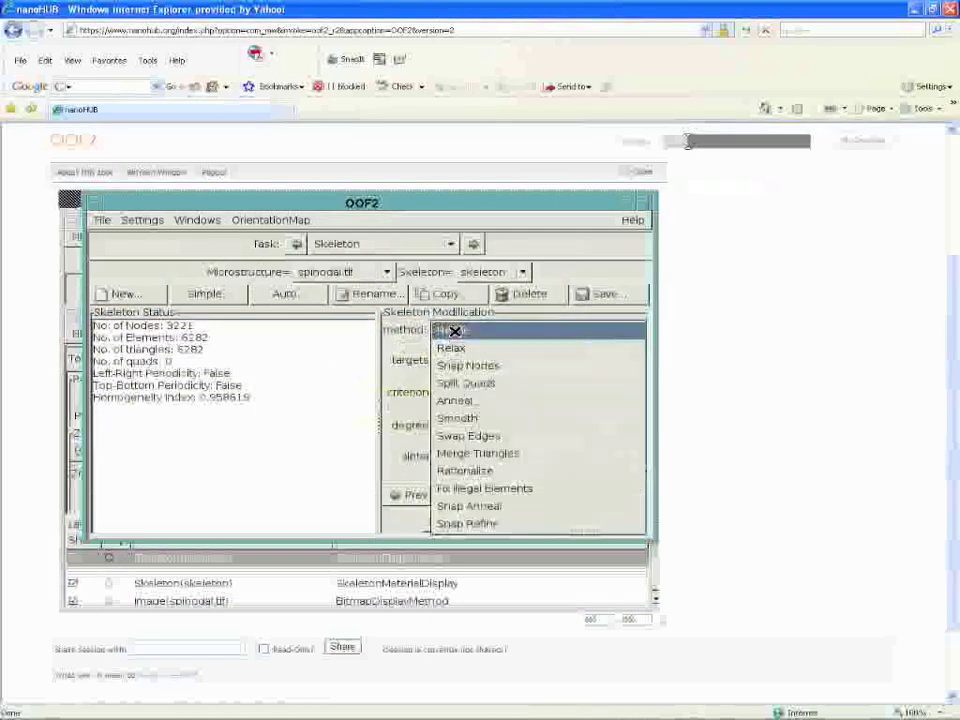
{"action": "left_click", "coordinate": [520, 436]}
{"action": "left_click", "coordinate": [524, 495]}
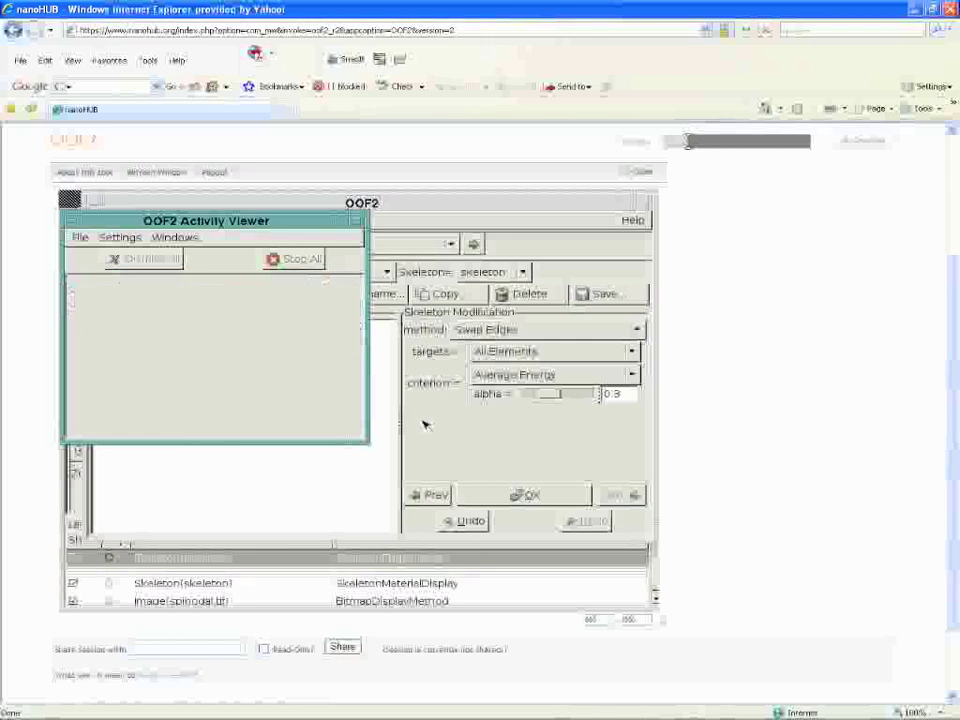
{"action": "left_click", "coordinate": [426, 426]}
Step: Anneal all nodes of the refined skeleton using Average Energy with alpha 0.7, T 0.0, delta 1.0 and 25 fixed iterations
{"action": "left_click", "coordinate": [502, 332]}
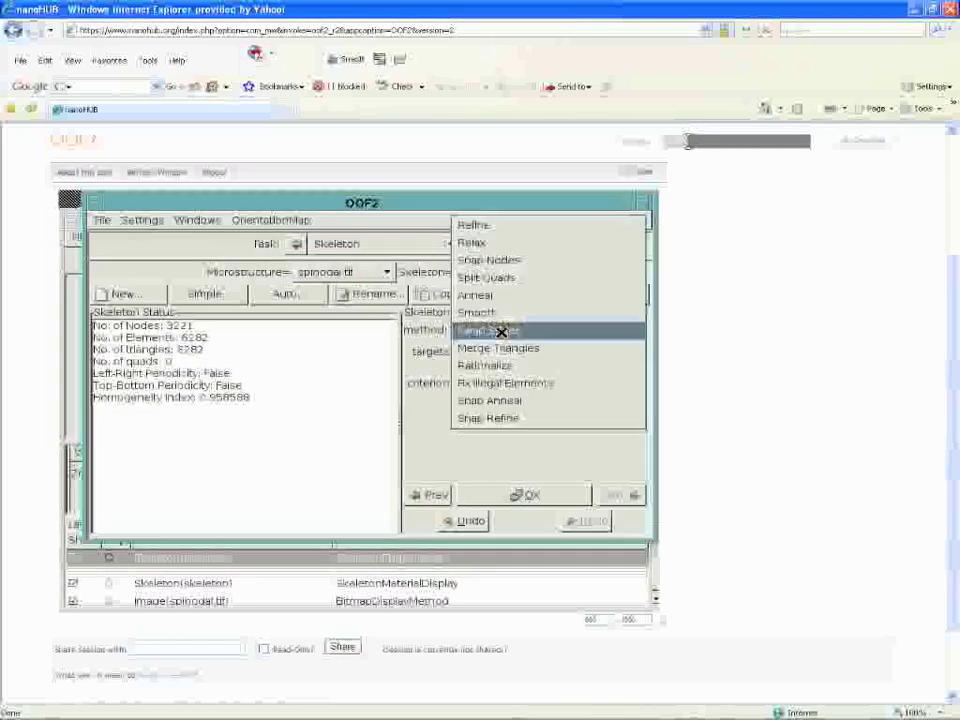
{"action": "left_click", "coordinate": [525, 296]}
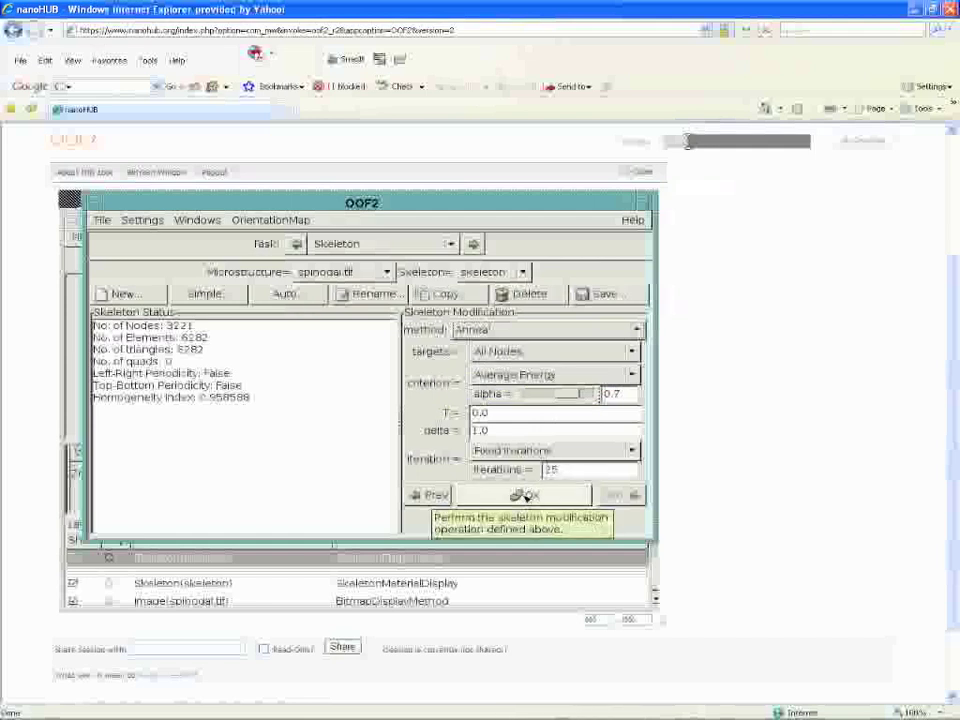
{"action": "left_click", "coordinate": [521, 496]}
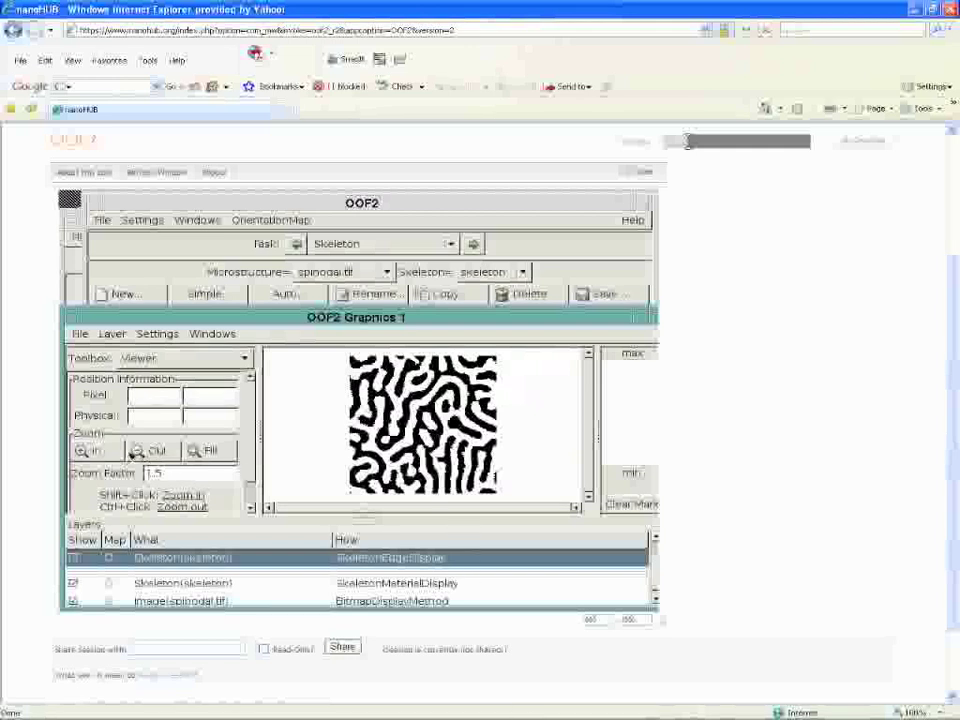
Step: Examine the annealed skeleton up close in the graphics window and toggle its material layer to compare it with the image
{"action": "left_click", "coordinate": [98, 451]}
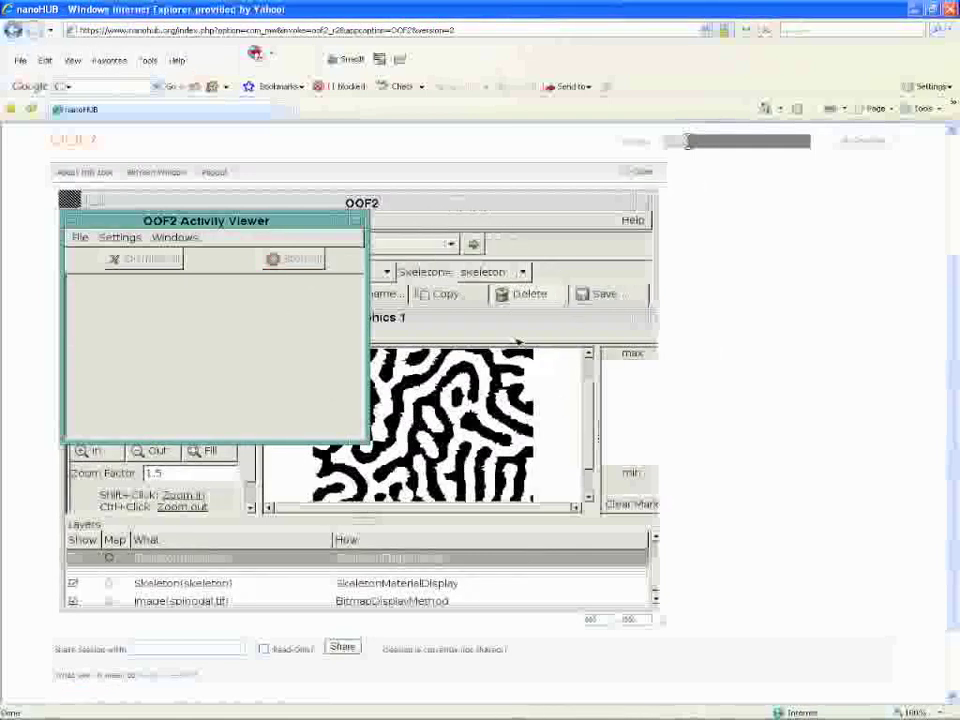
{"action": "left_click", "coordinate": [512, 317]}
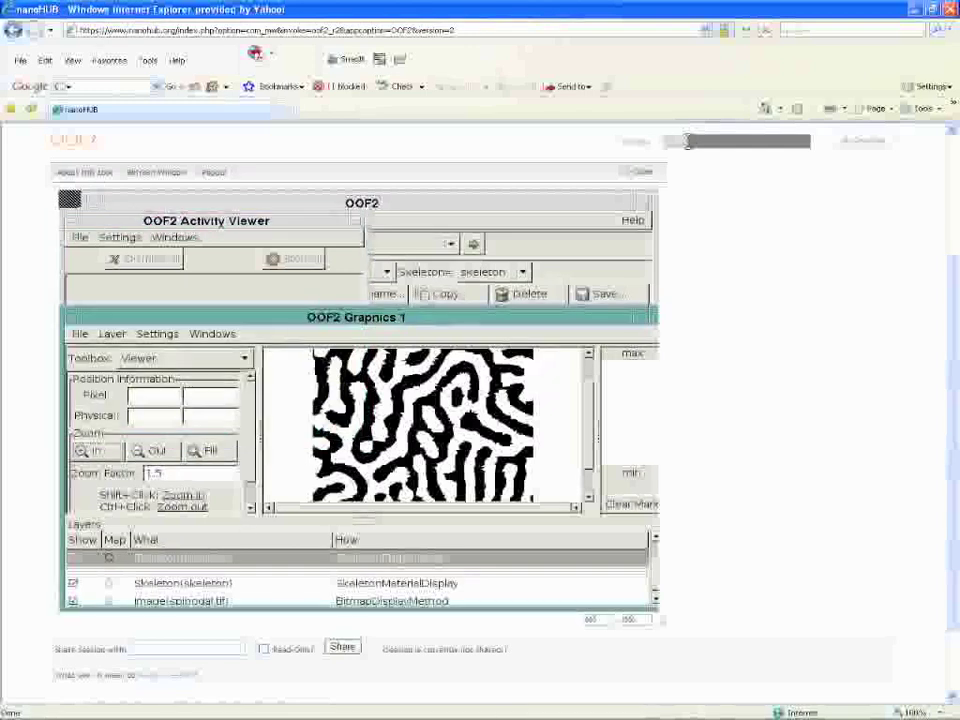
{"action": "left_click", "coordinate": [73, 584]}
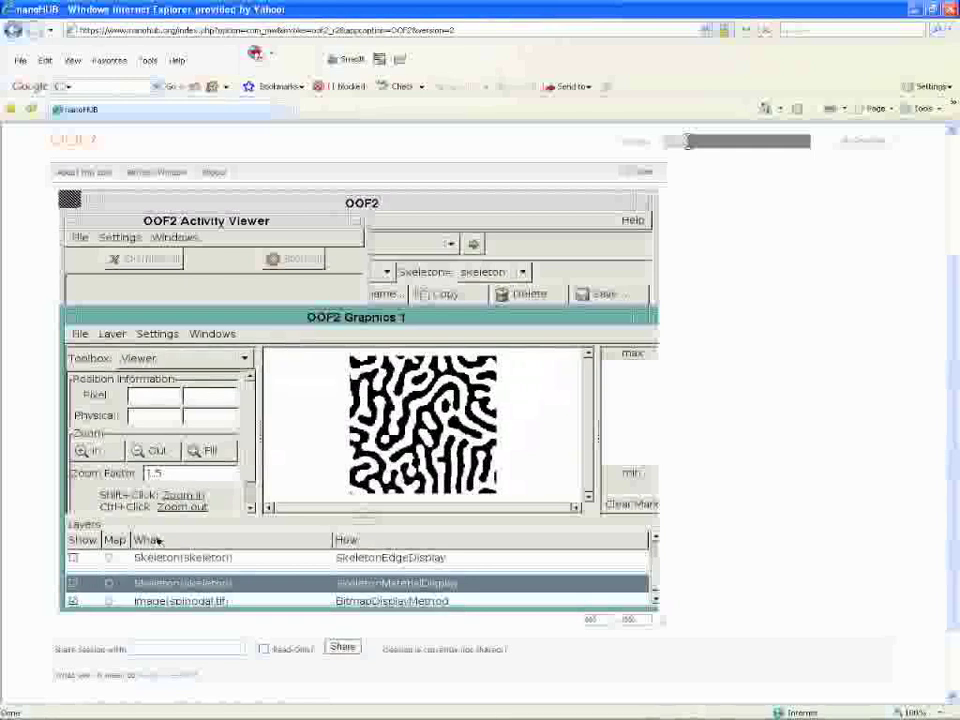
Step: Swap edges on all elements once more after the second annealing, using Average Energy with alpha 0.3
{"action": "left_click", "coordinate": [521, 209]}
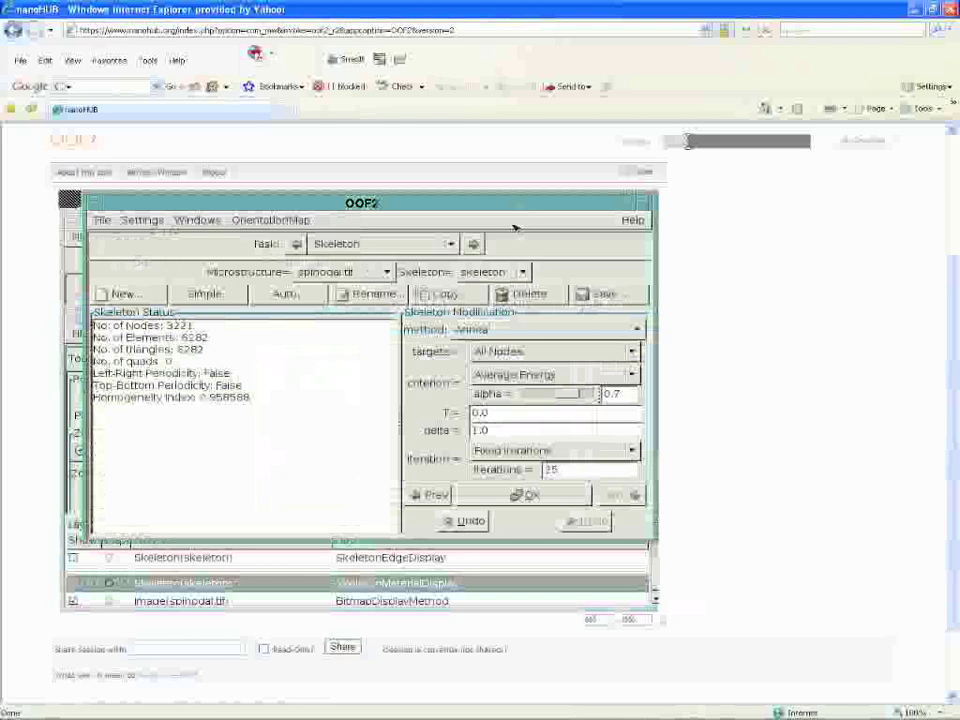
{"action": "left_click", "coordinate": [505, 329]}
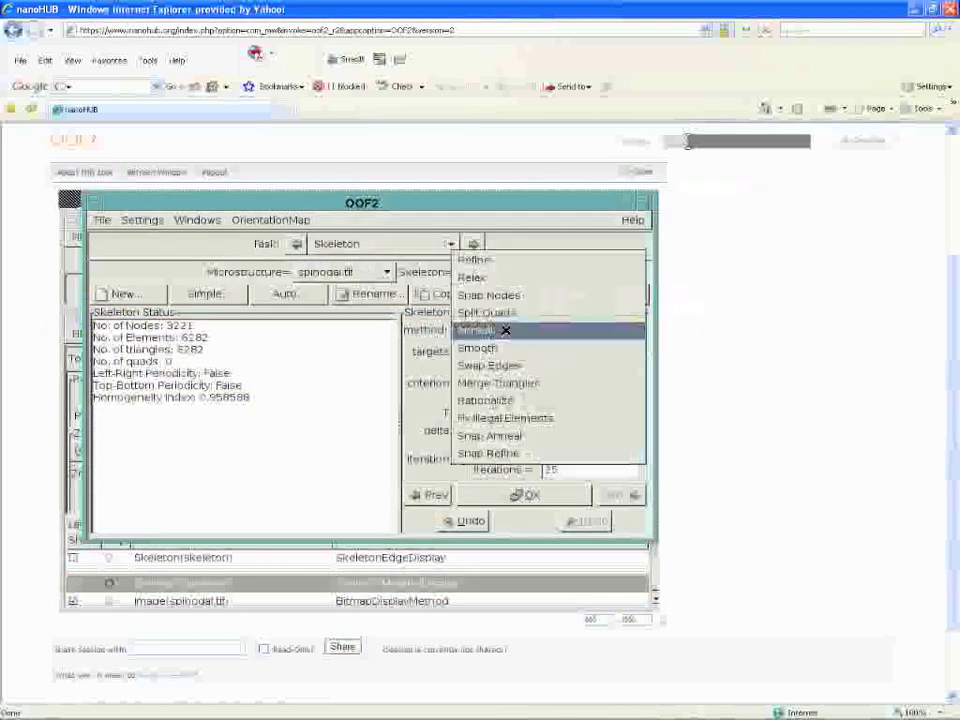
{"action": "left_click", "coordinate": [506, 367]}
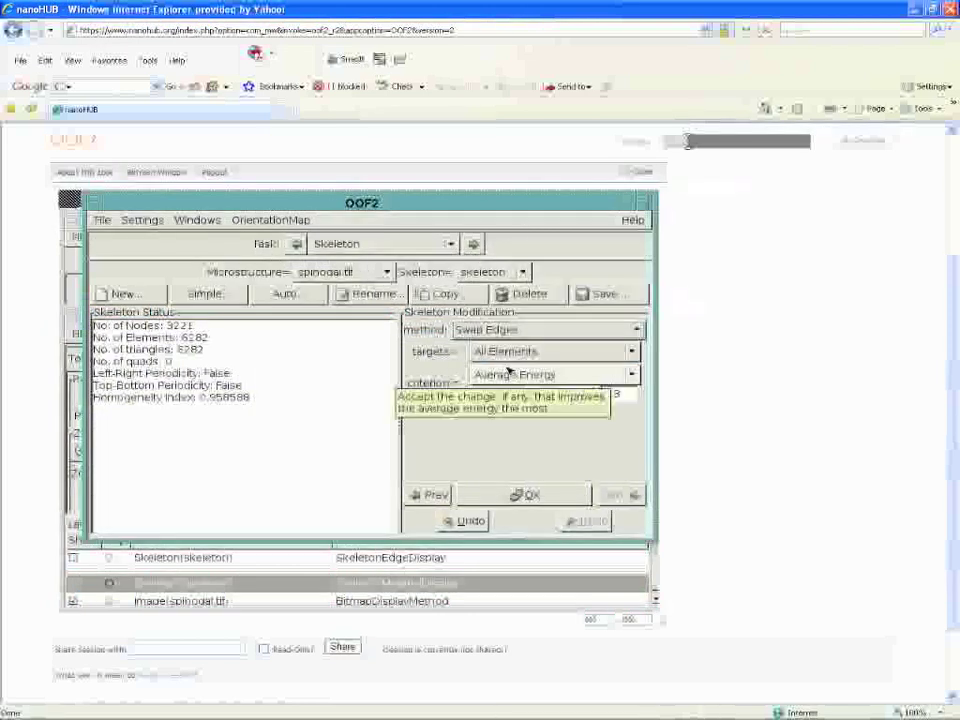
{"action": "left_click", "coordinate": [525, 495]}
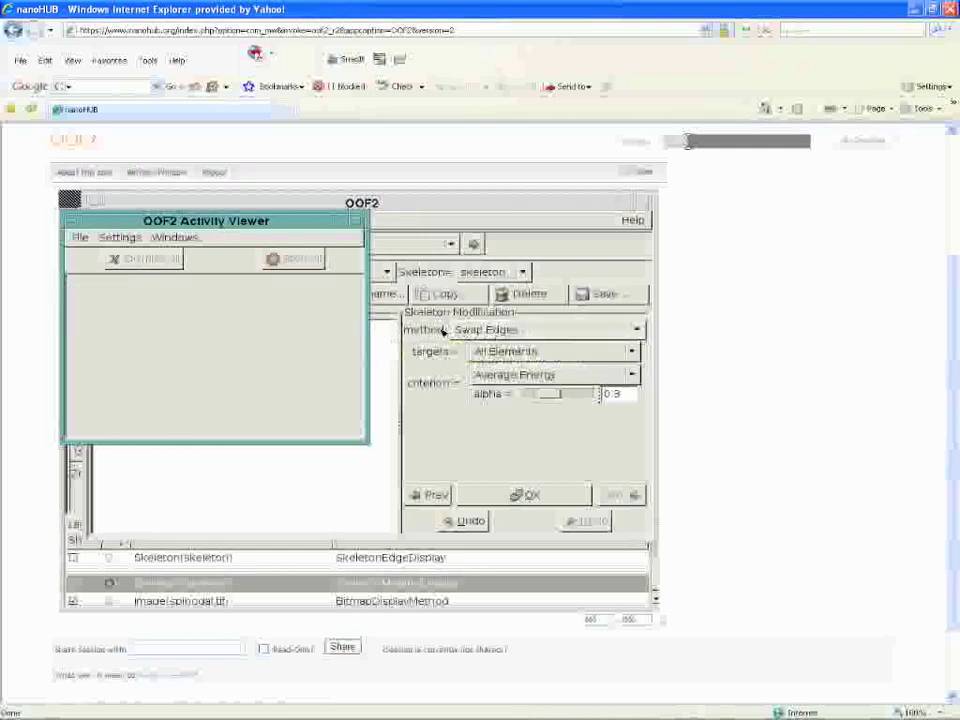
Step: Choose Merge Triangles as the skeleton modification method for all elements, with the Average Energy criterion and alpha 0.3
{"action": "left_click", "coordinate": [488, 332]}
{"action": "left_click", "coordinate": [492, 330]}
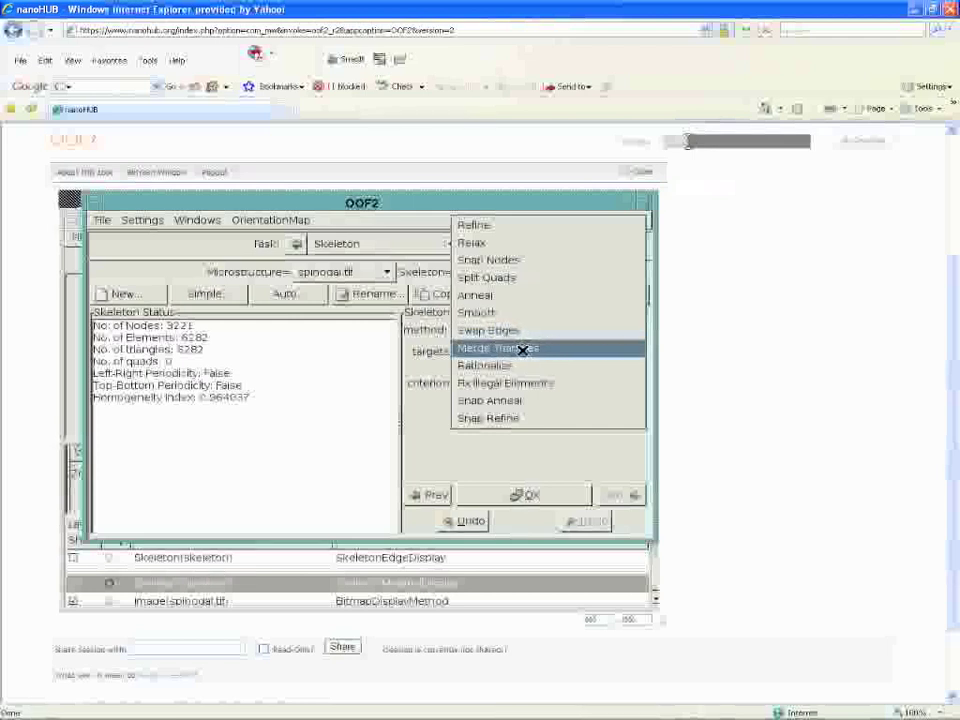
{"action": "left_click", "coordinate": [523, 349]}
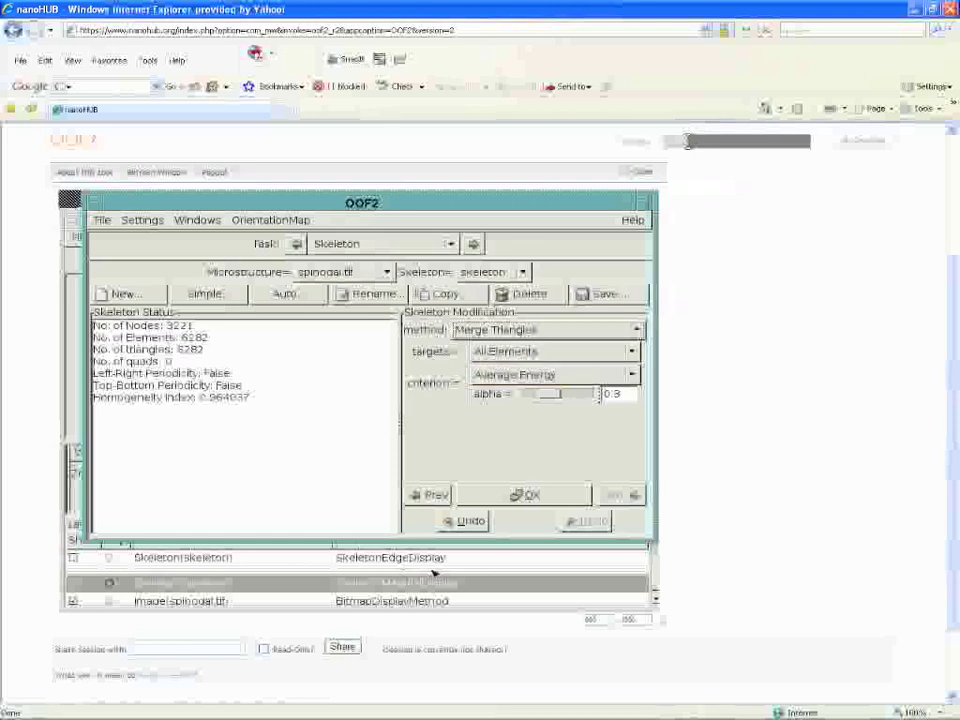
Step: Show the skeleton edge display layer over the image and examine the triangles up close in the graphics window
{"action": "left_click", "coordinate": [495, 570]}
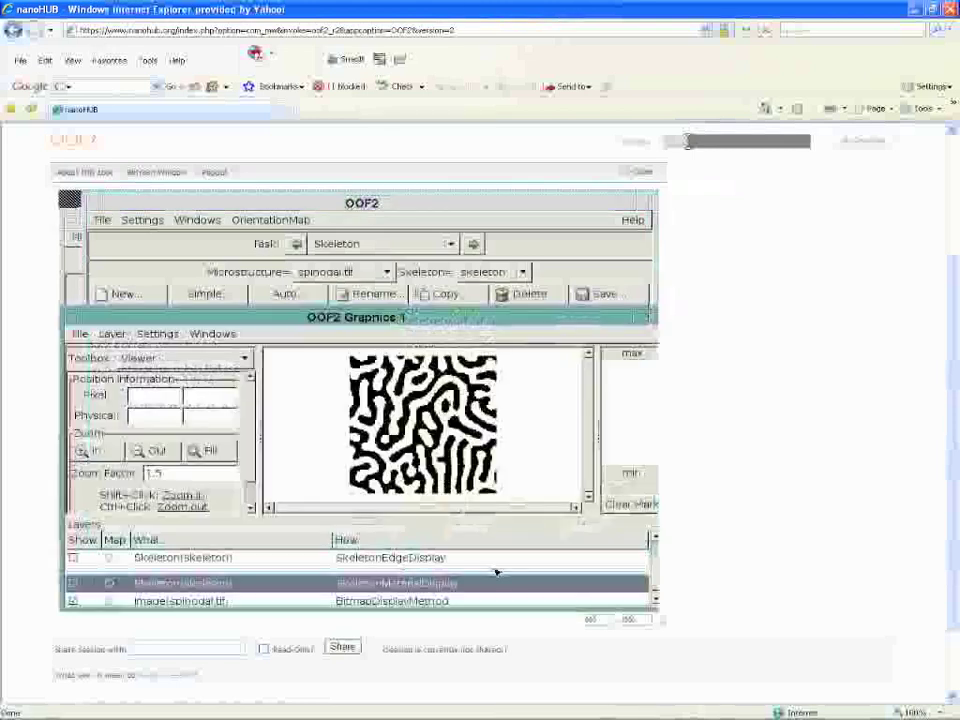
{"action": "left_click", "coordinate": [75, 558]}
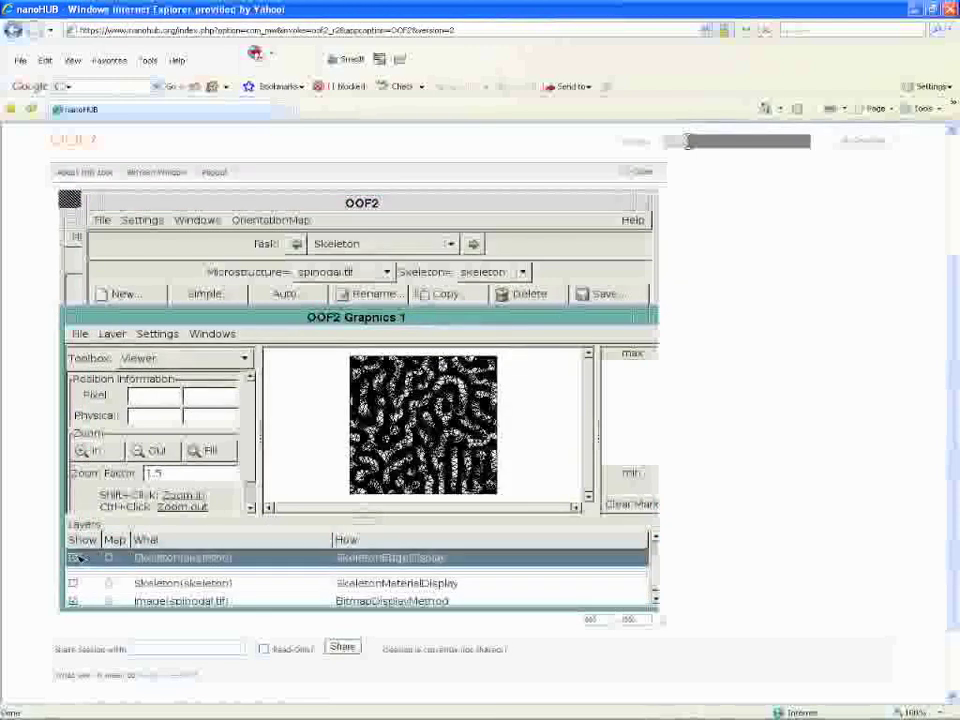
{"action": "left_click", "coordinate": [160, 451]}
{"action": "left_click", "coordinate": [167, 452]}
{"action": "left_click", "coordinate": [167, 452]}
{"action": "left_click", "coordinate": [167, 452]}
{"action": "left_click", "coordinate": [108, 447]}
{"action": "left_click", "coordinate": [108, 447]}
{"action": "left_click", "coordinate": [108, 447]}
{"action": "left_click", "coordinate": [108, 449]}
{"action": "left_click", "coordinate": [108, 449]}
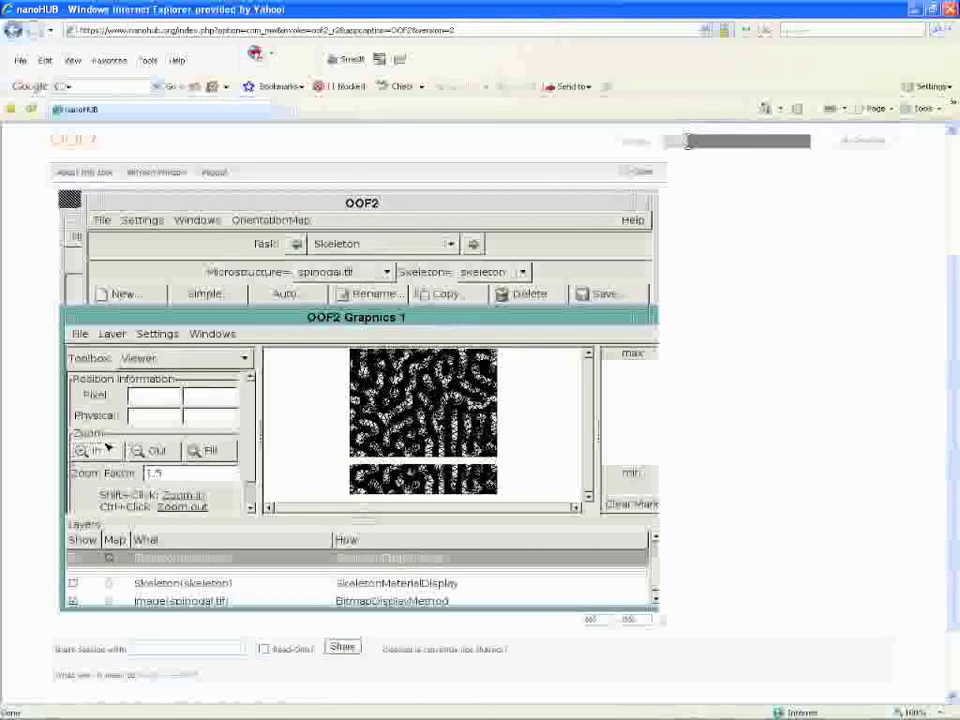
{"action": "left_click", "coordinate": [108, 449]}
{"action": "left_click", "coordinate": [108, 449]}
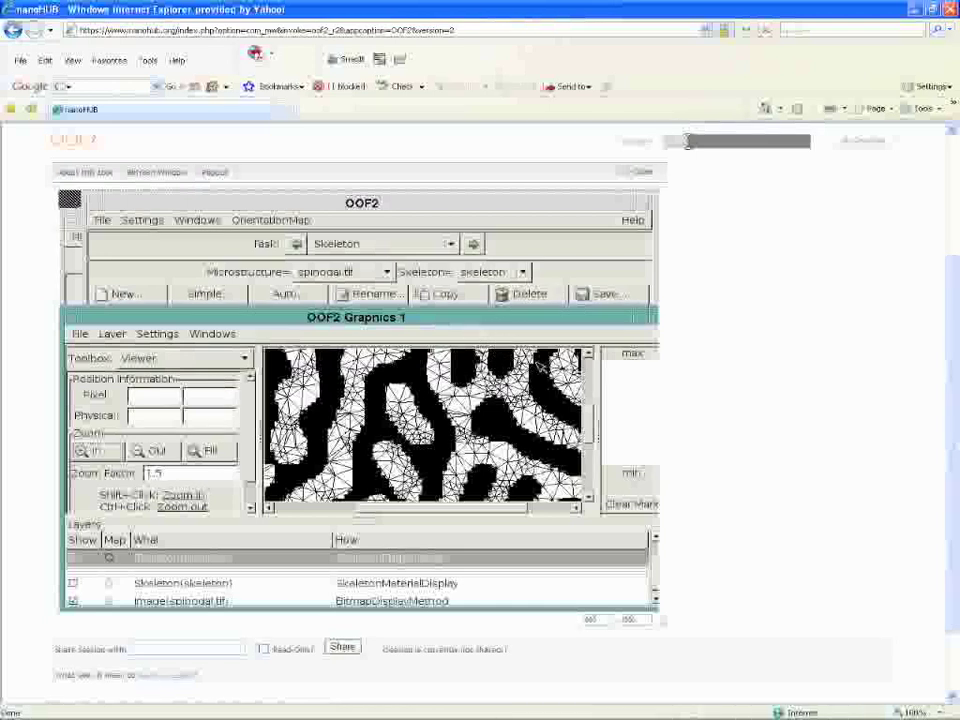
Step: Merge triangles across all elements using Average Energy with alpha 0.3, and check the skeleton's element, triangle and quad counts
{"action": "left_click", "coordinate": [527, 239]}
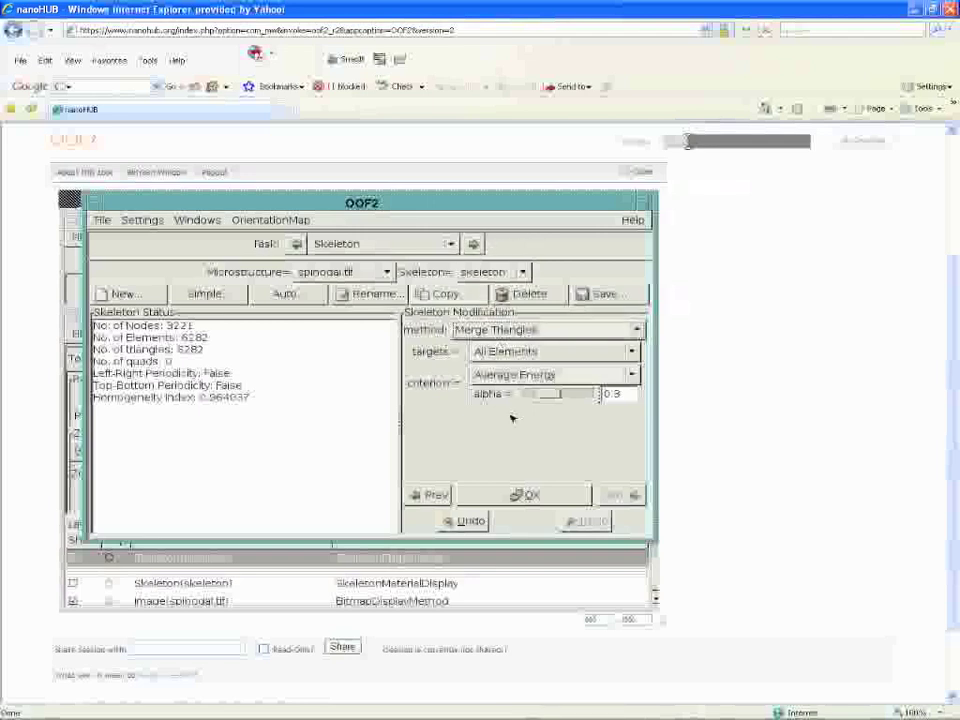
{"action": "left_click", "coordinate": [525, 494]}
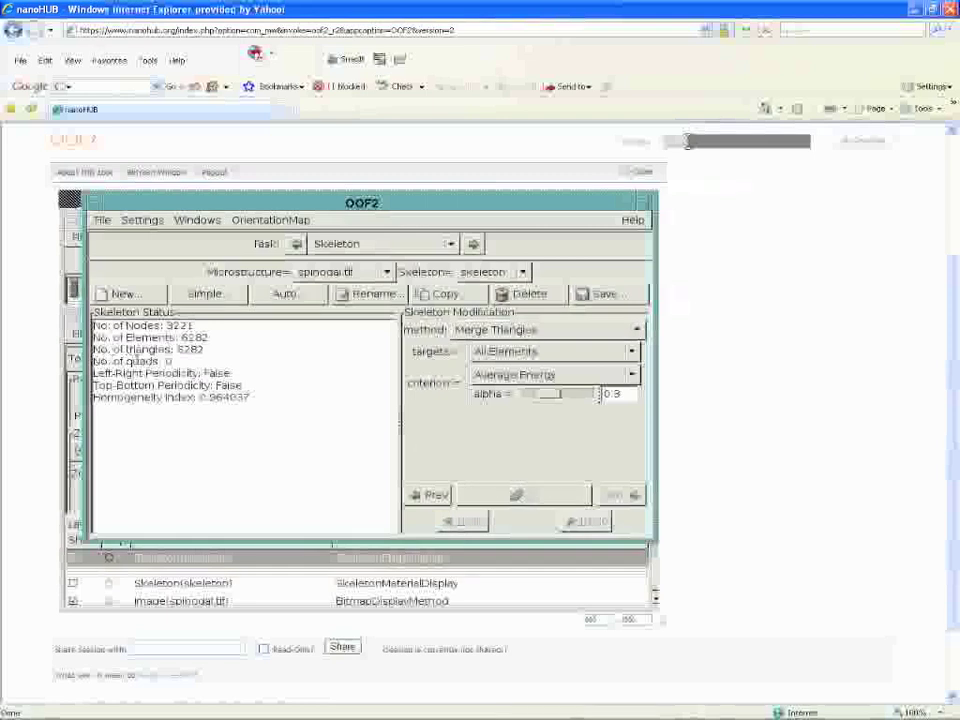
{"action": "left_click_drag", "start_coordinate": [178, 361], "coordinate": [147, 361]}
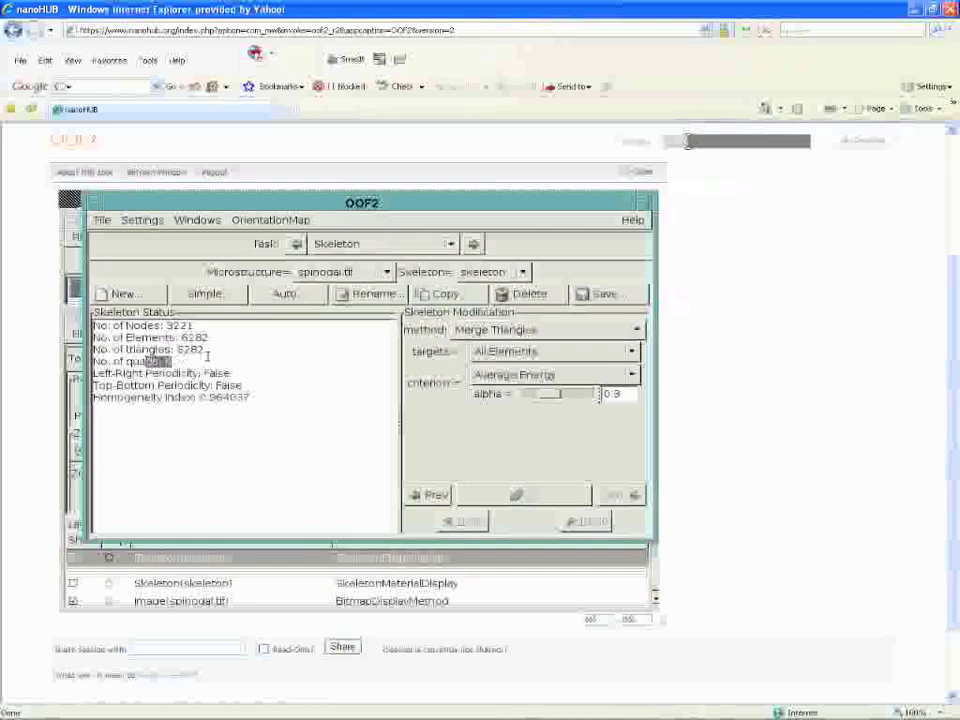
{"action": "left_click", "coordinate": [178, 349]}
{"action": "left_click_drag", "start_coordinate": [179, 350], "coordinate": [183, 350]}
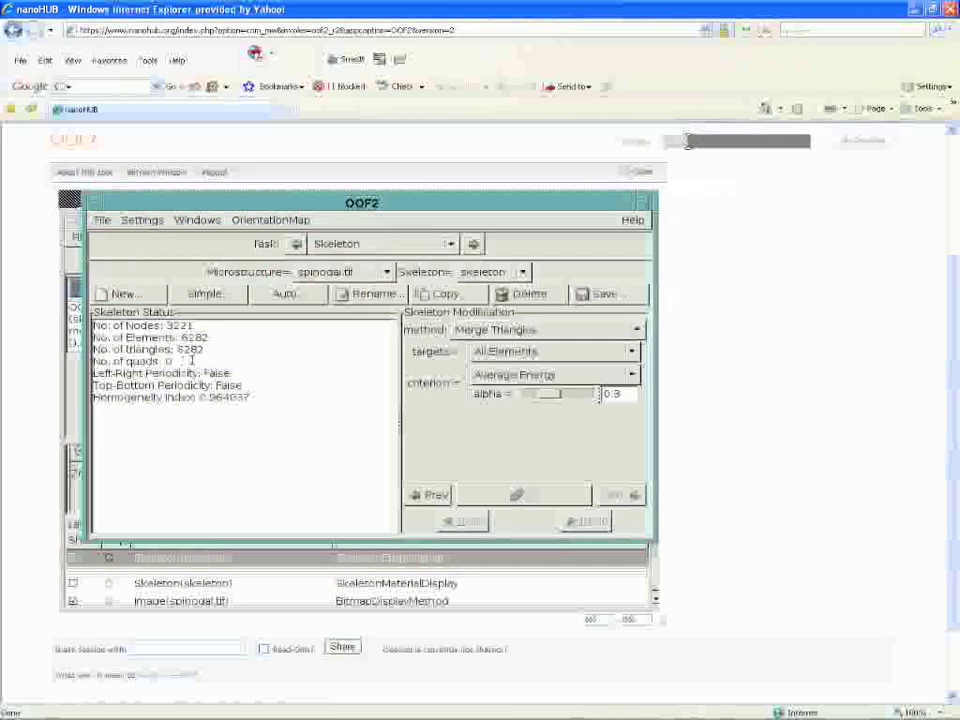
{"action": "double_click", "coordinate": [180, 362]}
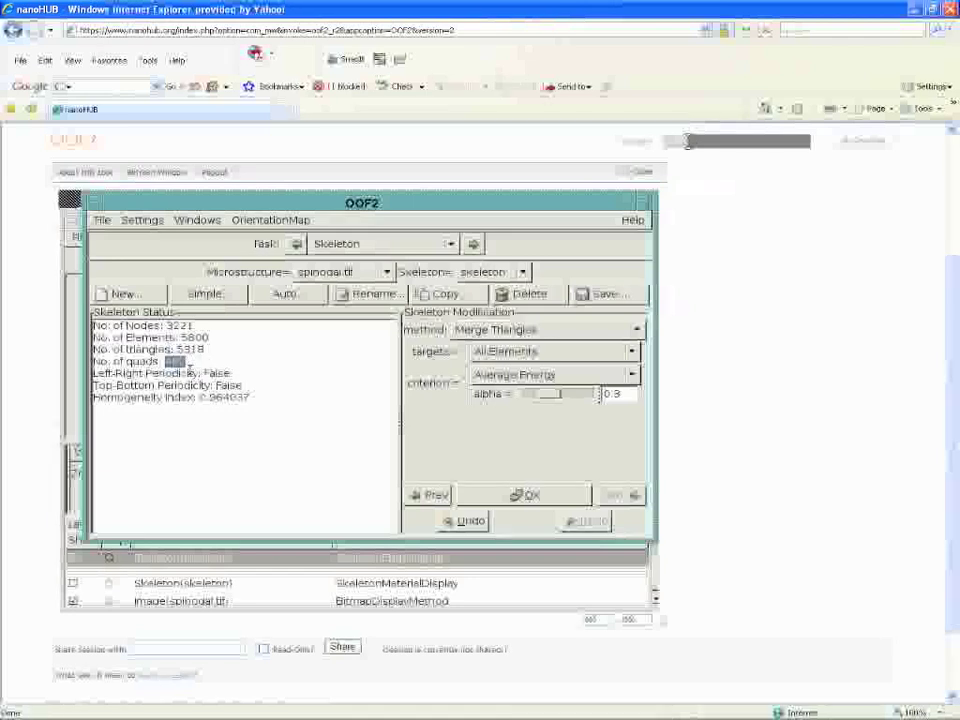
{"action": "left_click_drag", "start_coordinate": [184, 337], "coordinate": [210, 349]}
{"action": "left_click", "coordinate": [207, 343]}
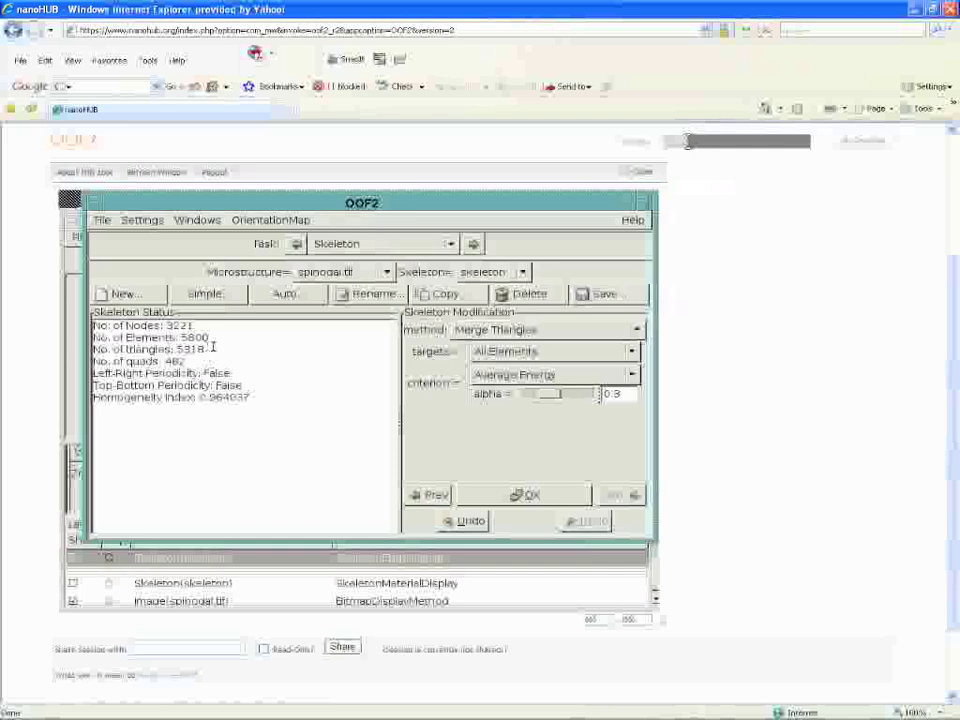
Step: Anneal all nodes of the merged skeleton using Average Energy with alpha about 0.31, T 0.0, delta 1.0 and 50 fixed iterations
{"action": "left_click", "coordinate": [466, 329]}
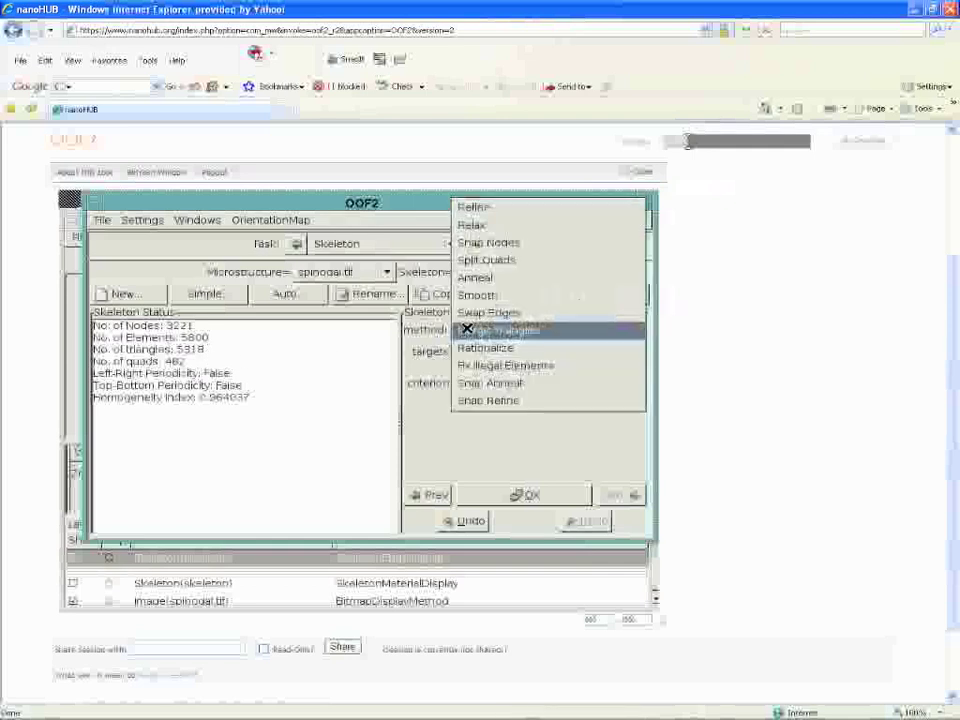
{"action": "left_click", "coordinate": [431, 399]}
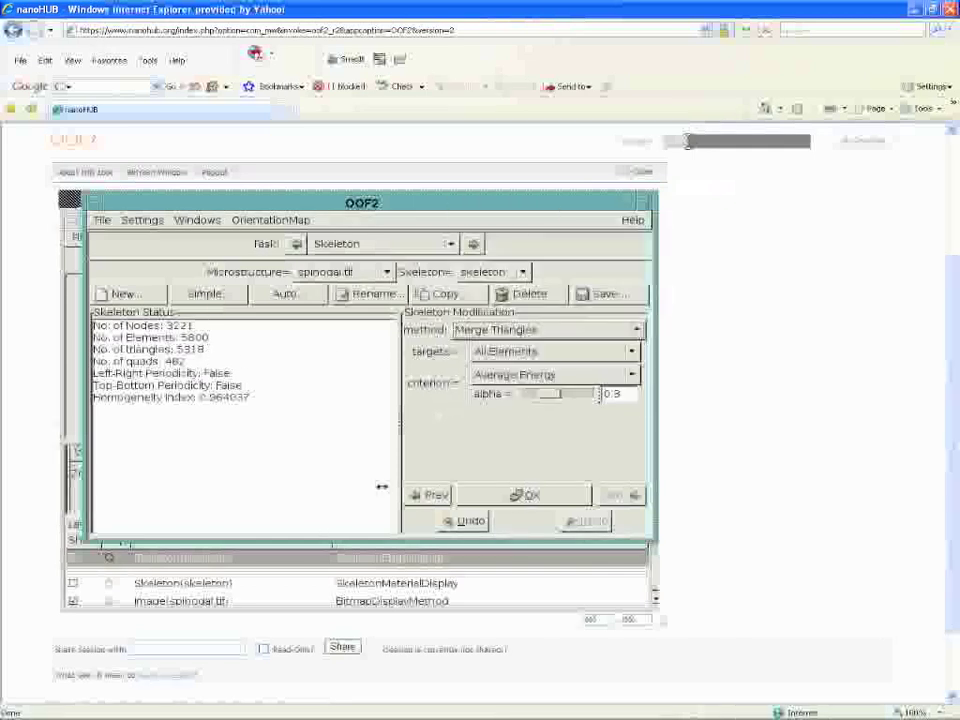
{"action": "left_click", "coordinate": [311, 546]}
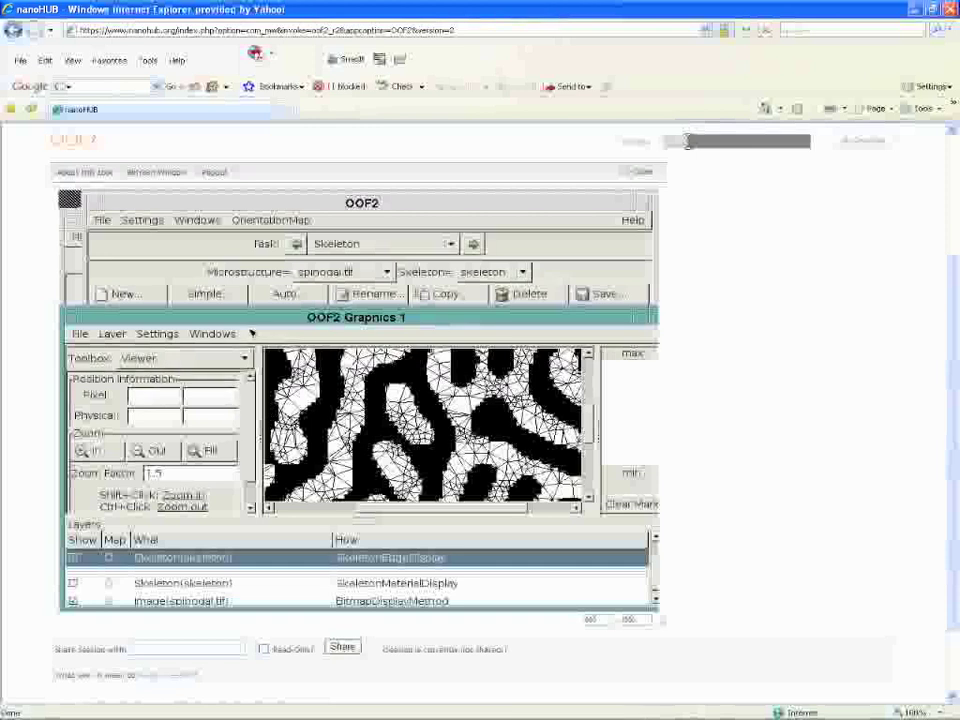
{"action": "left_click", "coordinate": [163, 248]}
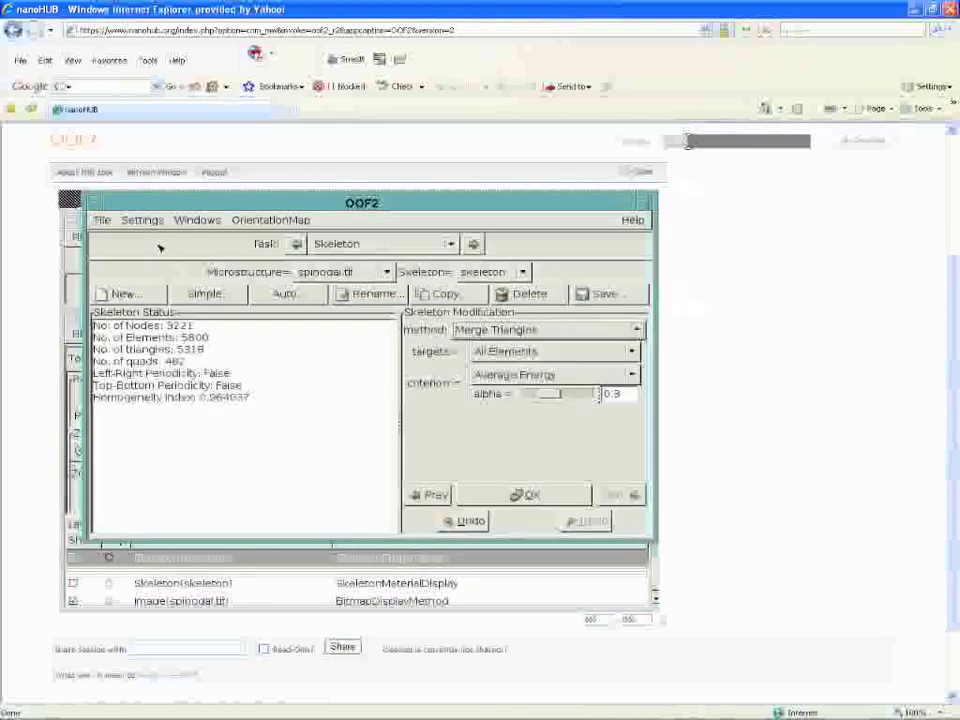
{"action": "left_click", "coordinate": [459, 332]}
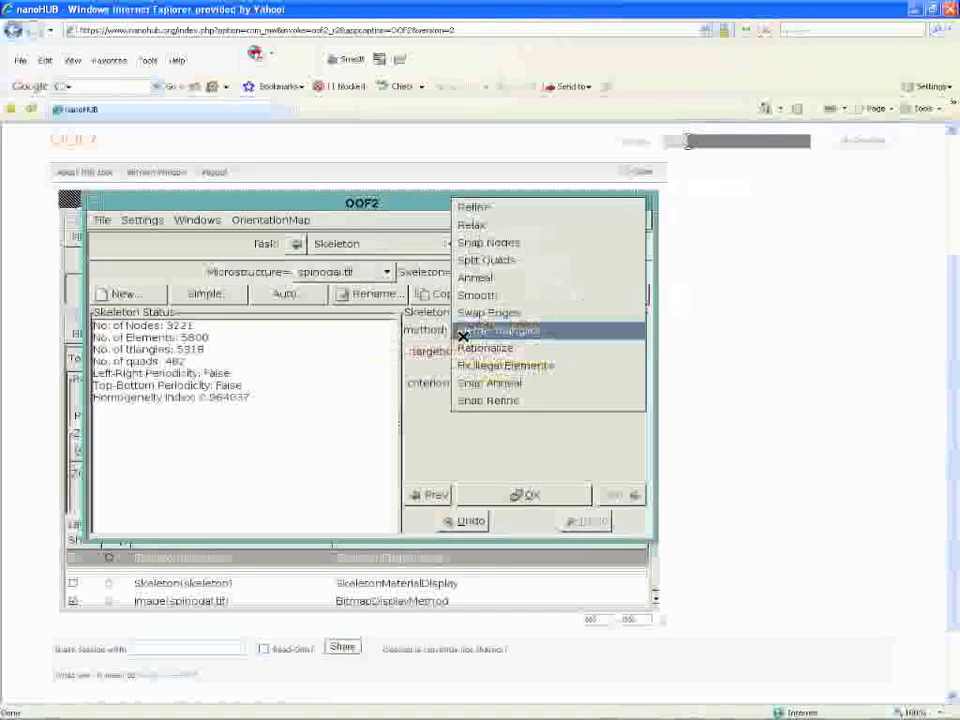
{"action": "left_click", "coordinate": [500, 281]}
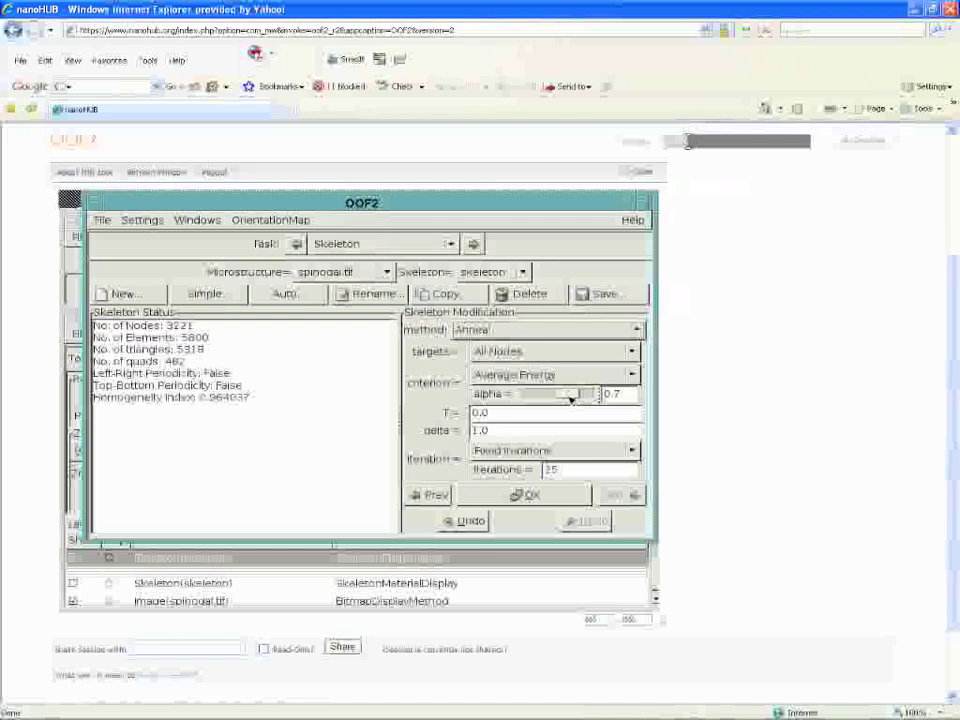
{"action": "left_click_drag", "start_coordinate": [571, 397], "coordinate": [552, 396]}
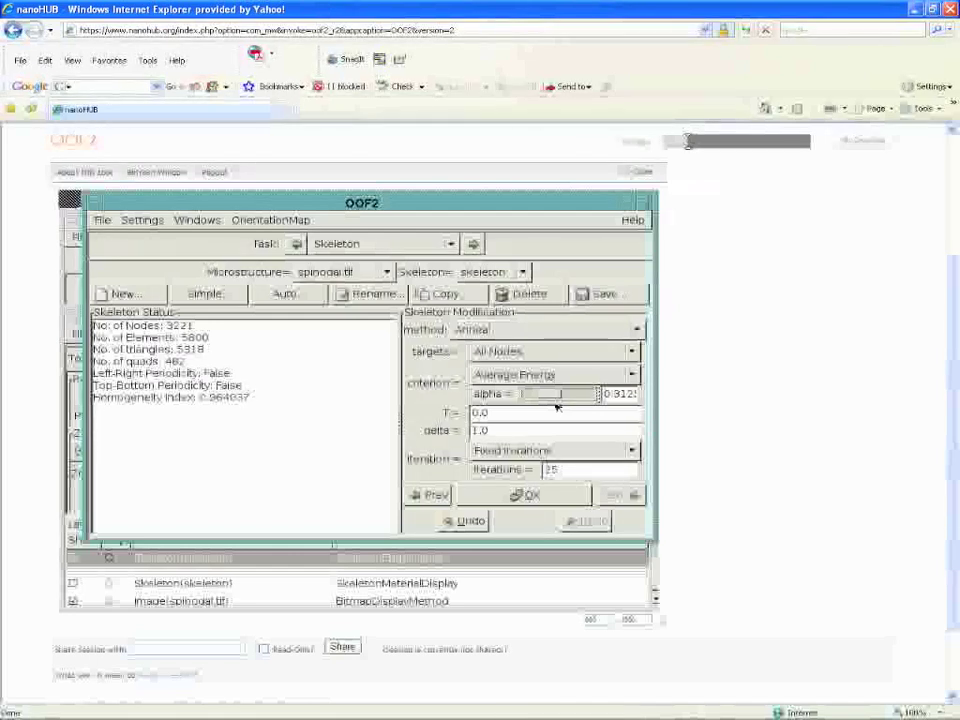
{"action": "double_click", "coordinate": [571, 470]}
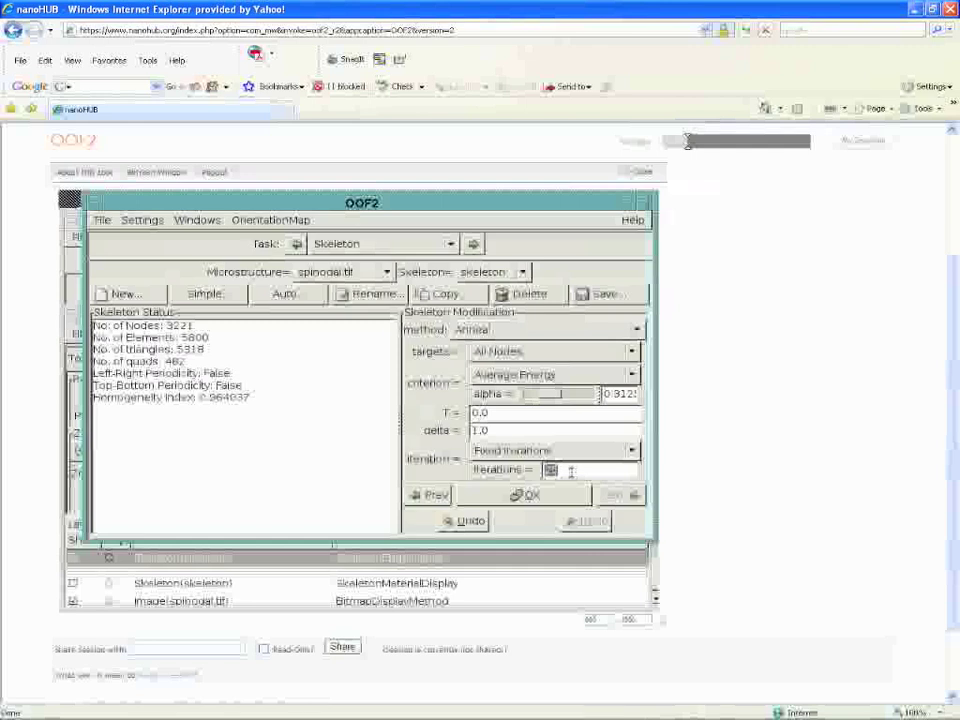
{"action": "type", "text": "50"}
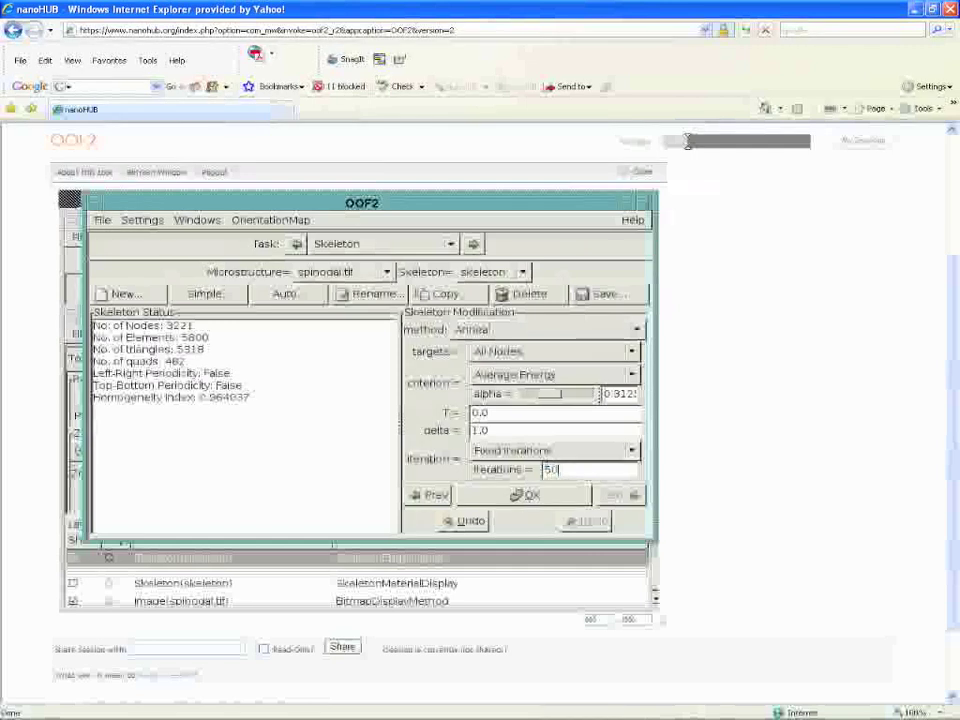
{"action": "left_click", "coordinate": [524, 496]}
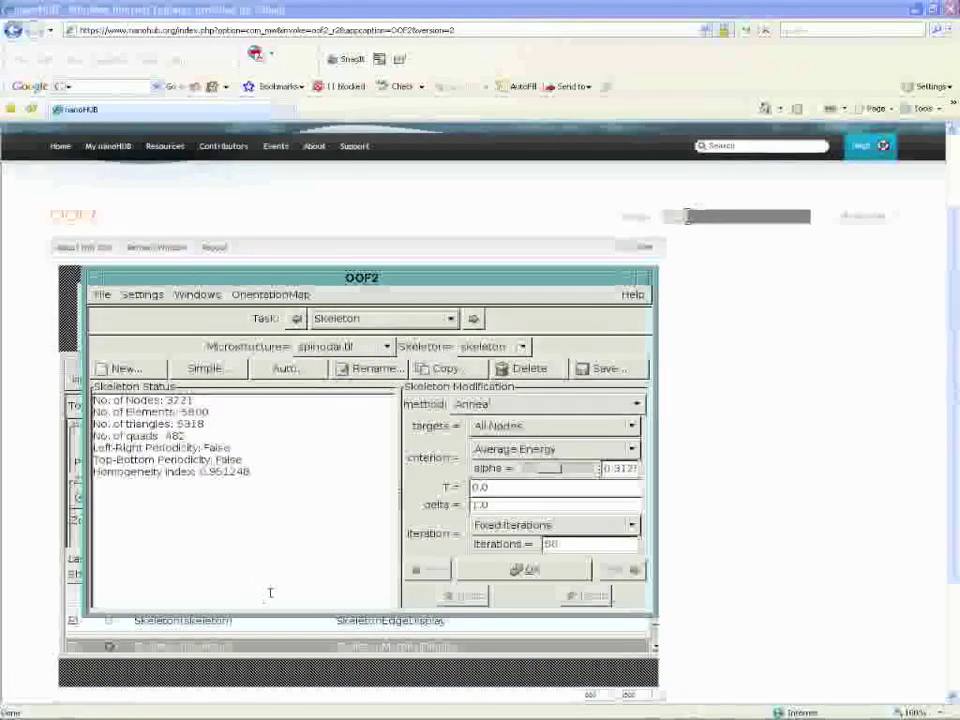
Step: Fit the whole skeleton in the graphics window and toggle its edge and material layers to compare them with the image
{"action": "left_click", "coordinate": [310, 628]}
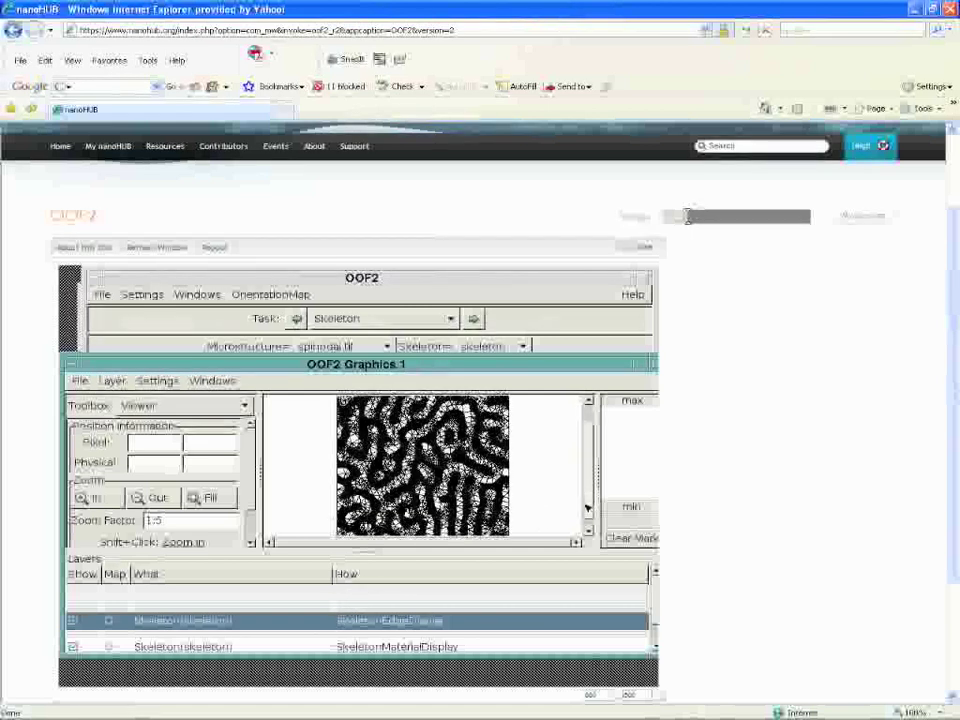
{"action": "left_click", "coordinate": [222, 499]}
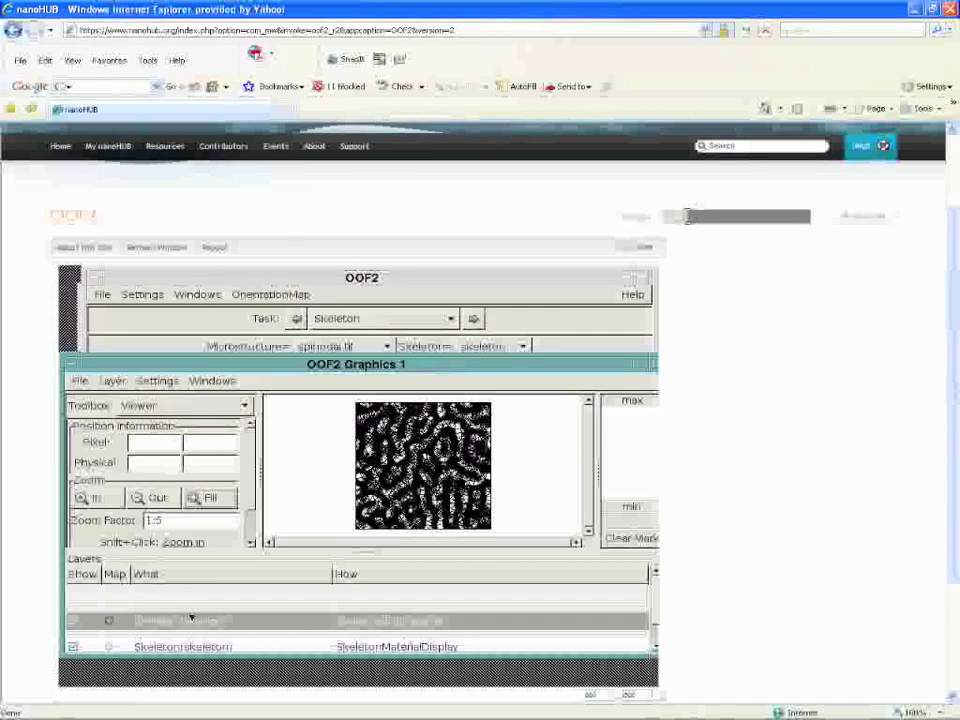
{"action": "left_click", "coordinate": [72, 622]}
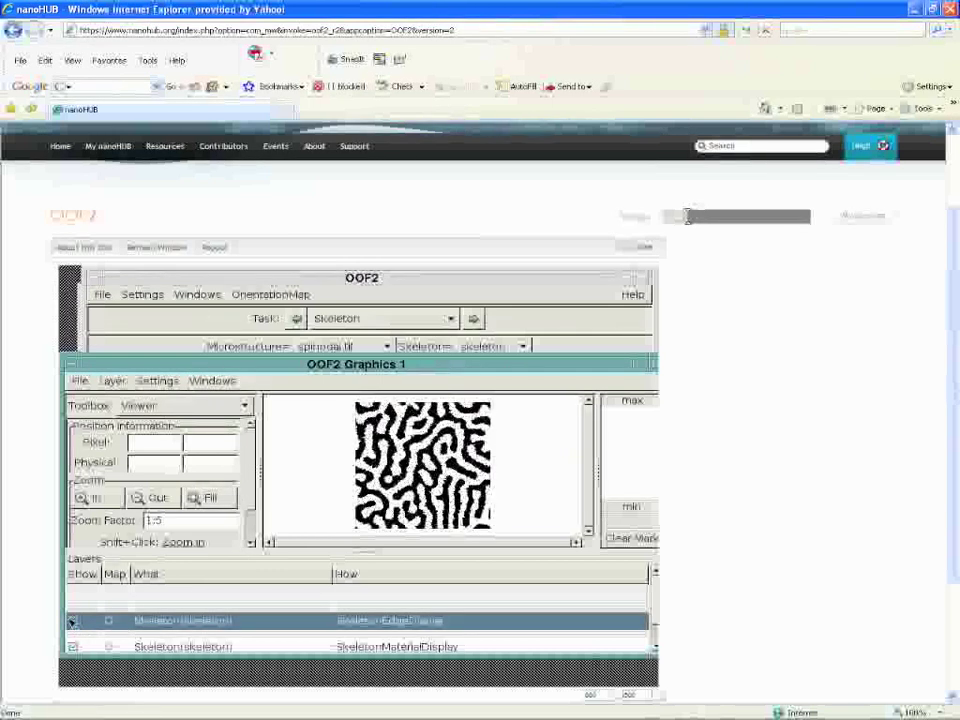
{"action": "left_click", "coordinate": [74, 644]}
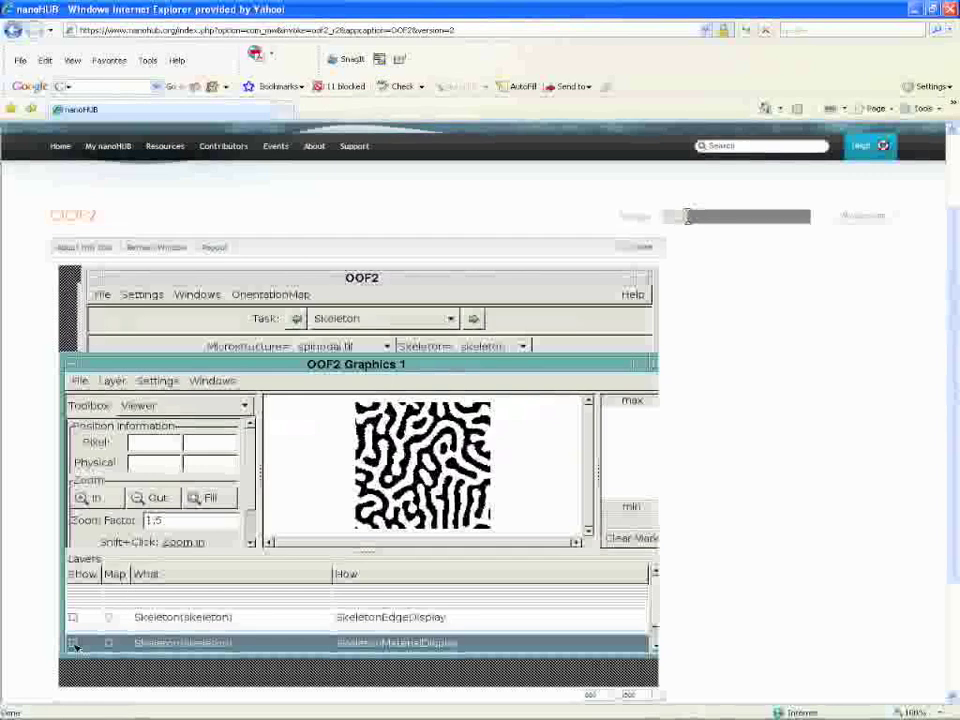
{"action": "left_click", "coordinate": [72, 619]}
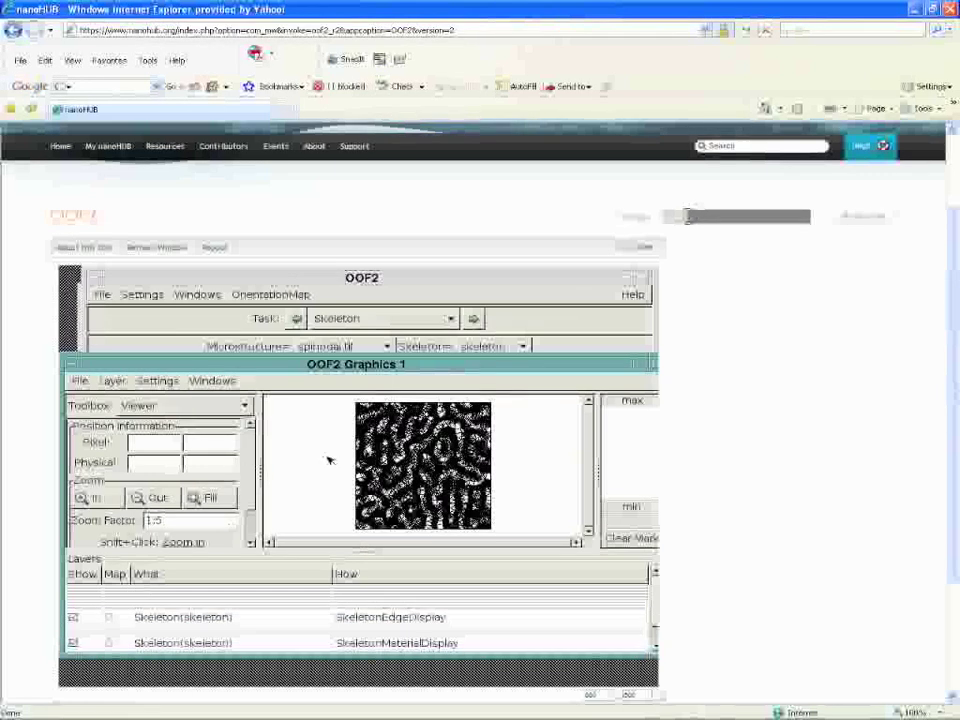
Step: Create a finite element mesh from the skeleton with mapping order 2 and interpolation order 2, and review its mesh information
{"action": "left_click", "coordinate": [512, 287]}
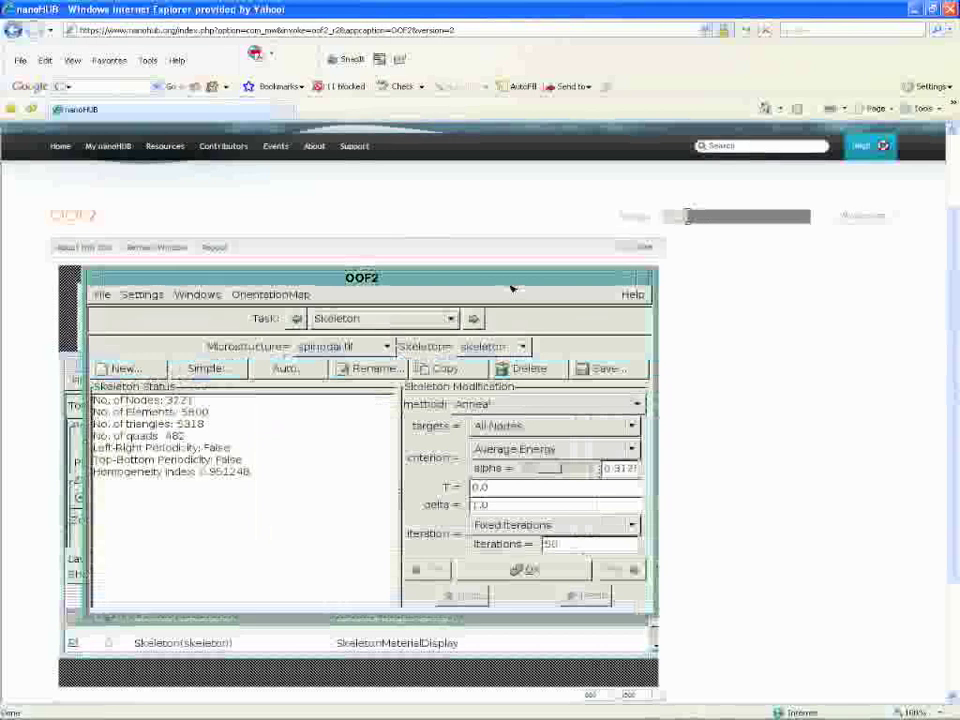
{"action": "left_click", "coordinate": [453, 320]}
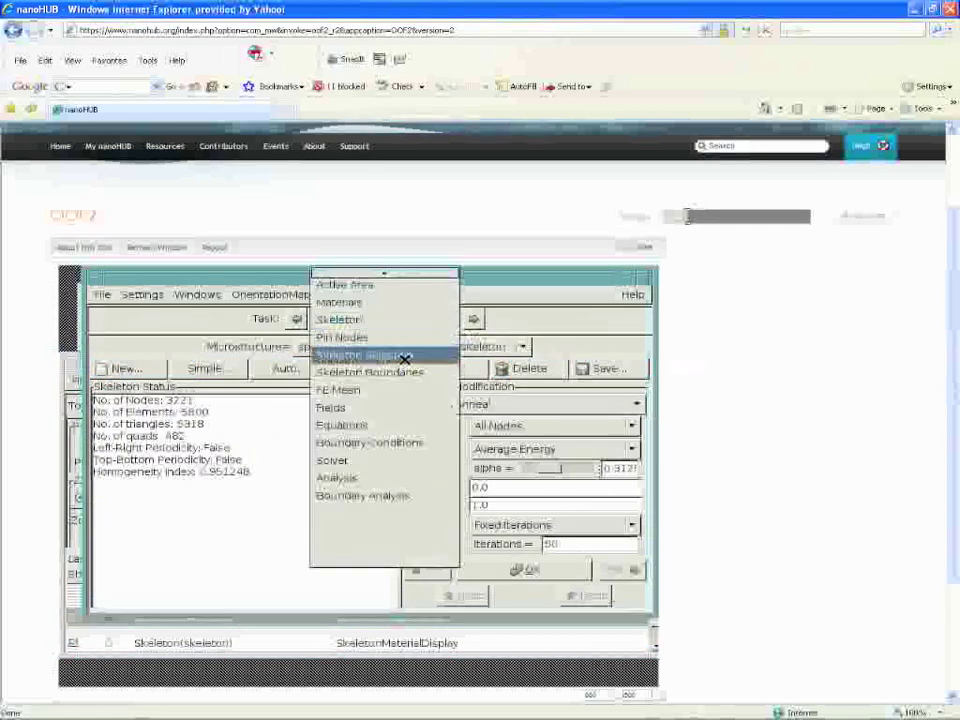
{"action": "left_click", "coordinate": [400, 391]}
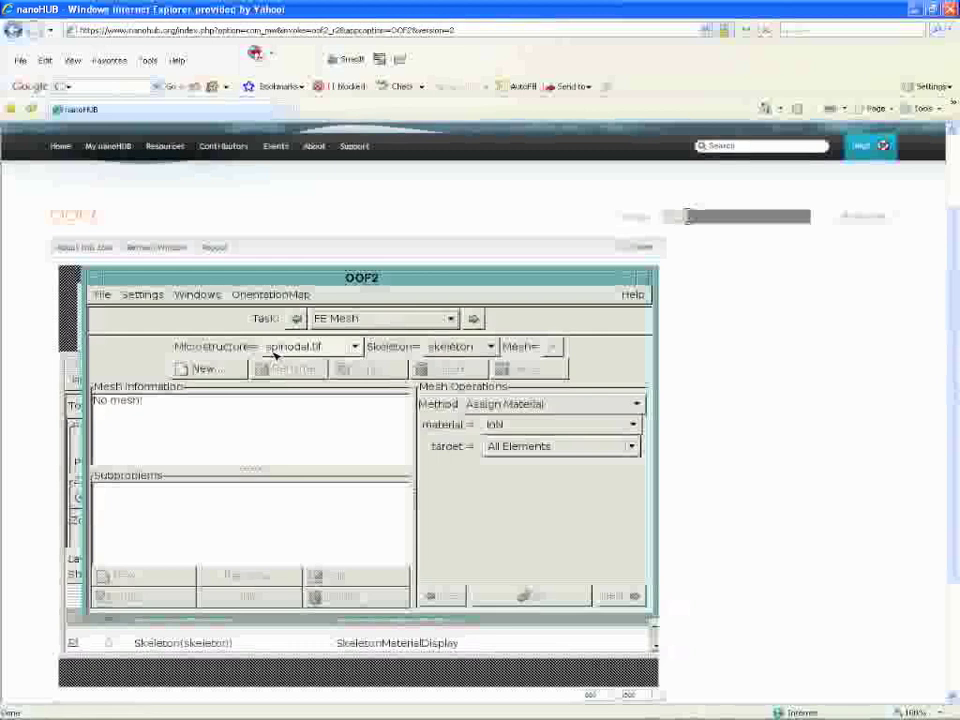
{"action": "left_click", "coordinate": [225, 369]}
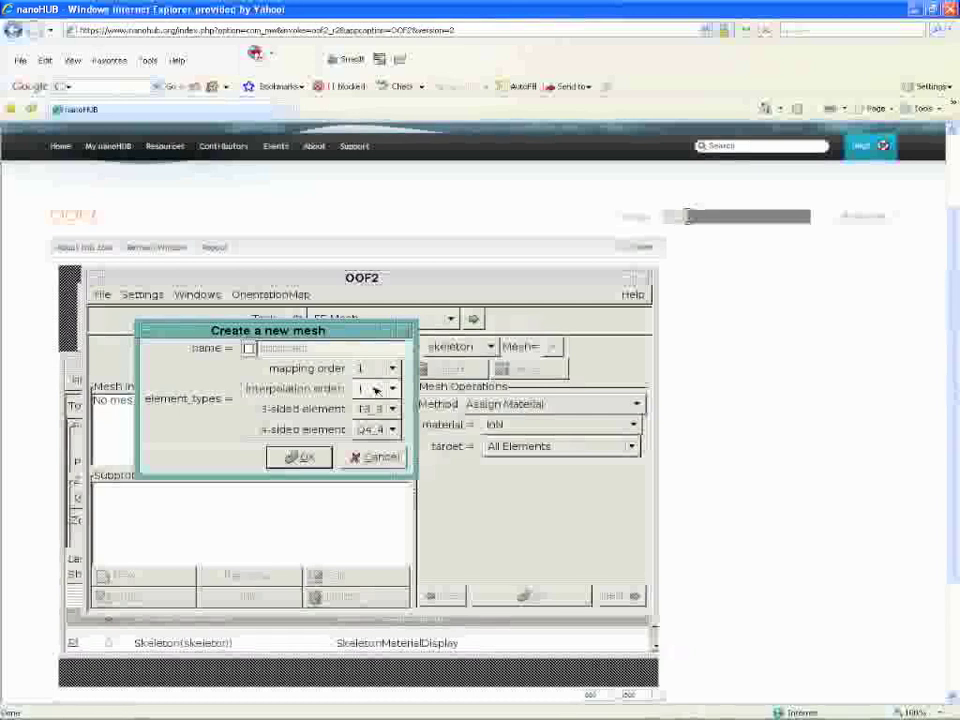
{"action": "left_click", "coordinate": [390, 368]}
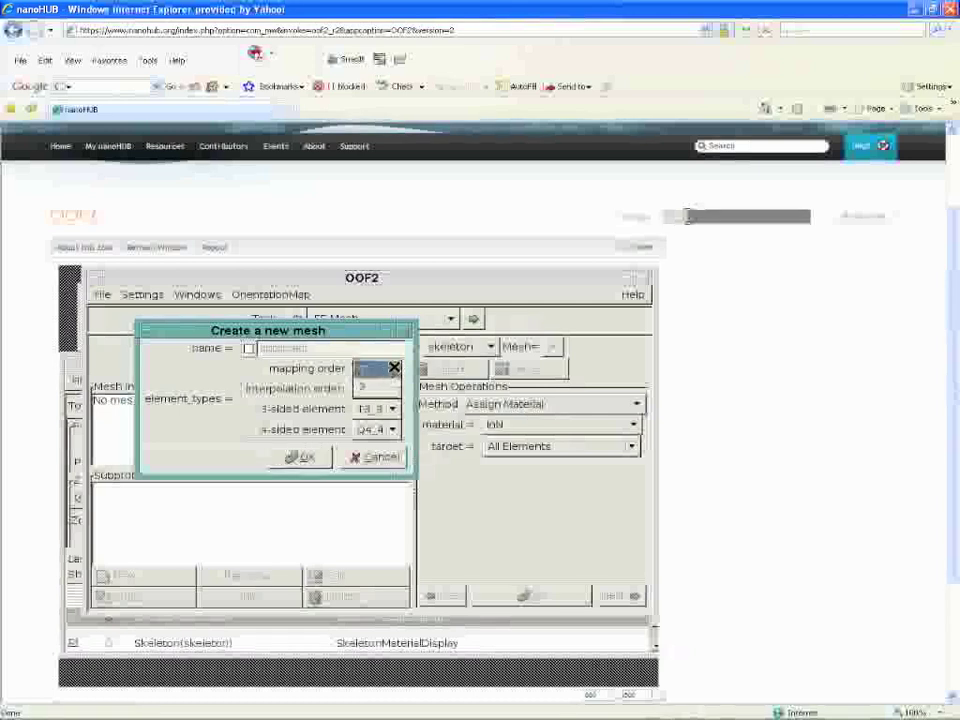
{"action": "left_click", "coordinate": [381, 388]}
{"action": "left_click", "coordinate": [388, 390]}
{"action": "left_click", "coordinate": [378, 407]}
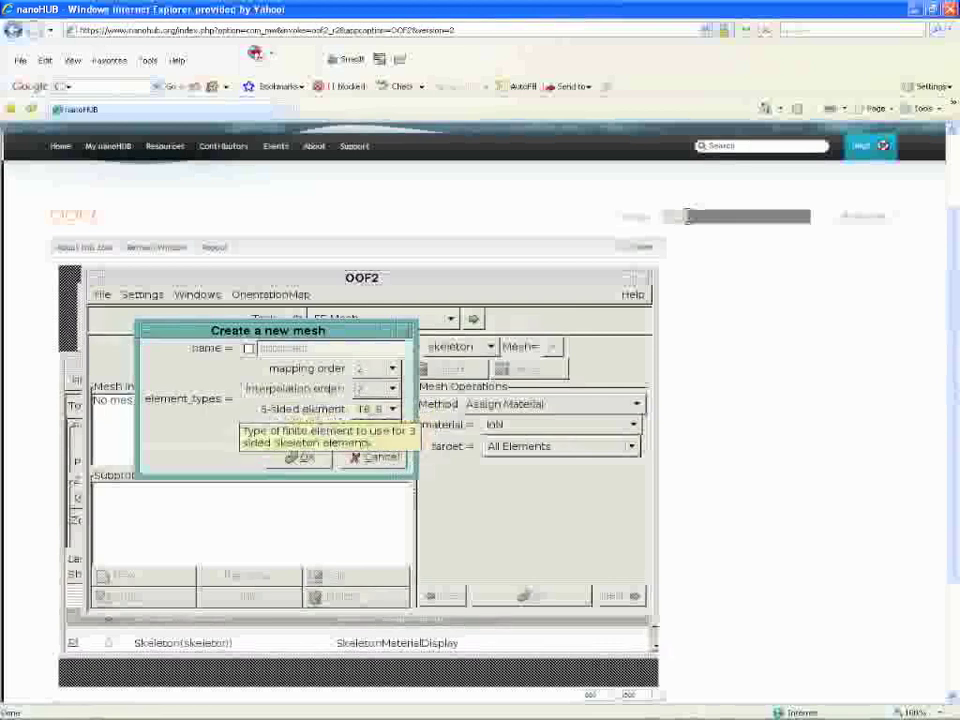
{"action": "left_click", "coordinate": [305, 457]}
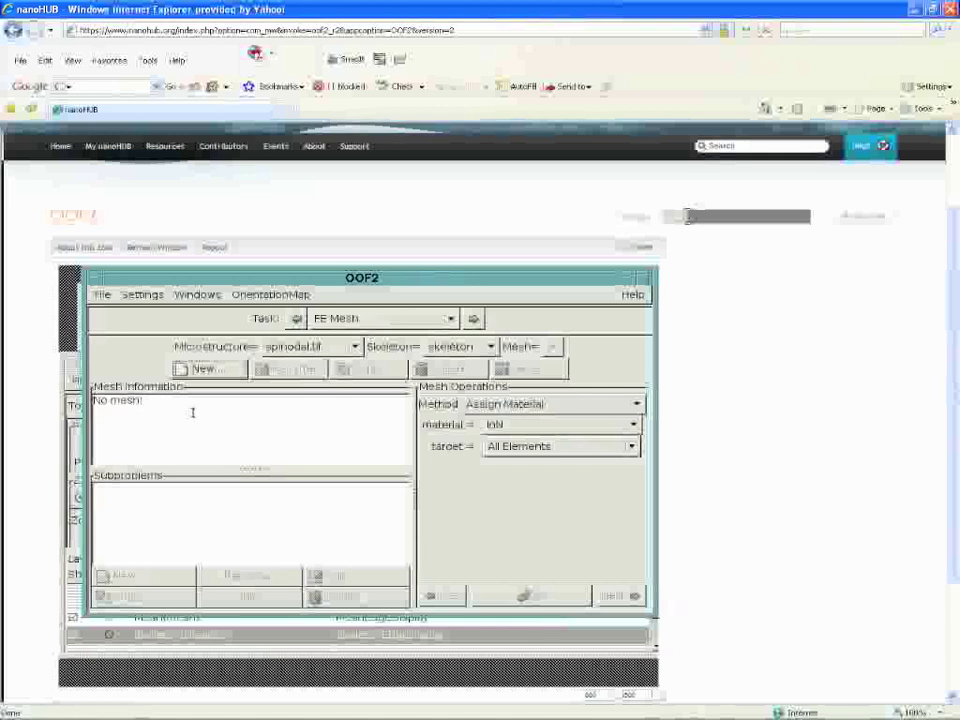
{"action": "left_click_drag", "start_coordinate": [248, 436], "coordinate": [95, 400]}
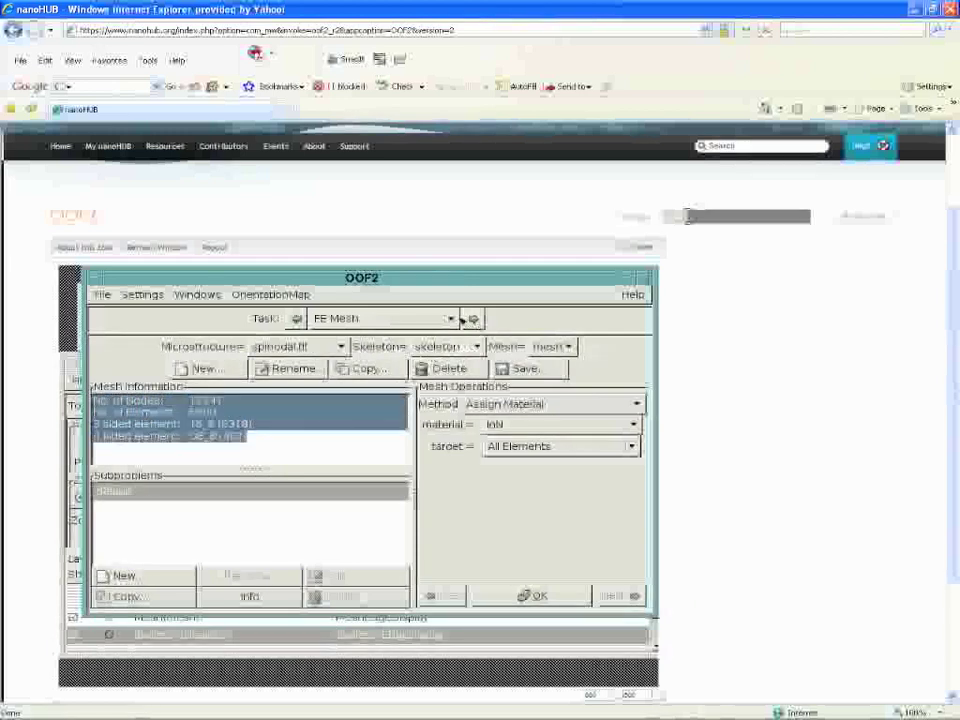
Step: Define the Displacement field on the mesh's default subproblem and make it active
{"action": "left_click", "coordinate": [452, 318]}
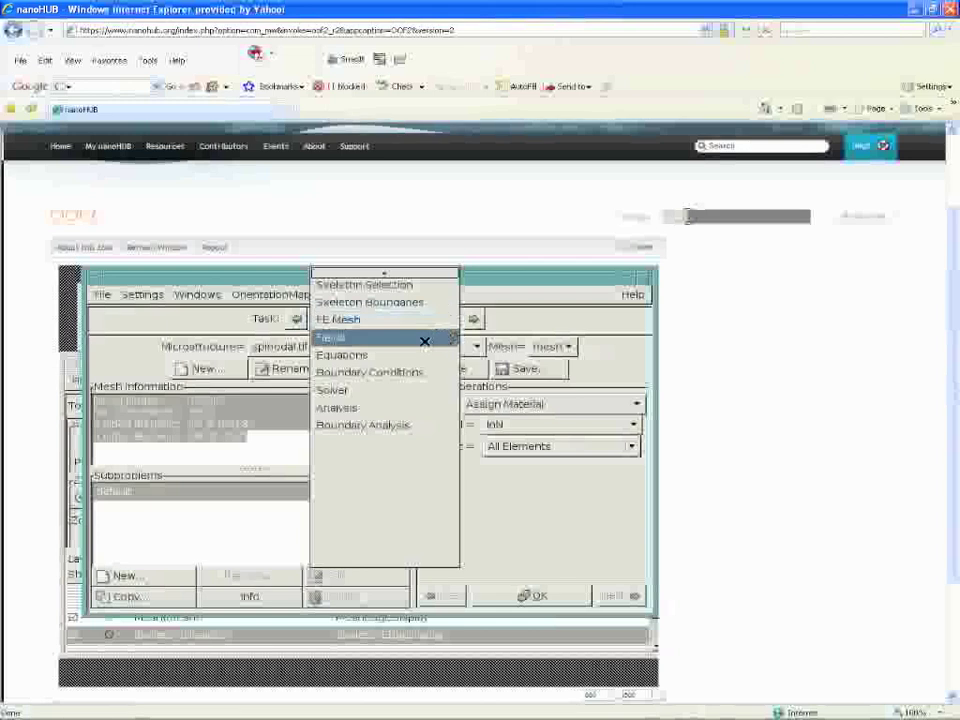
{"action": "left_click", "coordinate": [424, 341]}
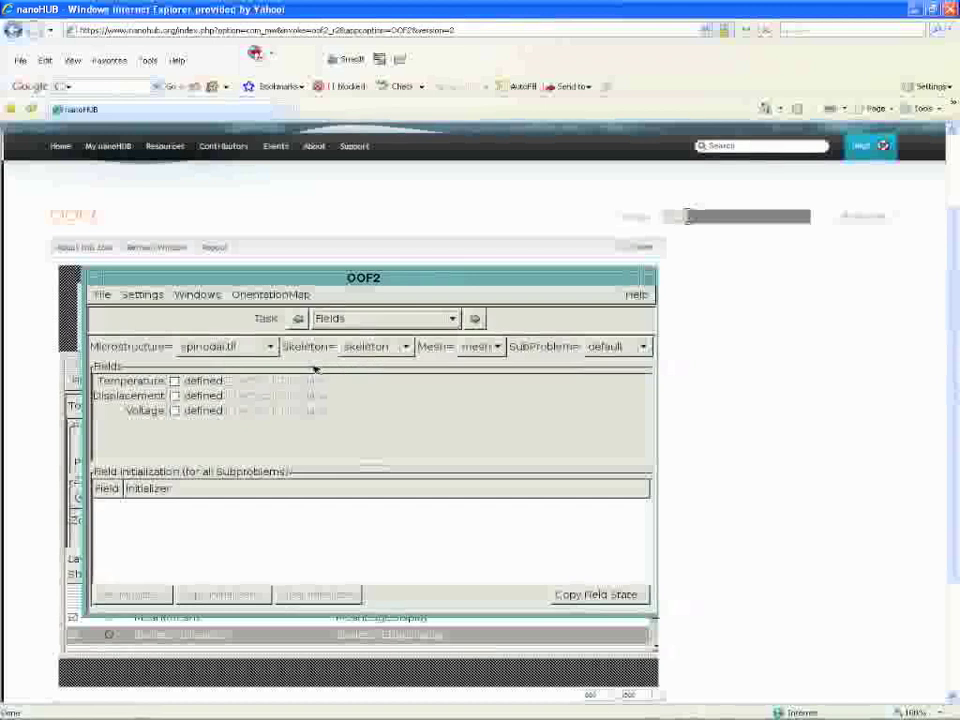
{"action": "left_click", "coordinate": [190, 398]}
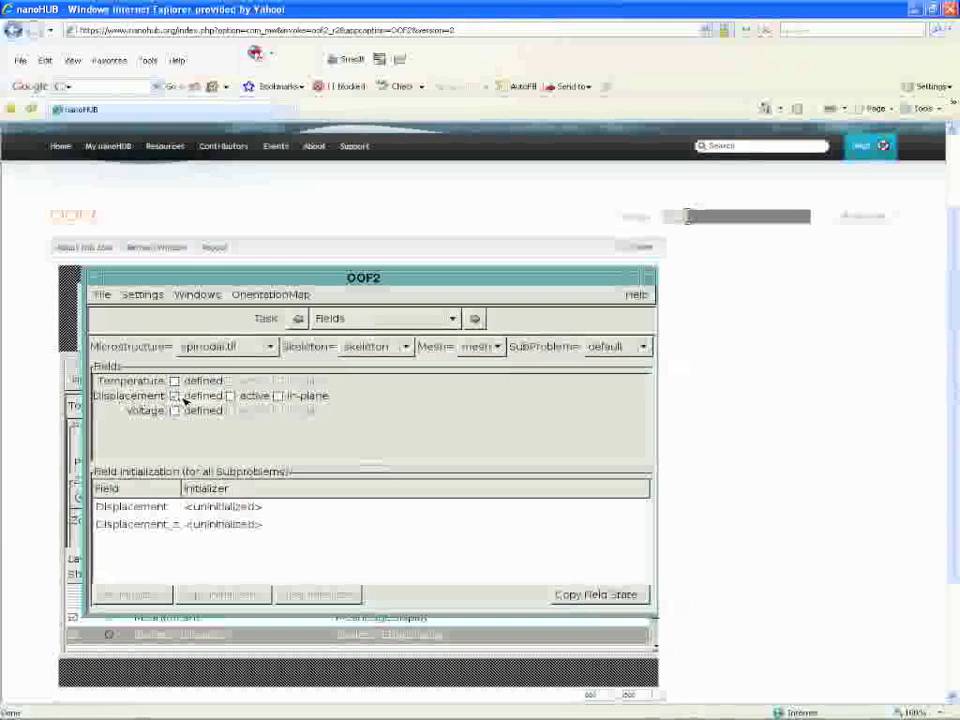
{"action": "left_click", "coordinate": [231, 397]}
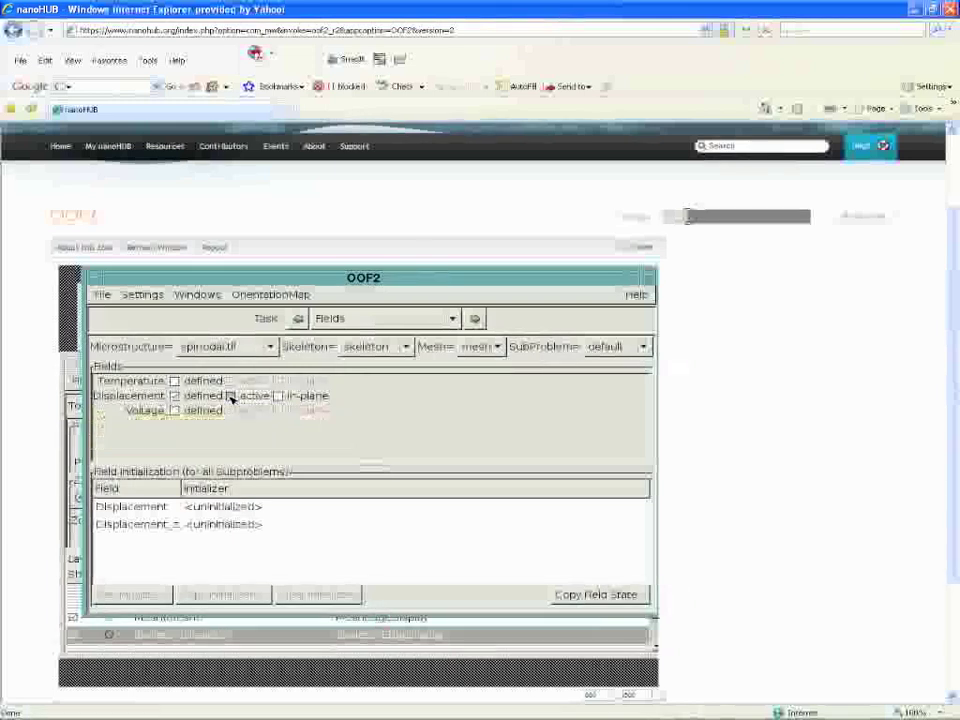
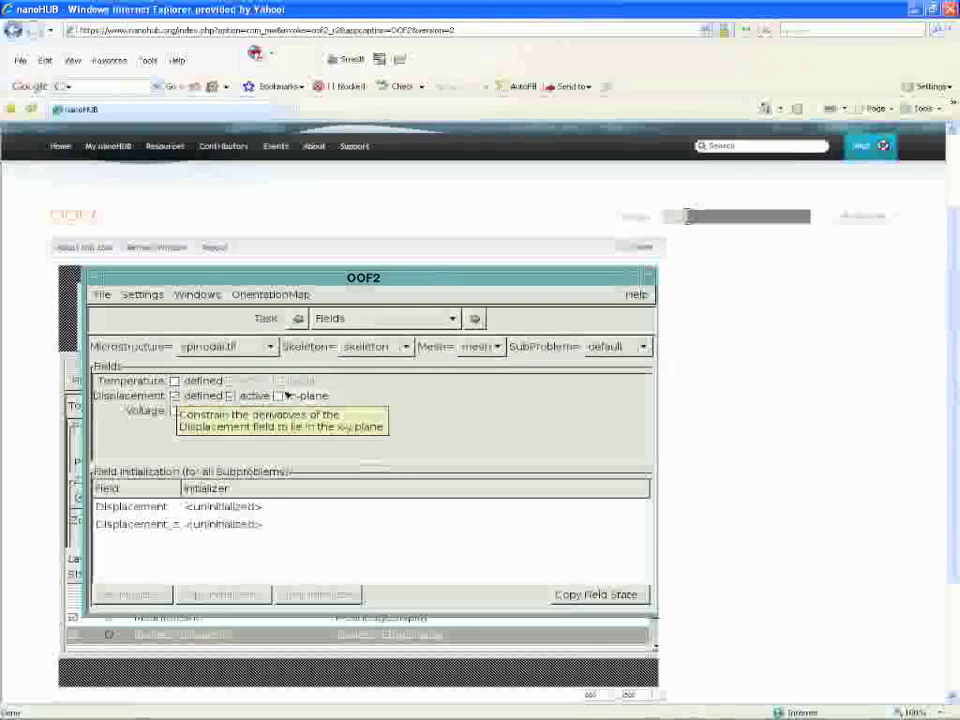
Step: Activate the Force Balance and Plane Stress equations for the default subproblem
{"action": "left_click", "coordinate": [452, 320]}
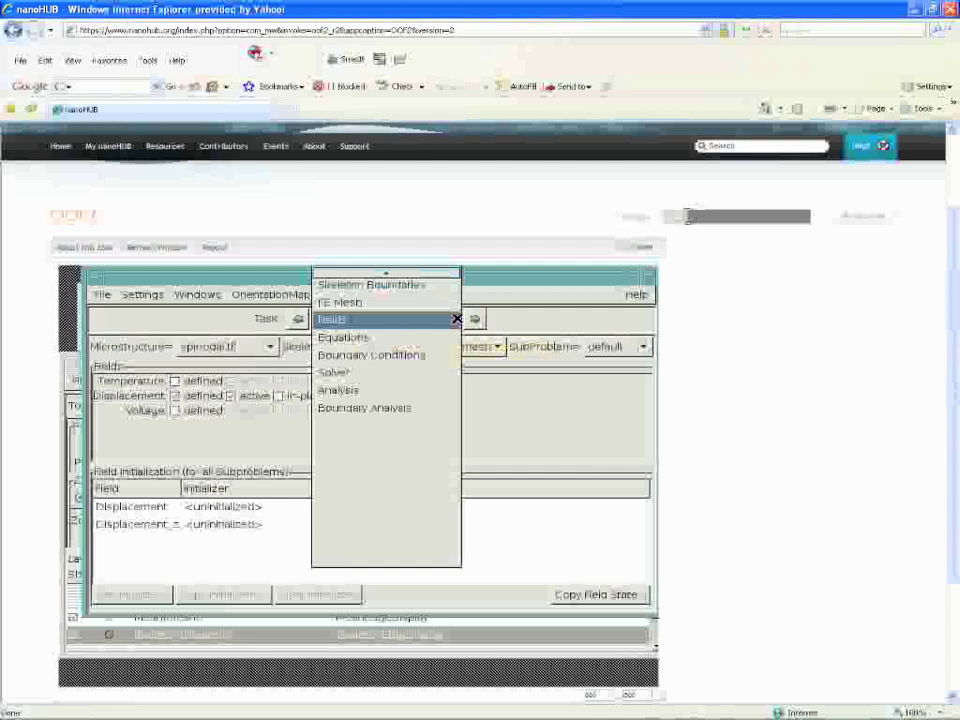
{"action": "left_click", "coordinate": [430, 337]}
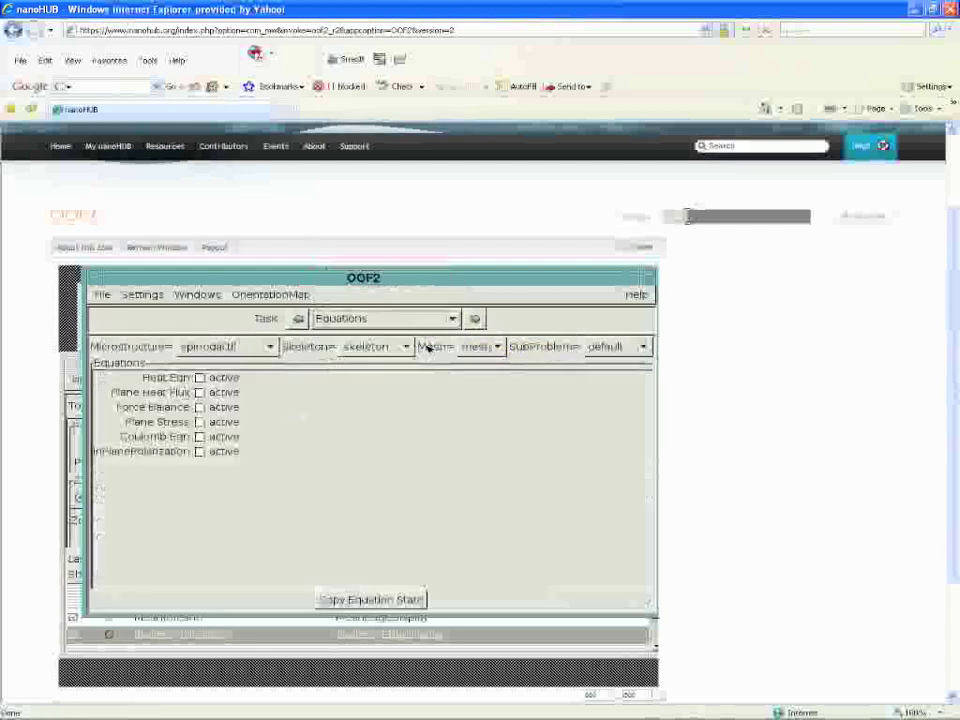
{"action": "left_click", "coordinate": [199, 423]}
{"action": "left_click", "coordinate": [199, 407]}
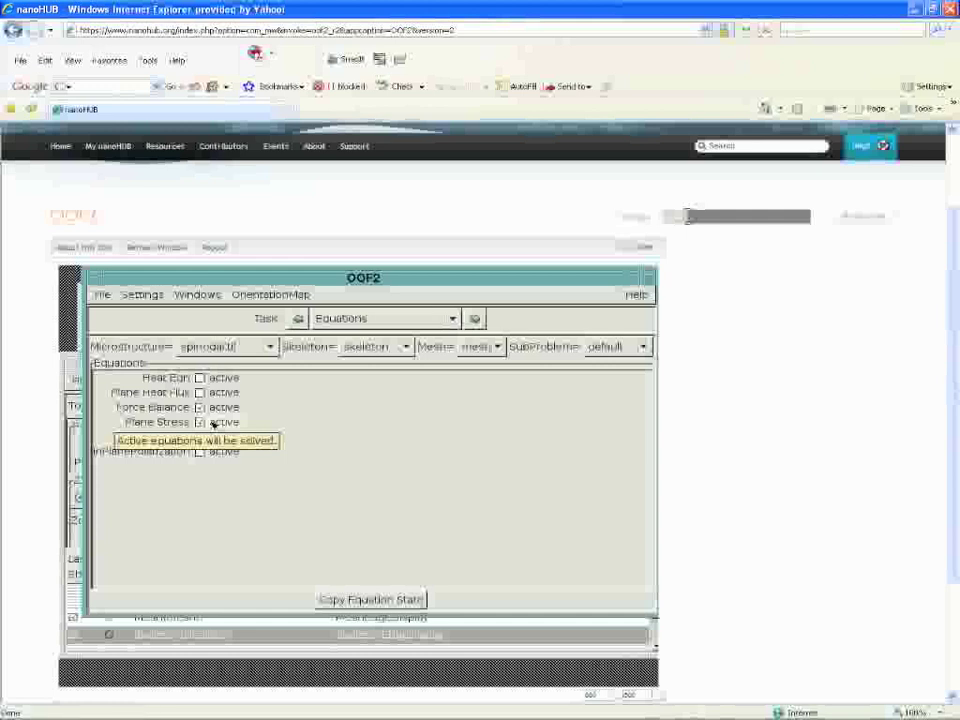
Step: Add a Dirichlet condition fixing x Displacement on the bottom boundary, using Force_Balance component x and a Continuum Profile function of 0
{"action": "left_click", "coordinate": [474, 319]}
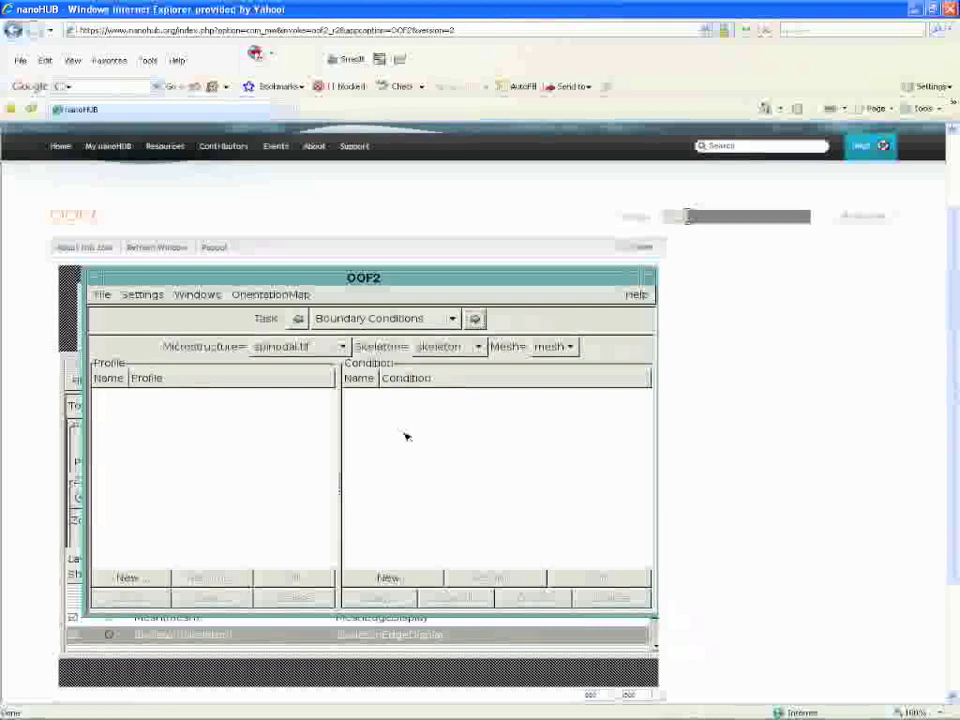
{"action": "left_click", "coordinate": [388, 578]}
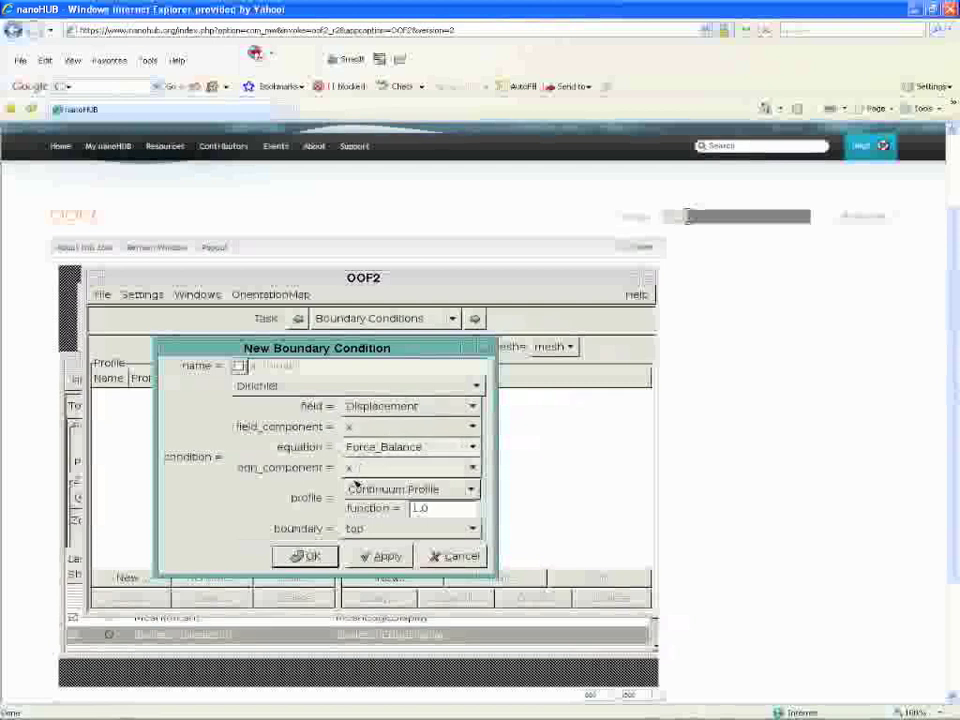
{"action": "double_click", "coordinate": [440, 513]}
{"action": "type", "text": "0"}
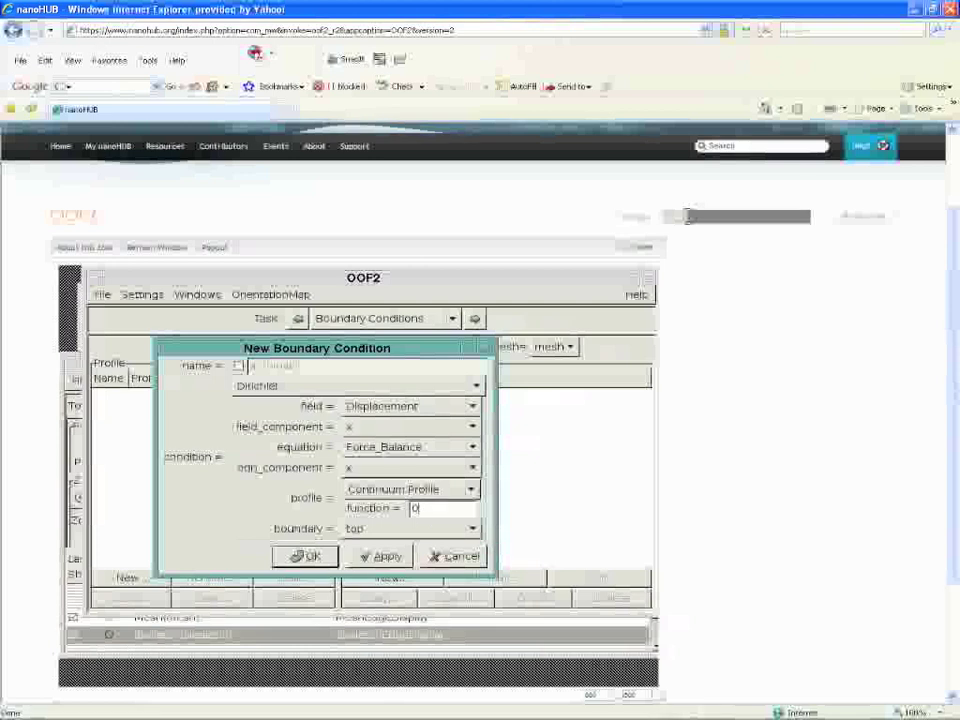
{"action": "left_click", "coordinate": [405, 528]}
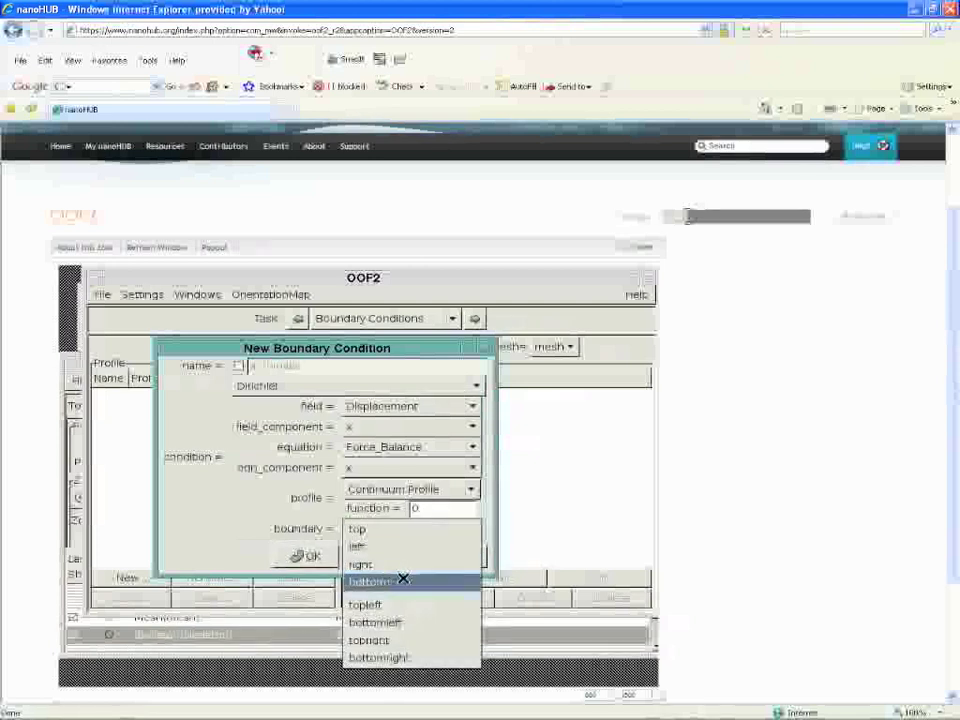
{"action": "left_click", "coordinate": [400, 579]}
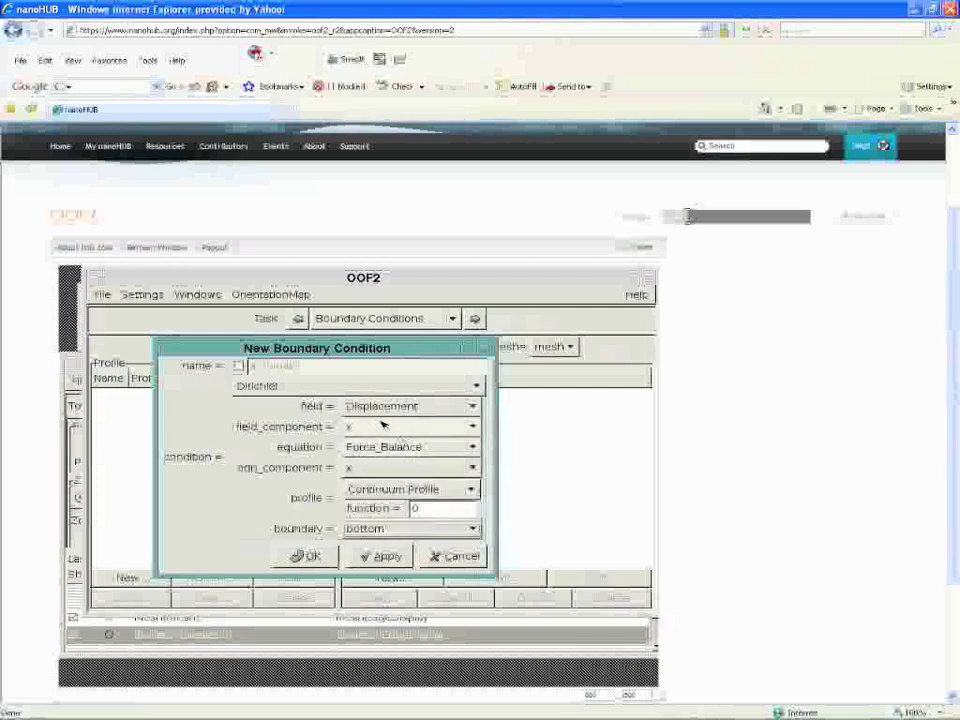
{"action": "left_click", "coordinate": [383, 556]}
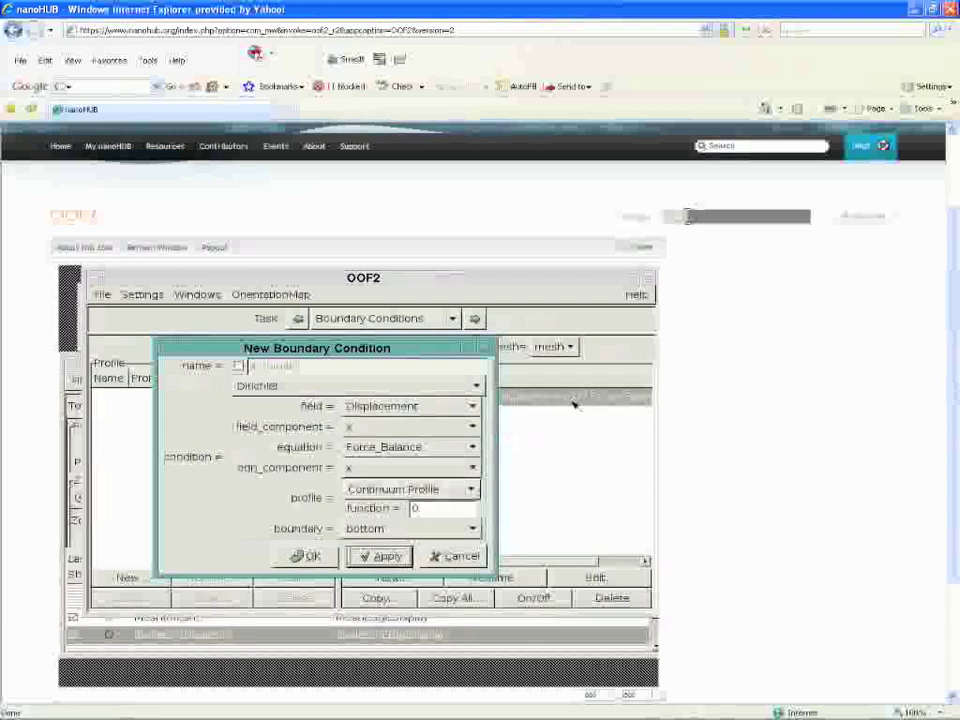
Step: Add a second Dirichlet condition on the bottom boundary for y Displacement and Force_Balance component y, with function 0
{"action": "left_click", "coordinate": [369, 426]}
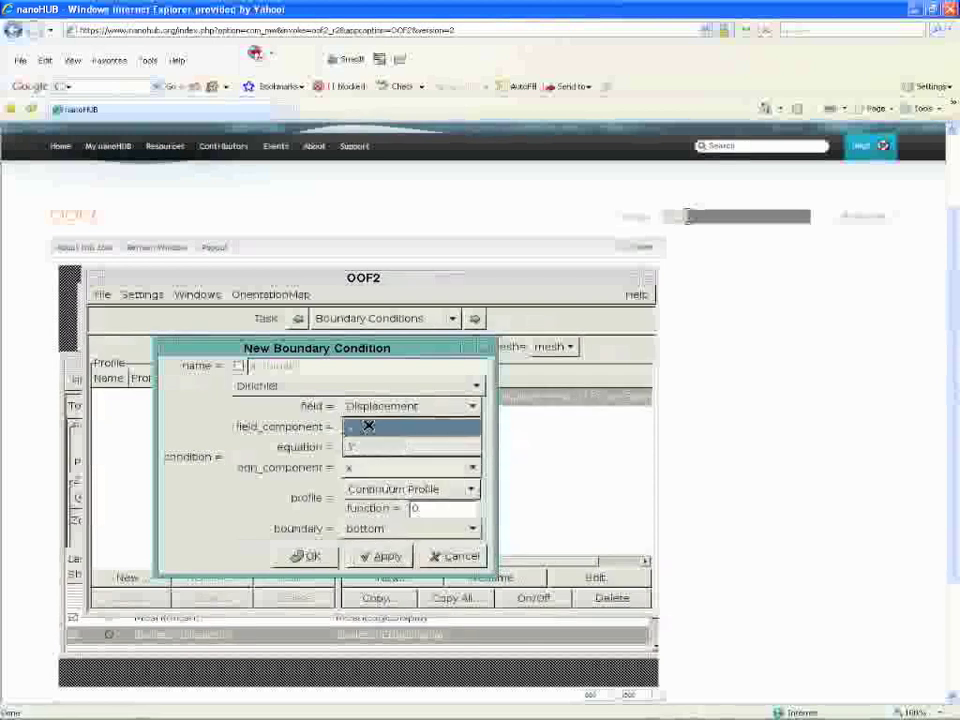
{"action": "left_click", "coordinate": [369, 446]}
{"action": "left_click", "coordinate": [369, 466]}
{"action": "left_click", "coordinate": [369, 481]}
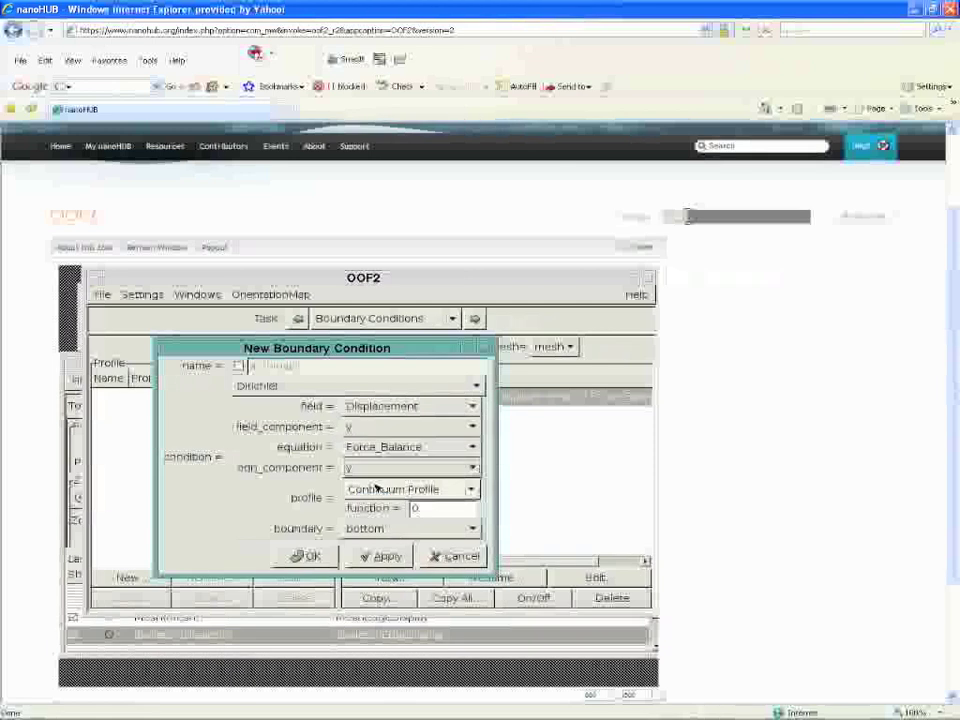
{"action": "left_click", "coordinate": [388, 557]}
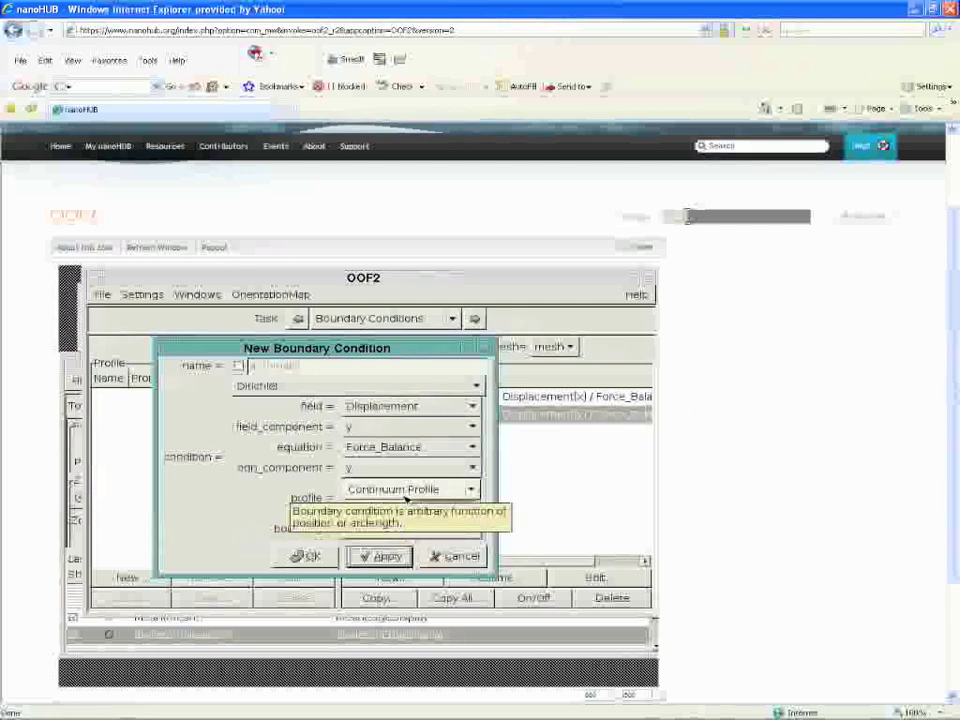
Step: Add a Dirichlet condition for y Displacement on the top boundary with function 1e-9, and finish defining boundary conditions
{"action": "left_click", "coordinate": [418, 528]}
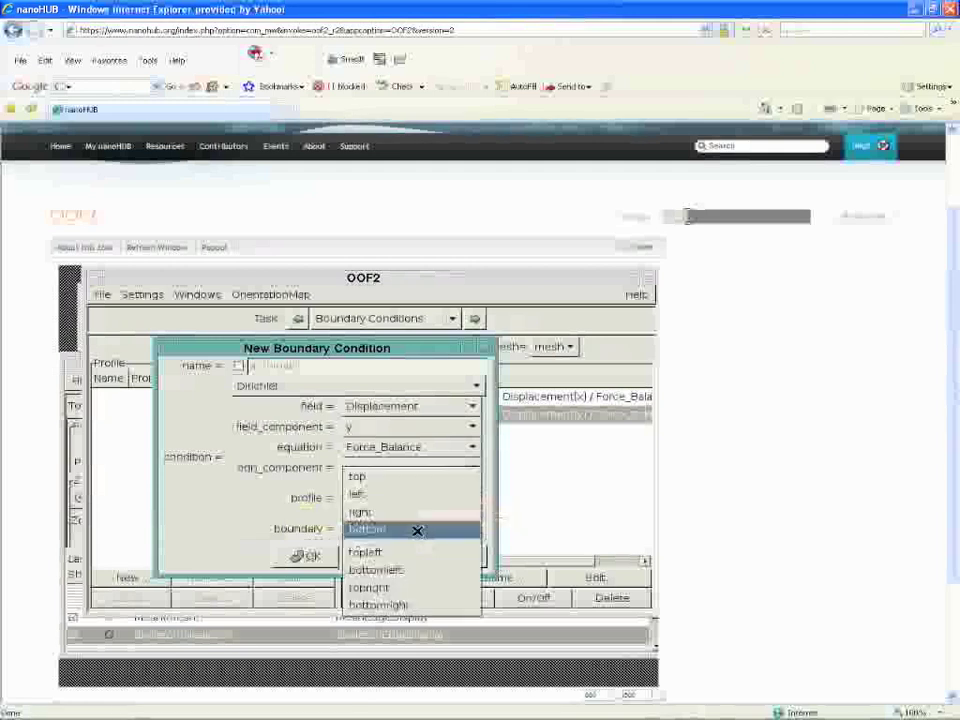
{"action": "left_click", "coordinate": [415, 478]}
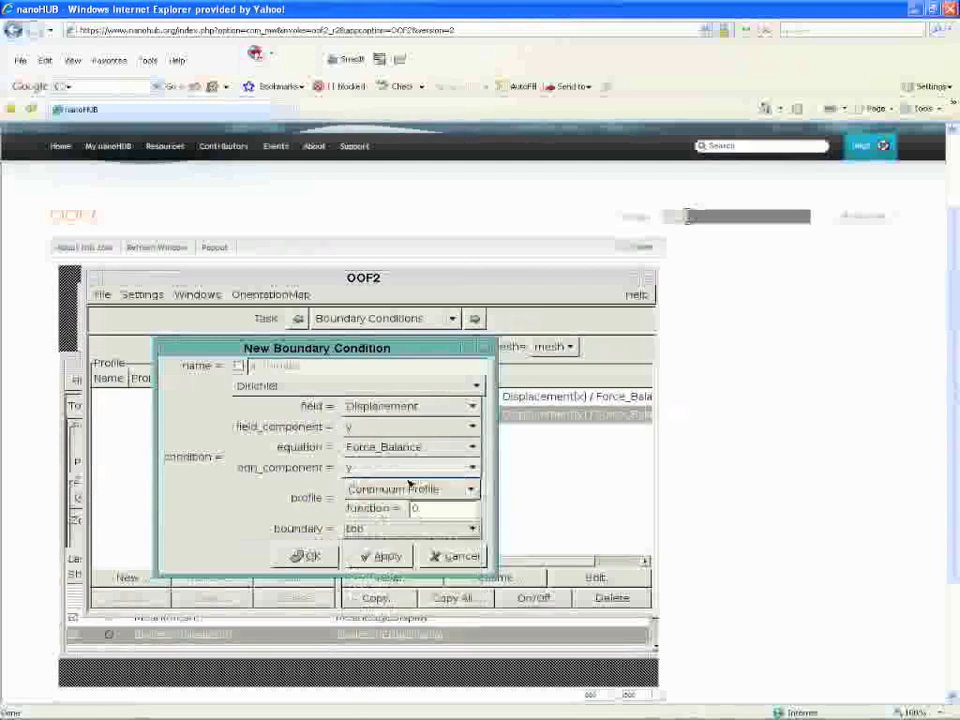
{"action": "double_click", "coordinate": [431, 509]}
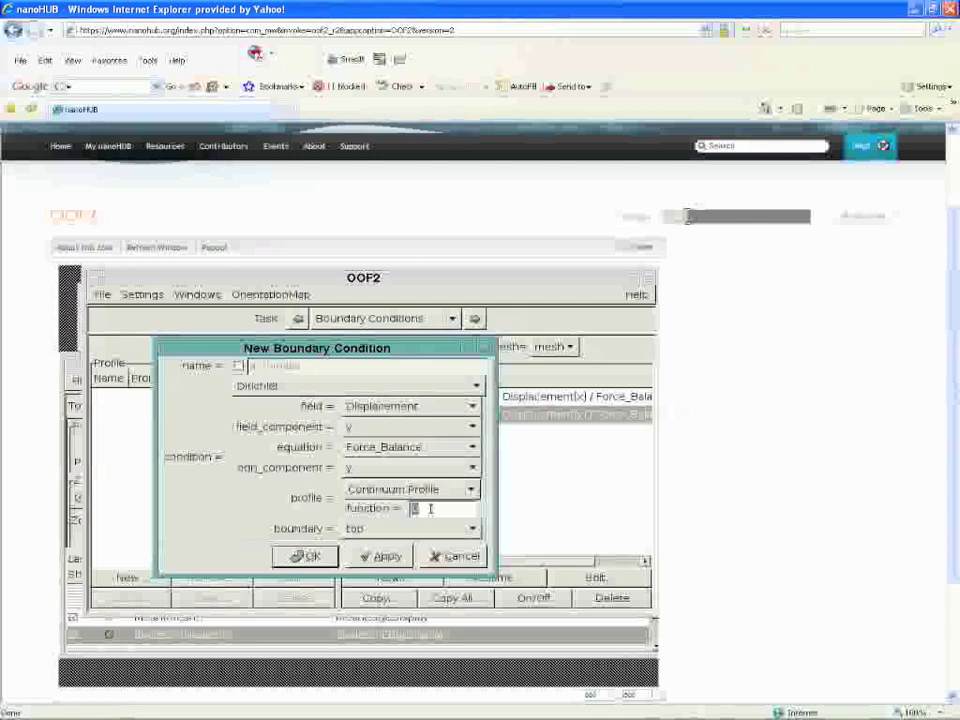
{"action": "type", "text": "1e"}
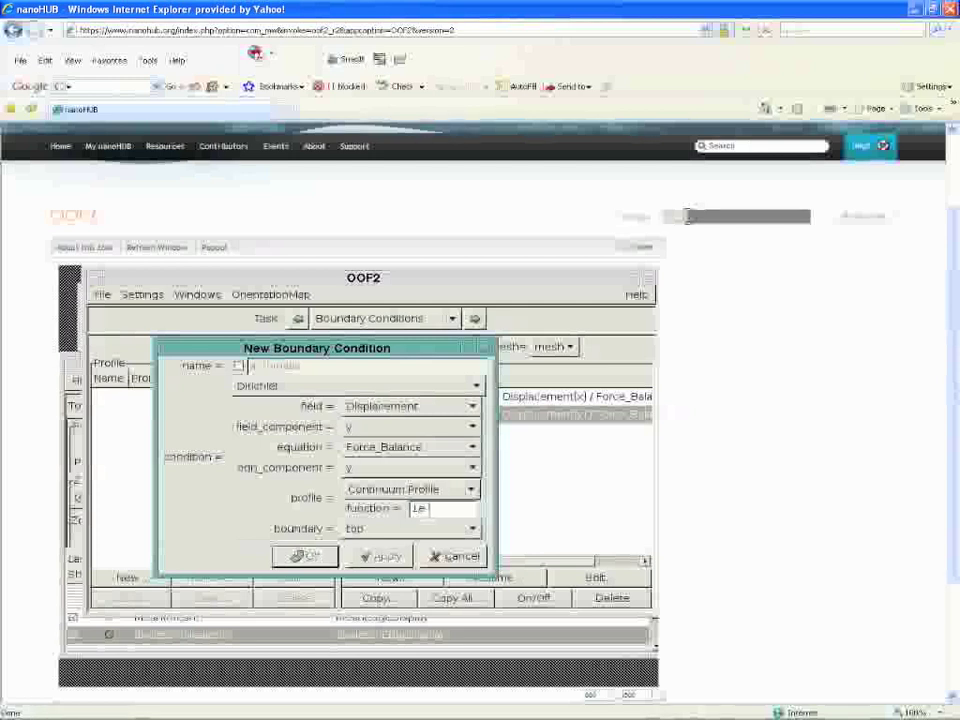
{"action": "type", "text": "-9"}
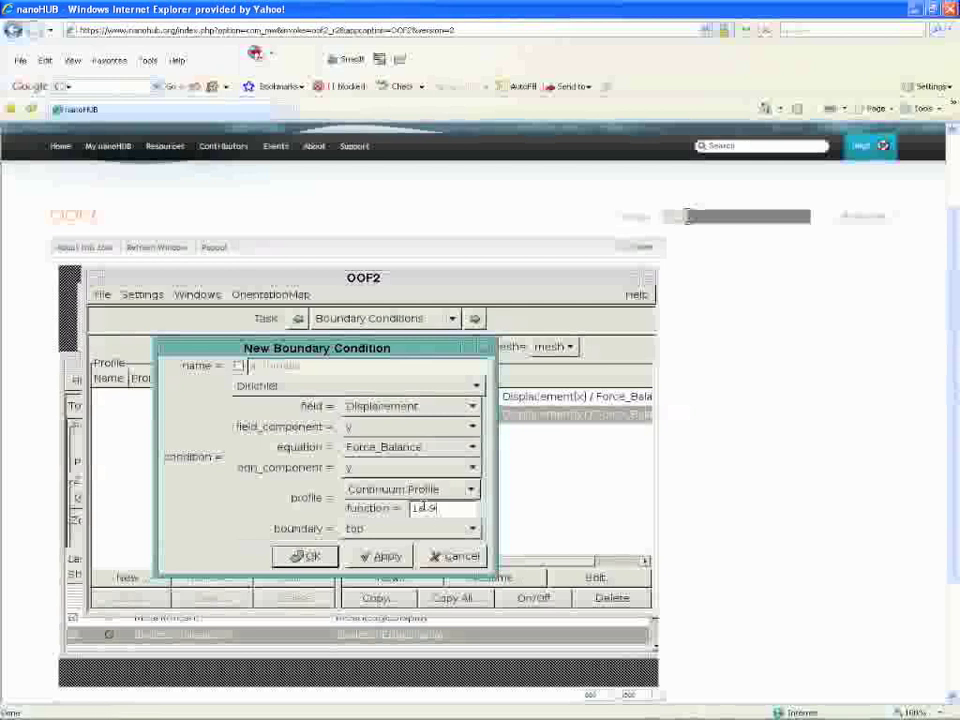
{"action": "left_click", "coordinate": [390, 556]}
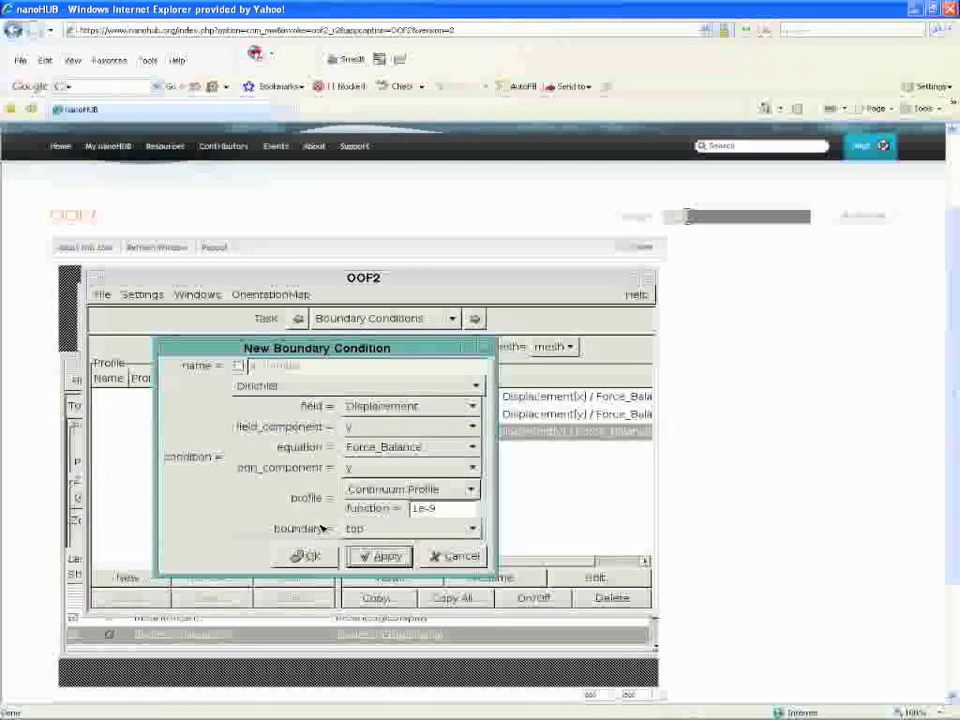
{"action": "left_click", "coordinate": [312, 558]}
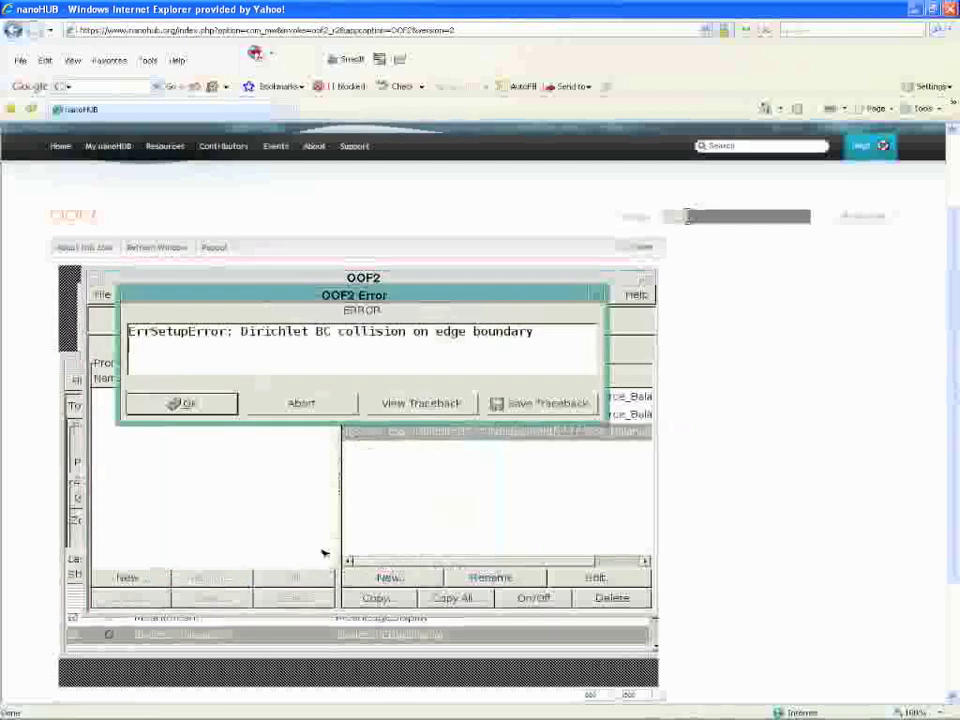
{"action": "left_click", "coordinate": [208, 403]}
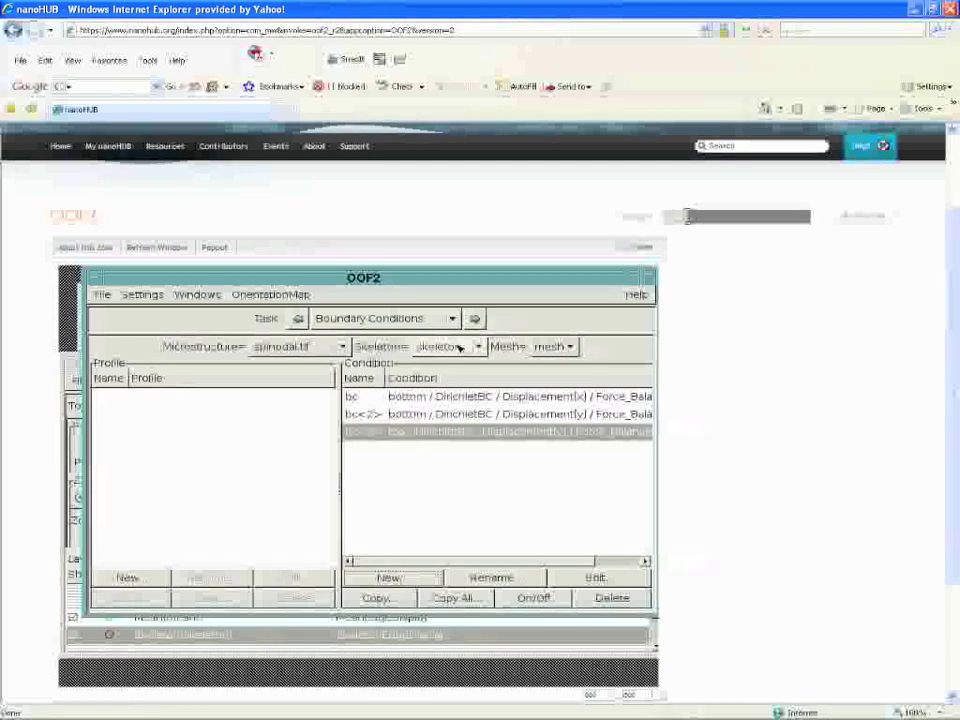
Step: Solve the mesh with LinearDriver and CG at 1000 maximum iterations, tolerance 1e-13 and a Block preconditioner with inplane ILU
{"action": "left_click", "coordinate": [474, 318]}
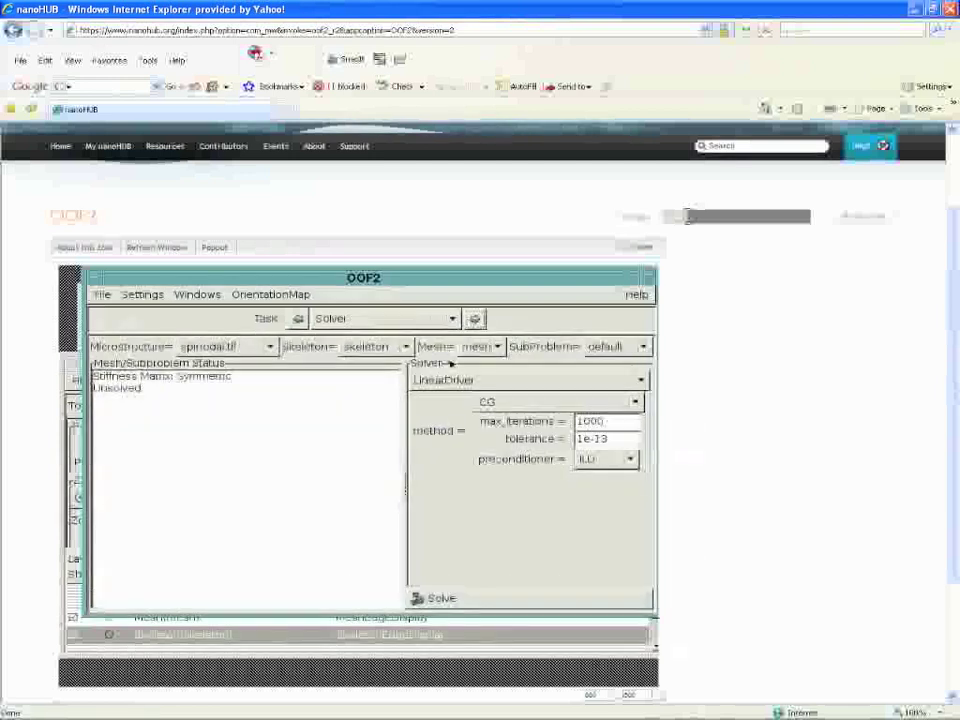
{"action": "mouse_move", "coordinate": [556, 453]}
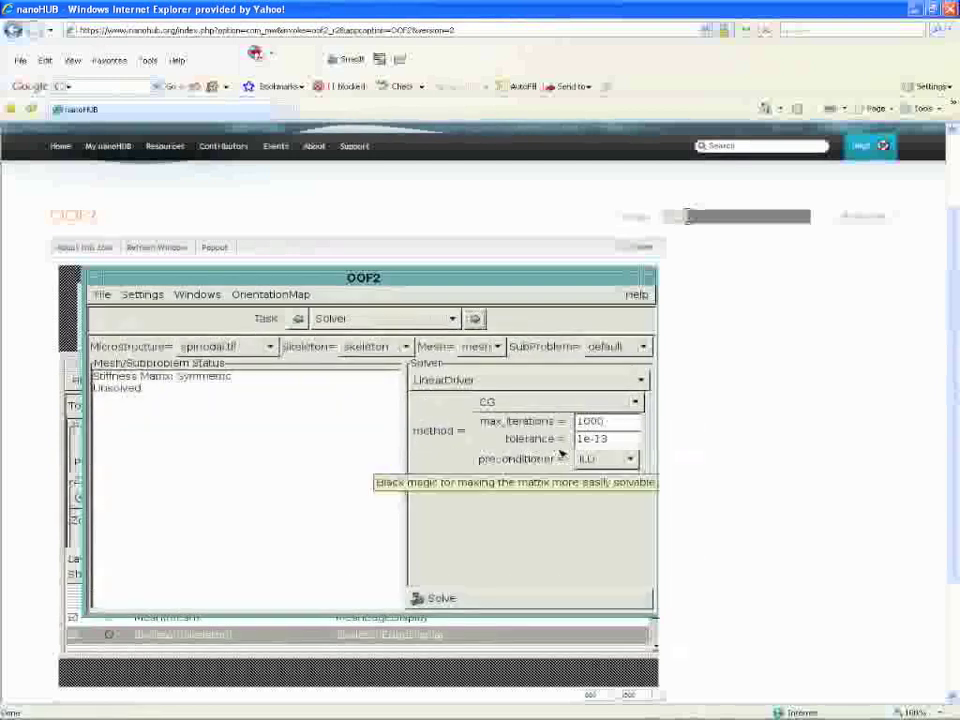
{"action": "left_click", "coordinate": [604, 459]}
{"action": "left_click", "coordinate": [600, 512]}
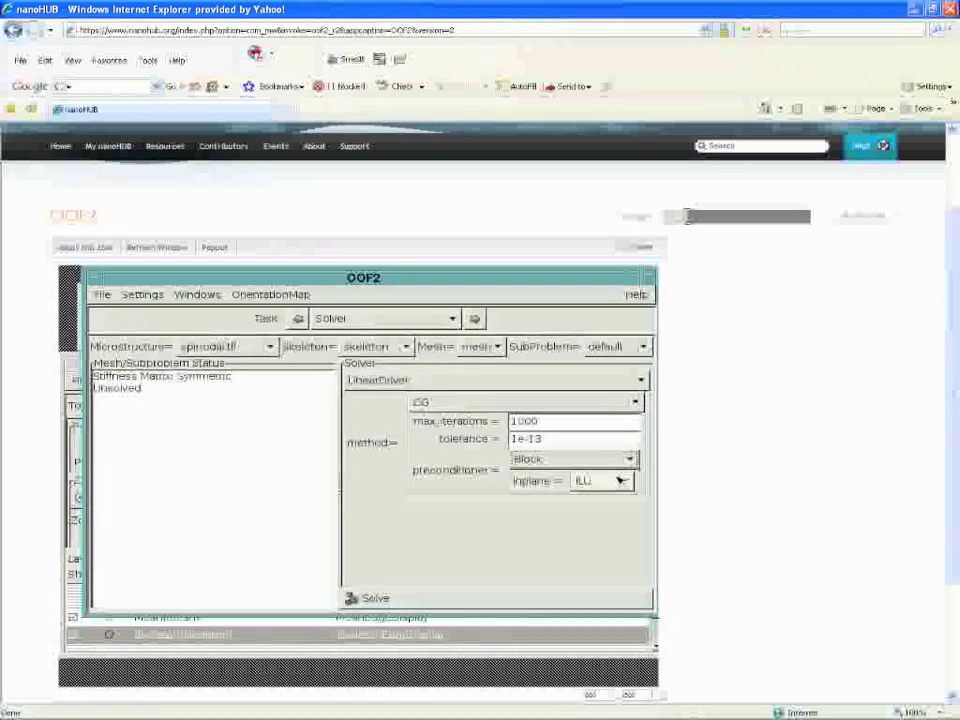
{"action": "mouse_move", "coordinate": [447, 401]}
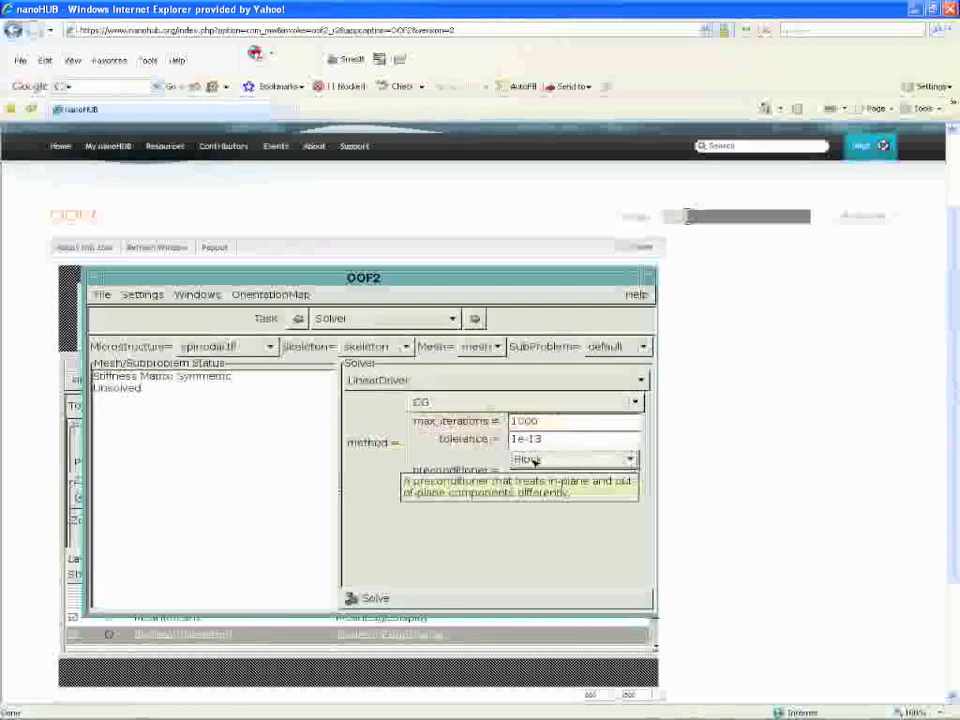
{"action": "mouse_move", "coordinate": [537, 469]}
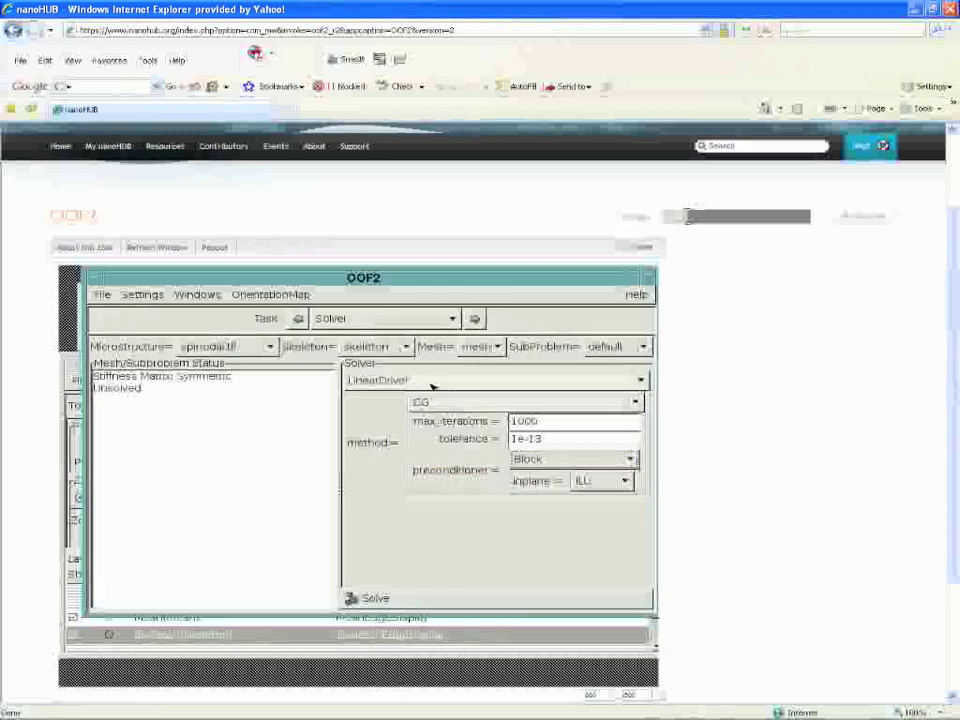
{"action": "left_click", "coordinate": [378, 598]}
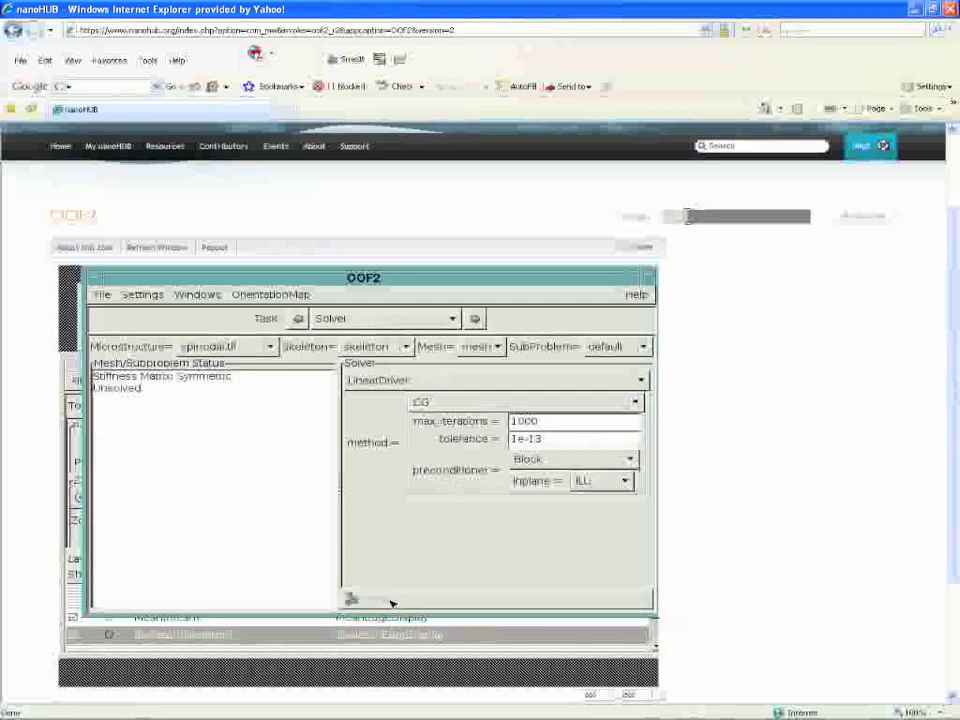
{"action": "left_click_drag", "start_coordinate": [251, 279], "coordinate": [343, 278]}
{"action": "left_click_drag", "start_coordinate": [257, 278], "coordinate": [236, 279]}
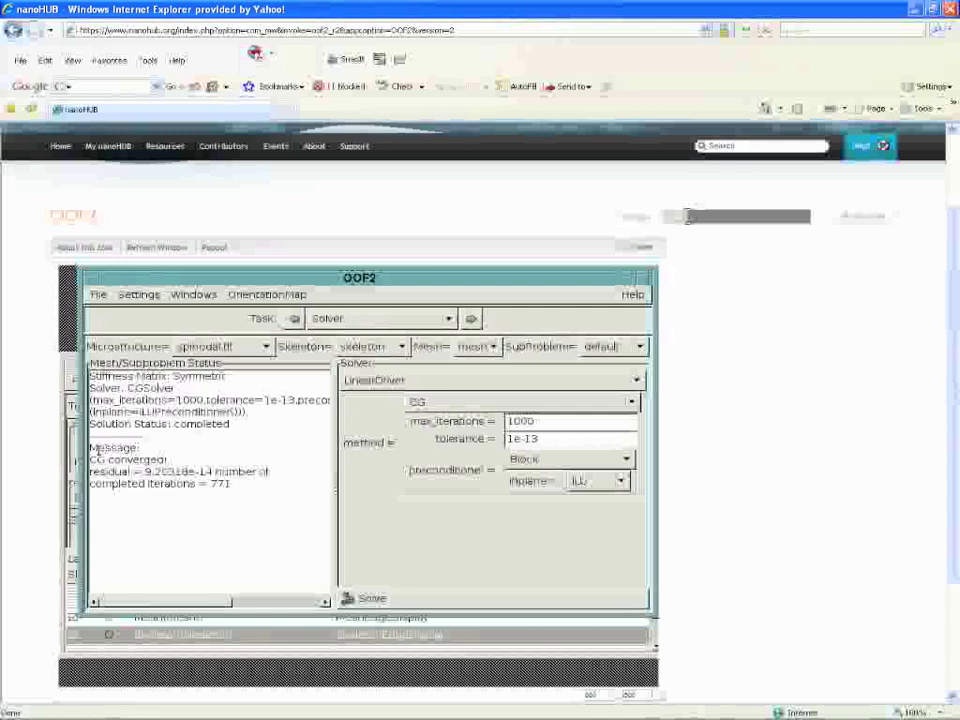
Step: Review the solver's convergence message in the subproblem status and bring the graphics window forward
{"action": "left_click_drag", "start_coordinate": [97, 450], "coordinate": [123, 450]}
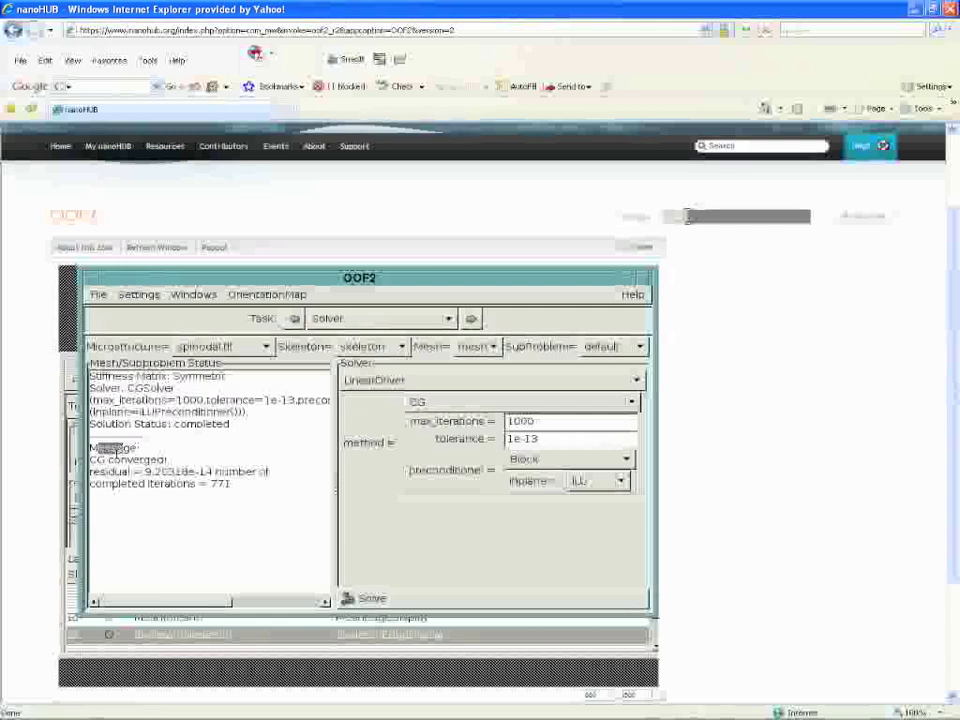
{"action": "left_click", "coordinate": [103, 456]}
{"action": "left_click_drag", "start_coordinate": [89, 459], "coordinate": [179, 459]}
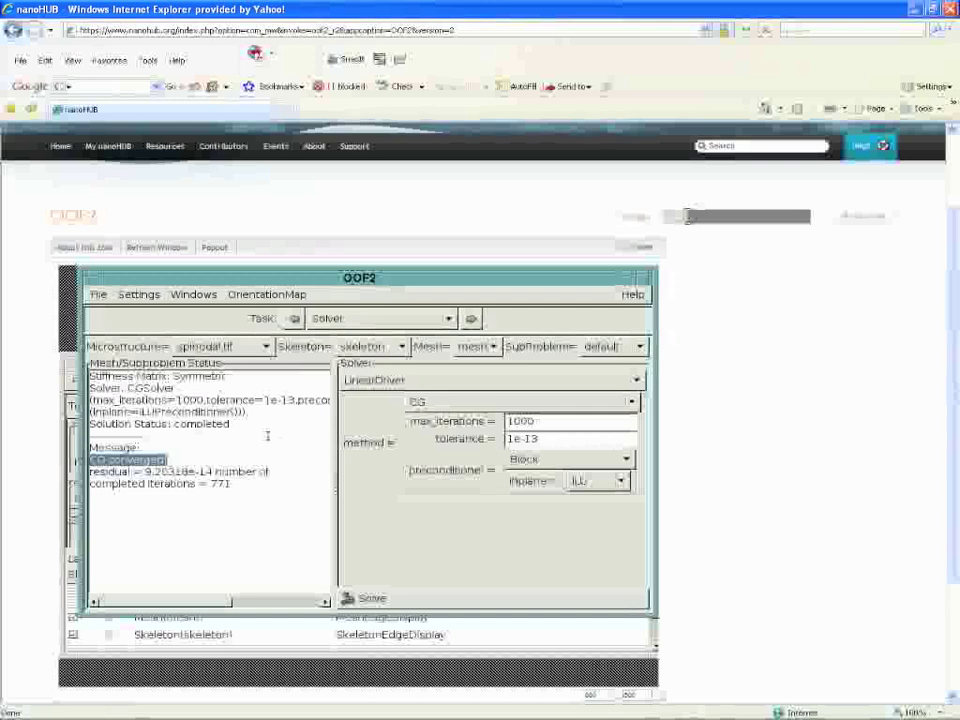
{"action": "left_click", "coordinate": [302, 632]}
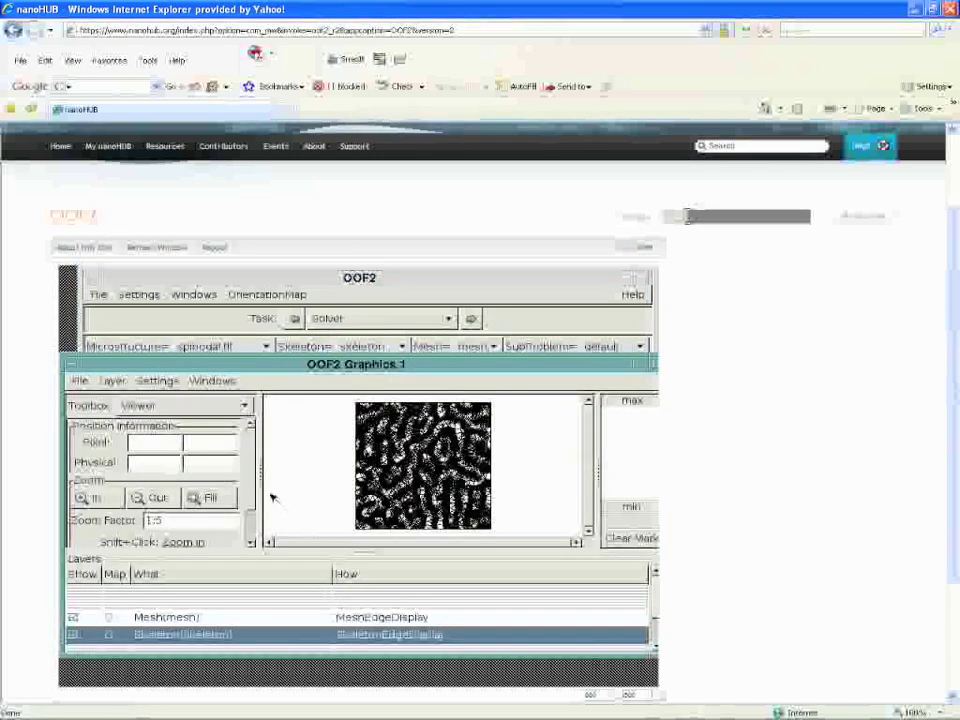
Step: Create a new graphics layer for the spinodal.tif mesh and choose Filled Contour as its display method
{"action": "left_click", "coordinate": [272, 616]}
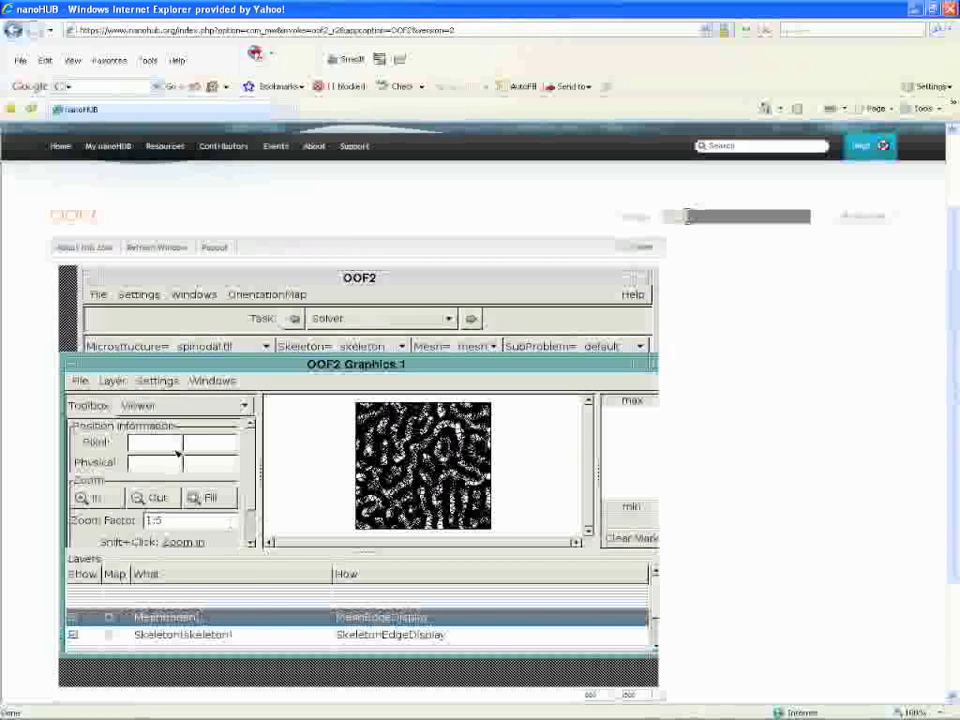
{"action": "left_click", "coordinate": [112, 381]}
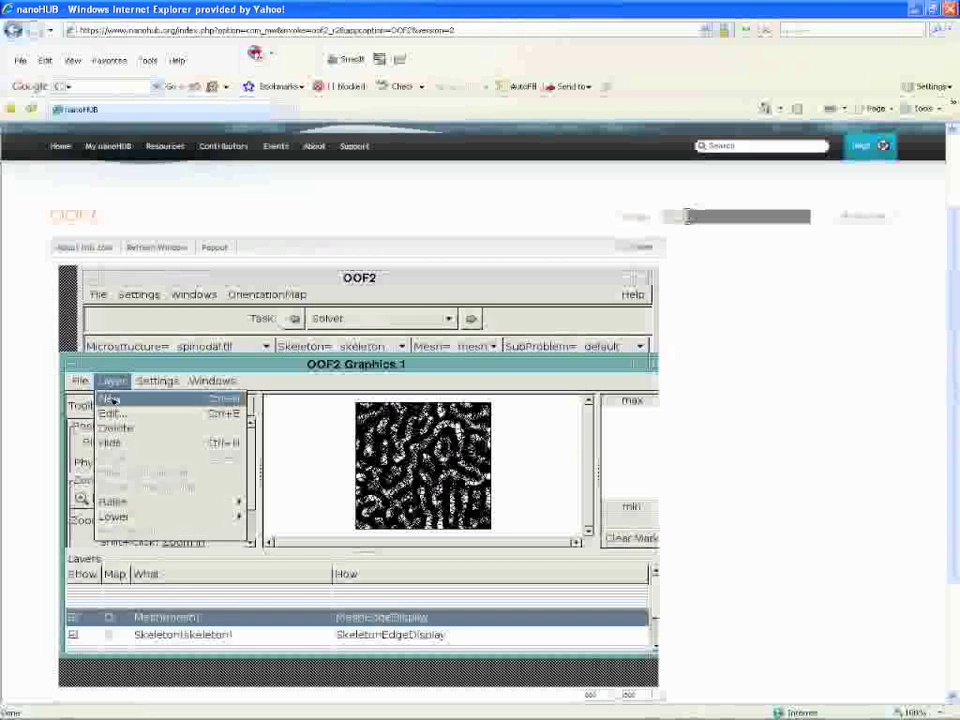
{"action": "left_click", "coordinate": [110, 399]}
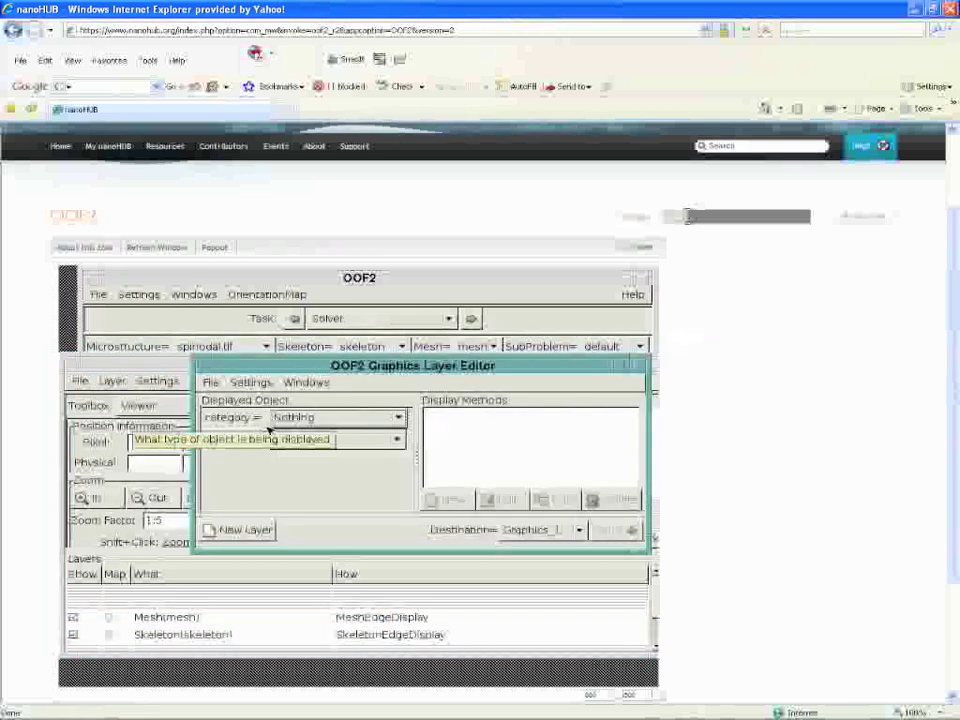
{"action": "left_click", "coordinate": [325, 419]}
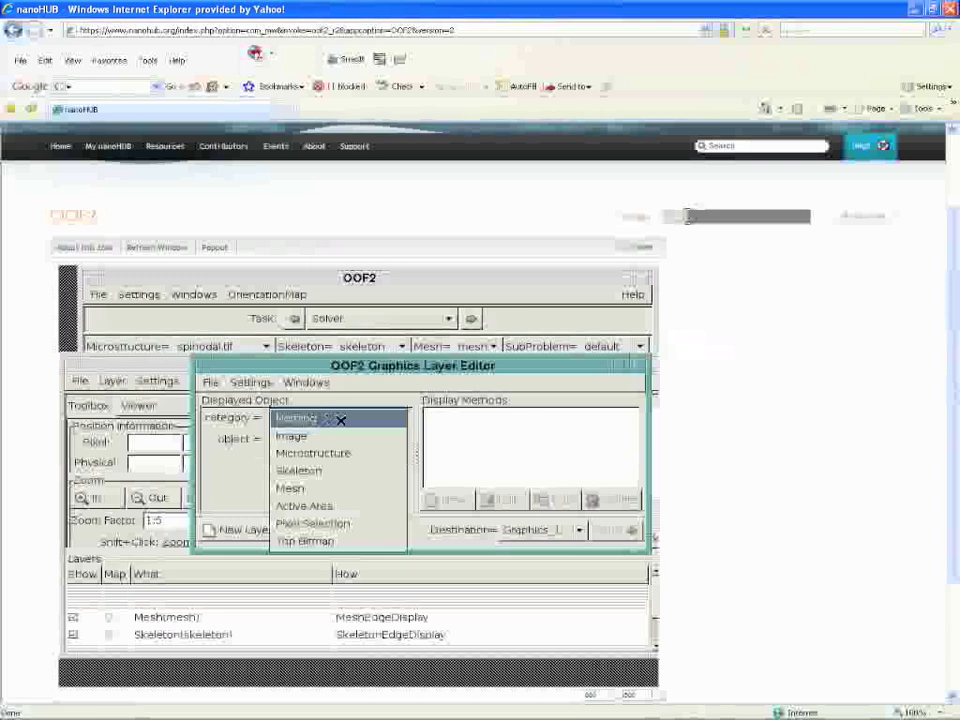
{"action": "left_click", "coordinate": [338, 488]}
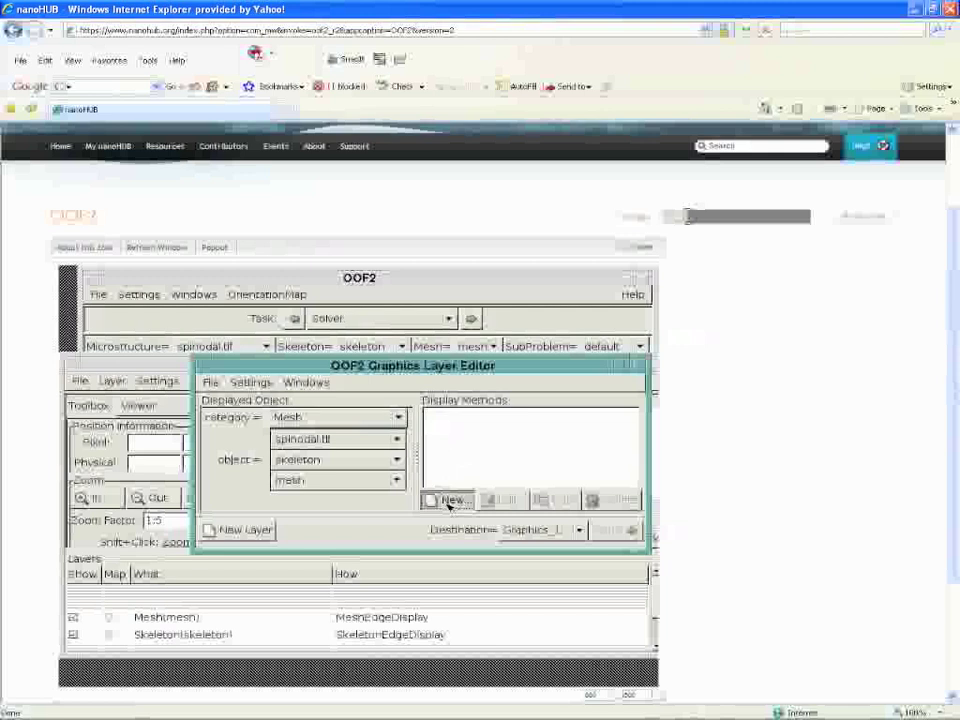
{"action": "left_click", "coordinate": [449, 501]}
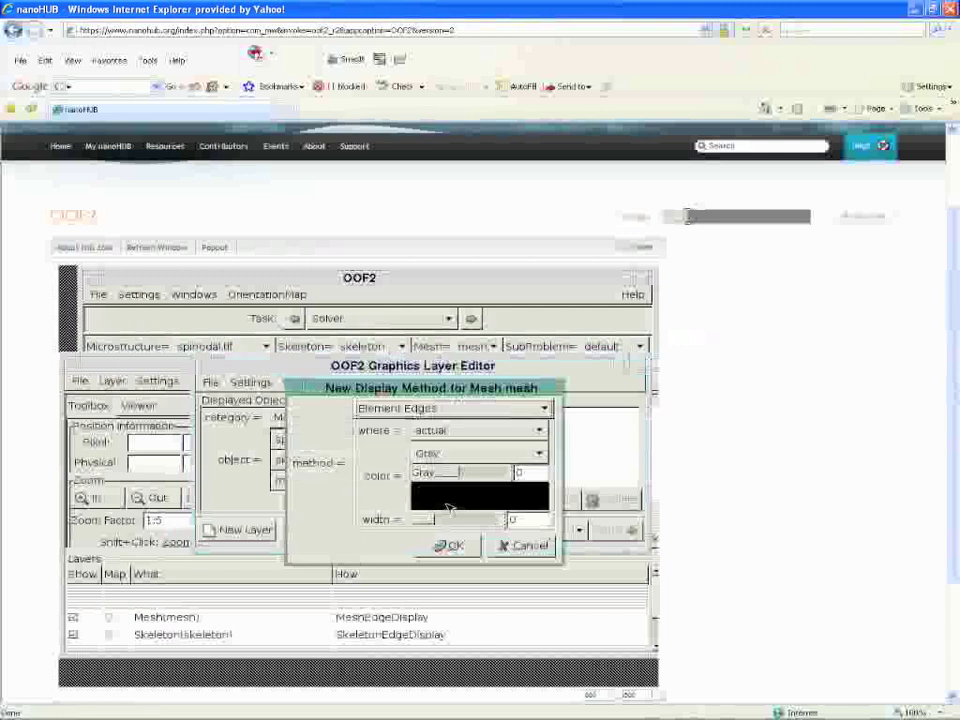
{"action": "left_click", "coordinate": [483, 410]}
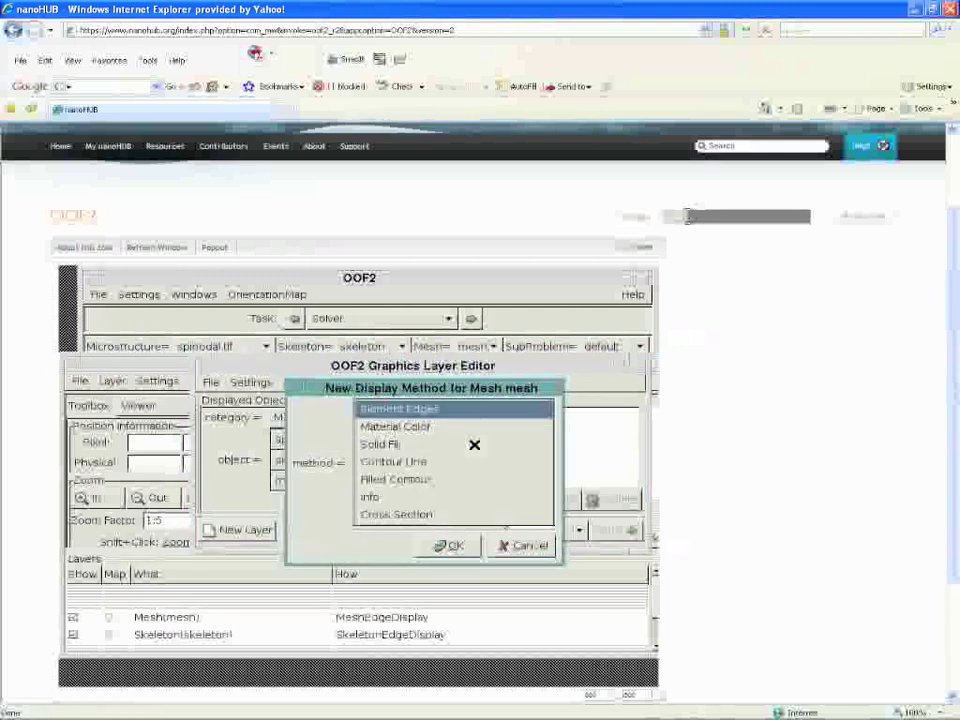
{"action": "left_click", "coordinate": [432, 482]}
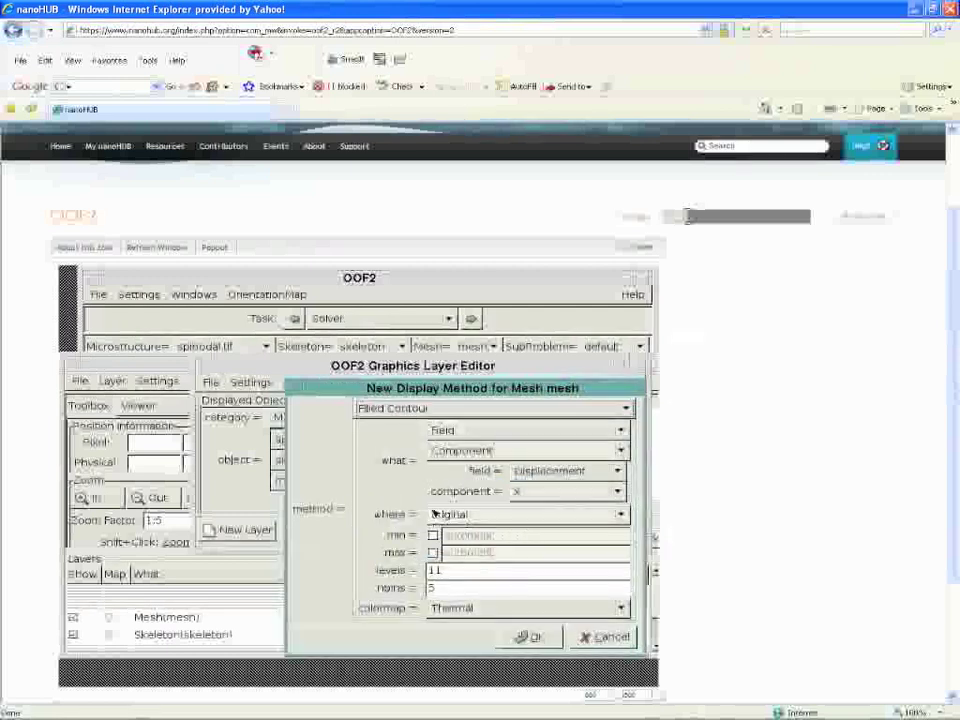
Step: Set the filled contour to plot the Trace invariant of the Stress flux, apply it and bring the graphics window forward
{"action": "left_click", "coordinate": [489, 433]}
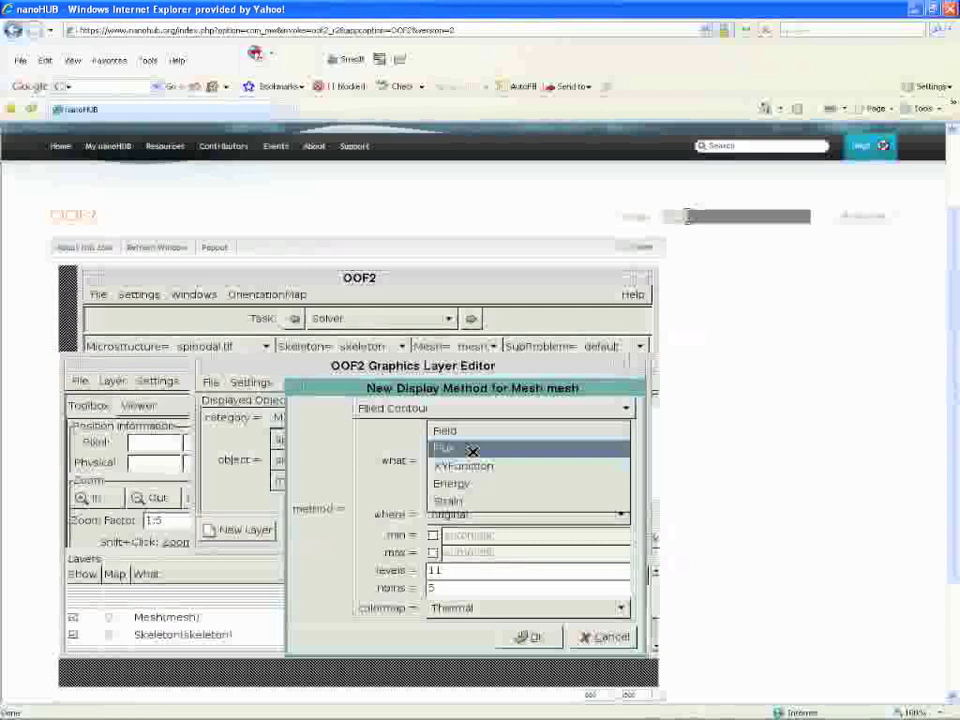
{"action": "left_click", "coordinate": [472, 451]}
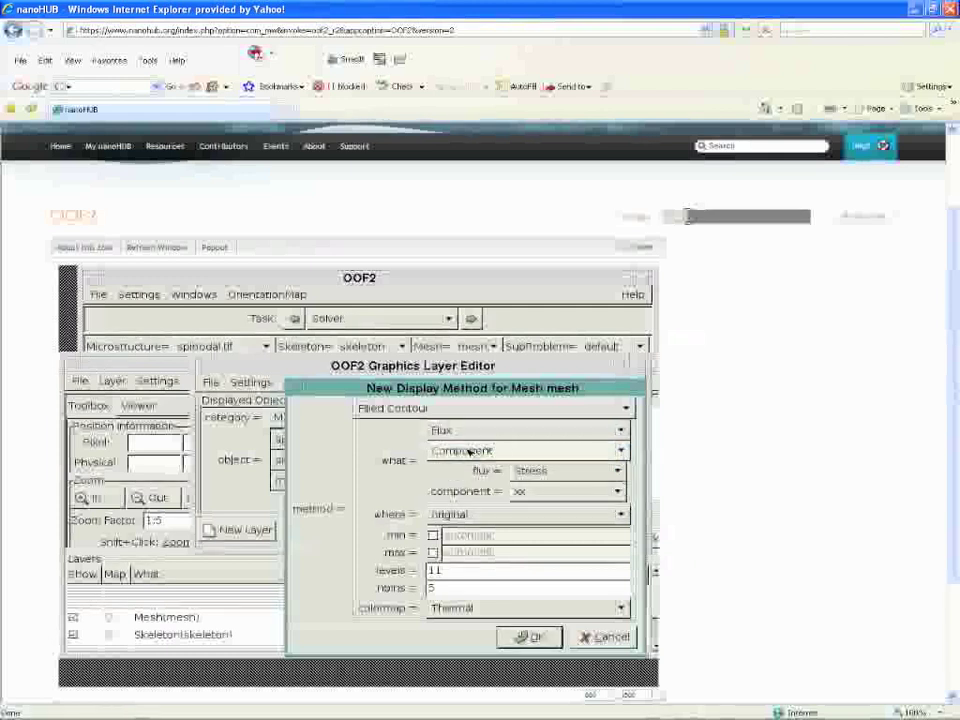
{"action": "left_click", "coordinate": [476, 456]}
{"action": "left_click", "coordinate": [495, 468]}
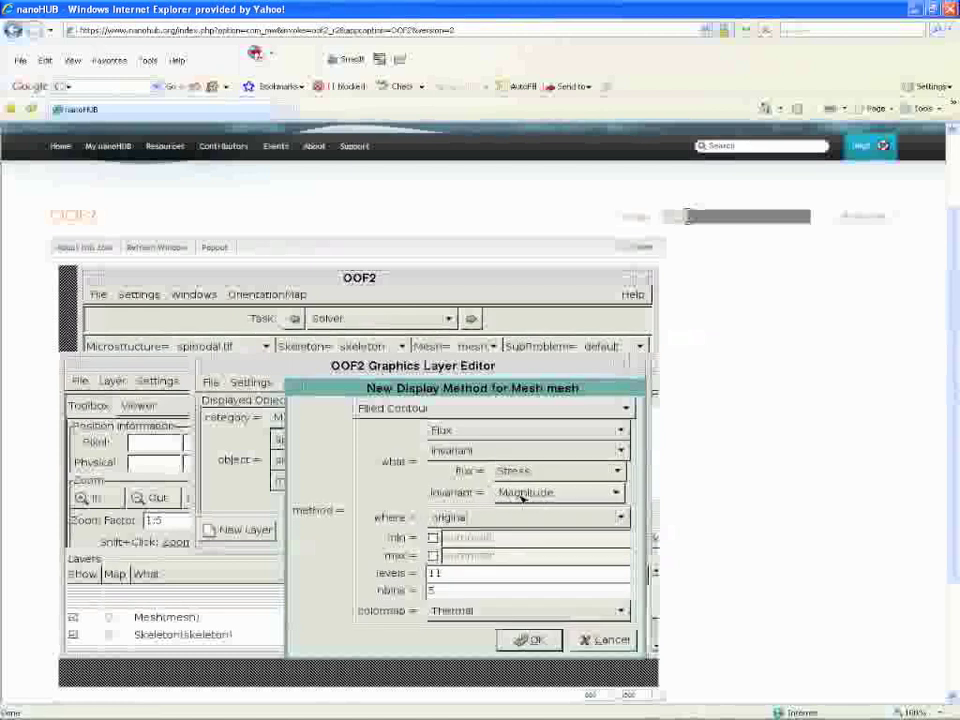
{"action": "left_click", "coordinate": [540, 493]}
{"action": "left_click", "coordinate": [549, 512]}
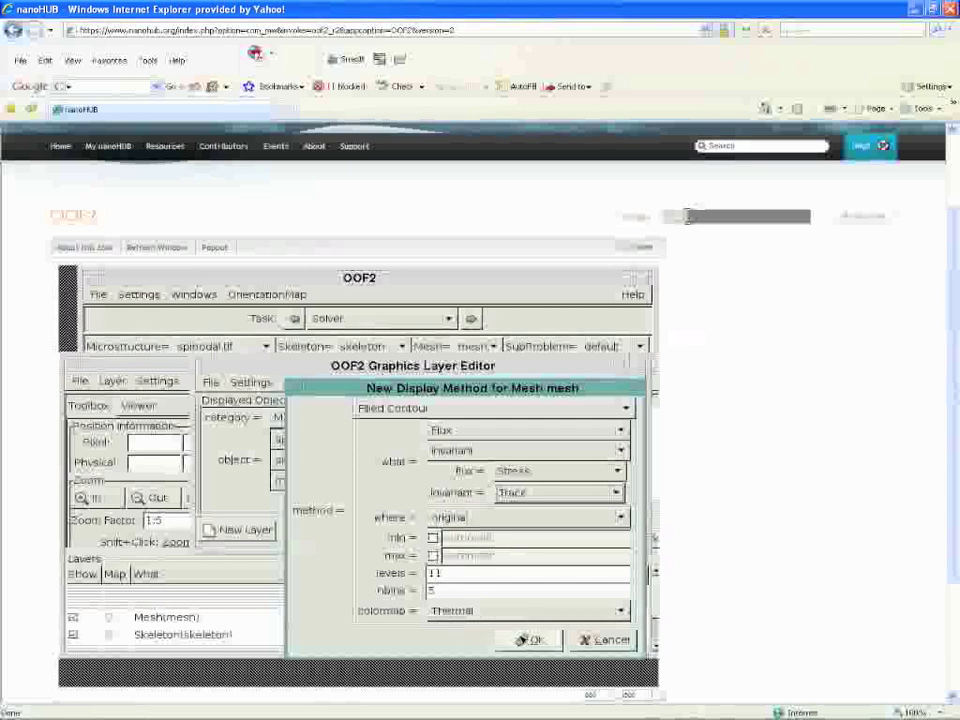
{"action": "left_click", "coordinate": [523, 640]}
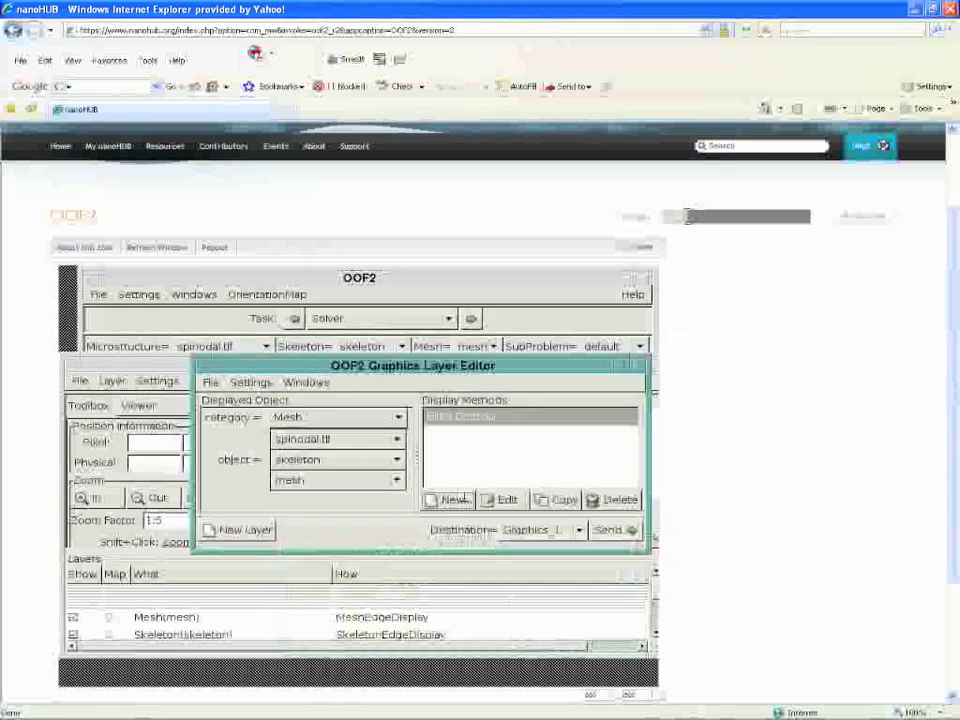
{"action": "left_click_drag", "start_coordinate": [437, 365], "coordinate": [367, 290]}
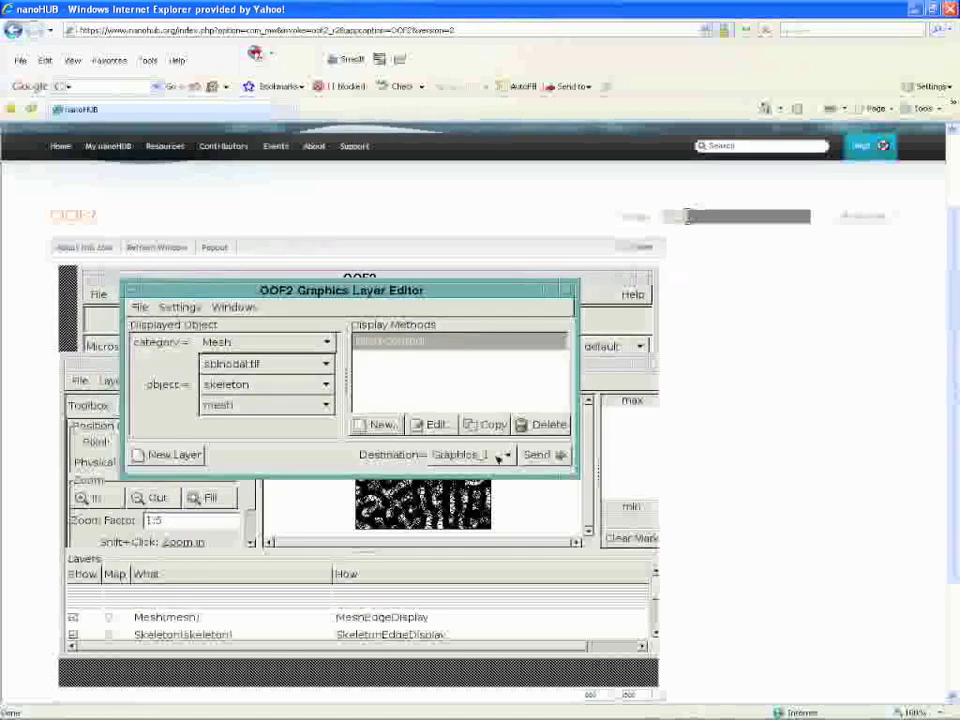
{"action": "left_click", "coordinate": [597, 373]}
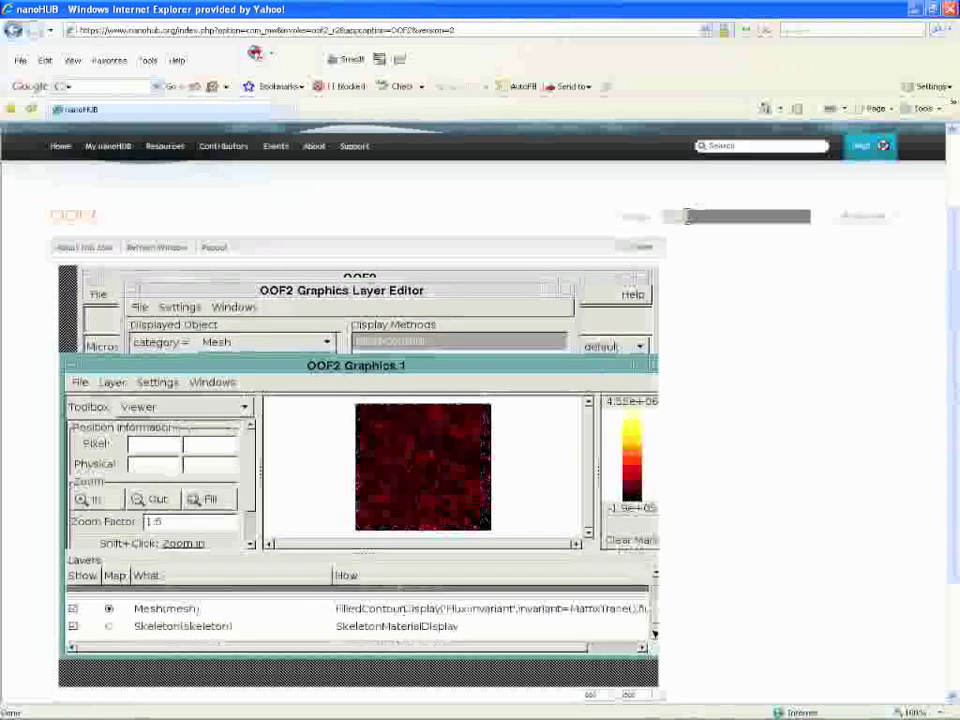
Step: Hide the MeshEdgeDisplay and SkeletonEdgeDisplay layers so the stress contour can be viewed without edges
{"action": "scroll", "coordinate": [655, 620], "scroll_direction": "up", "scroll_amount": 3}
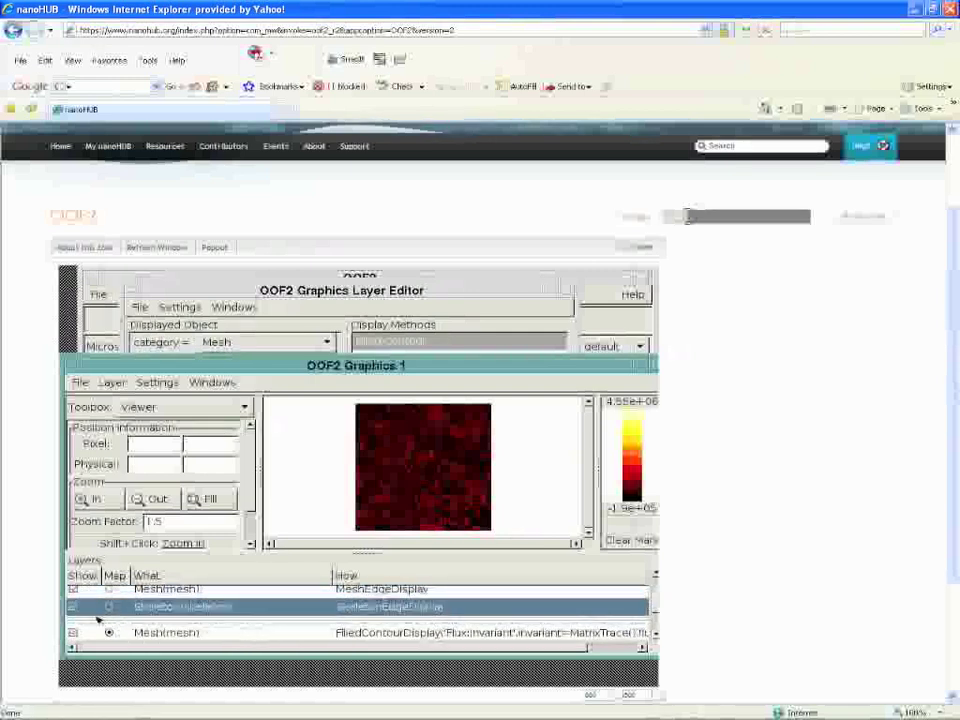
{"action": "left_click", "coordinate": [74, 592]}
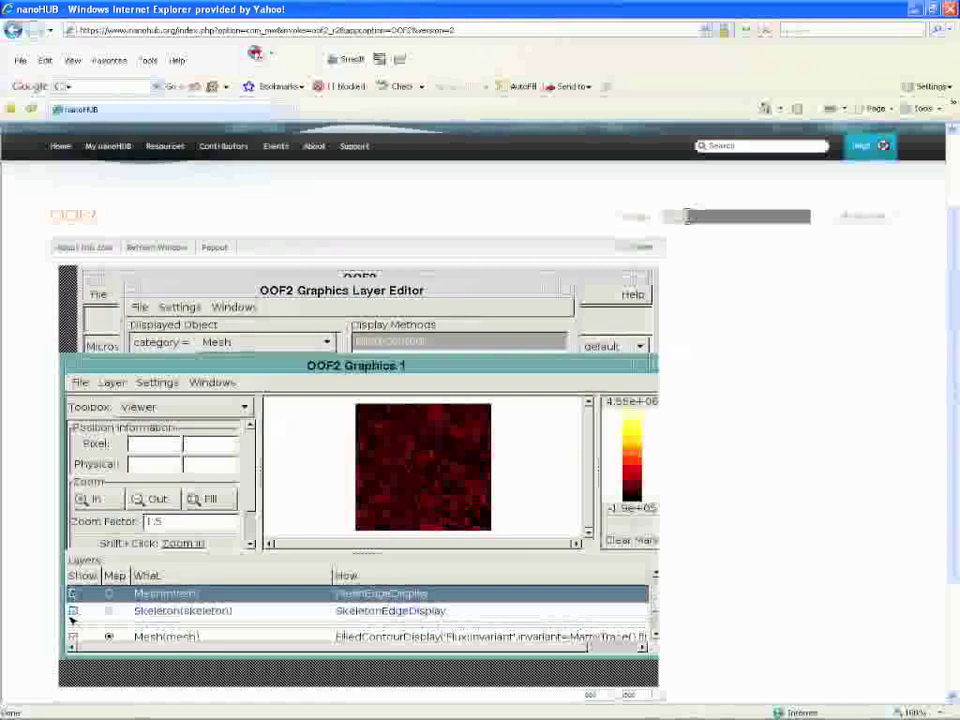
{"action": "left_click", "coordinate": [74, 610]}
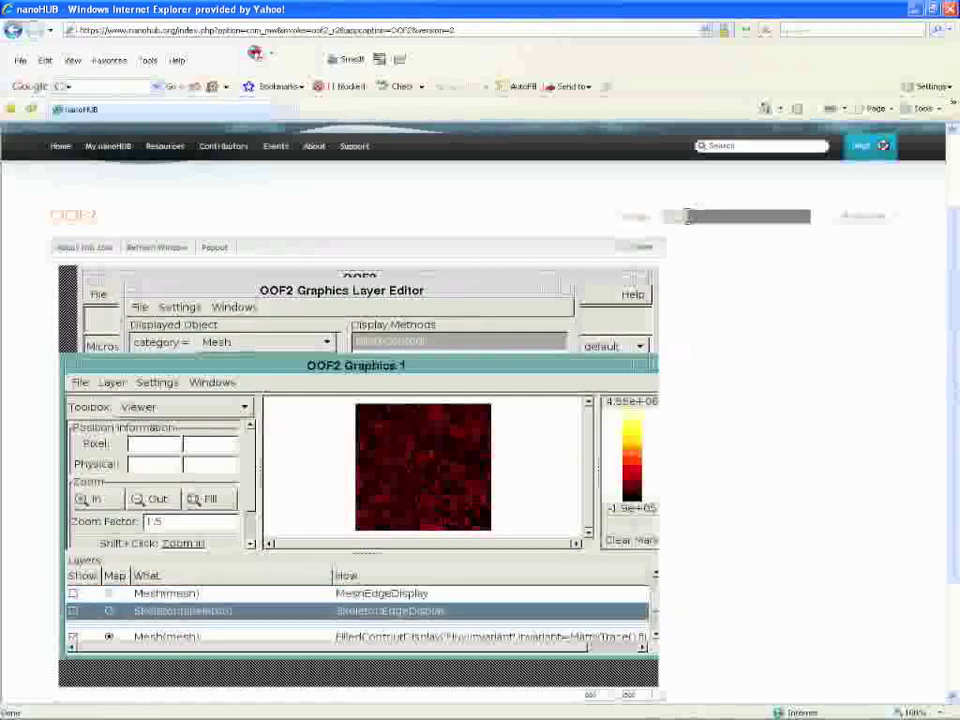
{"action": "left_click_drag", "start_coordinate": [655, 600], "coordinate": [655, 611]}
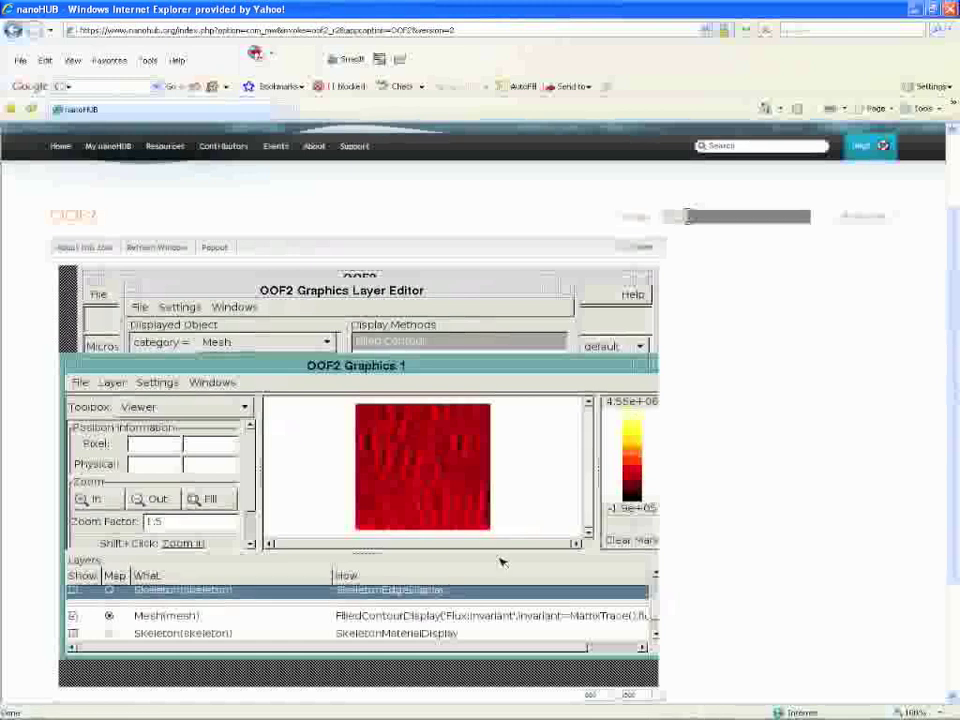
Step: Edit the mesh's filled contour display to use 120 levels and 2 nbins, and view the redrawn plot
{"action": "left_click", "coordinate": [348, 615]}
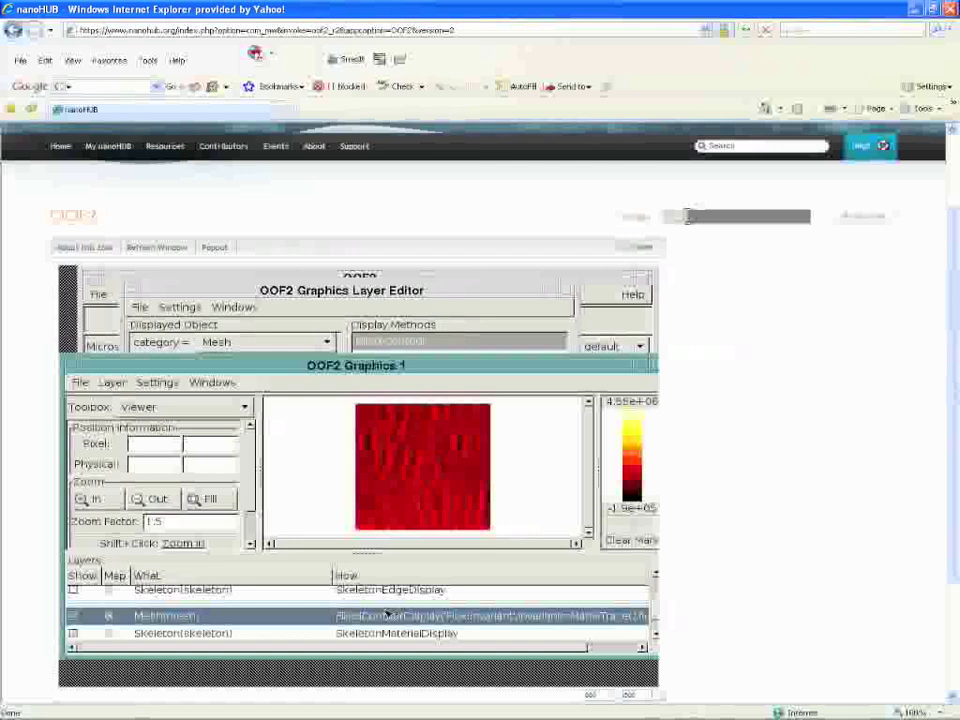
{"action": "double_click", "coordinate": [387, 614]}
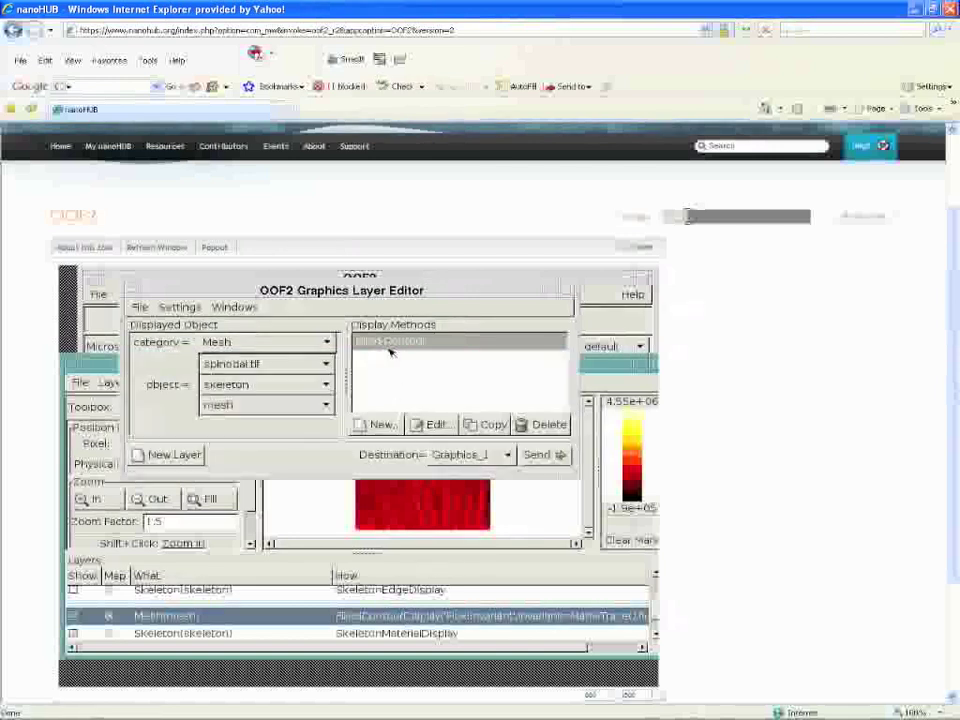
{"action": "left_click", "coordinate": [321, 294]}
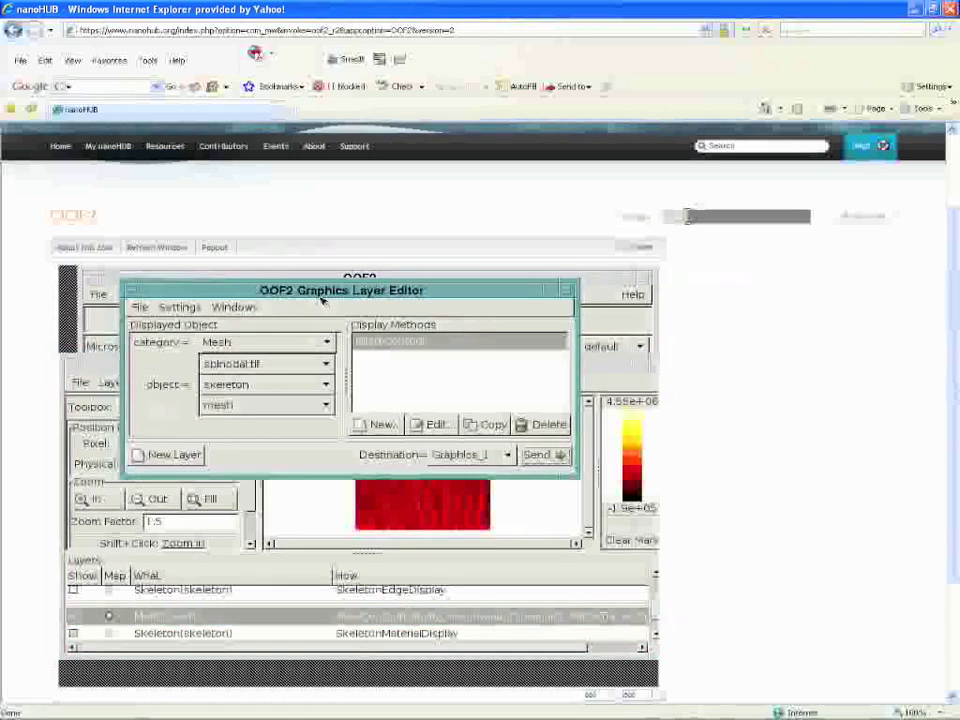
{"action": "left_click", "coordinate": [390, 342]}
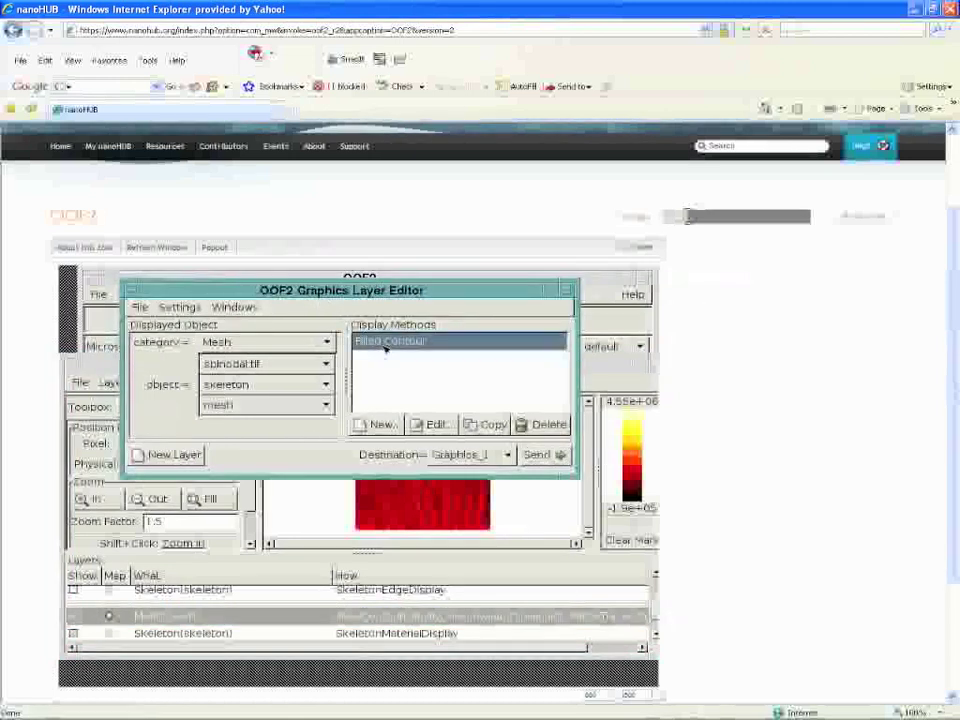
{"action": "left_click", "coordinate": [437, 425]}
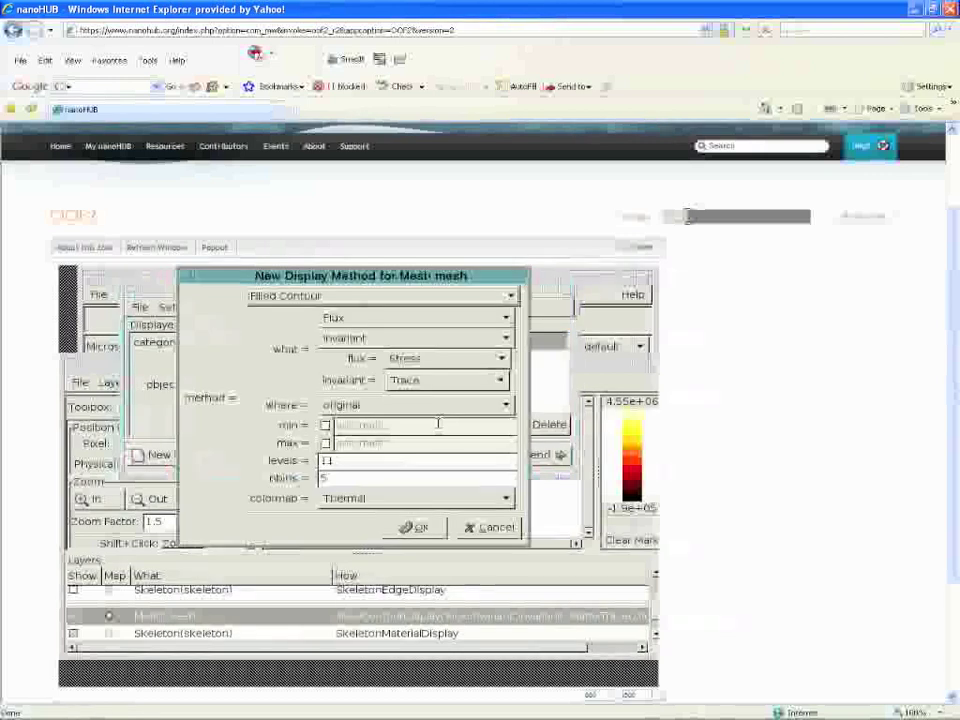
{"action": "double_click", "coordinate": [328, 460]}
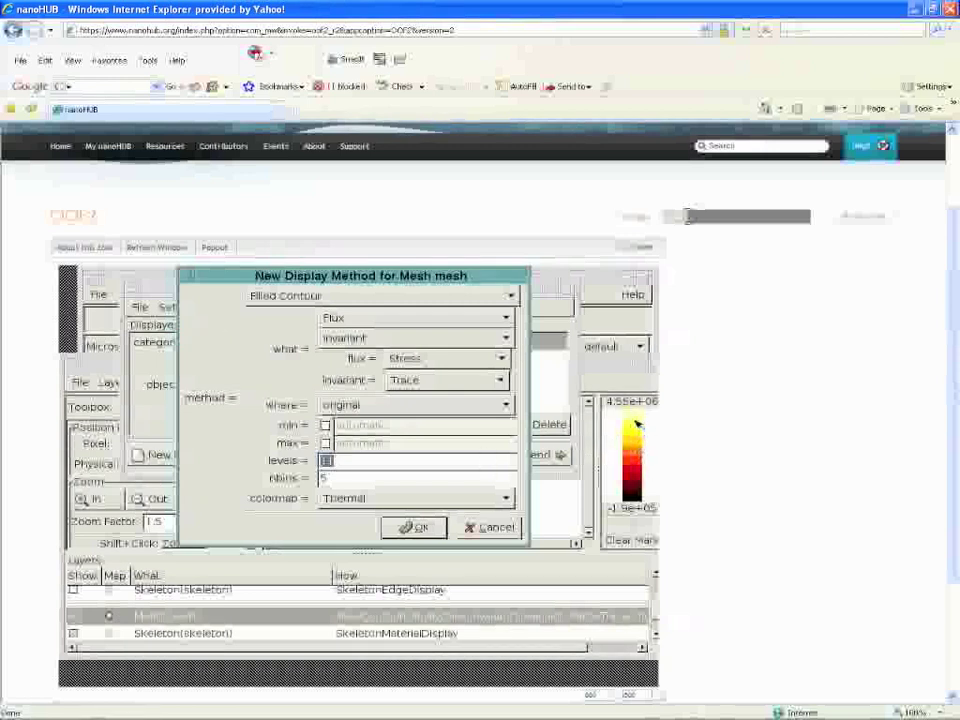
{"action": "type", "text": "120"}
{"action": "double_click", "coordinate": [355, 480]}
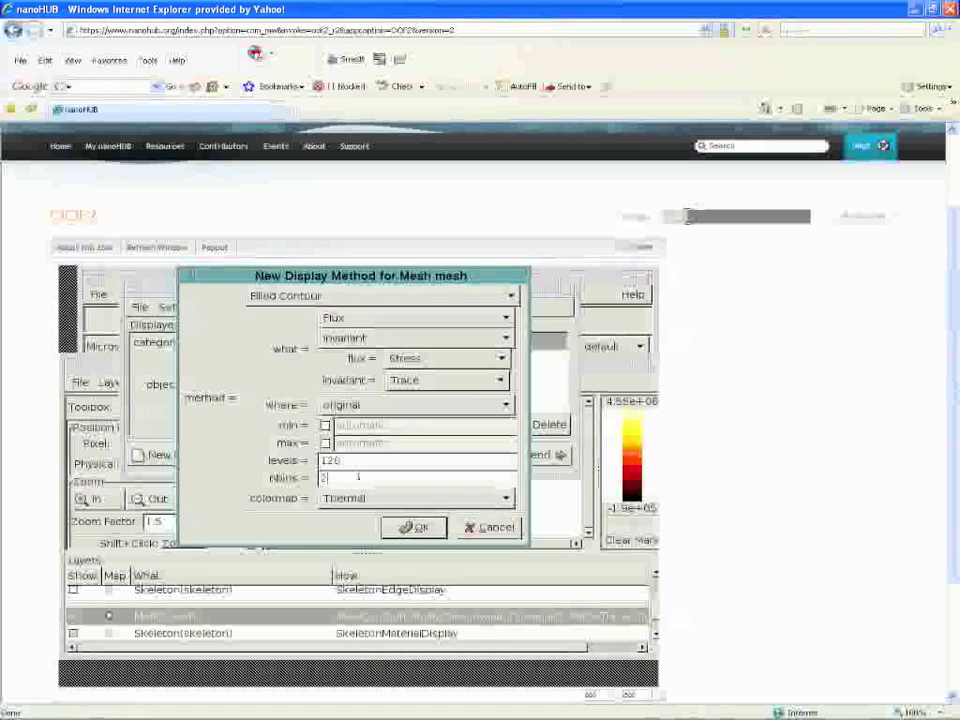
{"action": "left_click", "coordinate": [421, 527]}
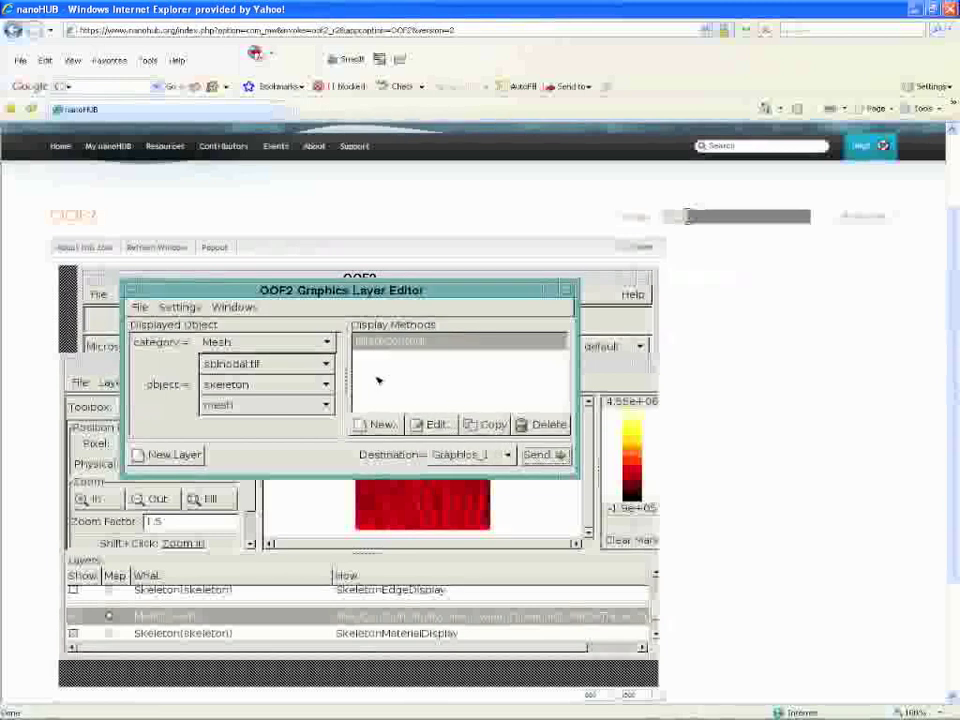
{"action": "left_click", "coordinate": [591, 367]}
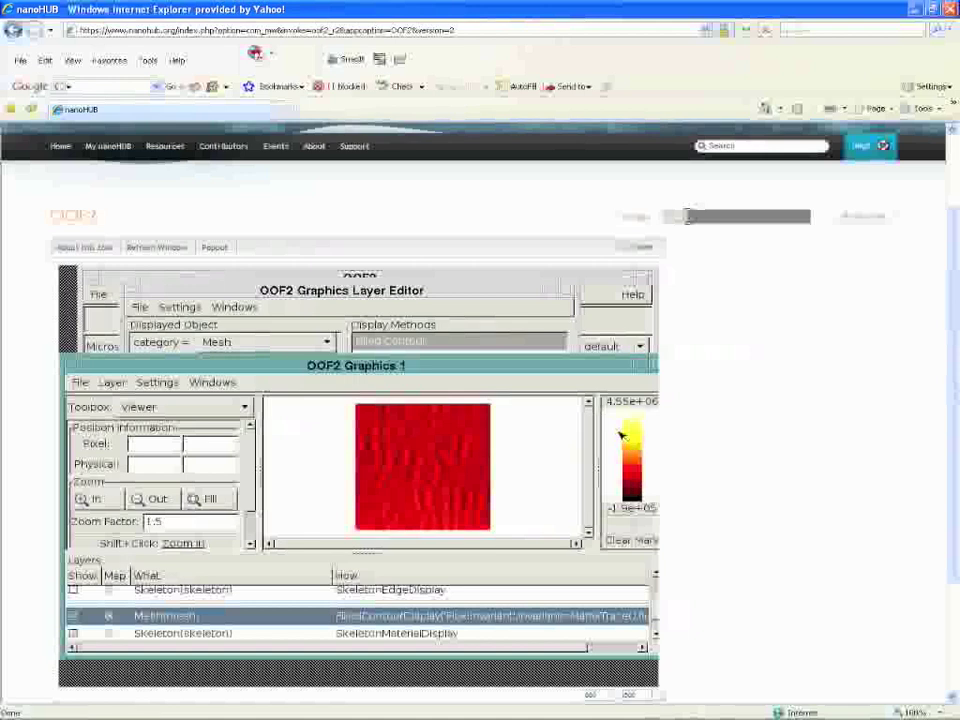
Step: Set the filled contour's range to a minimum of -4e6 and a maximum of 4e6, and show the updated plot
{"action": "double_click", "coordinate": [391, 619]}
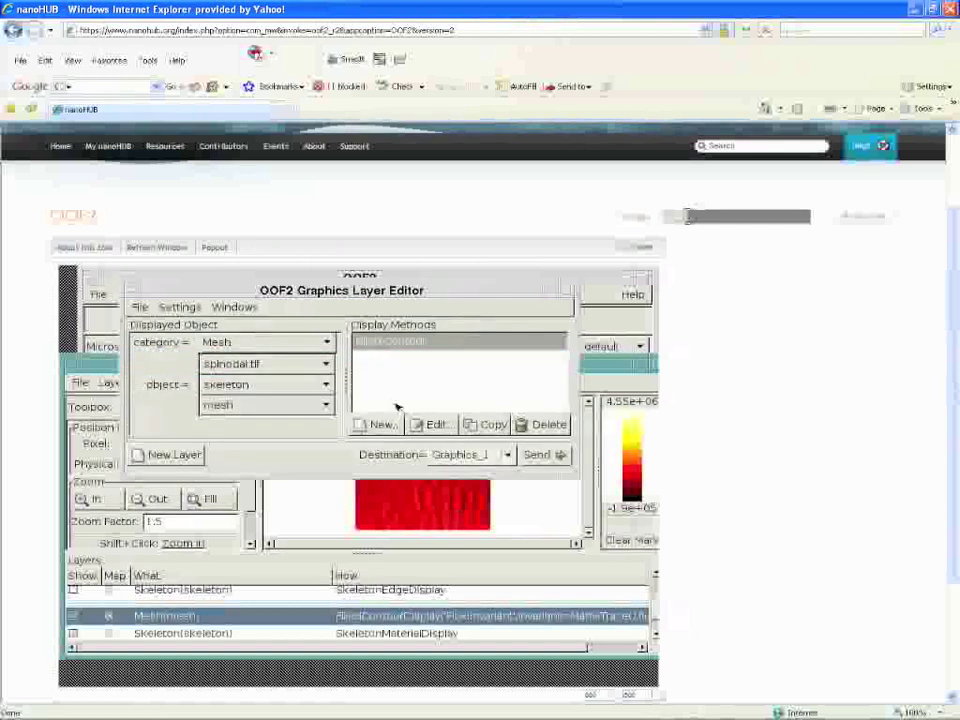
{"action": "left_click", "coordinate": [436, 424]}
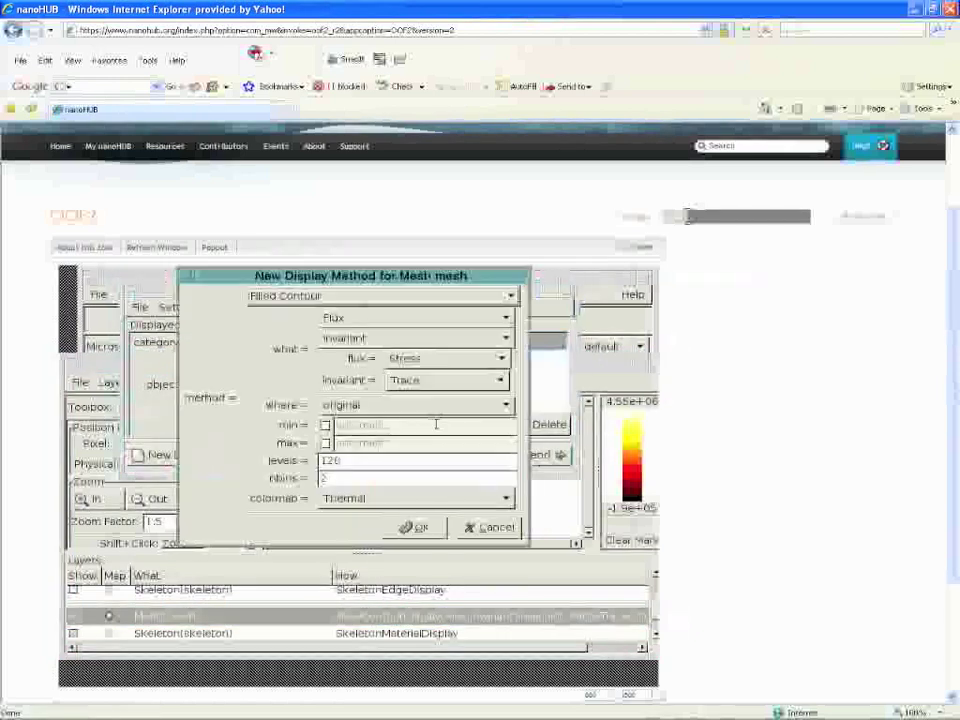
{"action": "left_click", "coordinate": [325, 425]}
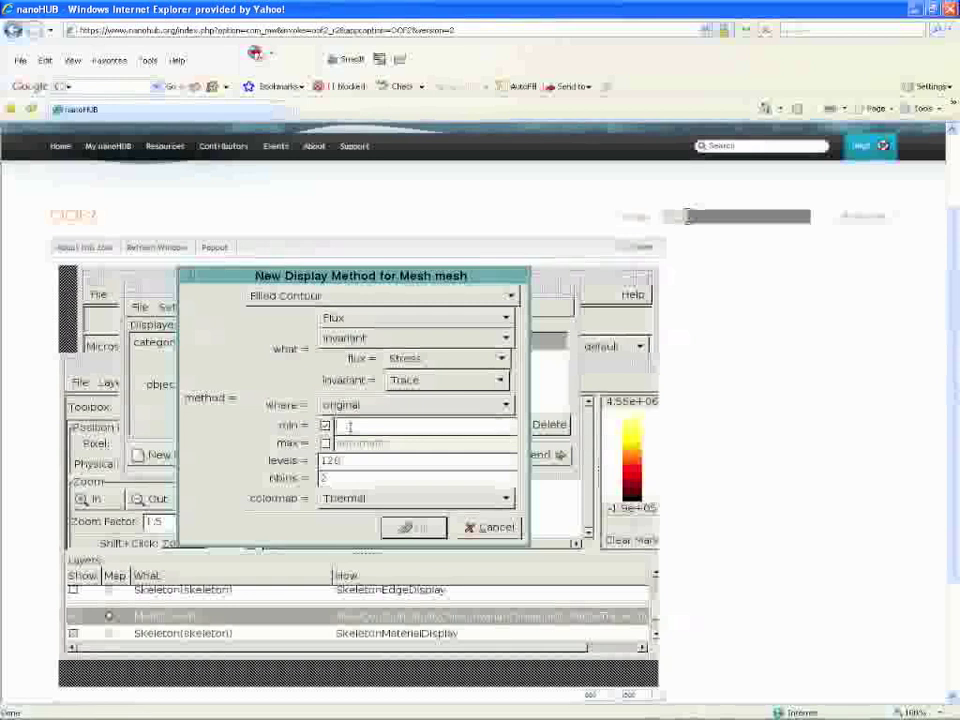
{"action": "left_click", "coordinate": [349, 426]}
{"action": "type", "text": "-4e6"}
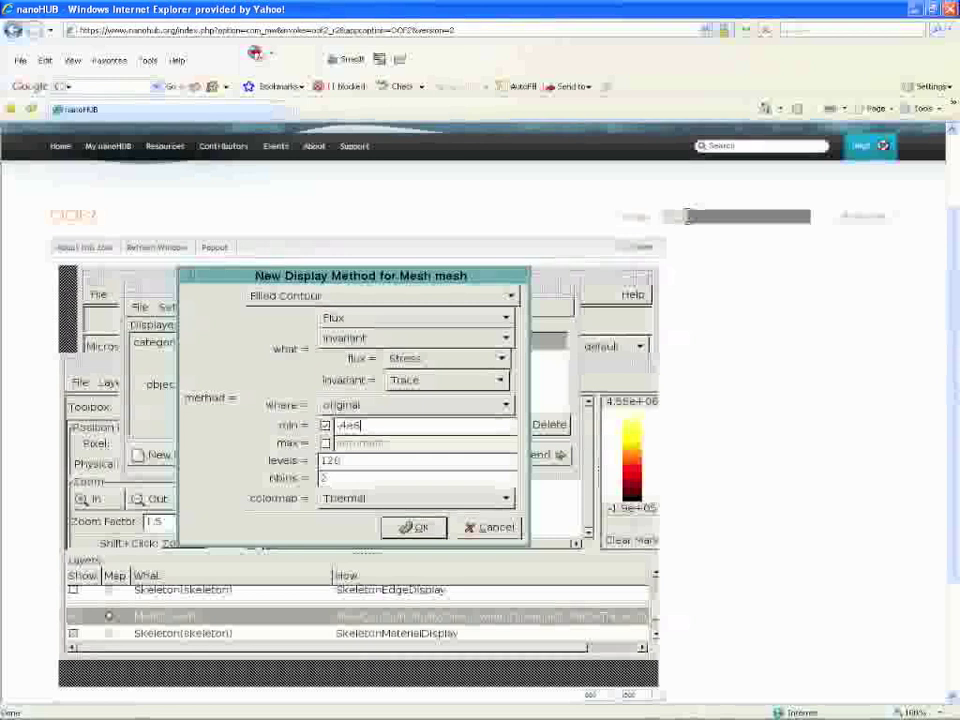
{"action": "left_click", "coordinate": [325, 443]}
{"action": "left_click", "coordinate": [349, 443]}
{"action": "type", "text": "4e6"}
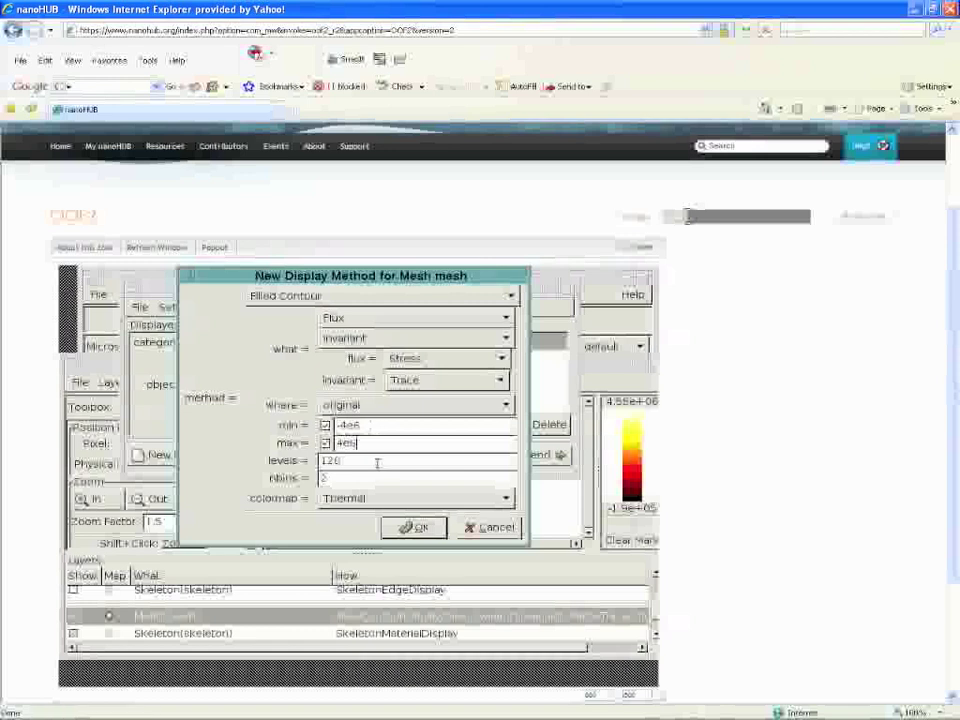
{"action": "left_click", "coordinate": [411, 528]}
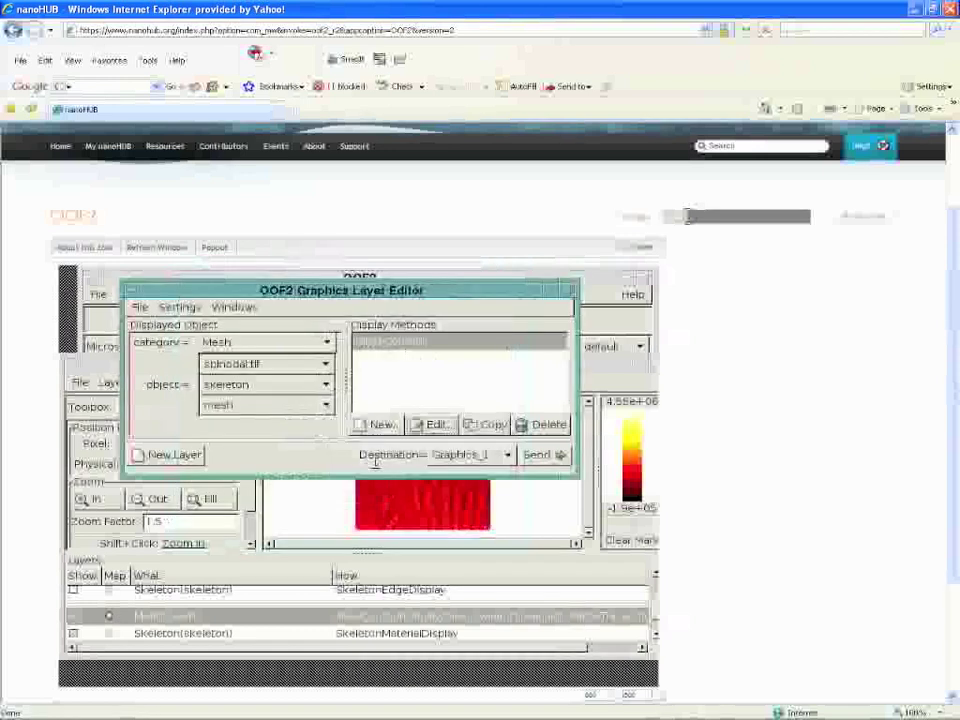
{"action": "left_click", "coordinate": [535, 547]}
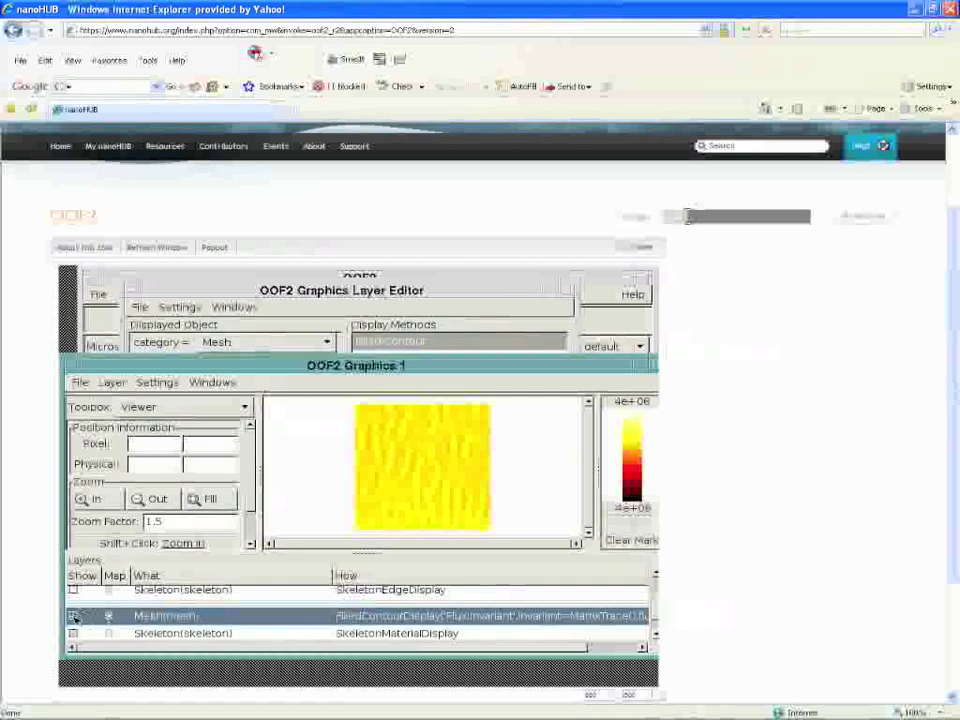
Step: Hide and reshow the mesh's filled contour layer to compare the stress plot with the underlying microstructure
{"action": "left_click", "coordinate": [73, 617]}
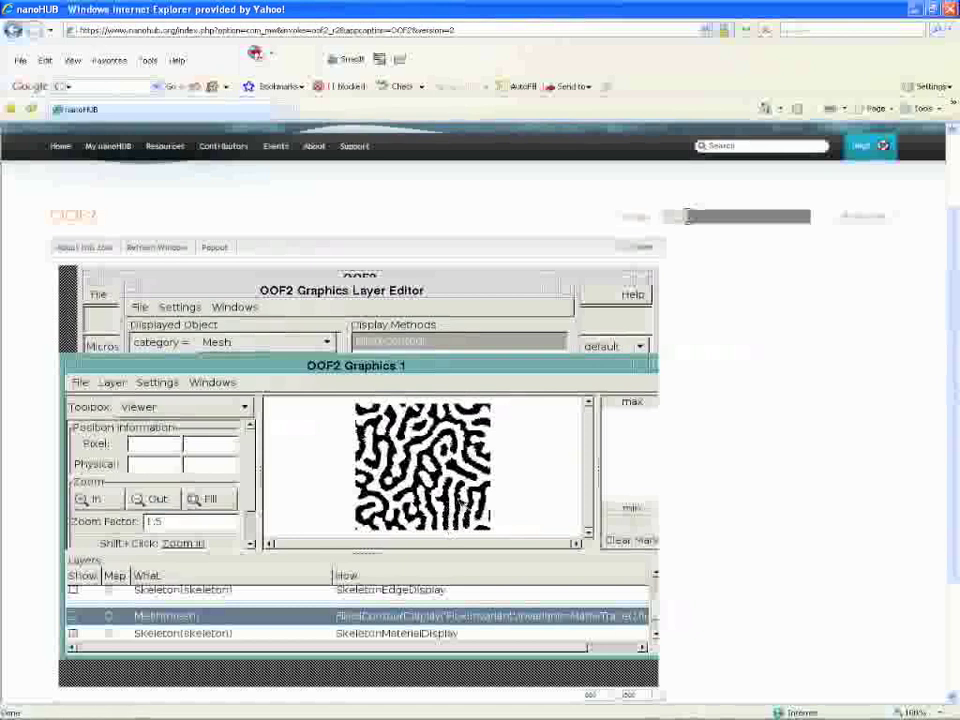
{"action": "left_click", "coordinate": [75, 619]}
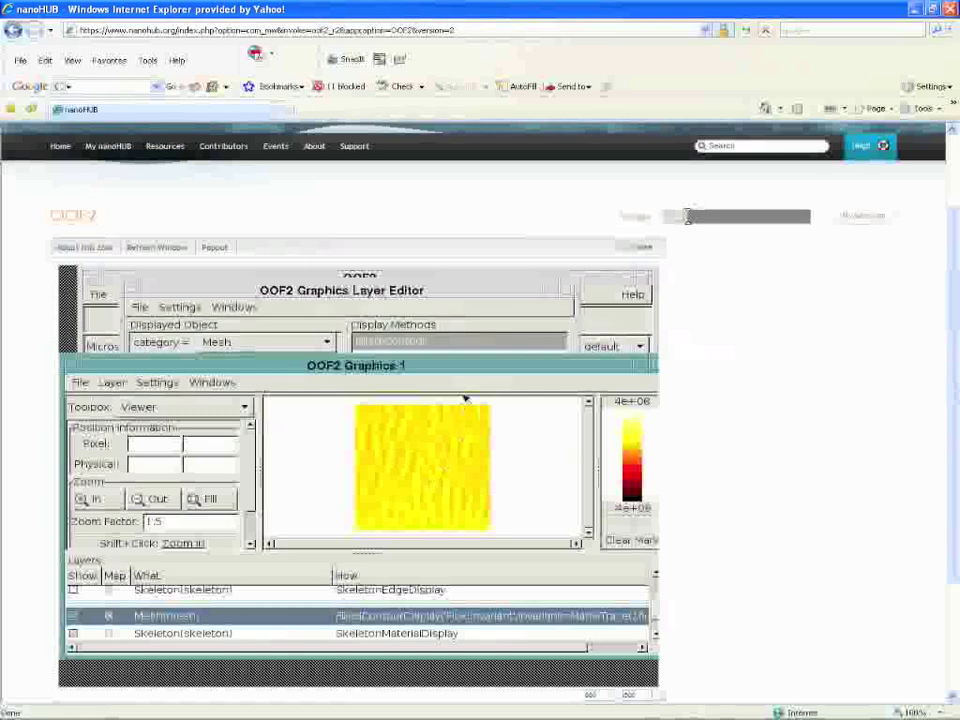
{"action": "left_click", "coordinate": [590, 318]}
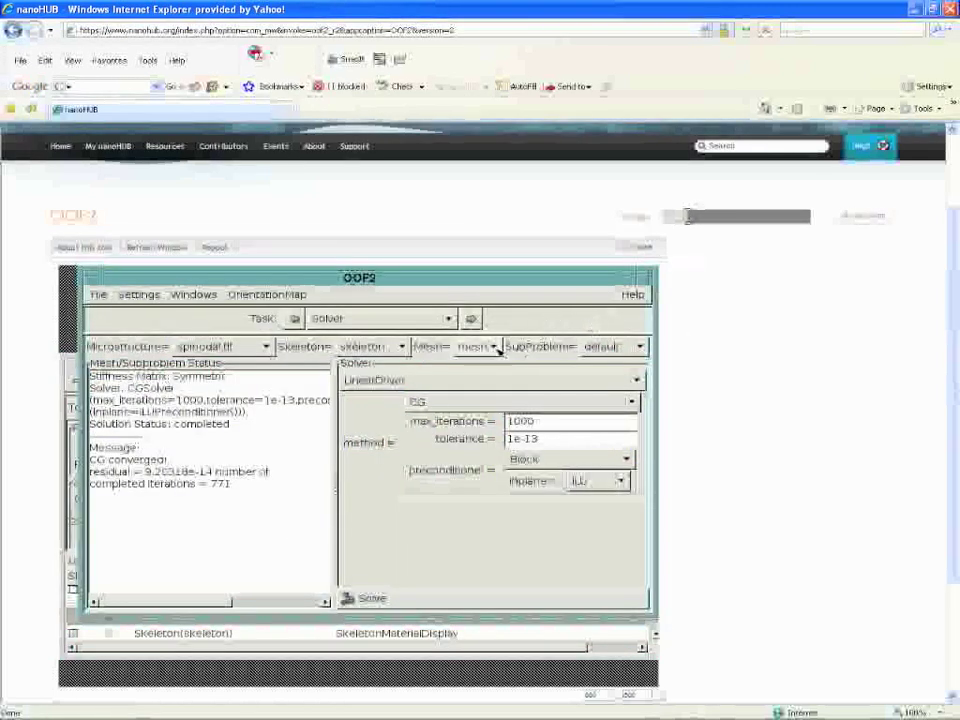
{"action": "left_click", "coordinate": [449, 318]}
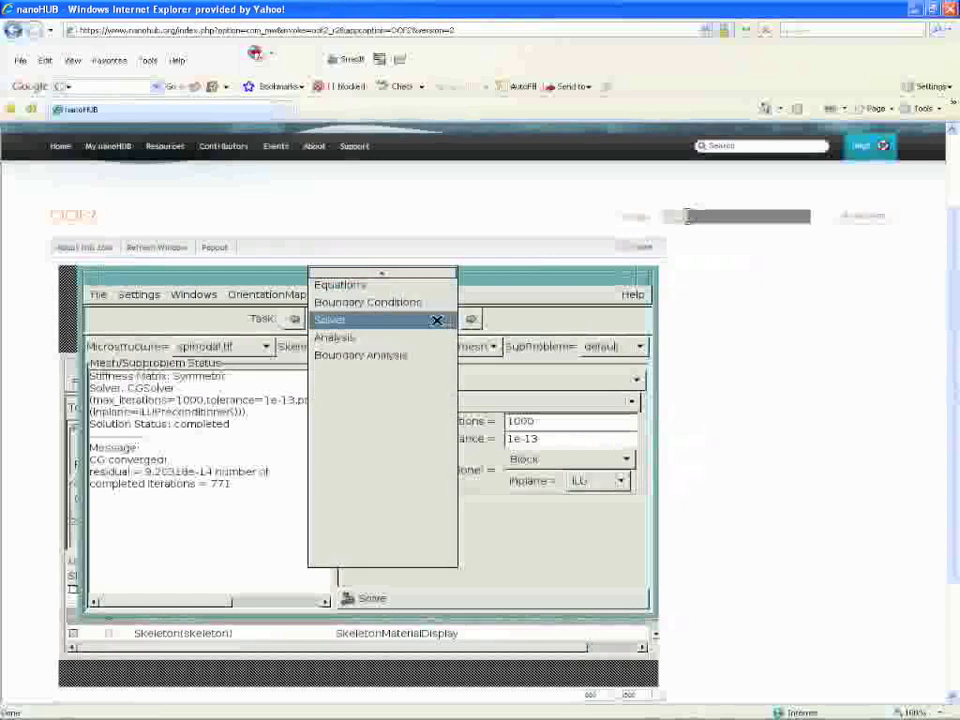
{"action": "left_click", "coordinate": [365, 337]}
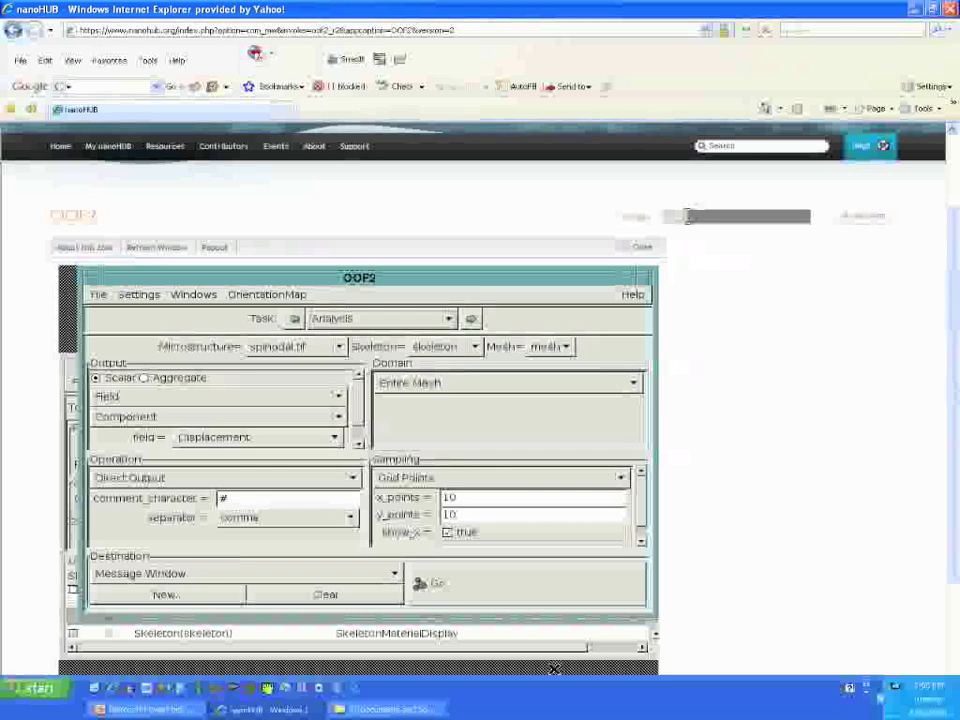
{"action": "left_click", "coordinate": [146, 709]}
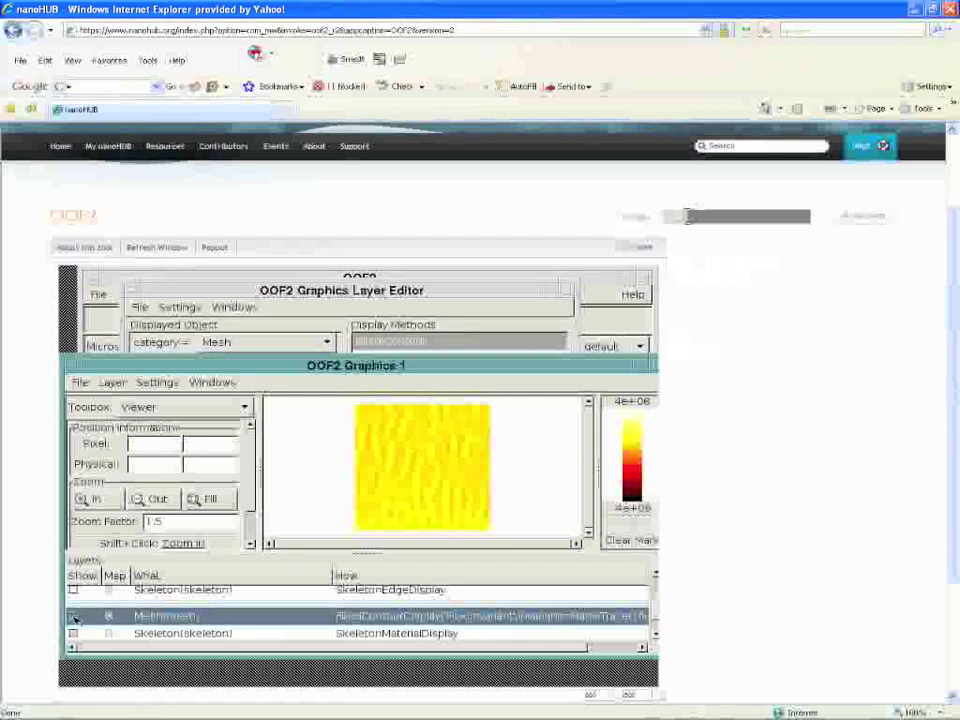
Step: Bring the main OOF2 window forward and switch its task from Solver to Analysis
{"action": "left_click", "coordinate": [74, 618]}
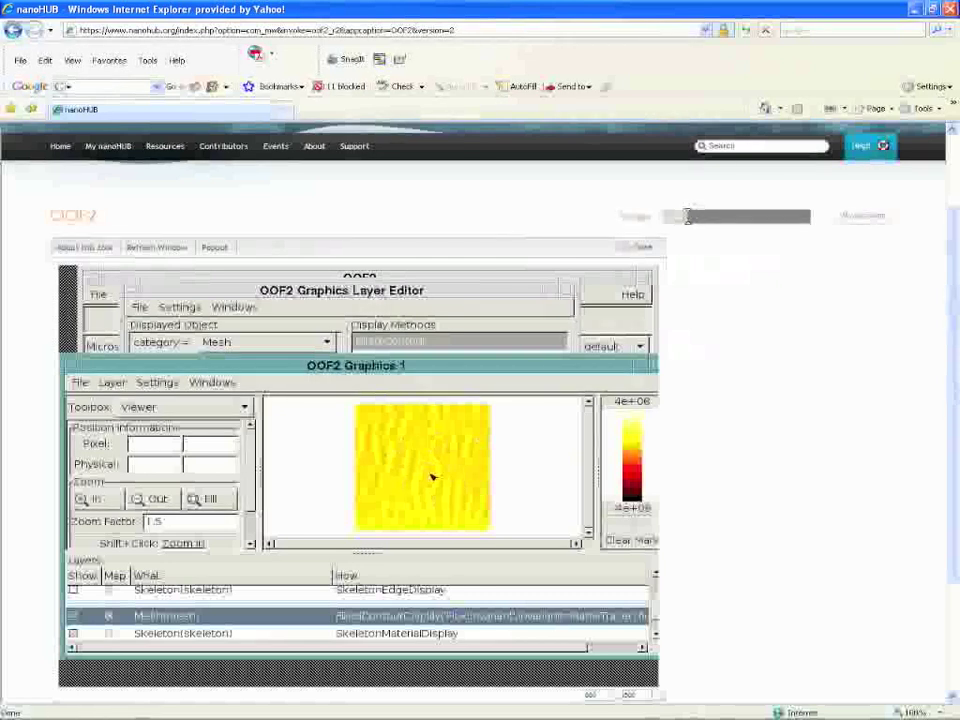
{"action": "left_click", "coordinate": [612, 316]}
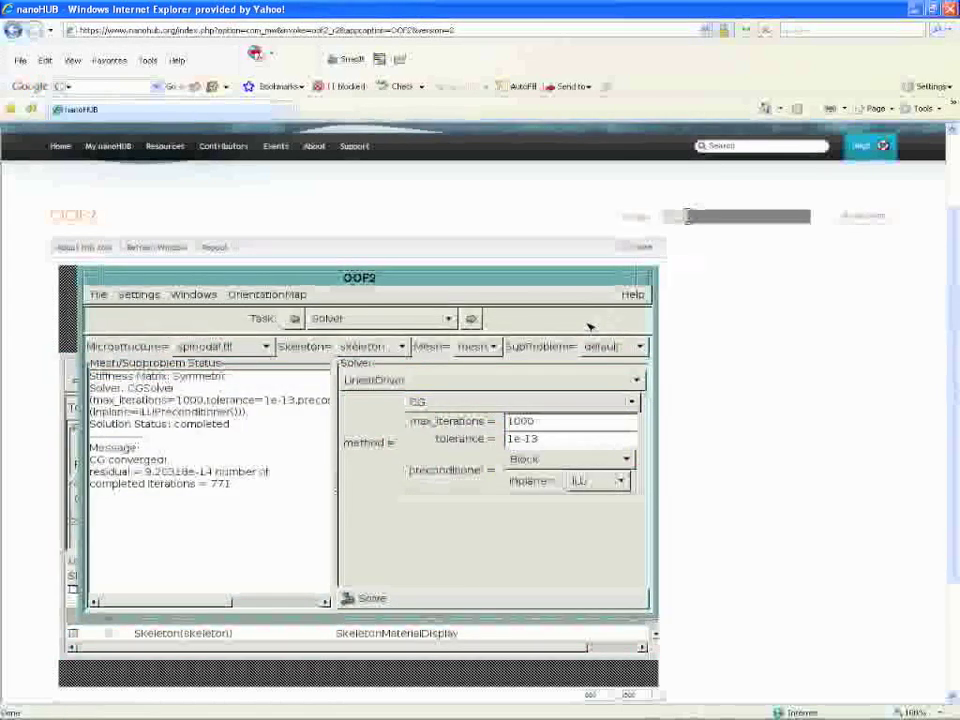
{"action": "left_click", "coordinate": [446, 319]}
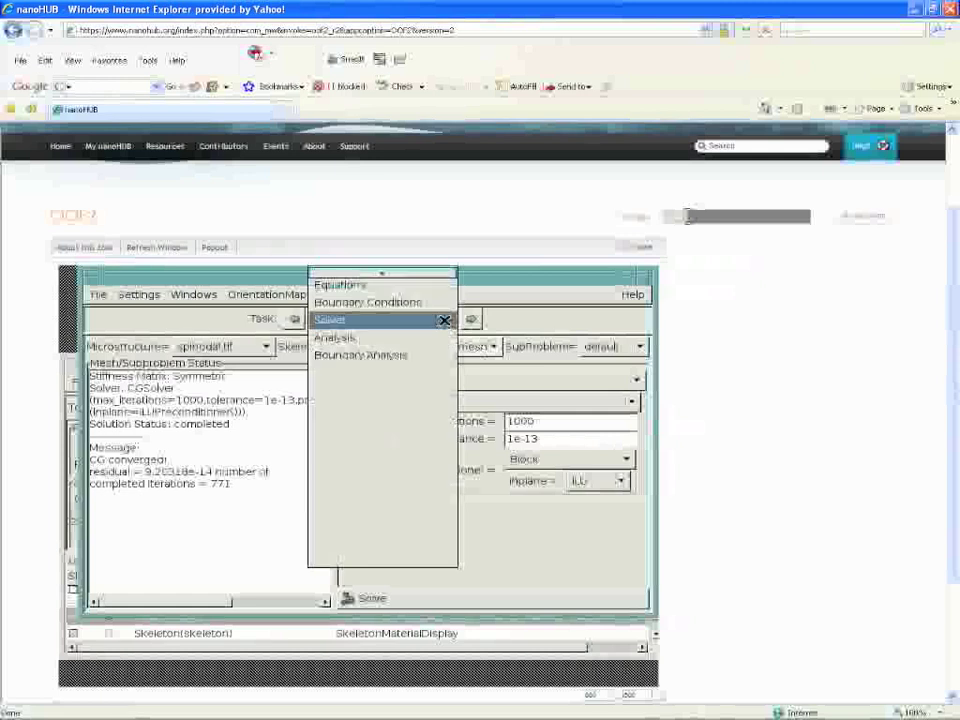
{"action": "left_click", "coordinate": [360, 337]}
{"action": "scroll", "coordinate": [362, 447], "scroll_direction": "down", "scroll_amount": 1}
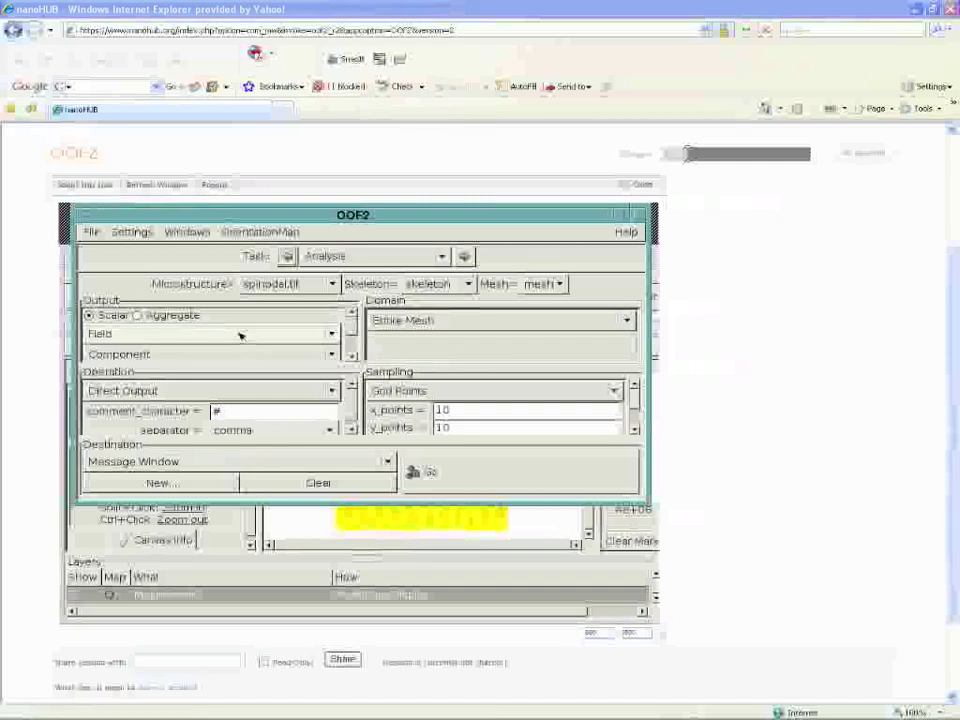
Step: Set the scalar analysis output to the Trace invariant of the Stress flux
{"action": "left_click", "coordinate": [180, 336]}
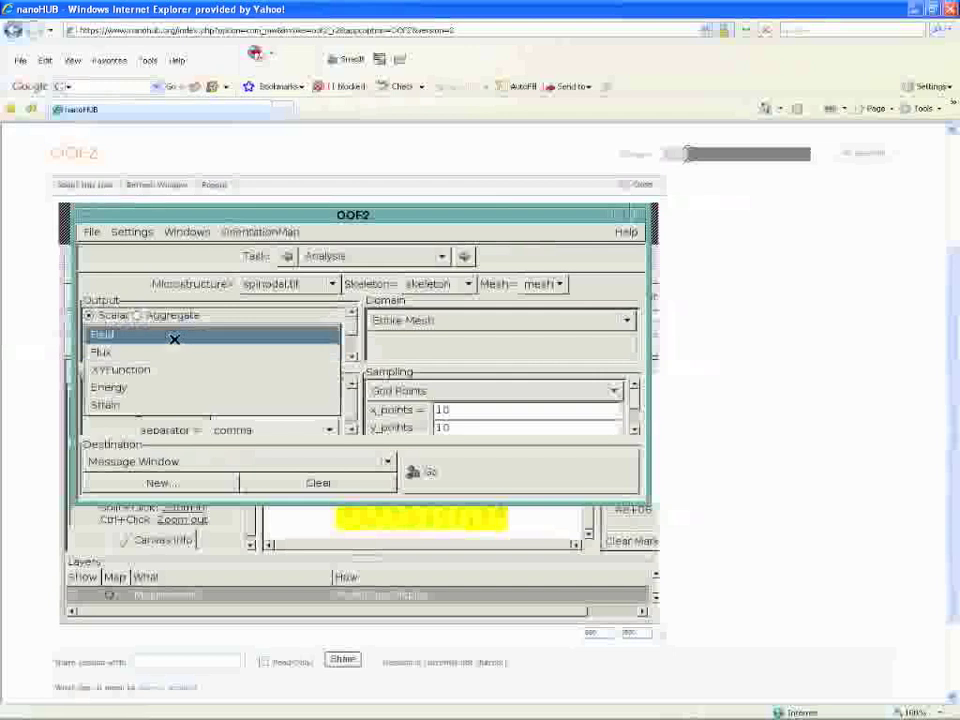
{"action": "left_click", "coordinate": [152, 351]}
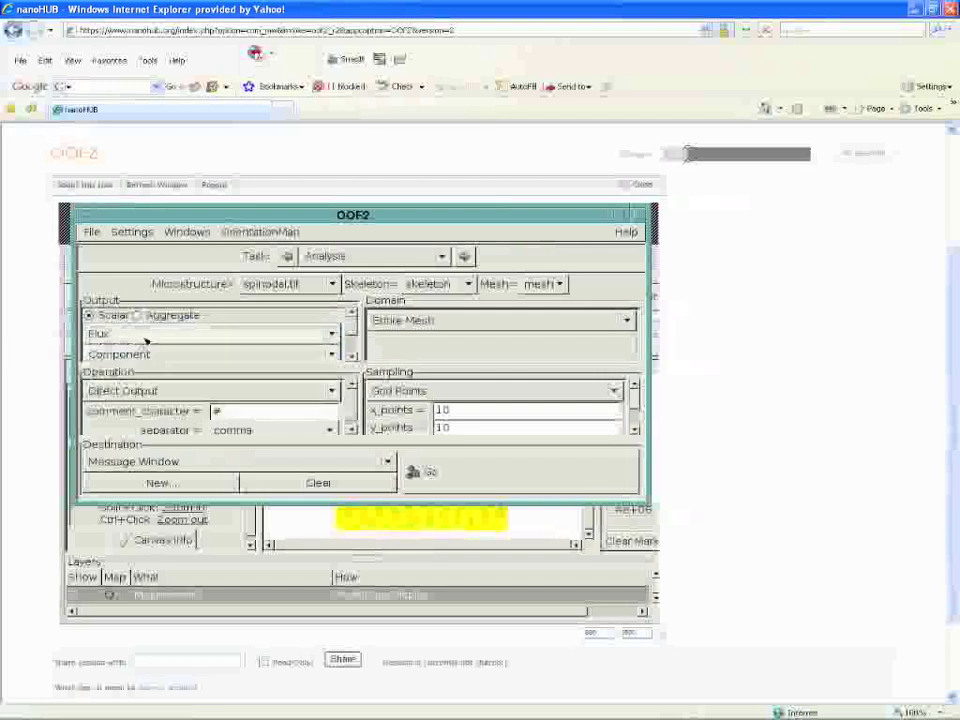
{"action": "left_click", "coordinate": [352, 357]}
{"action": "left_click", "coordinate": [330, 343]}
{"action": "left_click", "coordinate": [338, 362]}
{"action": "left_click", "coordinate": [352, 358]}
{"action": "left_click", "coordinate": [352, 358]}
{"action": "left_click", "coordinate": [352, 358]}
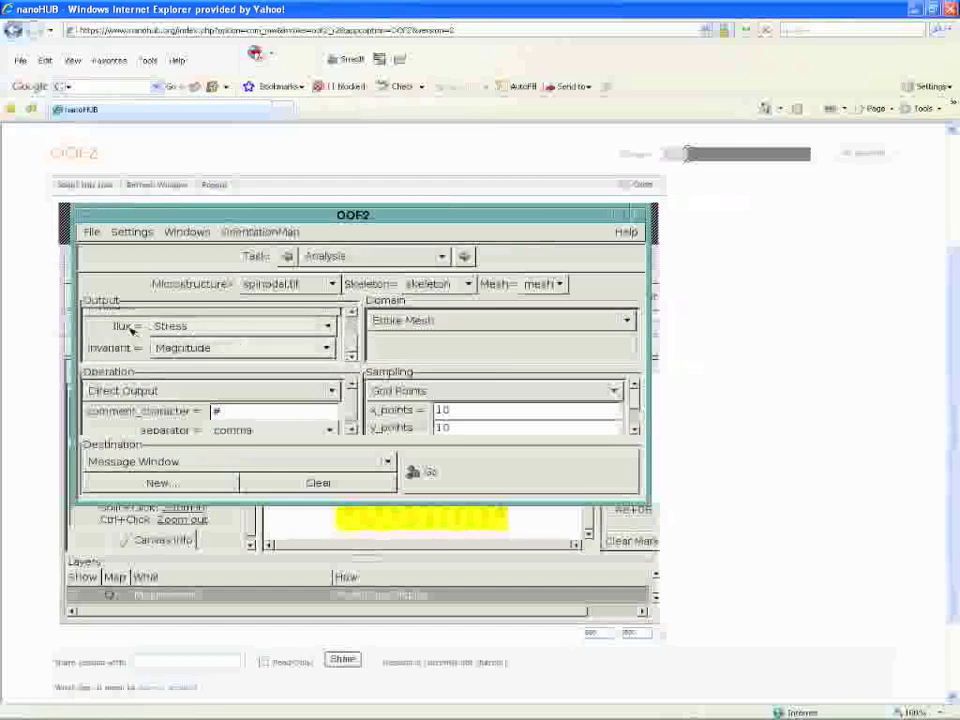
{"action": "left_click", "coordinate": [206, 348]}
{"action": "left_click", "coordinate": [235, 366]}
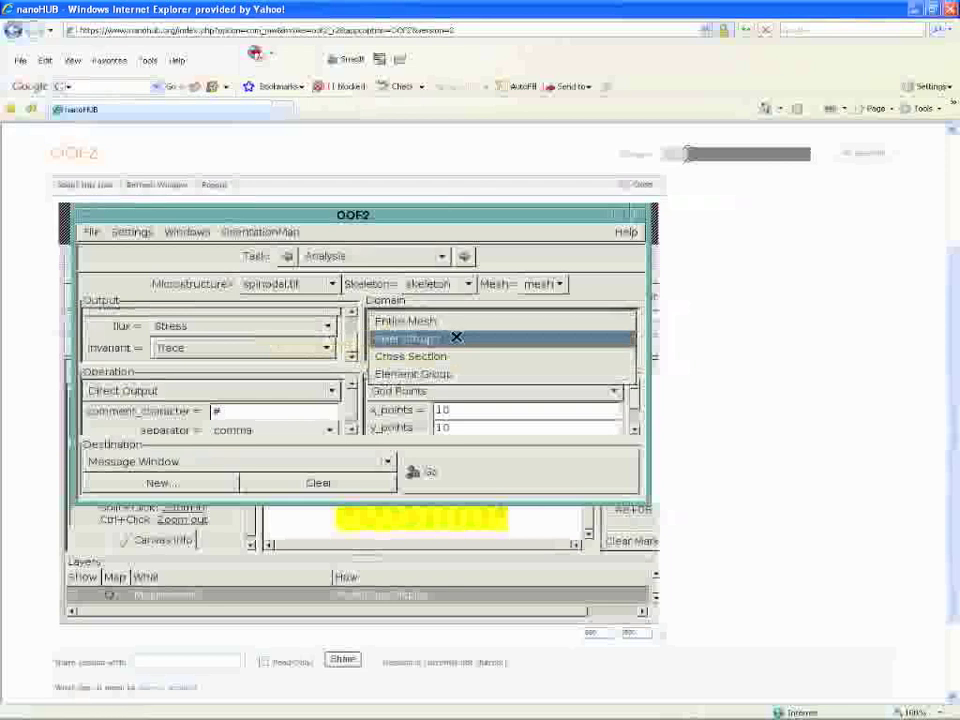
Step: Restrict the analysis domain to the InN pixel group and set the sampling to Pixels
{"action": "left_click", "coordinate": [437, 340]}
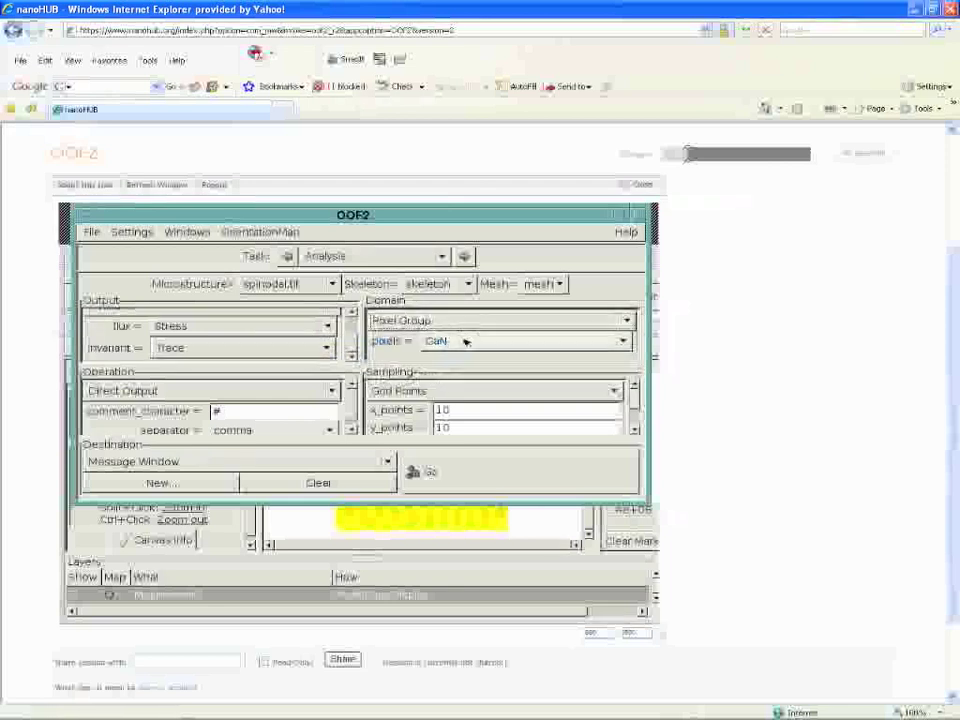
{"action": "left_click", "coordinate": [459, 340]}
{"action": "left_click", "coordinate": [461, 327]}
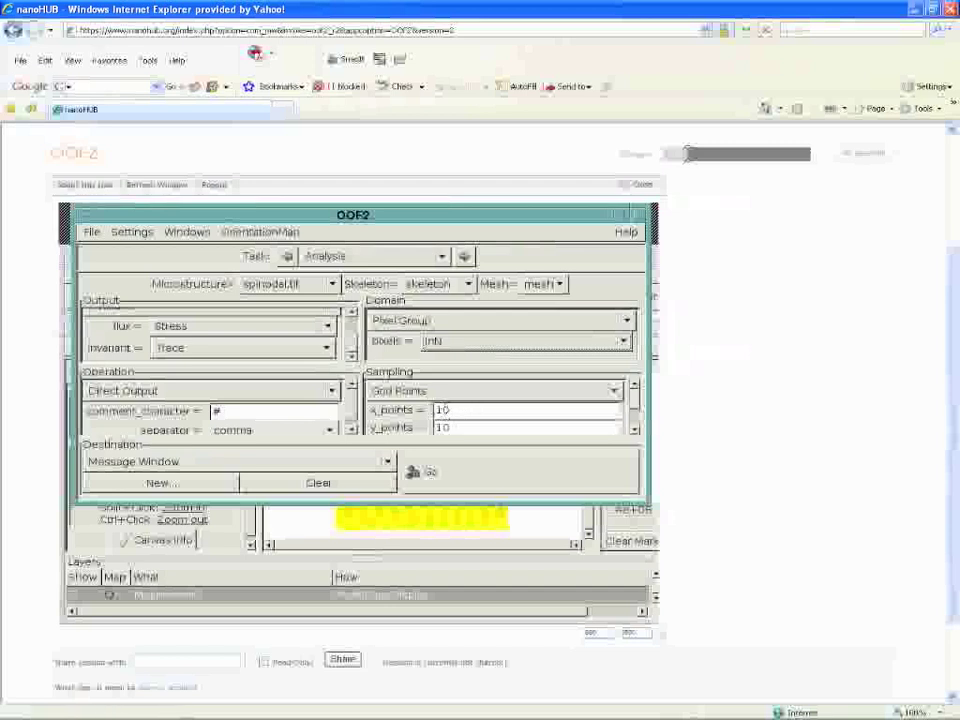
{"action": "left_click", "coordinate": [458, 395]}
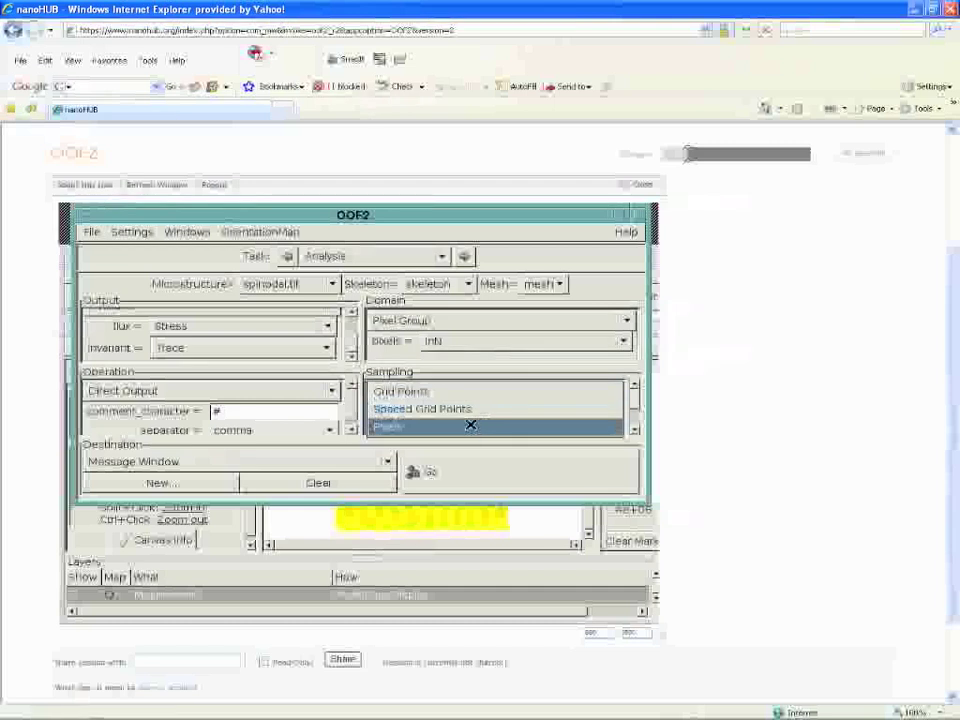
{"action": "left_click", "coordinate": [451, 424]}
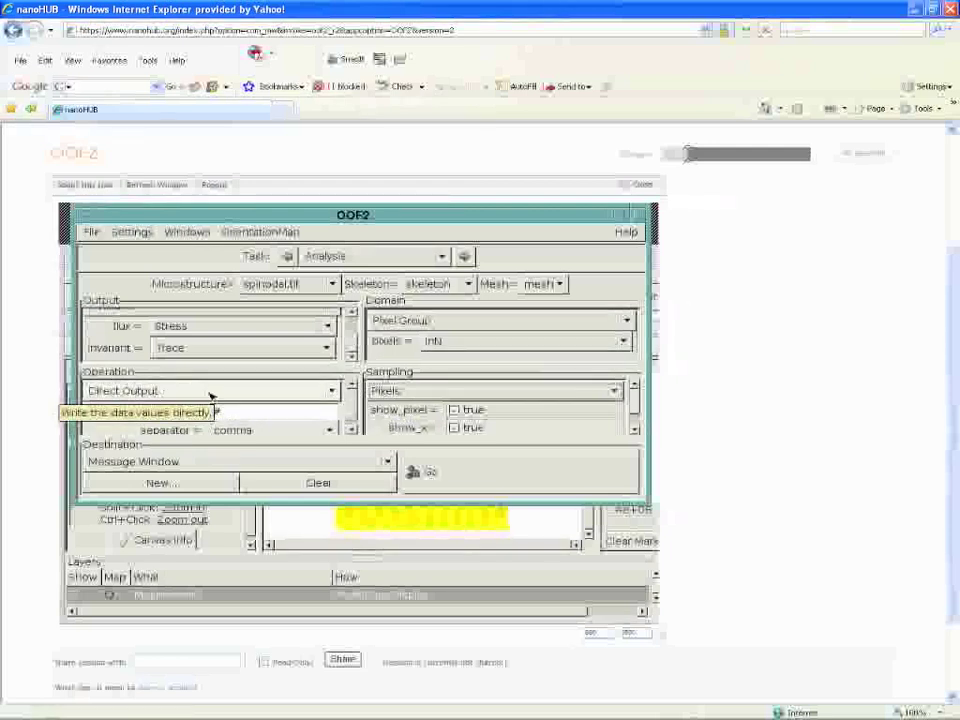
Step: Set the analysis operation to Average, keeping the Message Window as the output destination
{"action": "left_click", "coordinate": [331, 393]}
{"action": "left_click", "coordinate": [331, 393]}
{"action": "left_click", "coordinate": [331, 393]}
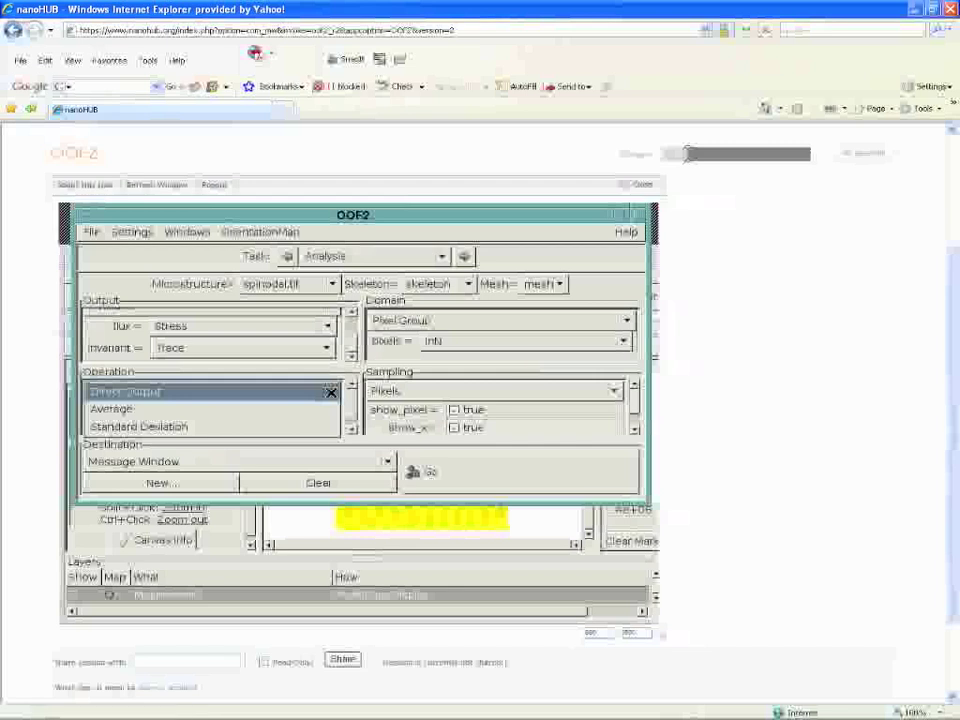
{"action": "left_click", "coordinate": [236, 408]}
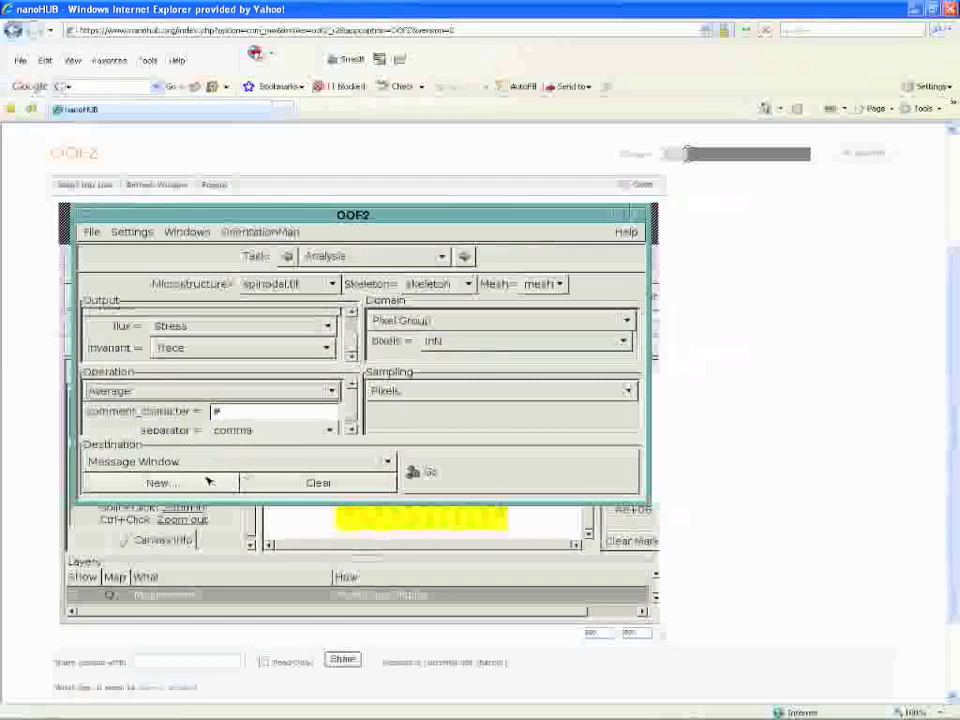
{"action": "left_click", "coordinate": [163, 483]}
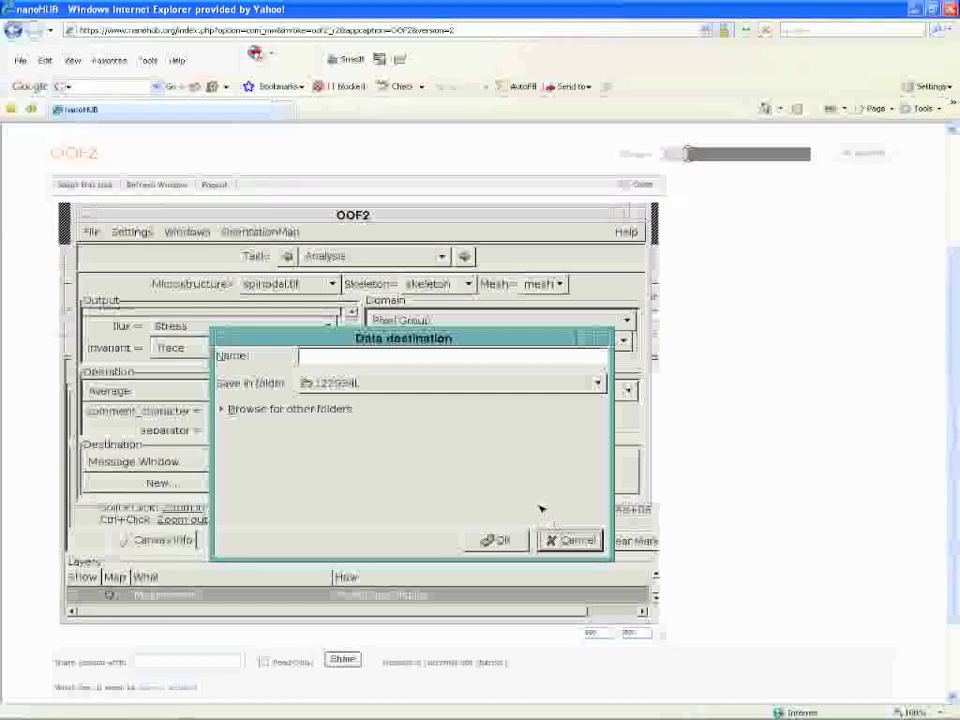
{"action": "left_click", "coordinate": [555, 540]}
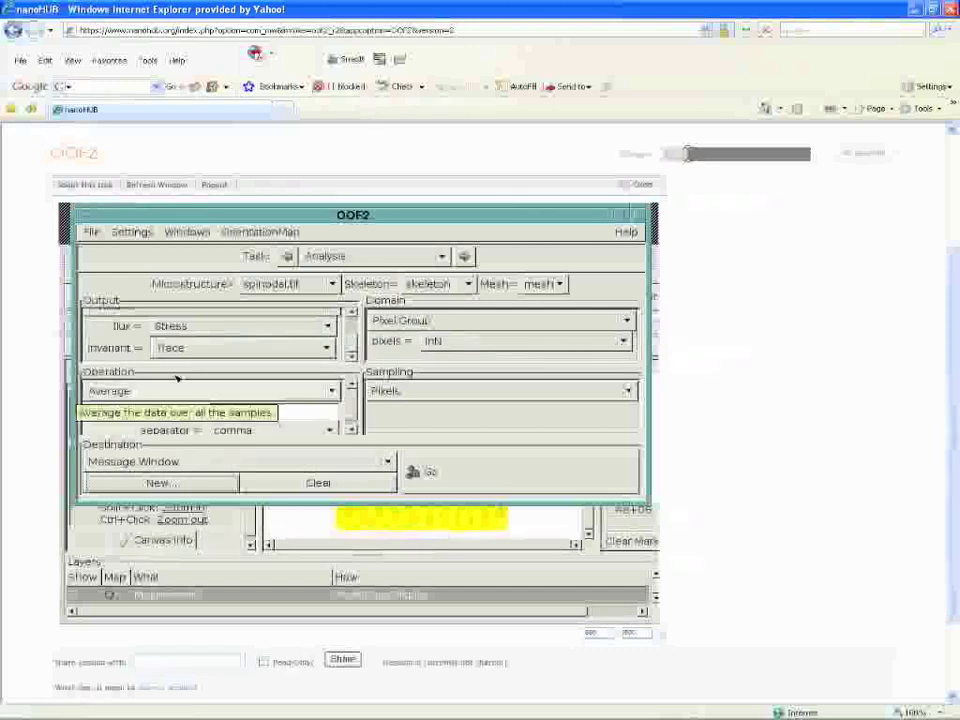
Step: Place the messages window below the analysis settings and compute the average stress trace over the InN pixels
{"action": "left_click", "coordinate": [67, 299]}
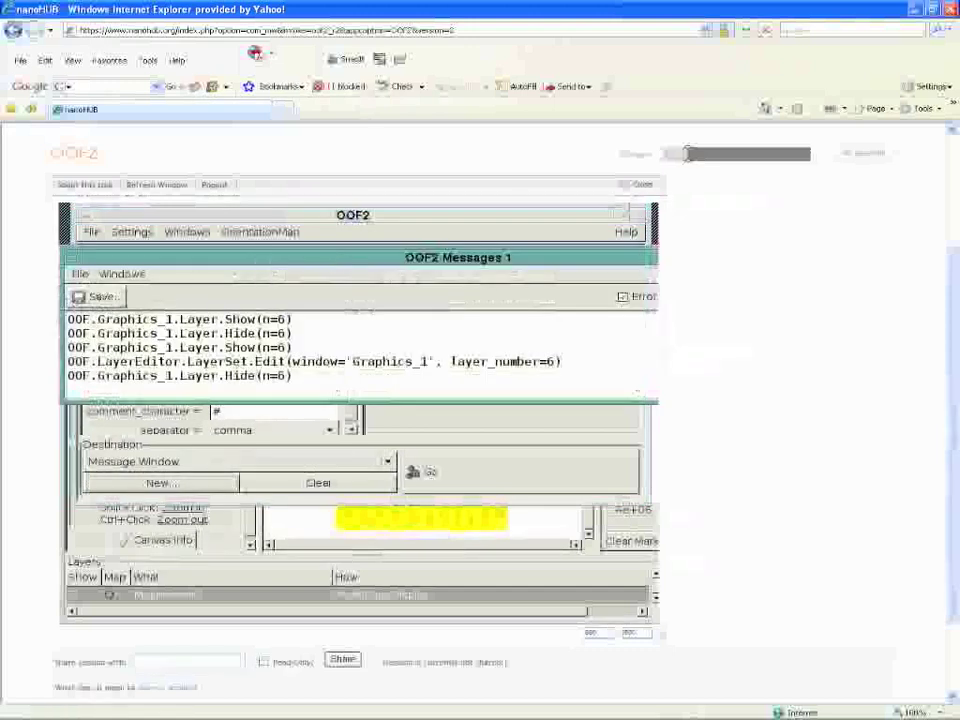
{"action": "left_click_drag", "start_coordinate": [273, 258], "coordinate": [281, 453]}
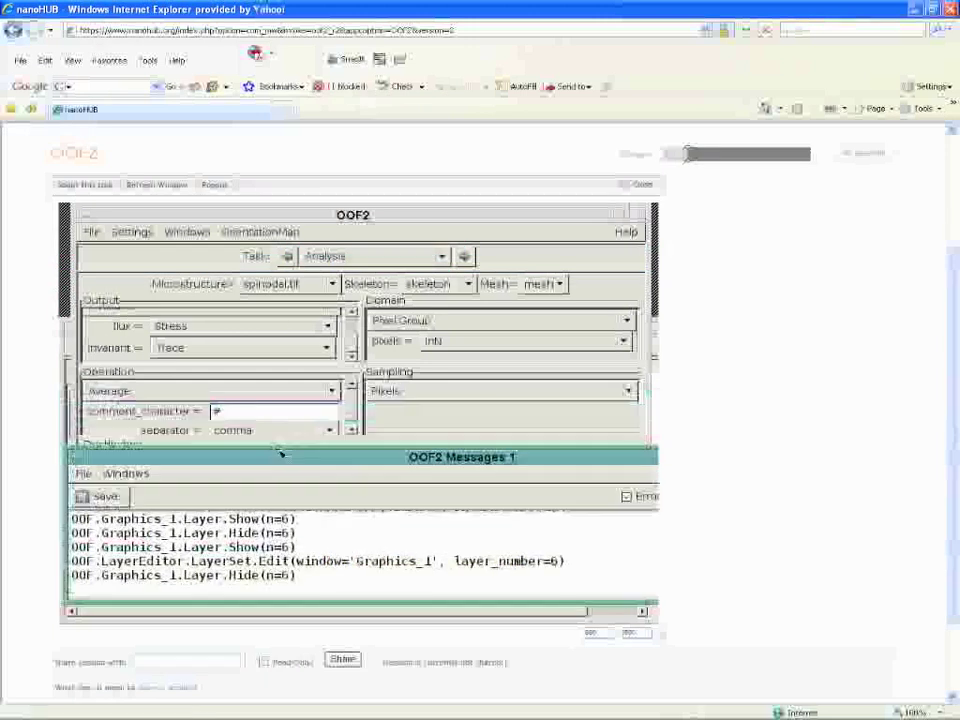
{"action": "left_click", "coordinate": [437, 223]}
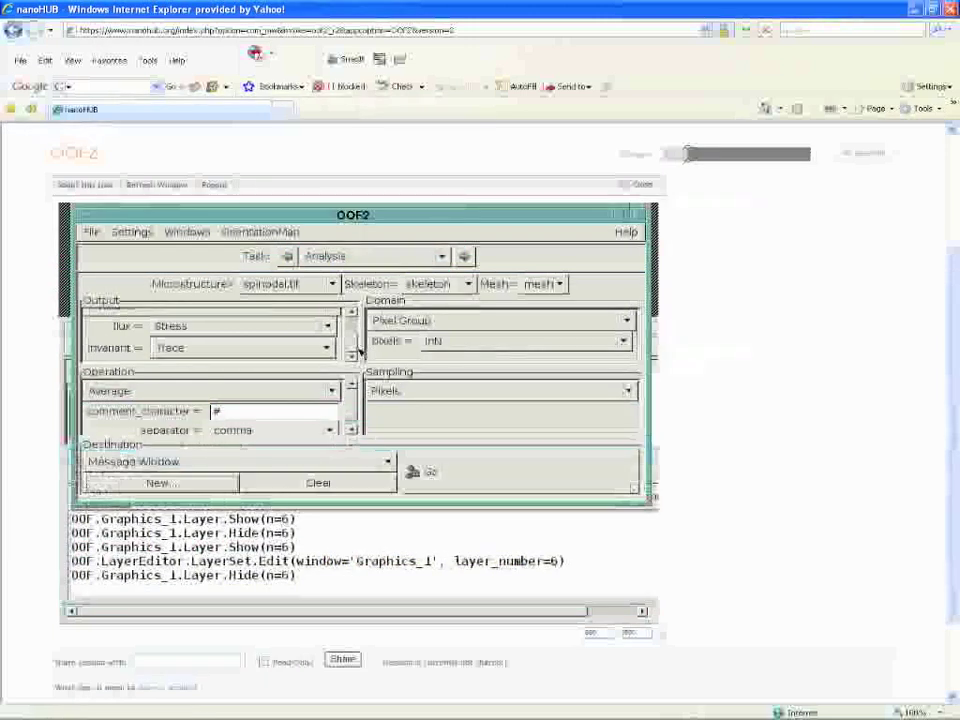
{"action": "left_click", "coordinate": [420, 470]}
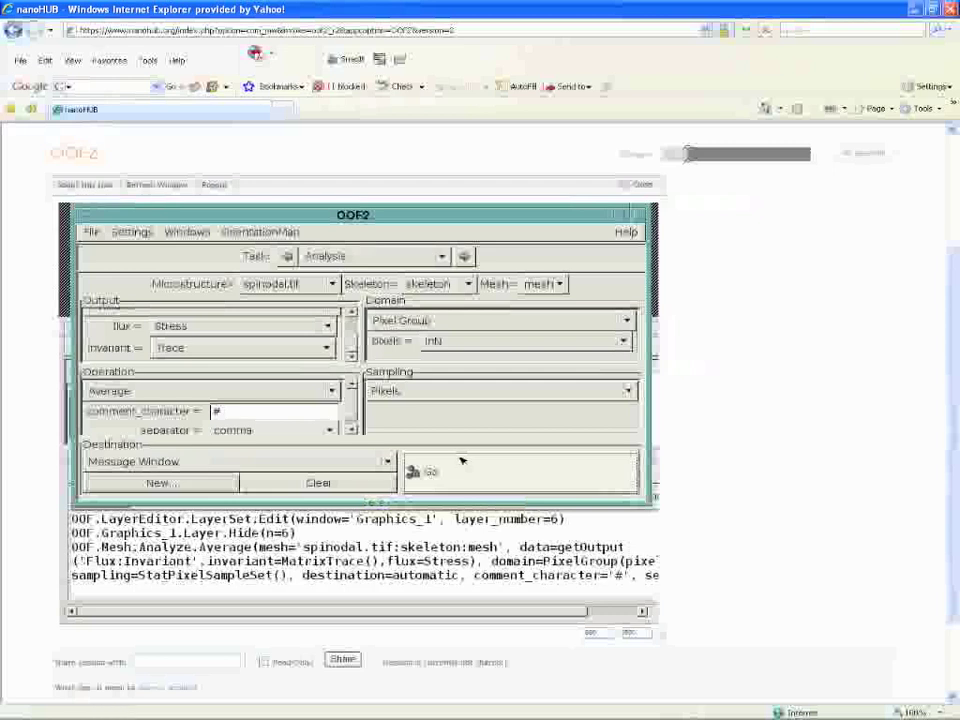
Step: Examine the logged output of the InN average in the messages window, then return to the analysis settings
{"action": "left_click_drag", "start_coordinate": [140, 547], "coordinate": [410, 568]}
{"action": "left_click", "coordinate": [372, 556]}
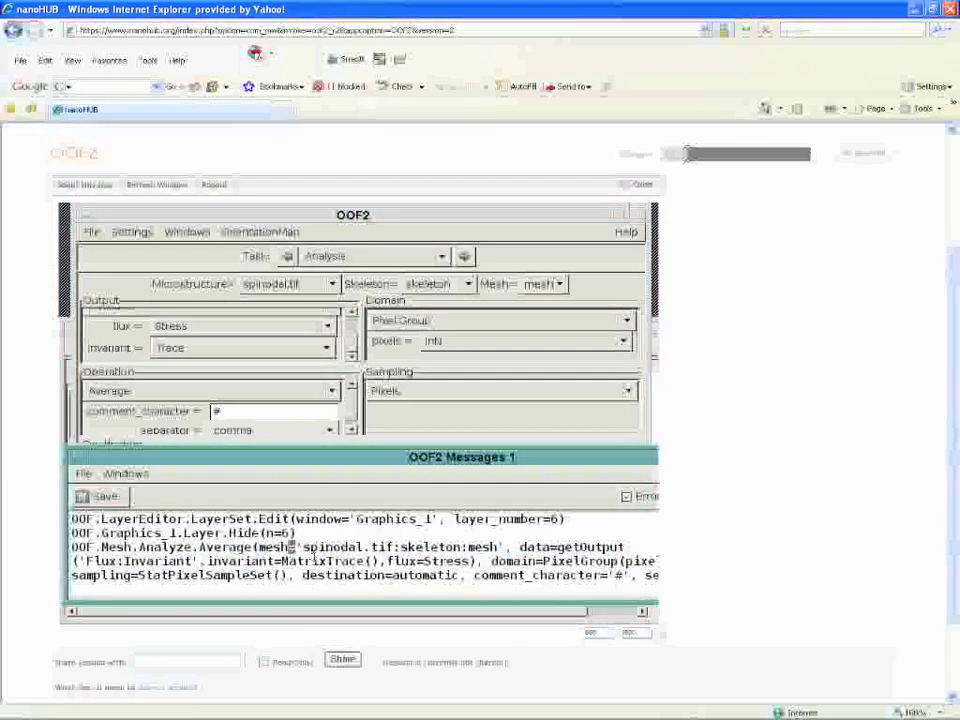
{"action": "left_click_drag", "start_coordinate": [289, 547], "coordinate": [377, 583]}
{"action": "left_click", "coordinate": [268, 550]}
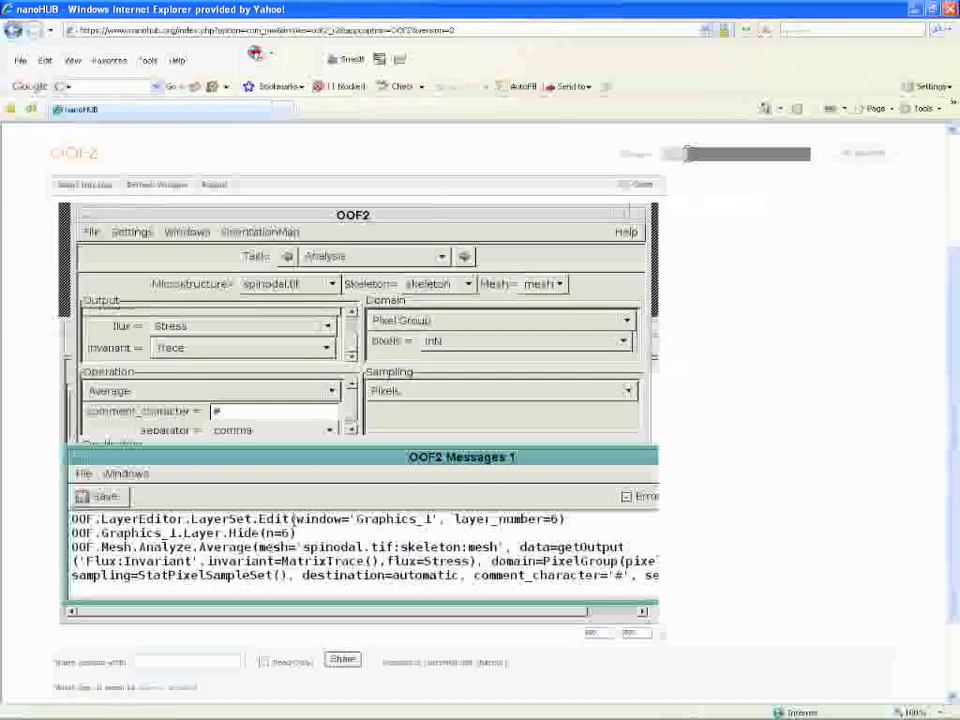
{"action": "left_click", "coordinate": [400, 418]}
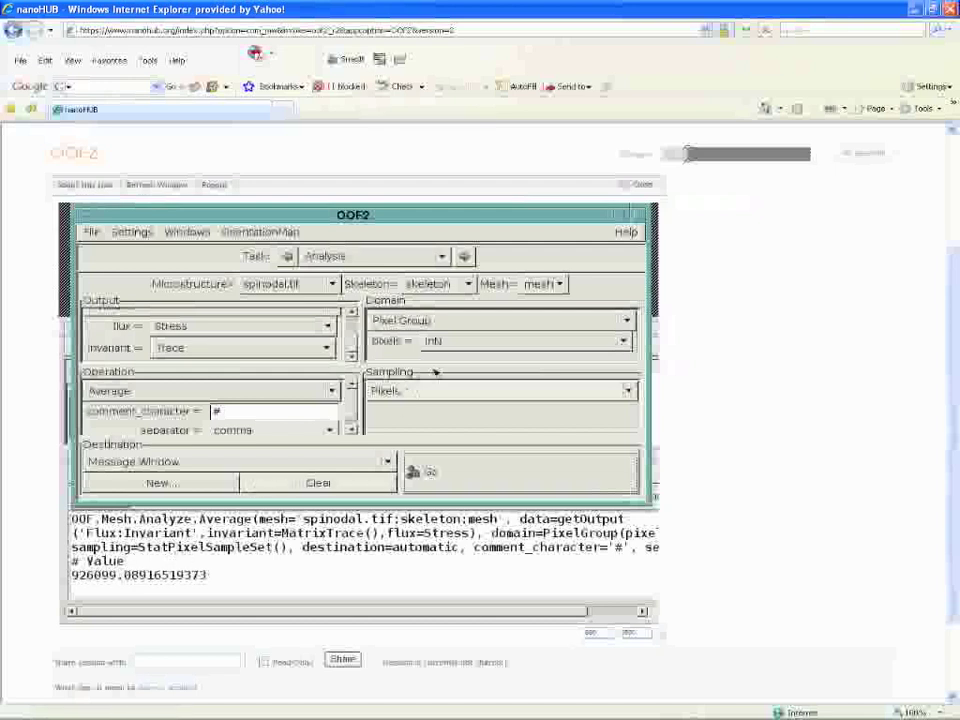
Step: Change the domain's pixel group to GaN and compute the average stress trace over its pixels
{"action": "left_click", "coordinate": [466, 344]}
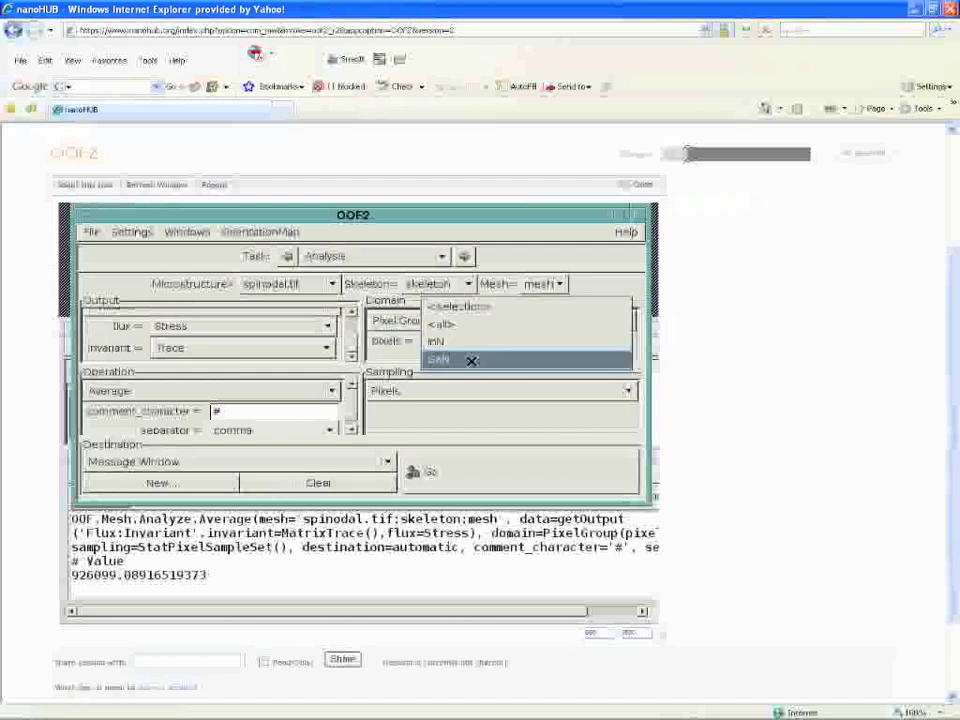
{"action": "left_click", "coordinate": [471, 359]}
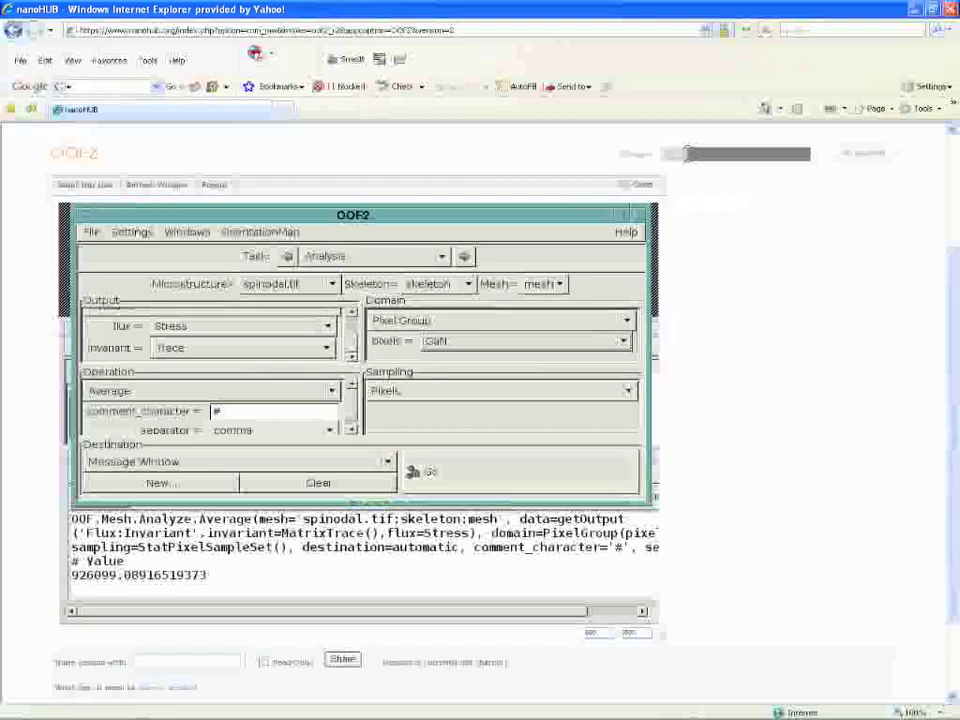
{"action": "left_click", "coordinate": [447, 473]}
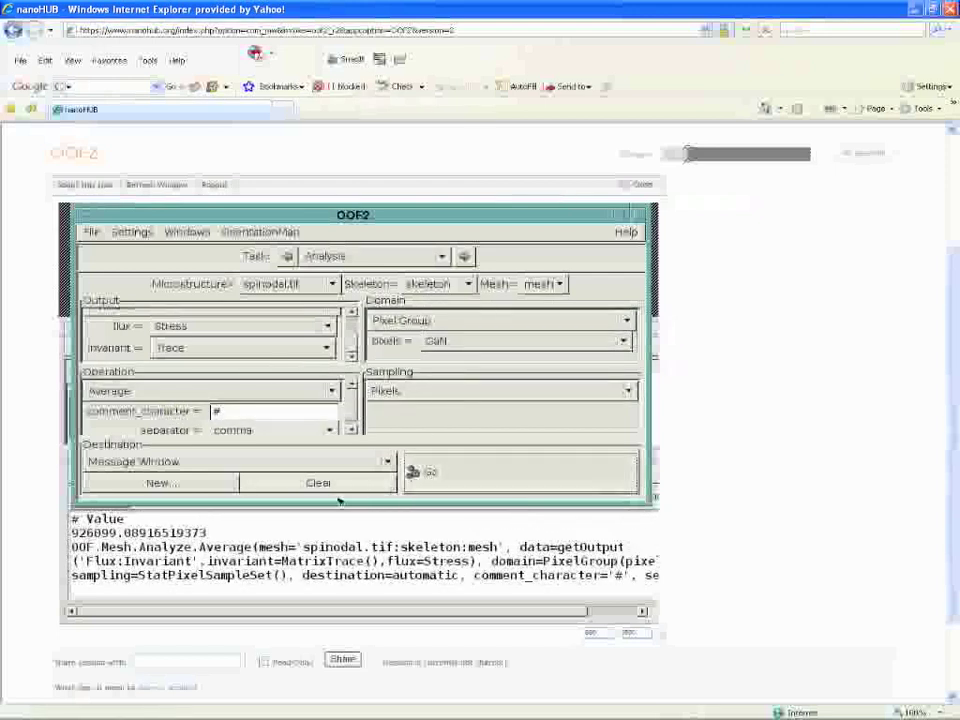